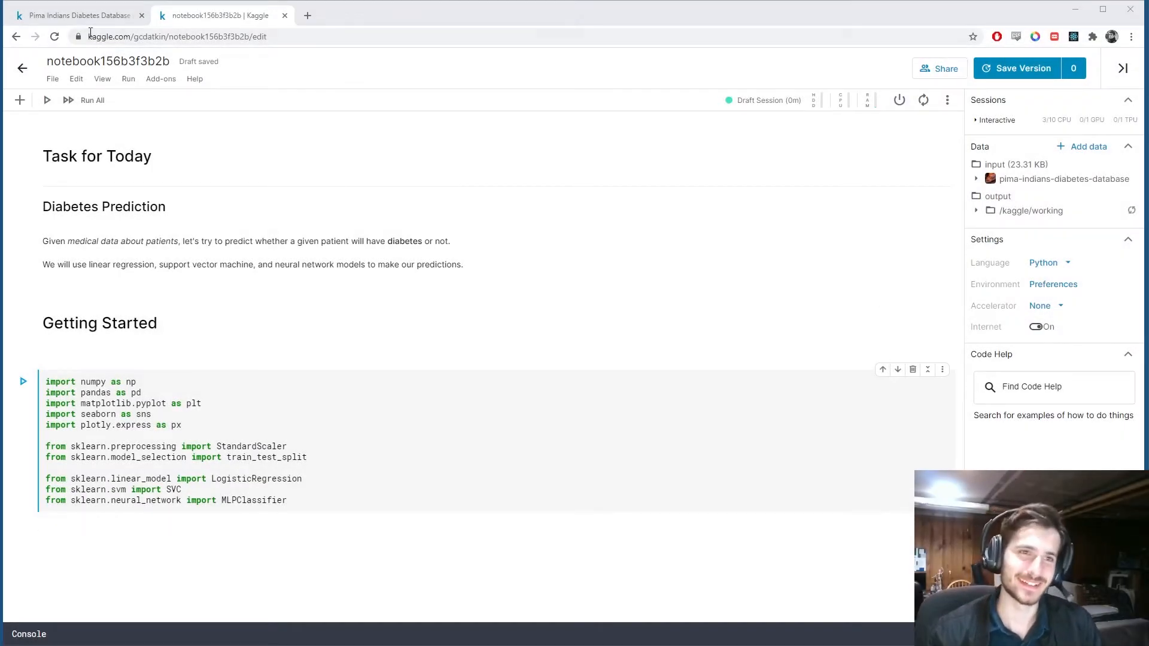
Review the Pima Indians Diabetes Database page, then return to the notebook's intro cell.
click(76, 15)
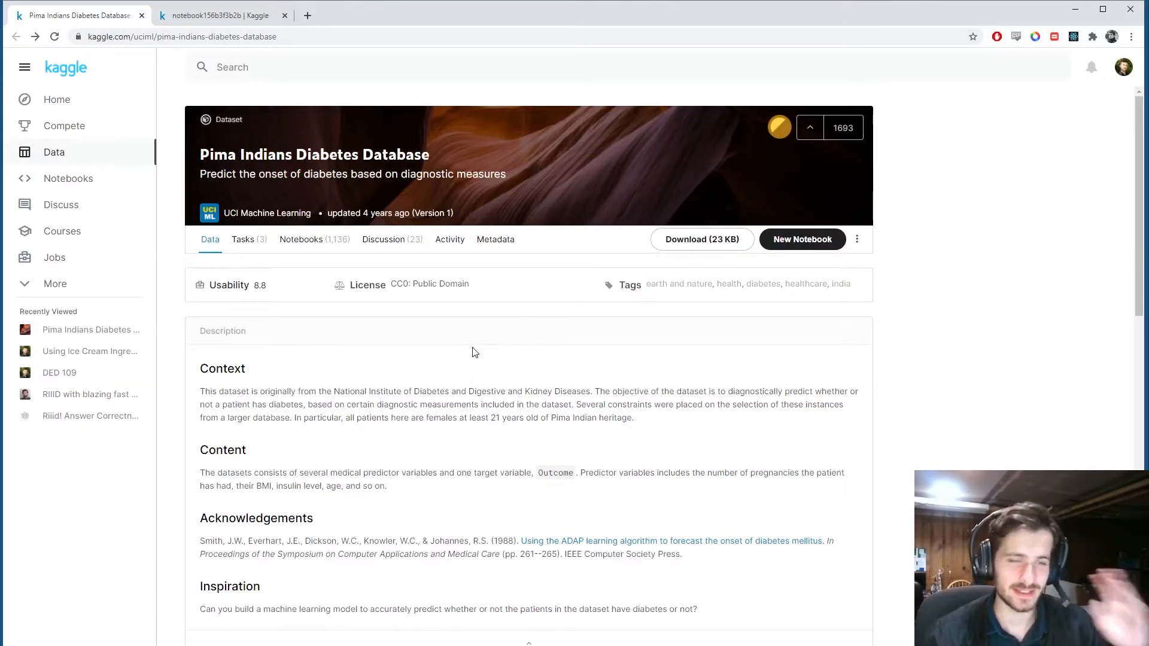
scroll(485, 377, down, 4)
scroll(858, 406, down, 3)
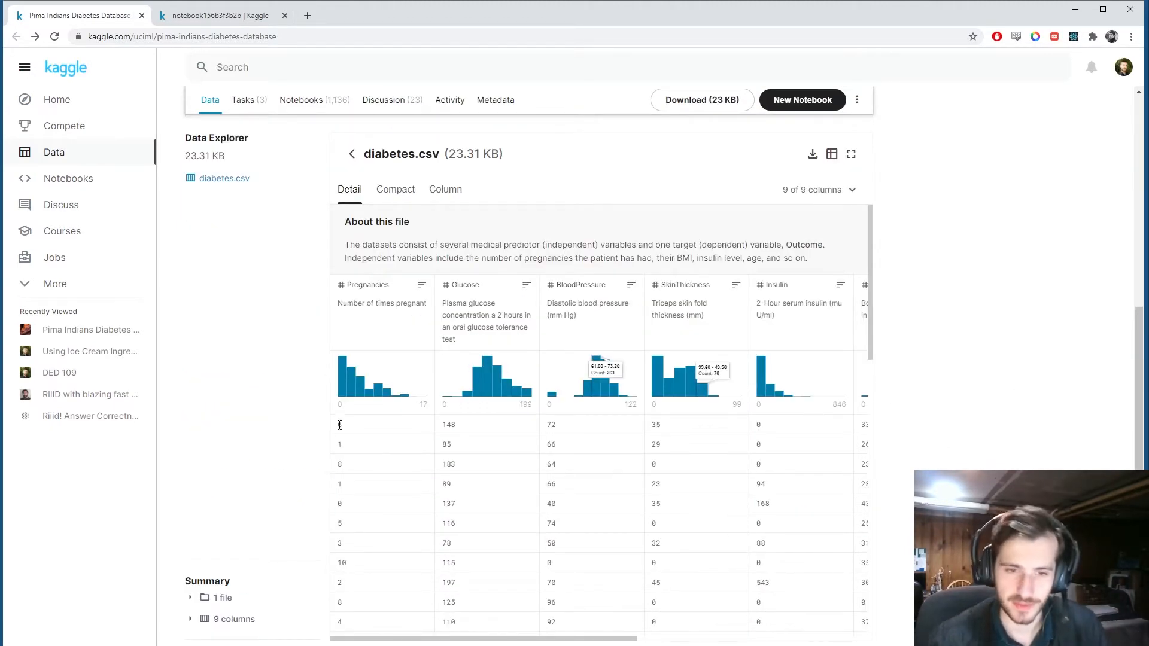
scroll(815, 420, down, 3)
drag(604, 521, 795, 522)
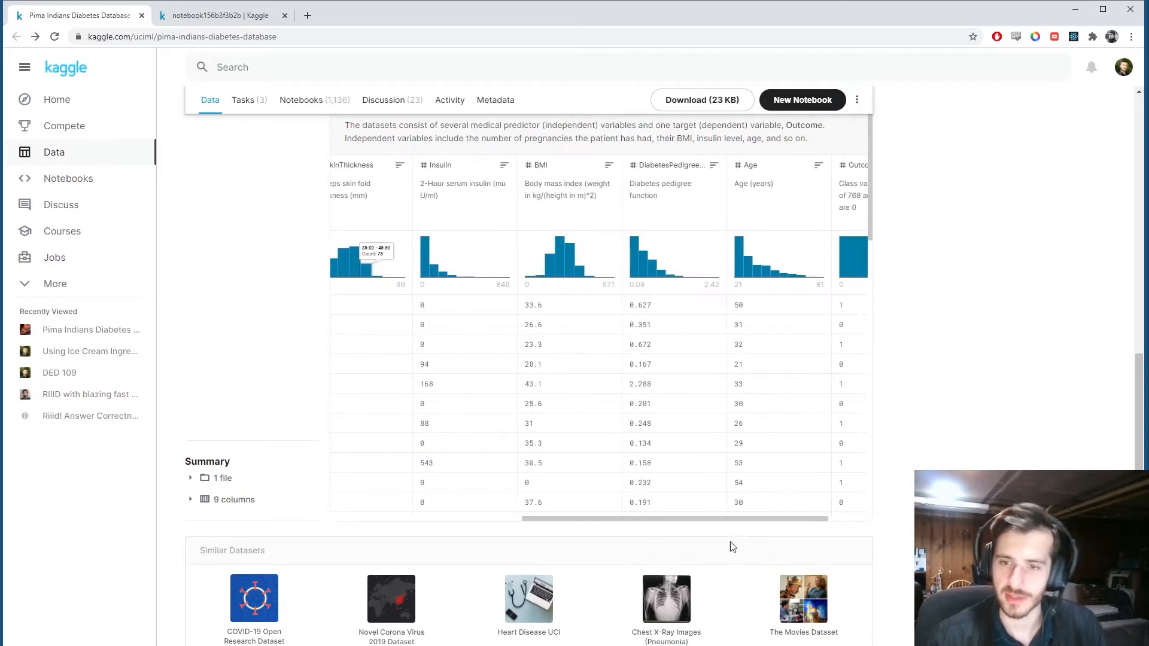
drag(730, 521, 807, 521)
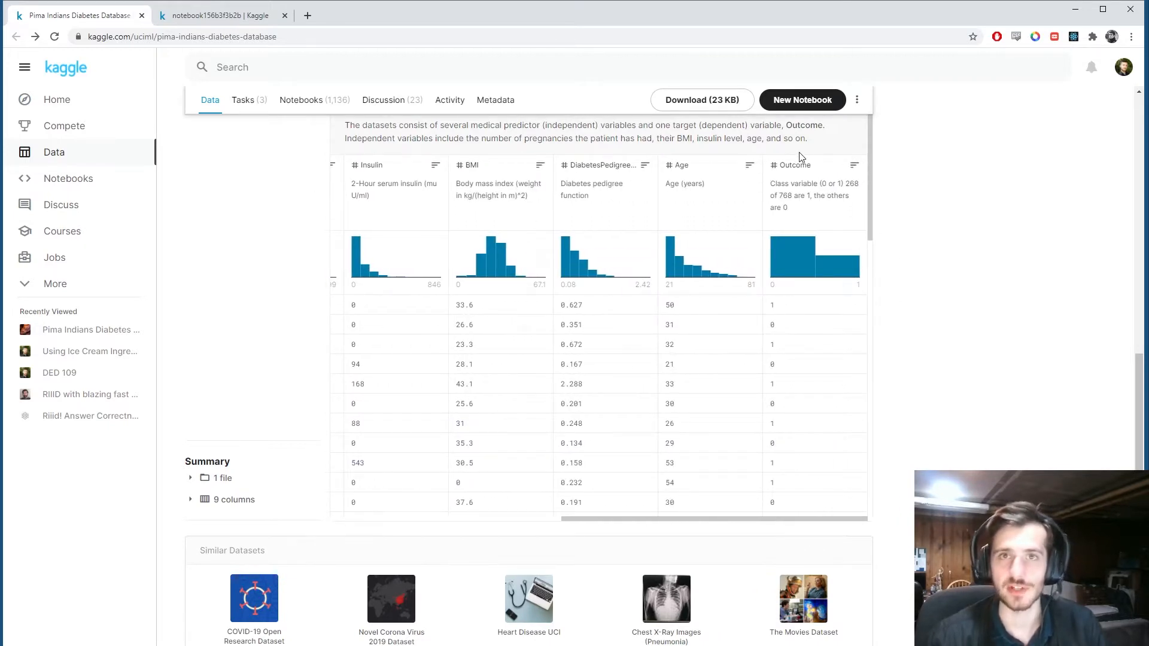
mouse_move(813, 258)
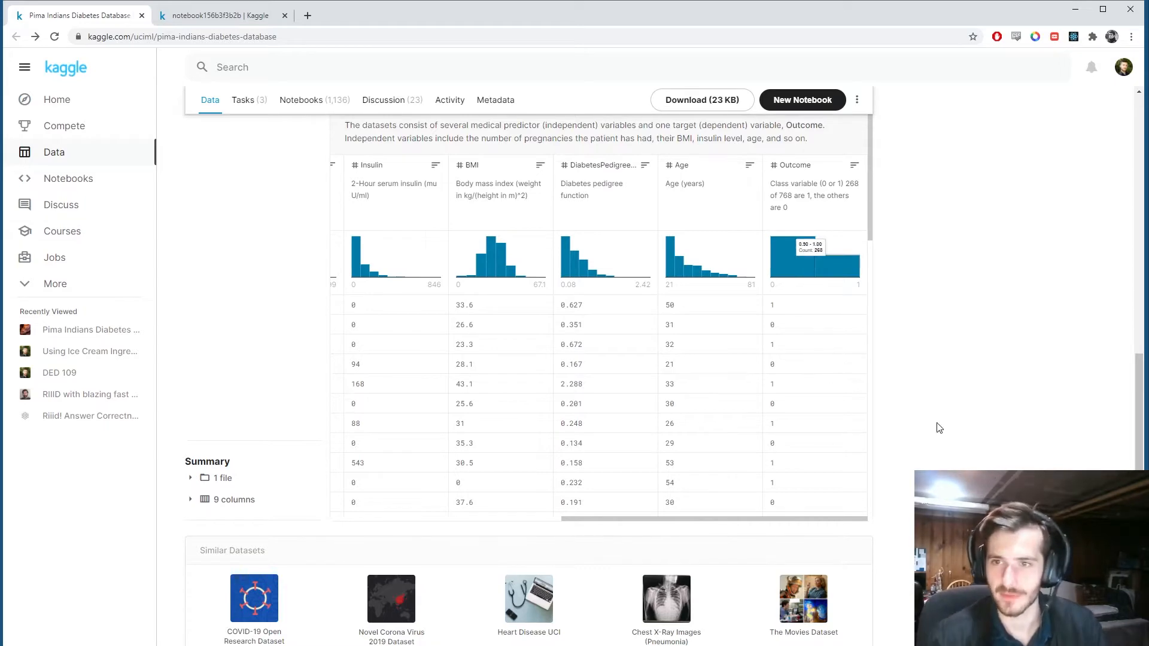
scroll(968, 452, up, 5)
scroll(974, 462, up, 3)
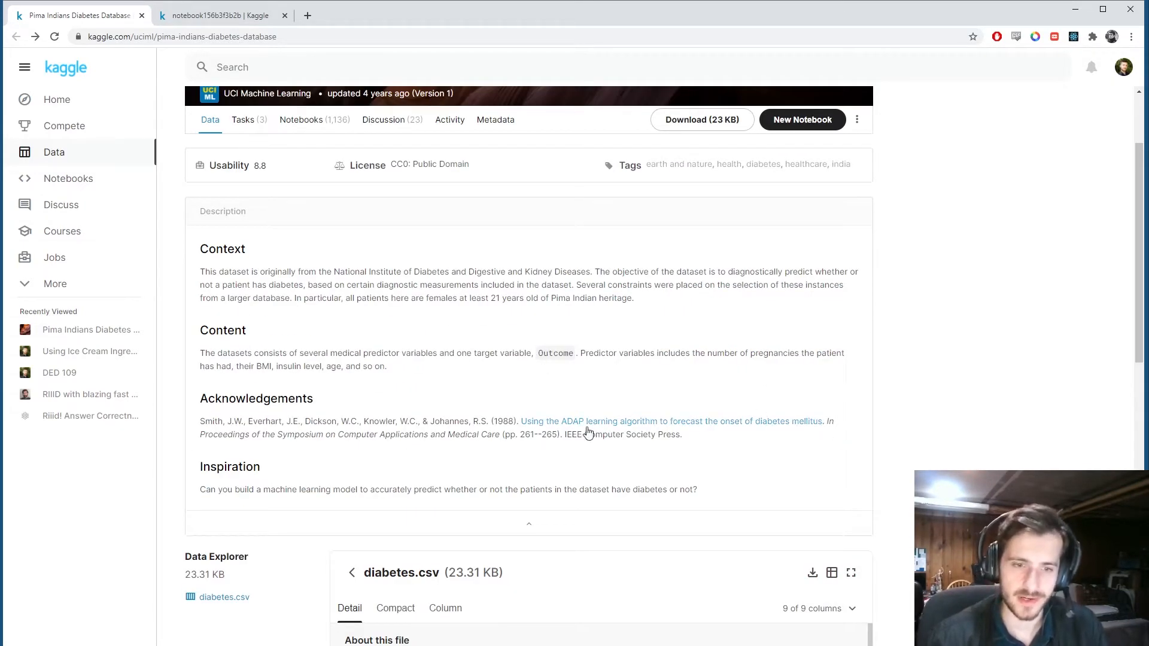
scroll(583, 431, down, 3)
scroll(893, 438, down, 3)
scroll(817, 486, down, 2)
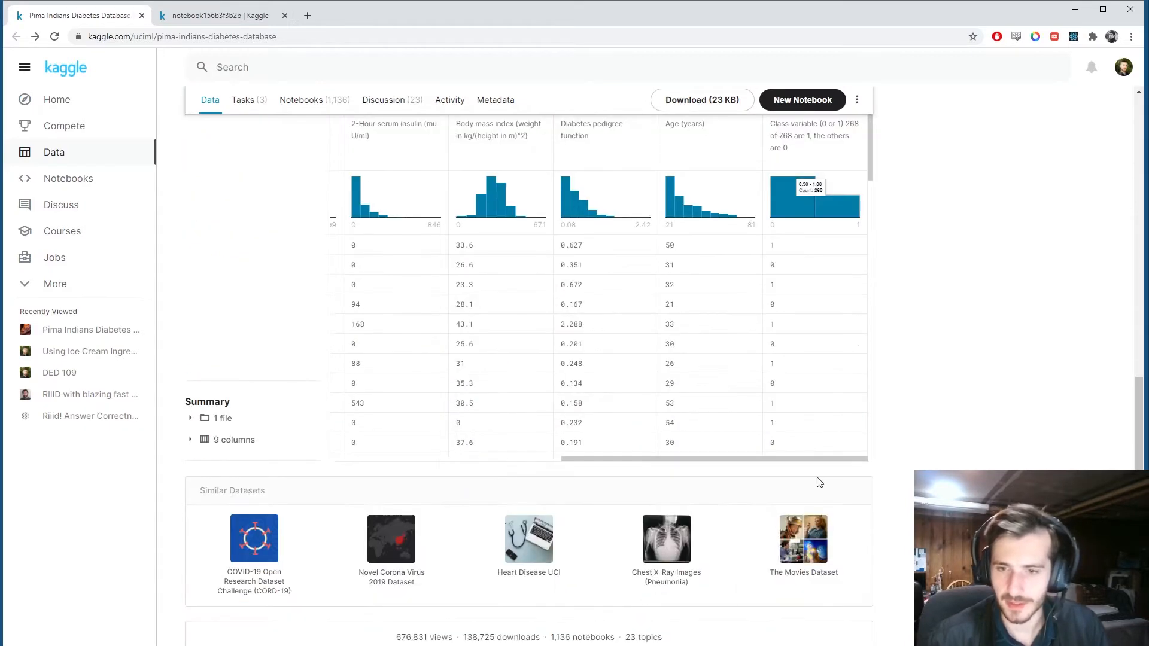
drag(834, 462, 557, 458)
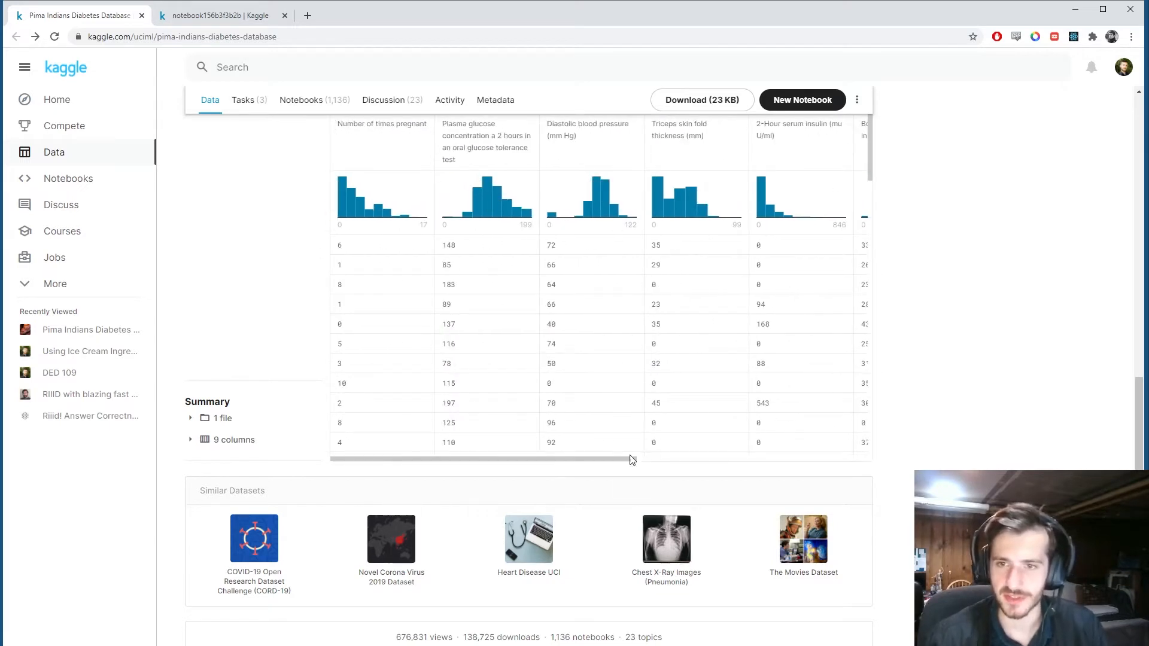
scroll(975, 360, up, 1)
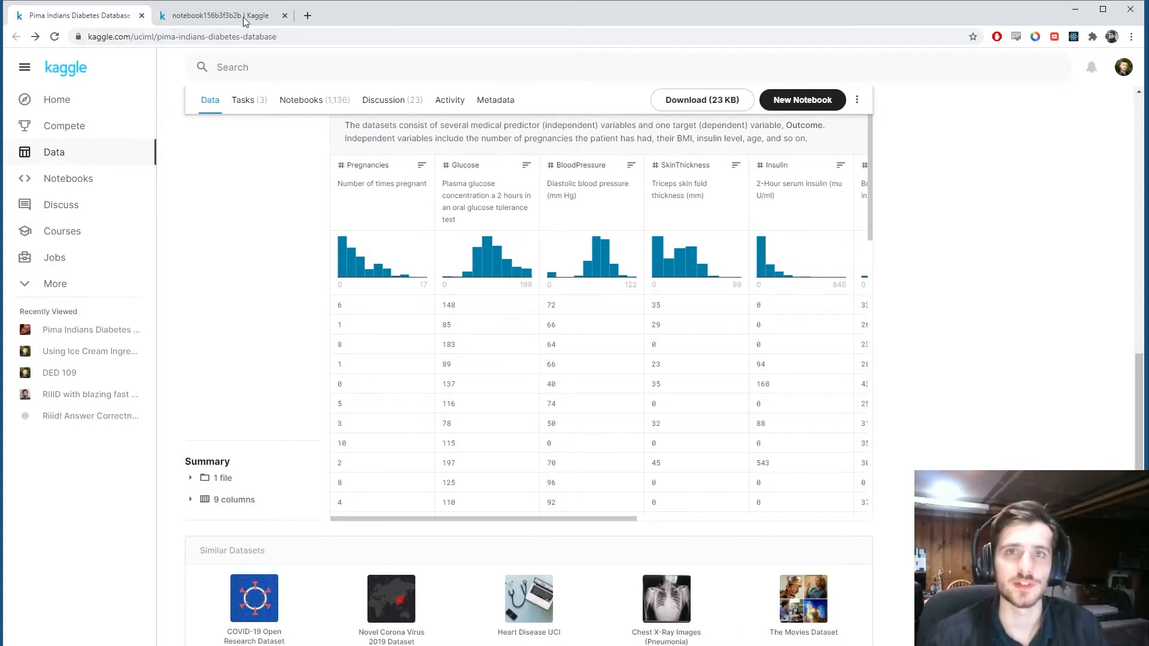
click(220, 16)
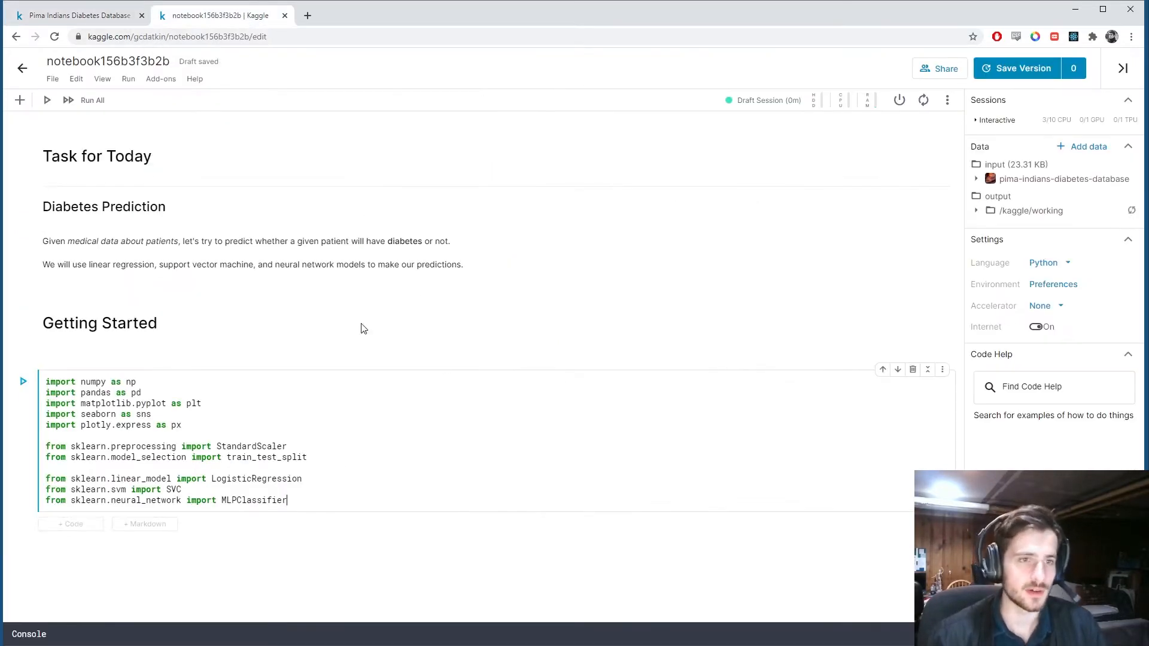
click(55, 168)
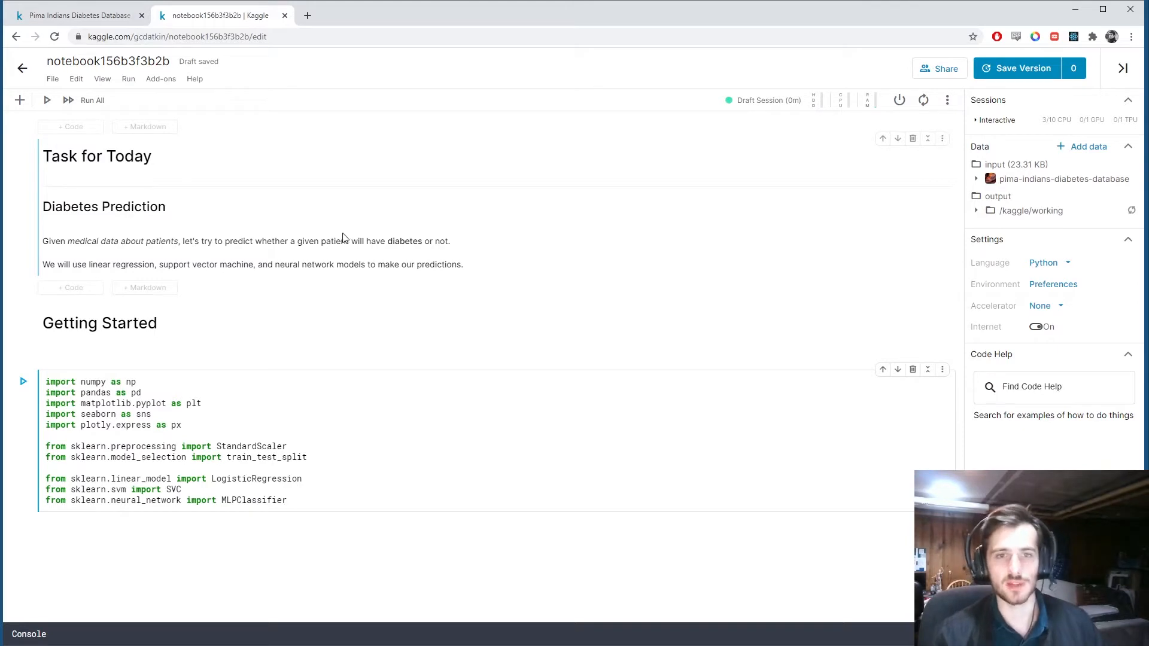
Replace 'linear' with 'logistic' regression in the intro markdown and render it.
double_click(101, 263)
double_click(125, 266)
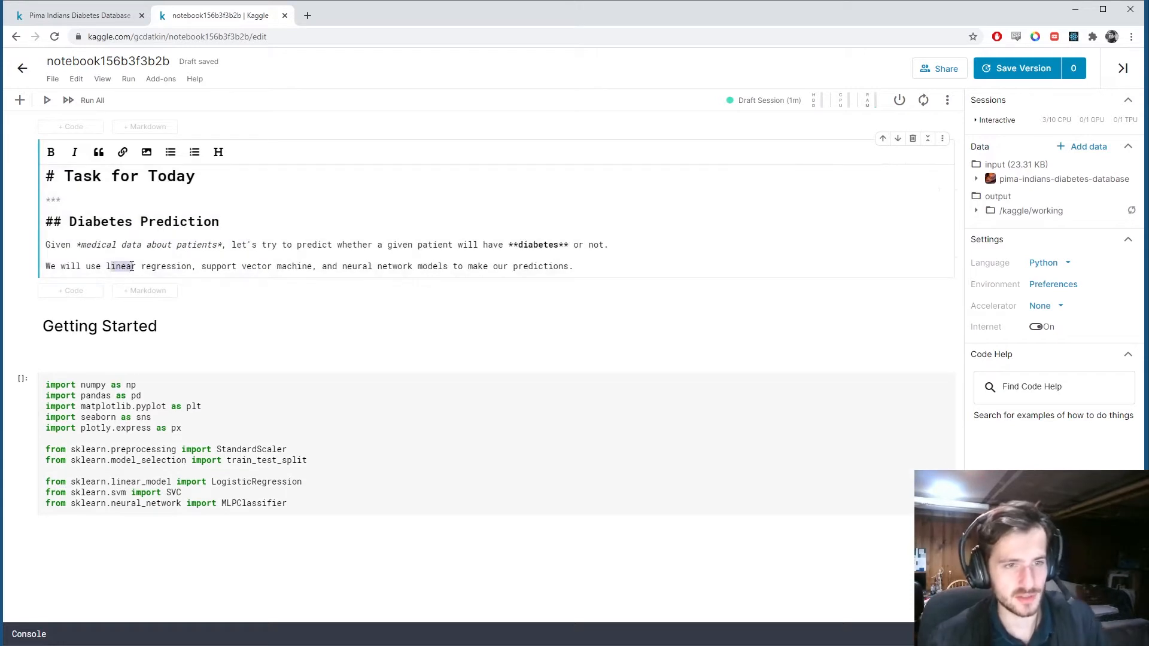
text(logistic)
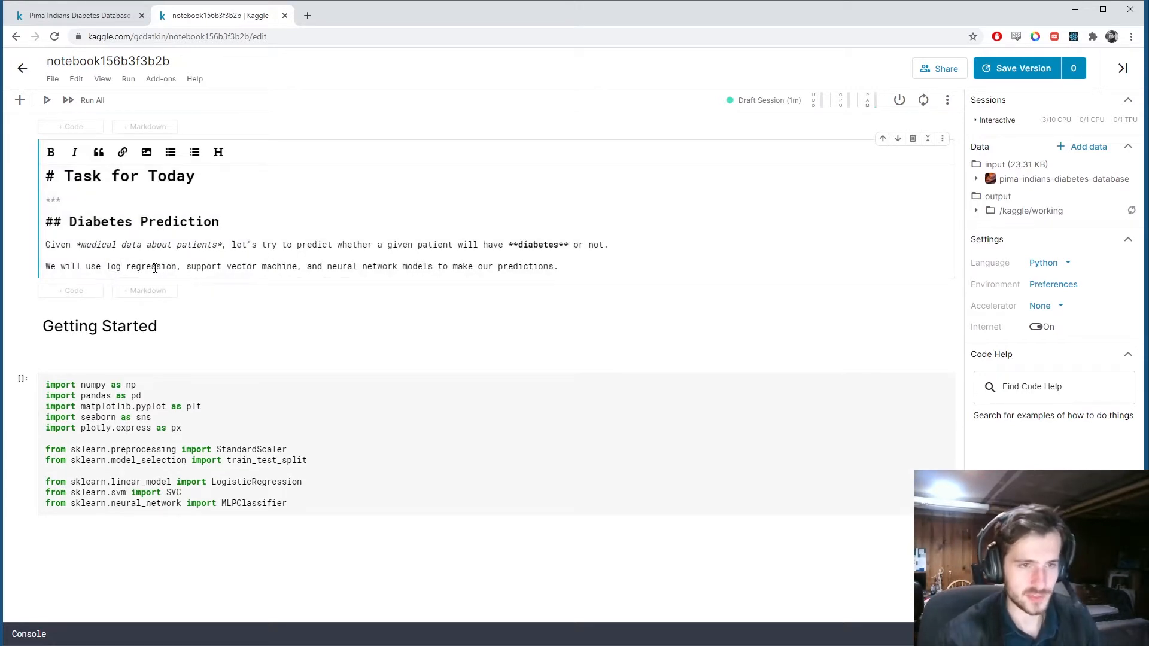
key(shift+Return)
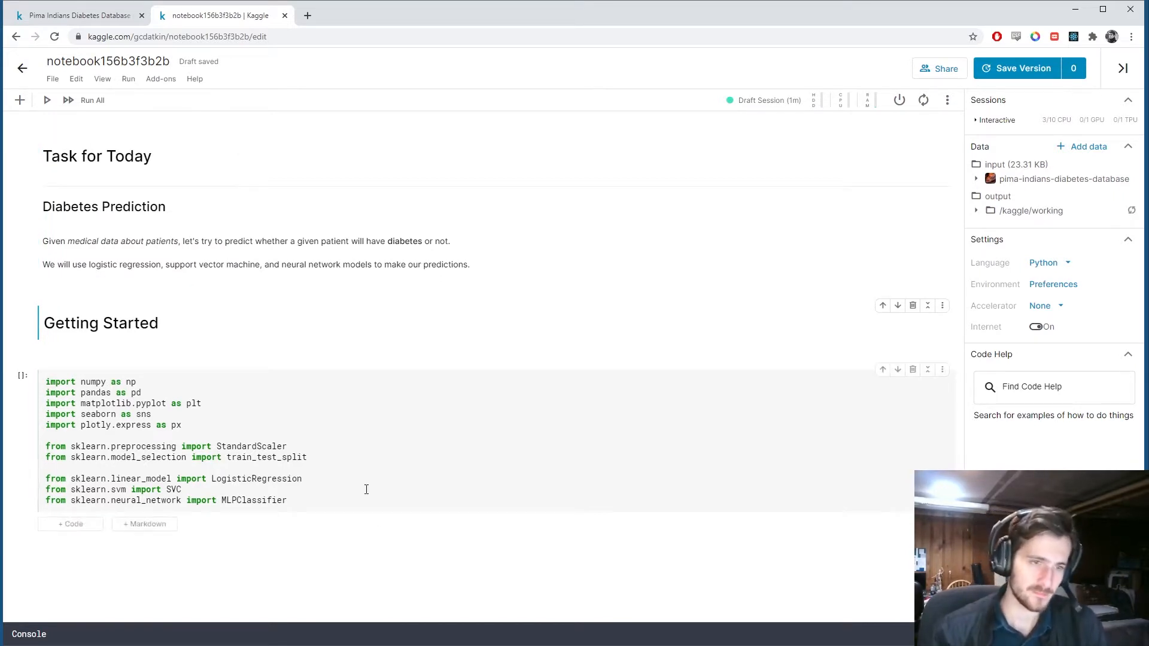
click(375, 440)
Run the imports cell, walking through the numpy/pandas, plotting, preprocessing and three classifier imports.
key(shift+Return)
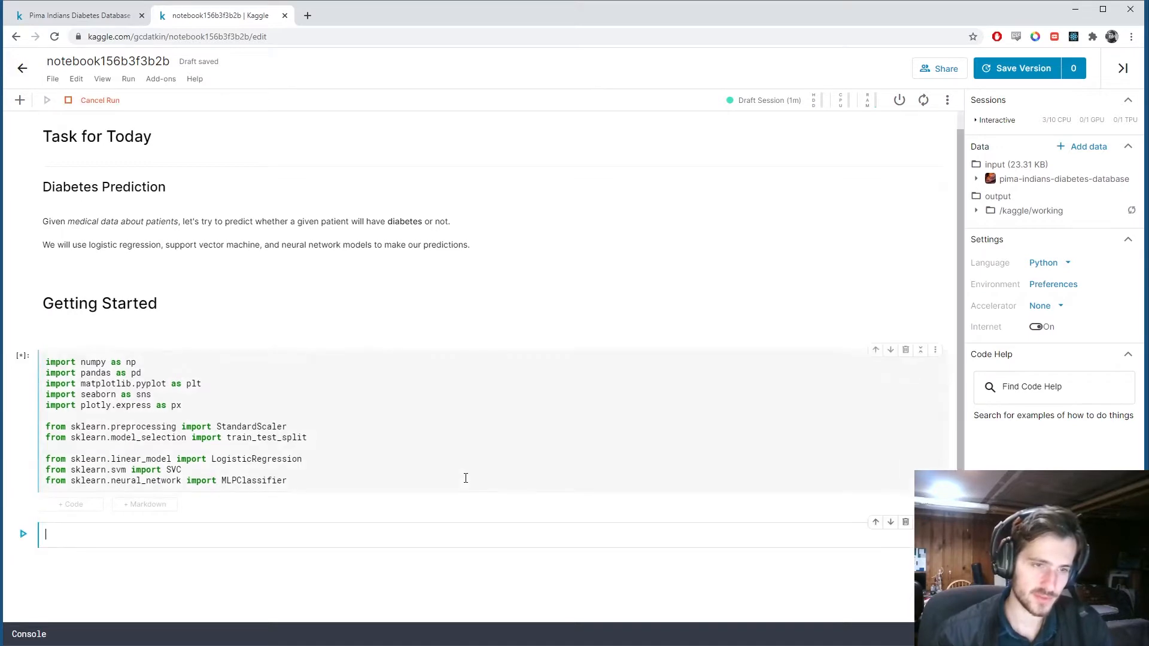
drag(183, 404, 44, 386)
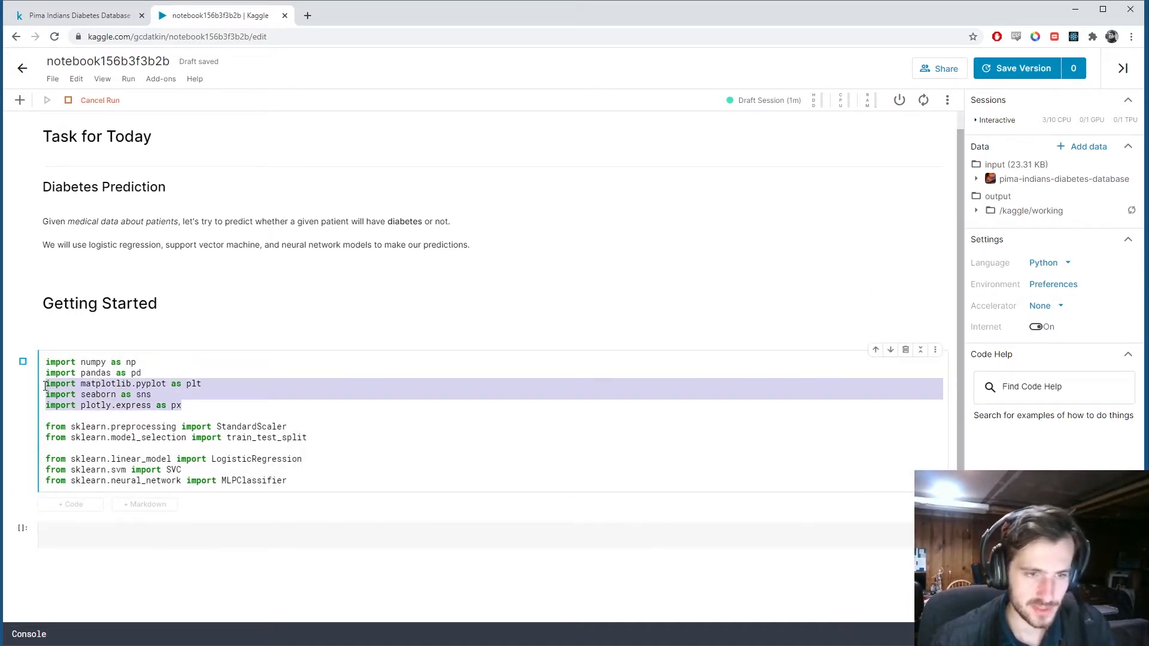
drag(143, 372, 20, 360)
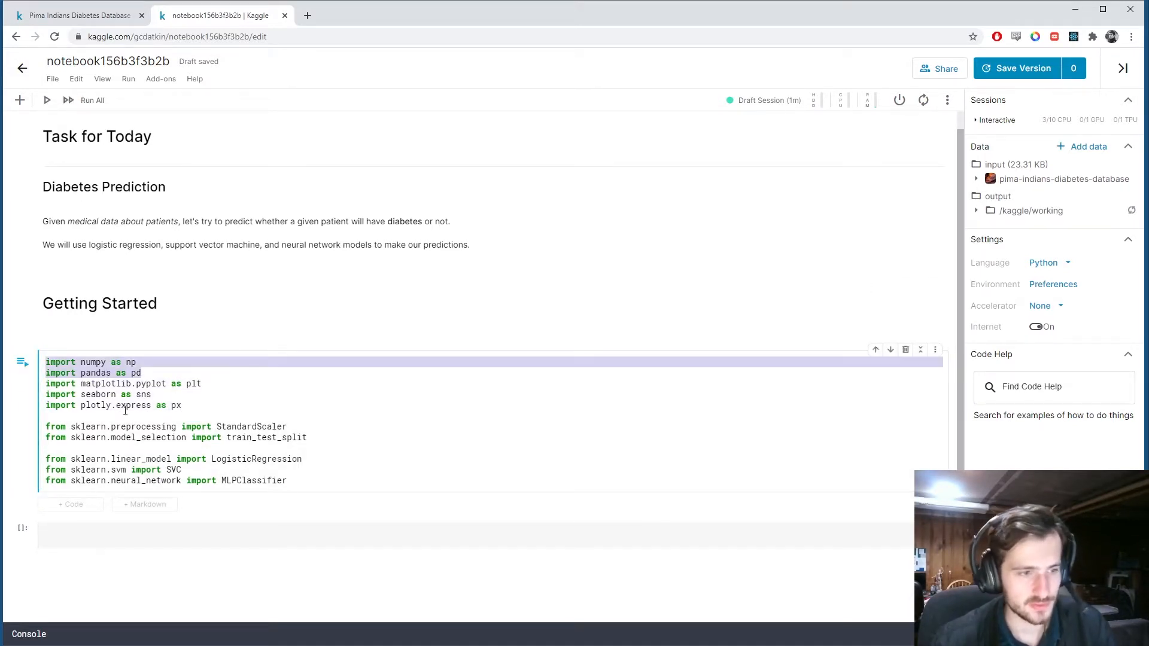
click(348, 412)
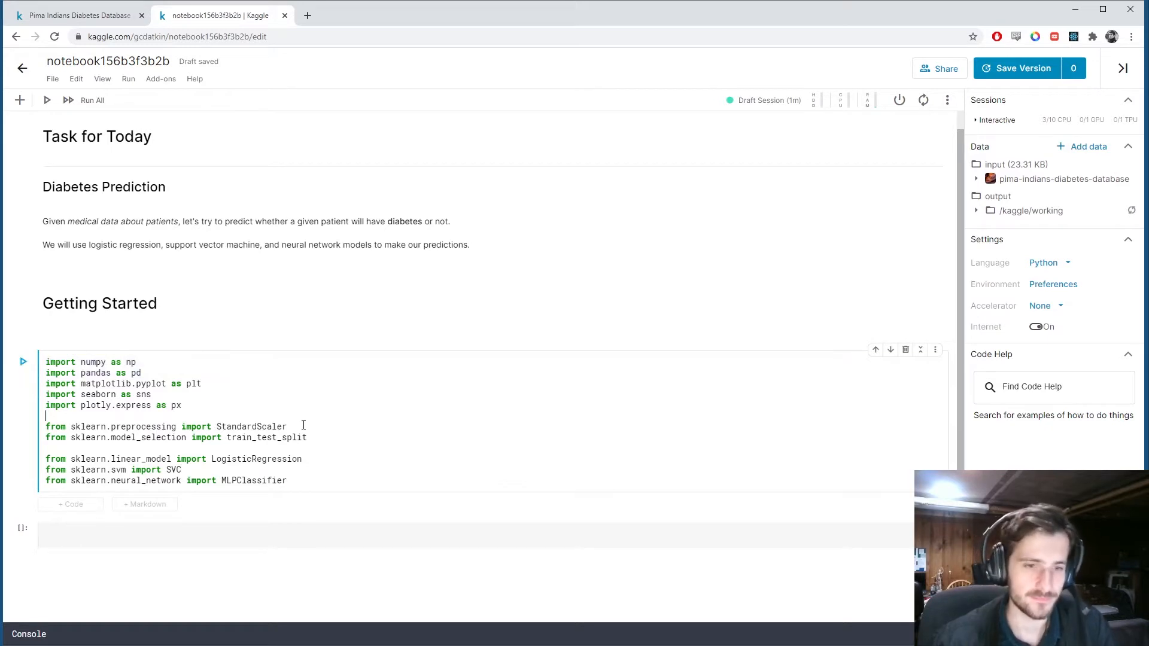
drag(327, 438, 215, 426)
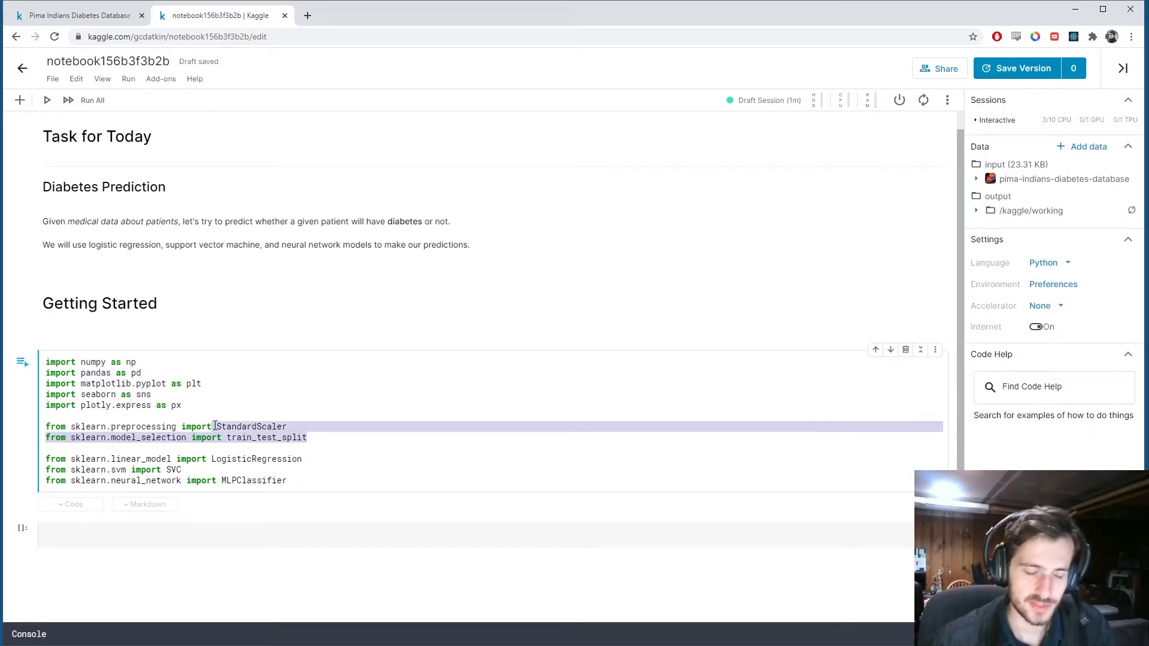
click(256, 426)
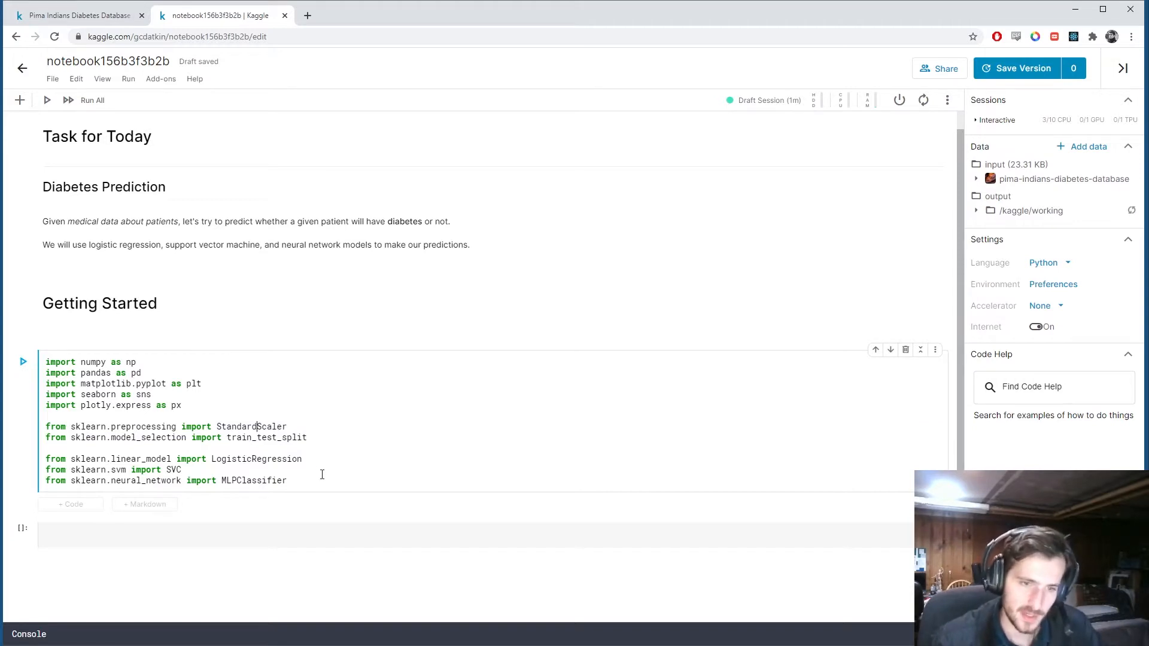
drag(287, 482, 47, 458)
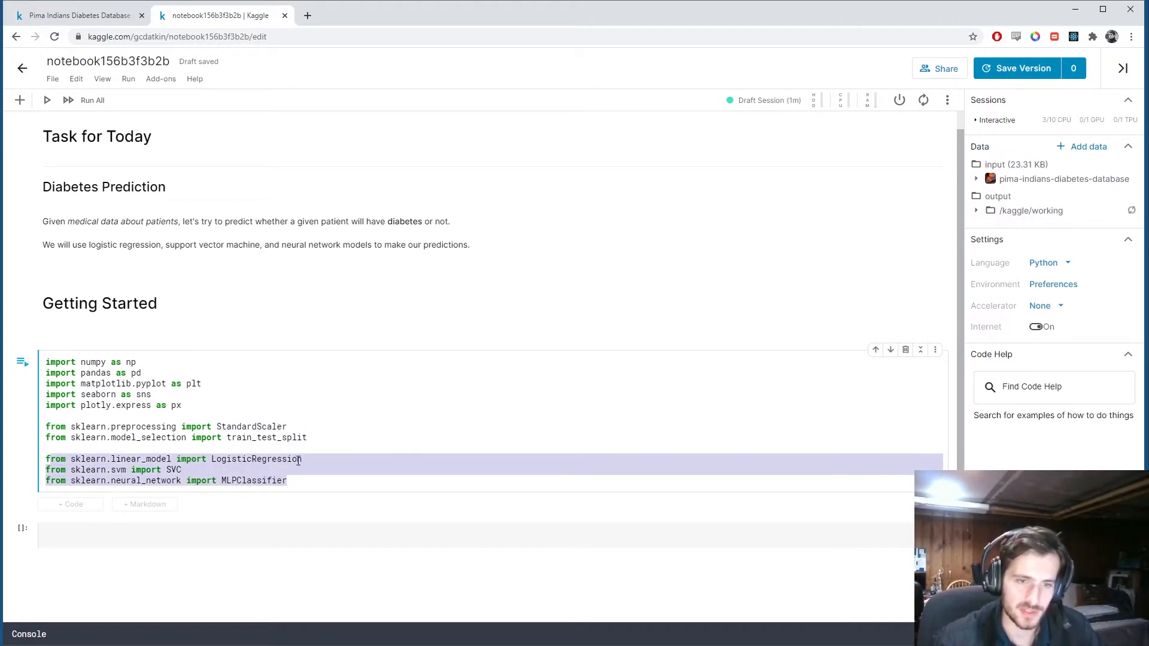
click(256, 459)
click(167, 470)
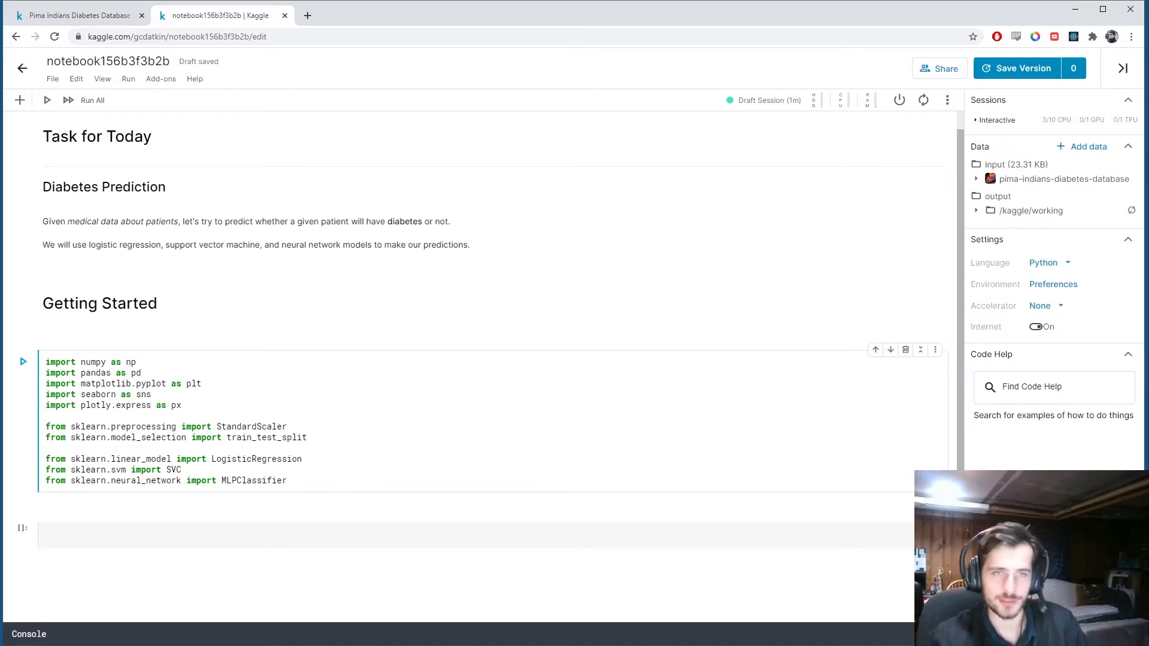
key(shift+Return)
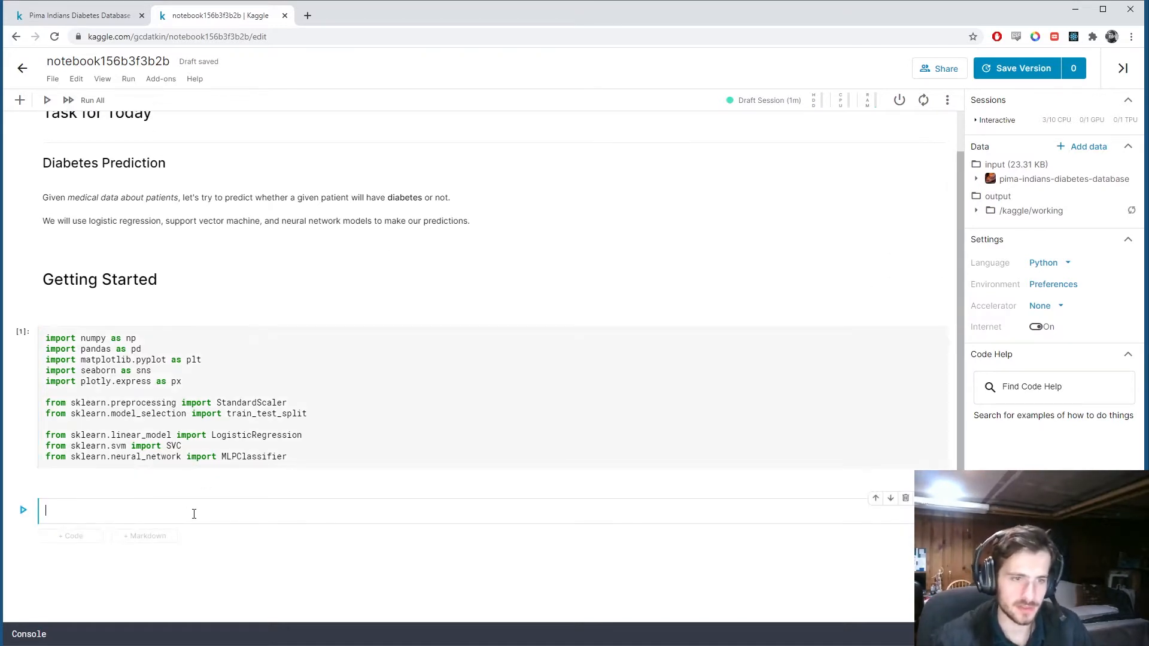
text(data = pd.rea)
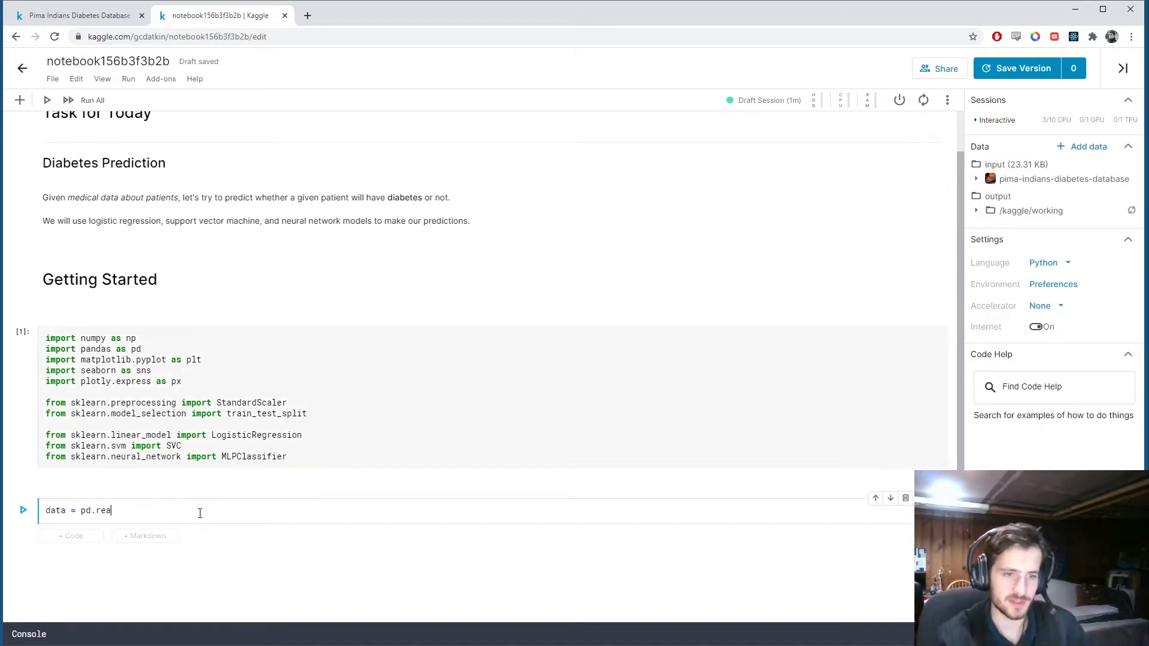
text(d_csv(')
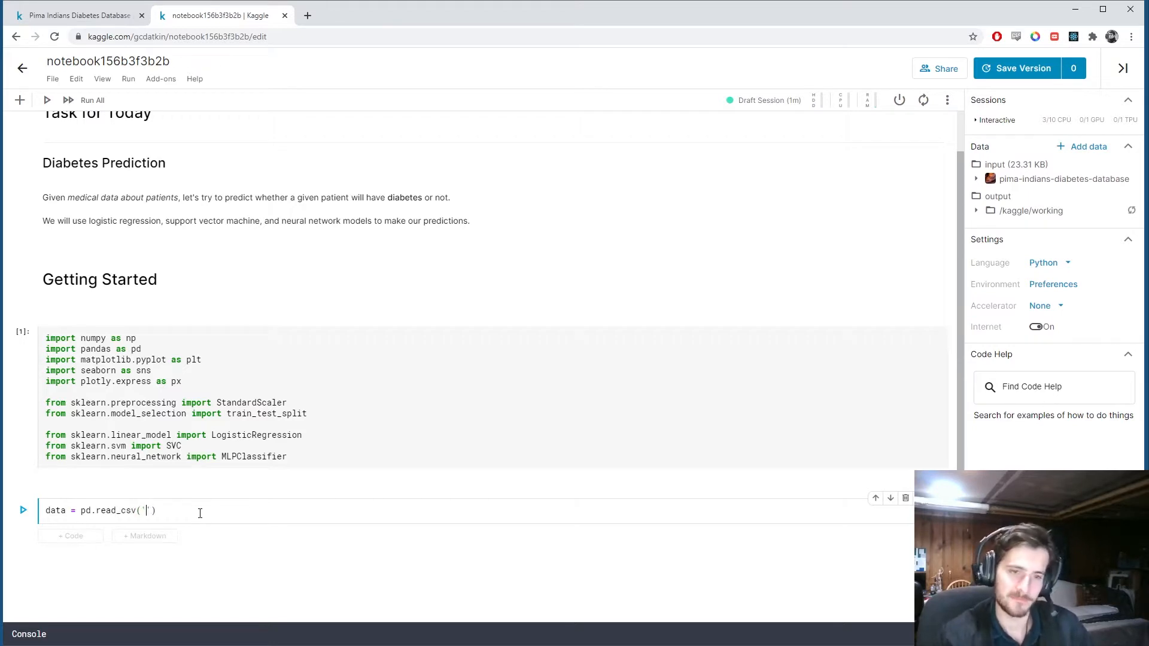
Load diabetes.csv via its copied Data-panel path into data and display the 768-row, 9-column table.
click(976, 178)
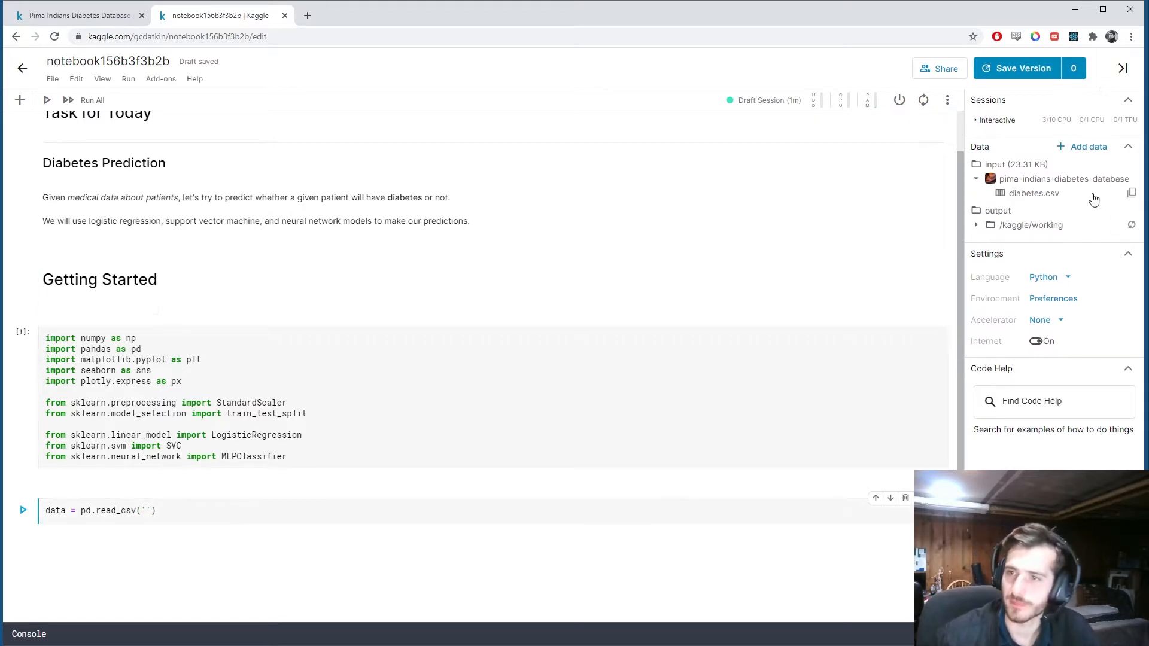
click(1131, 193)
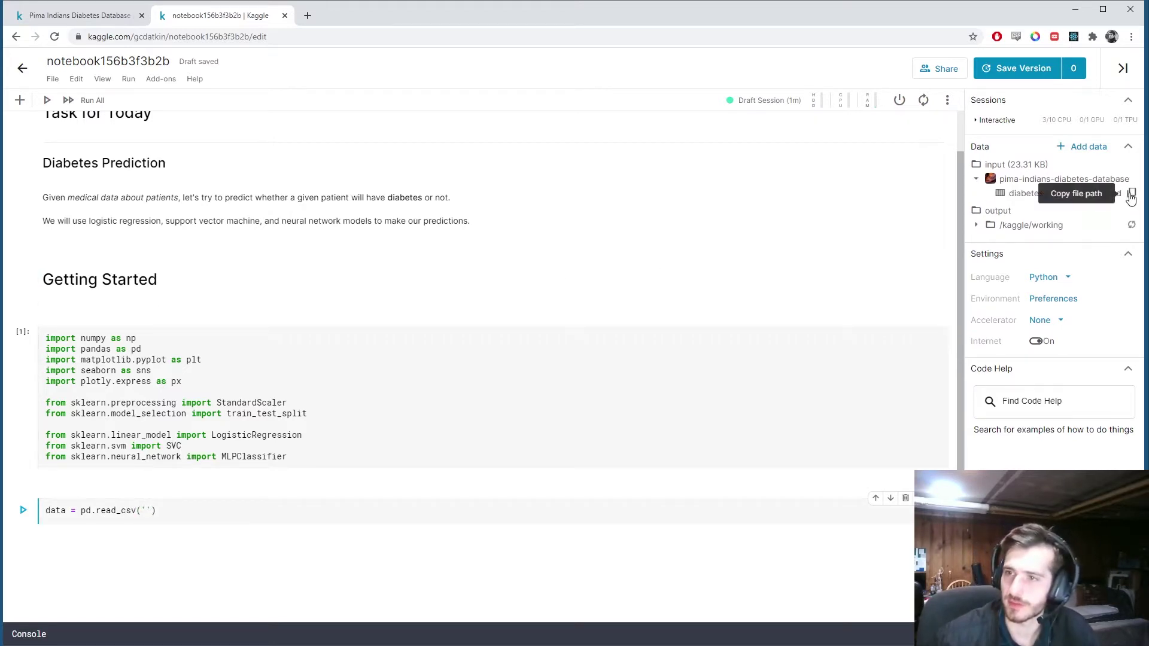
click(145, 510)
key(ctrl+v)
key(shift+Return)
text(data)
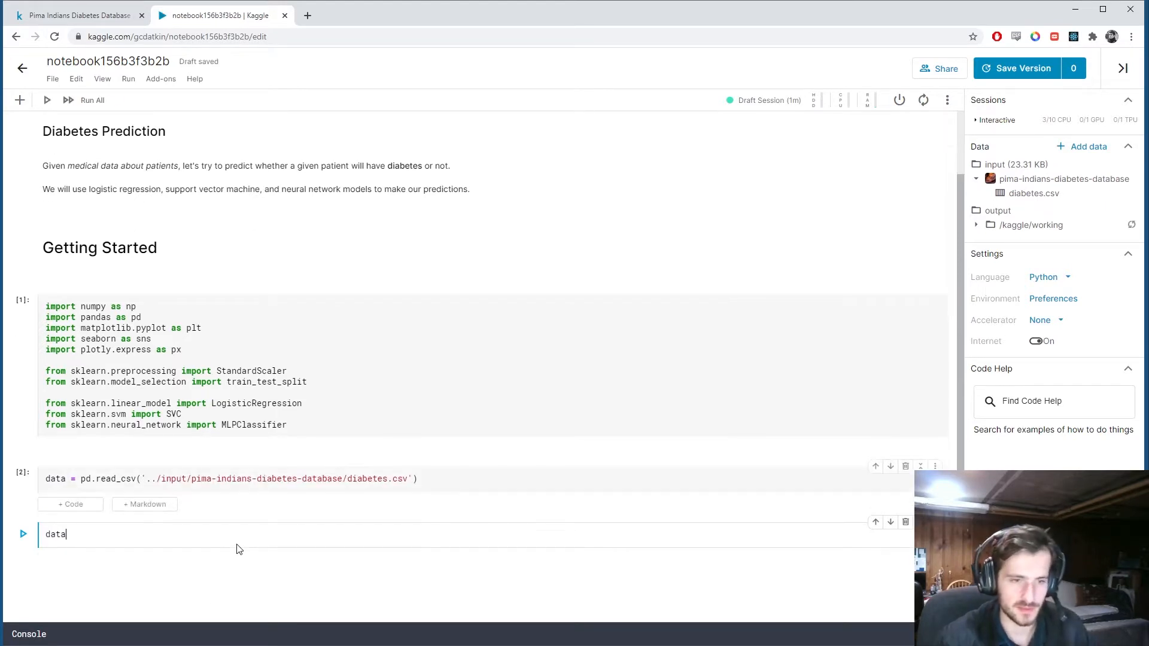
key(shift+Return)
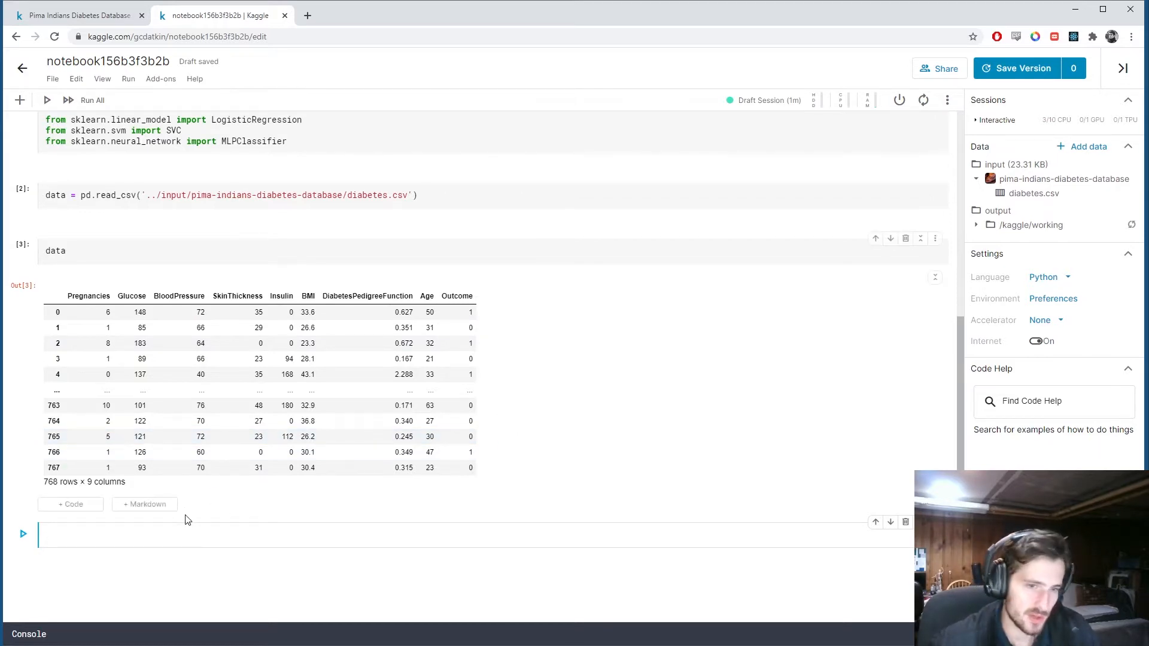
click(167, 504)
text(#)
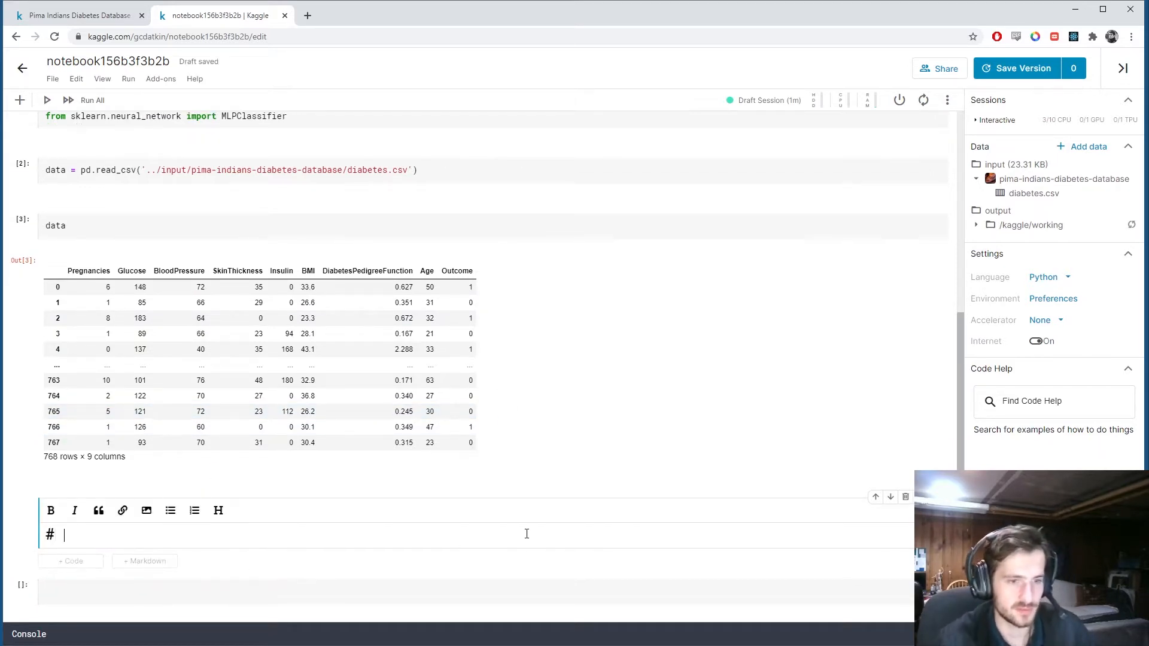
text(EW)
text(/)
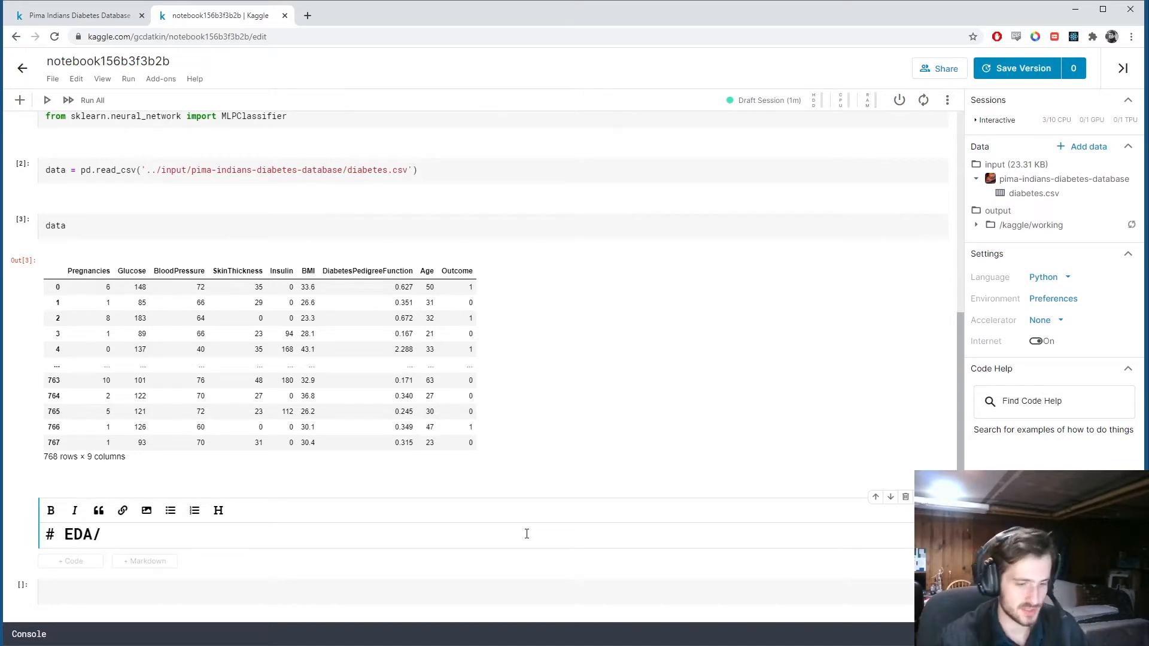
text(Data Visualiz)
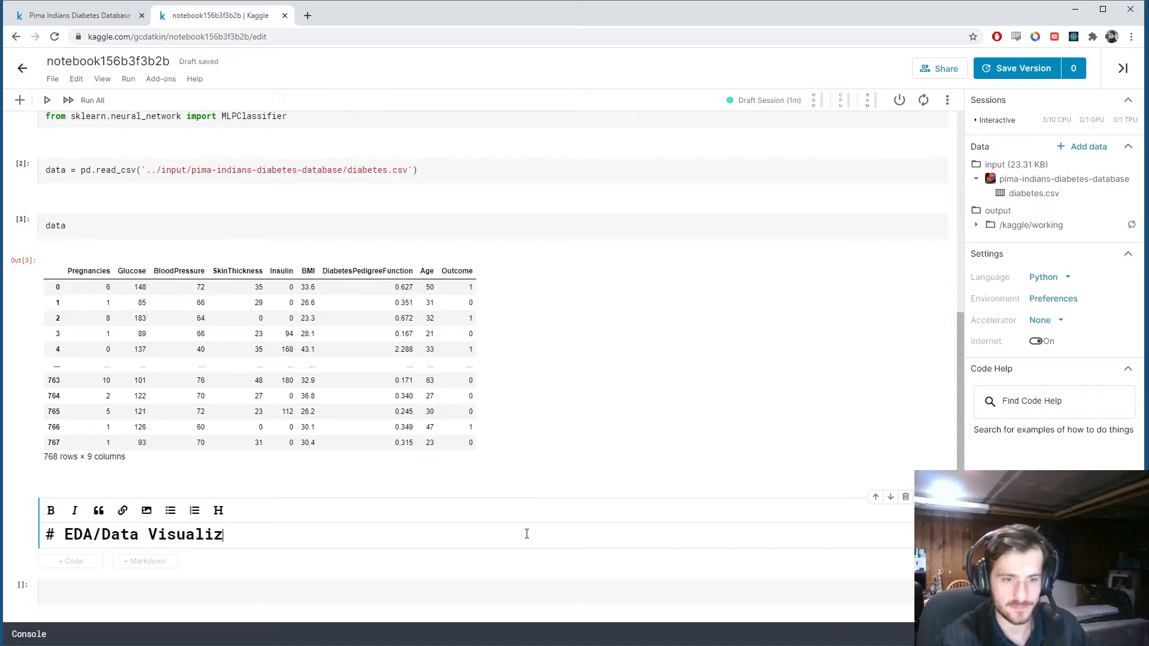
text(n)
Render the '# EDA/Data Visualization' markdown heading above an empty code cell.
key(shift+Return)
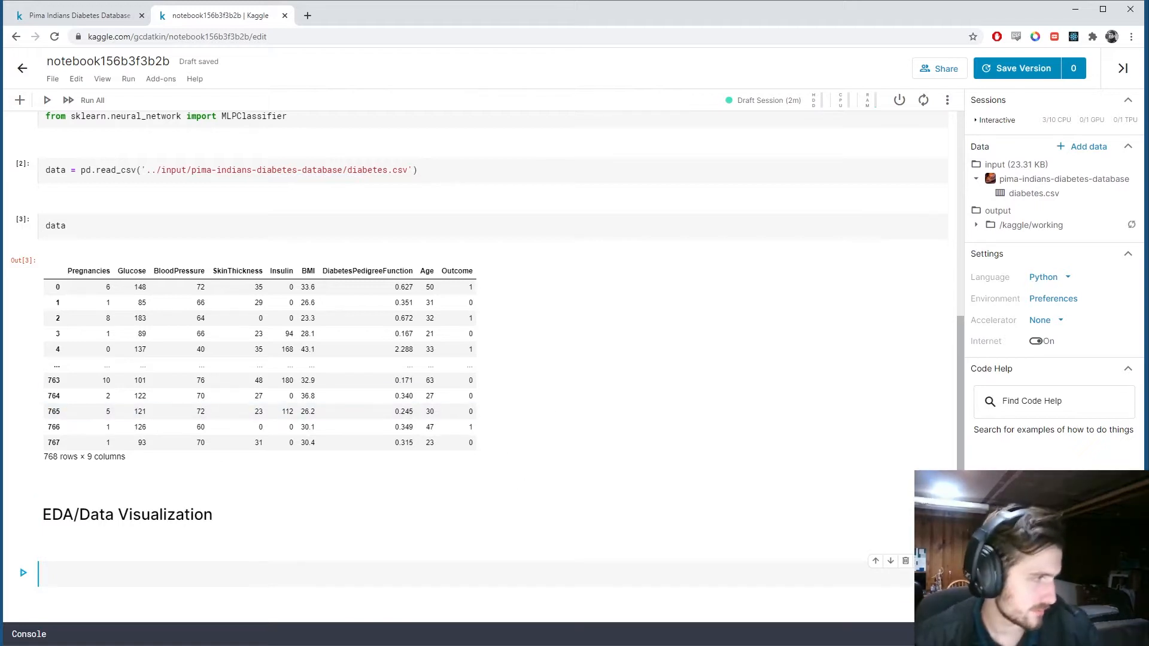
click(314, 574)
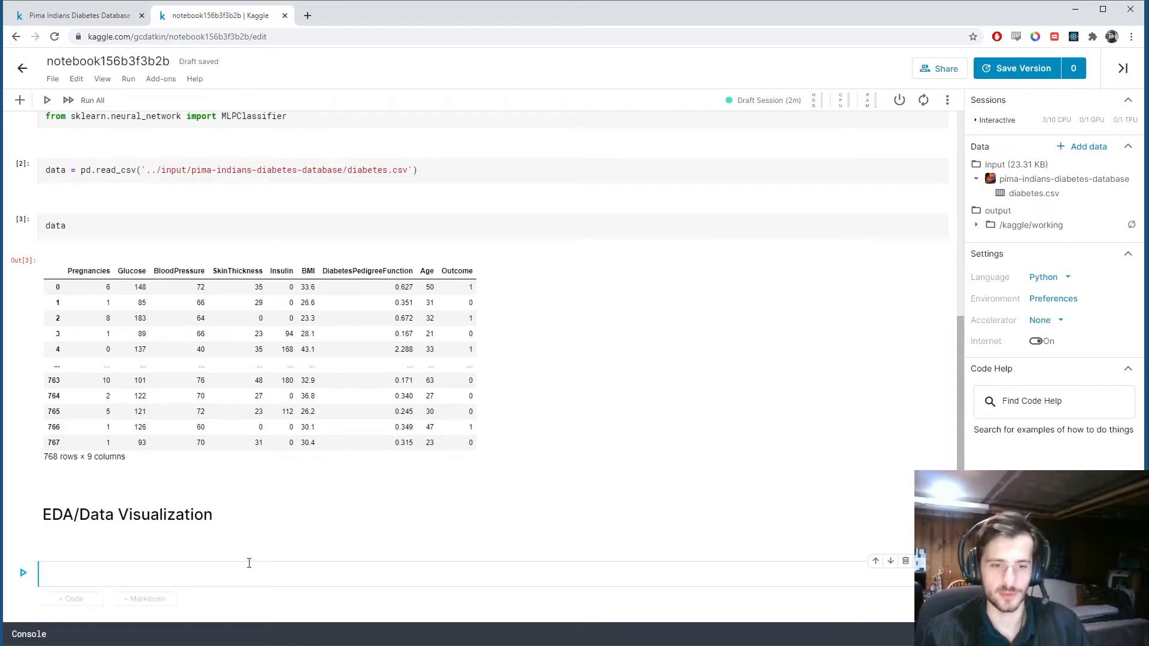
mouse_move(288, 552)
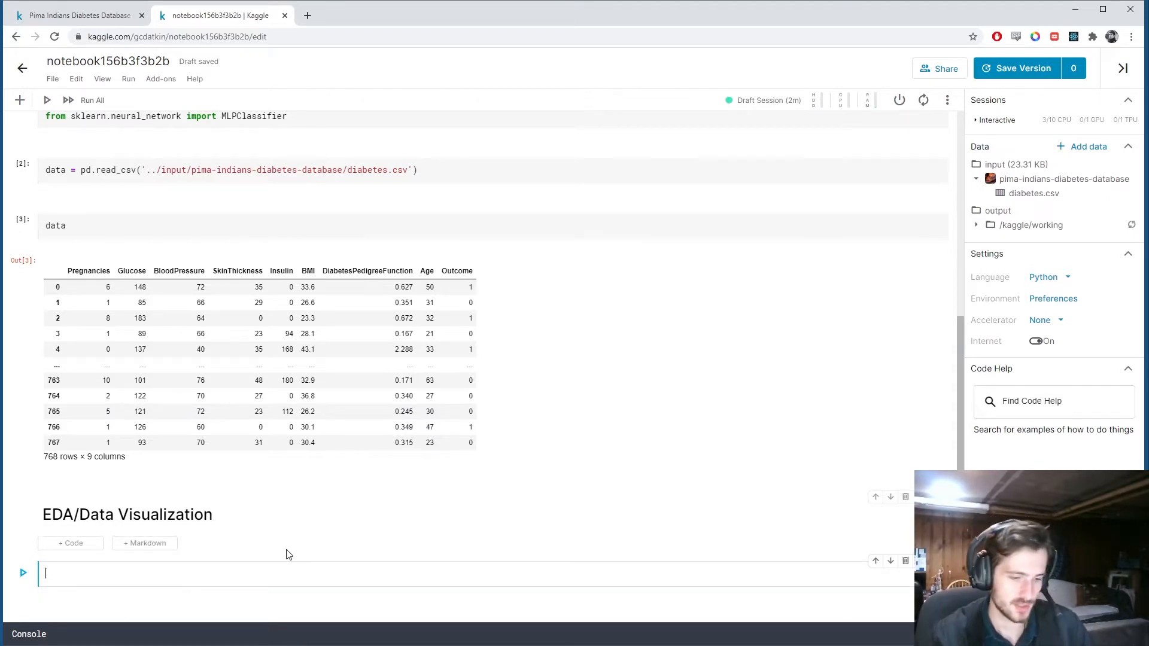
text(correleation_)
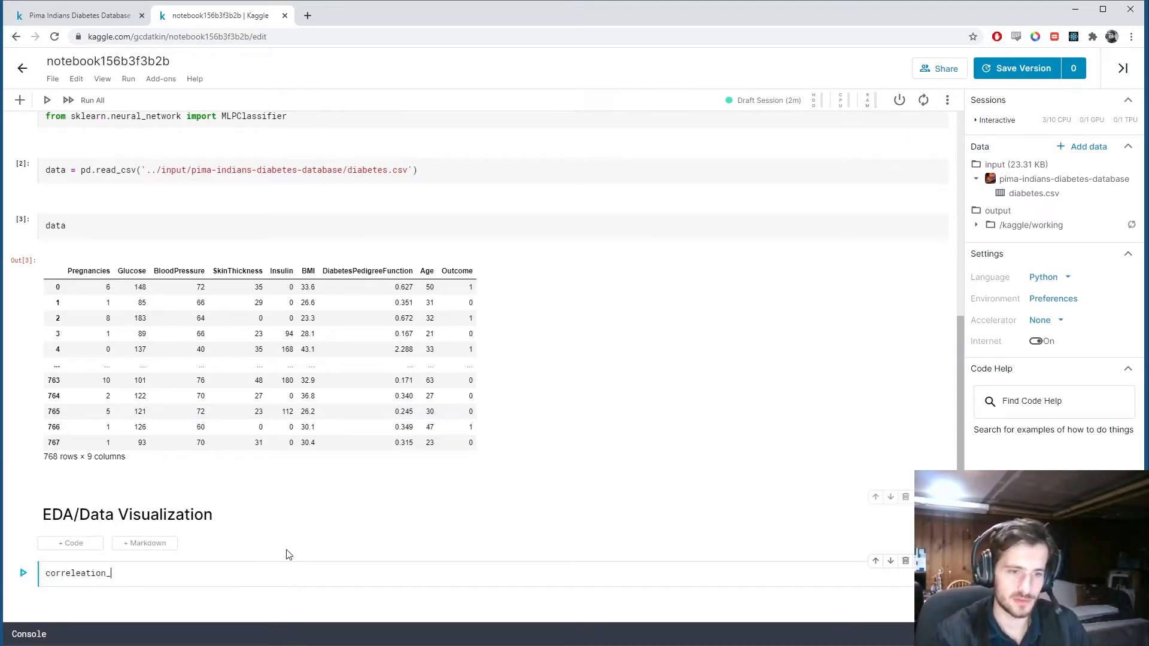
Compute correlation_matrix = data.corr(), fixing the 'correleation' typo first.
click(85, 573)
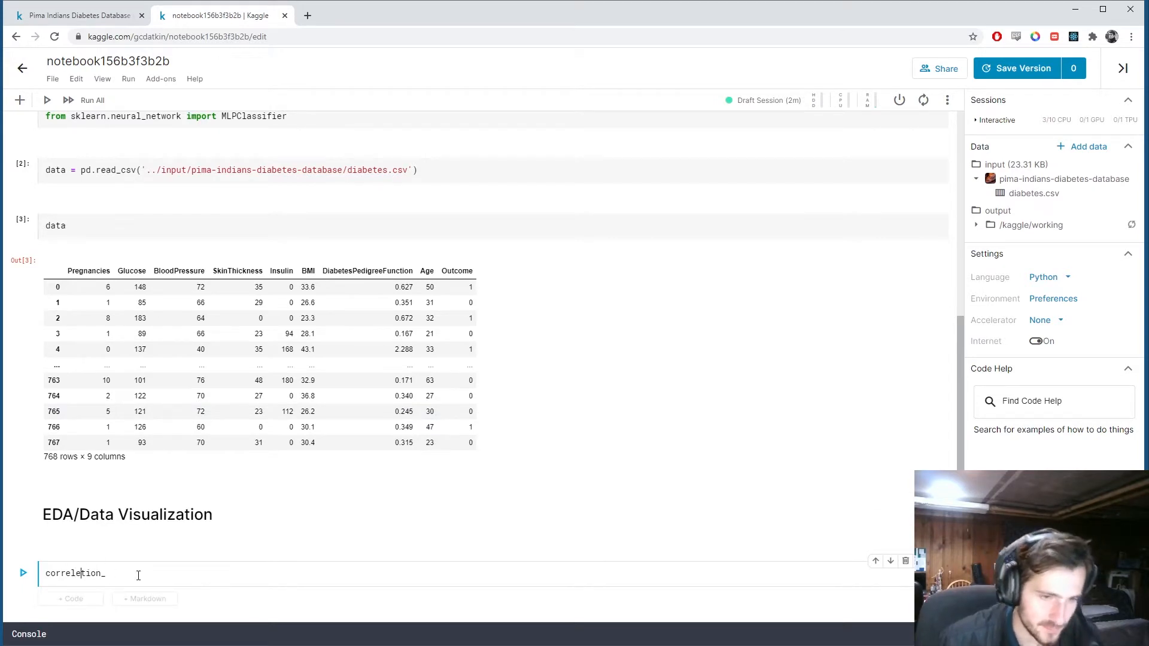
key(BackSpace)
click(107, 574)
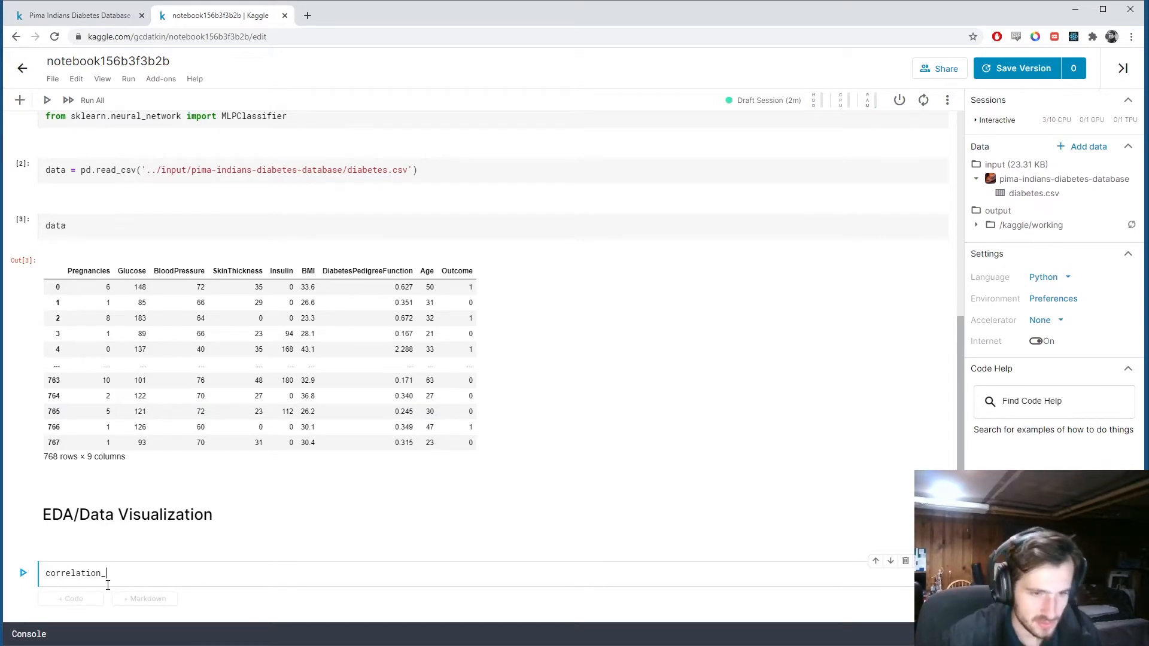
text(matrix = data.corr)
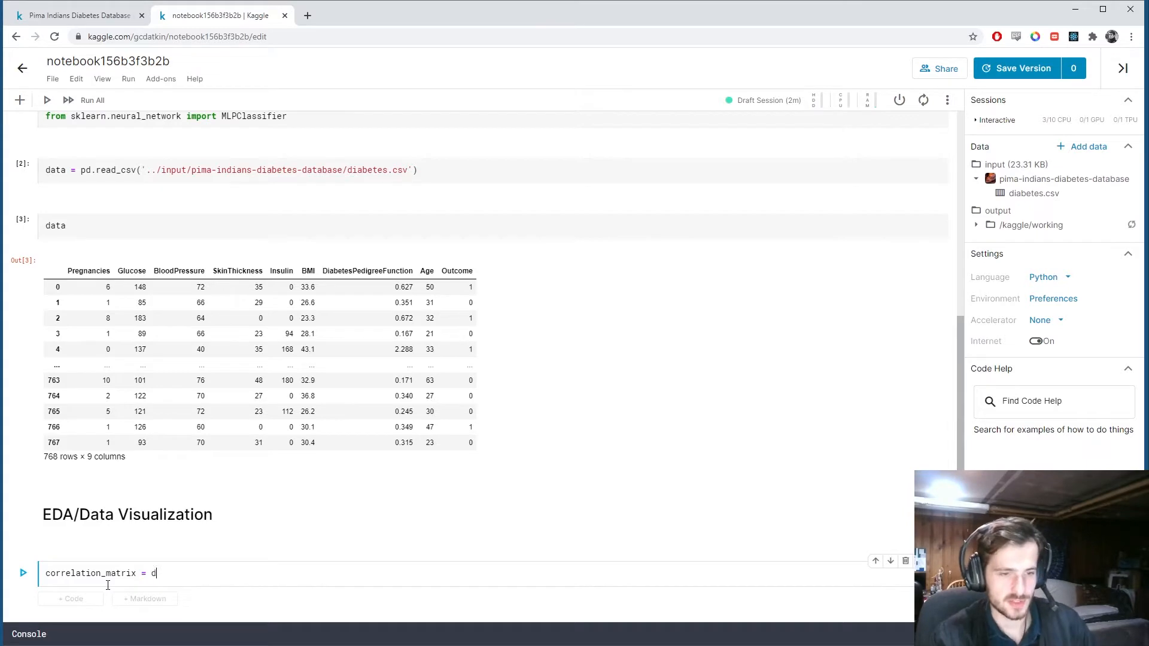
text(())
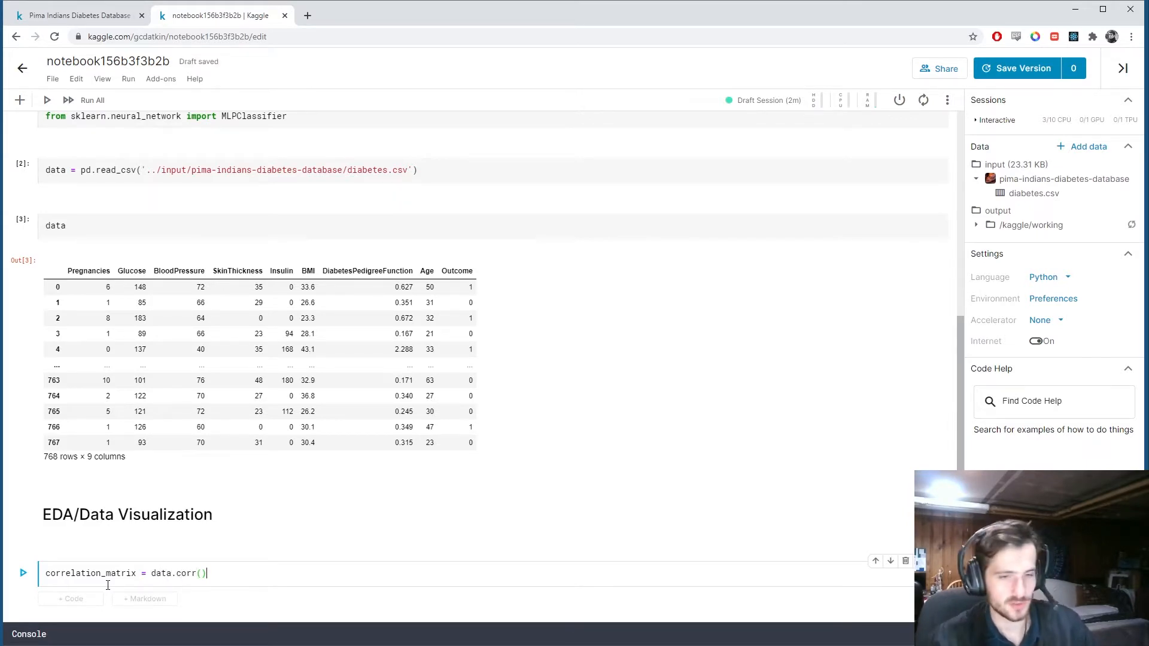
key(shift+Return)
text(plt.f)
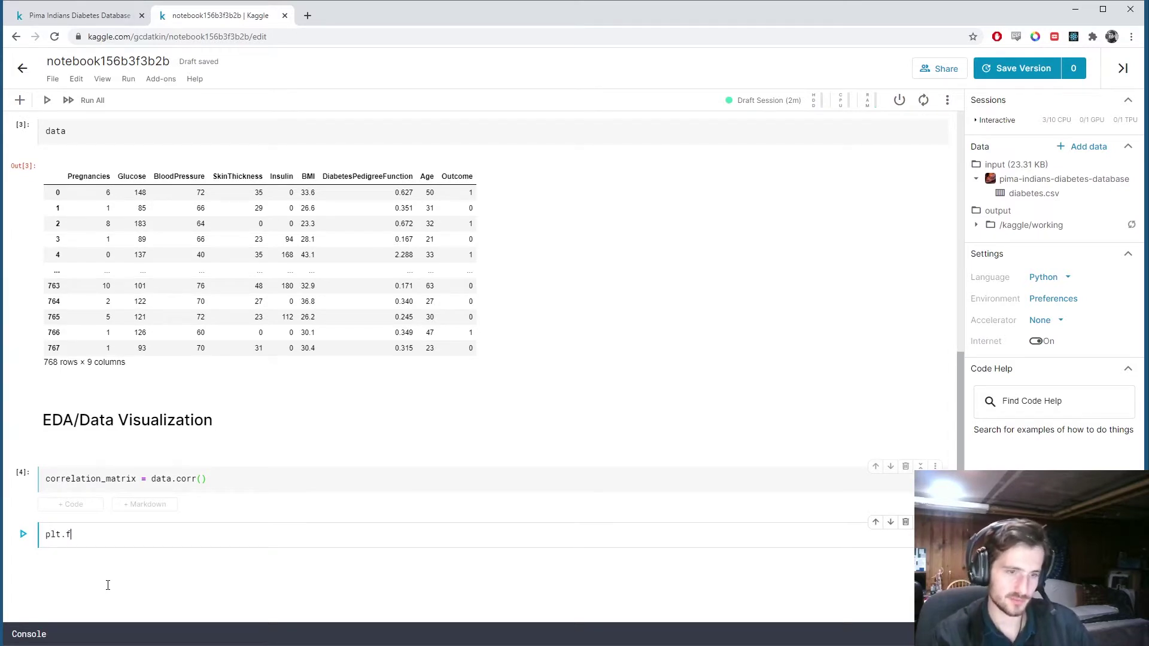
text(igure())
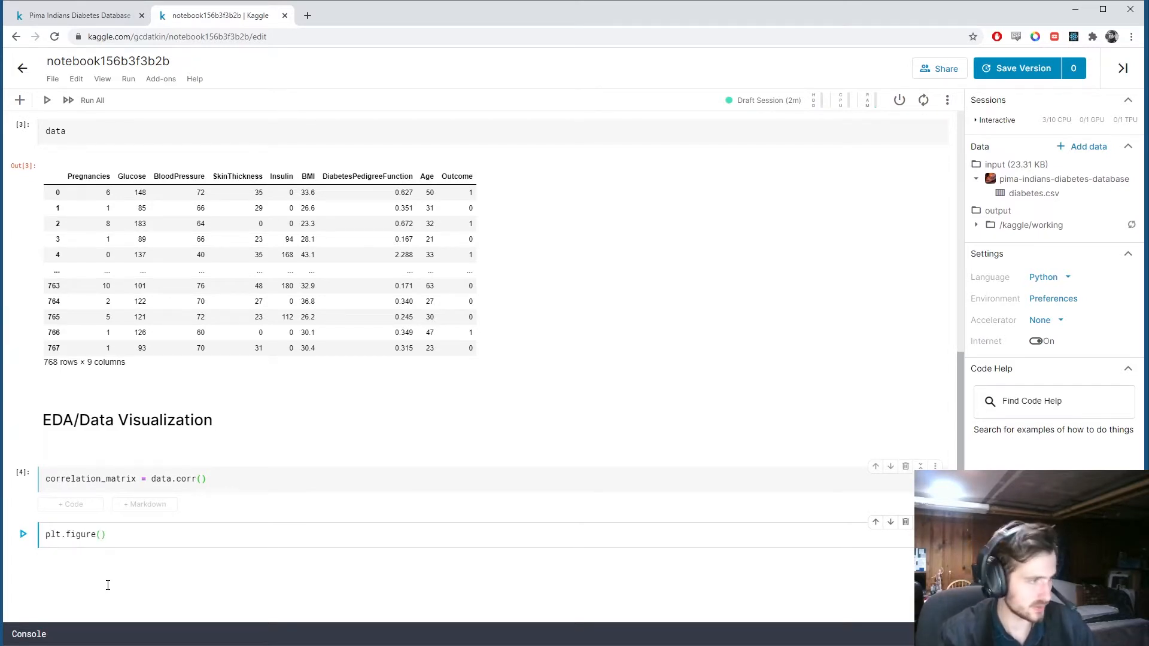
text(figsi)
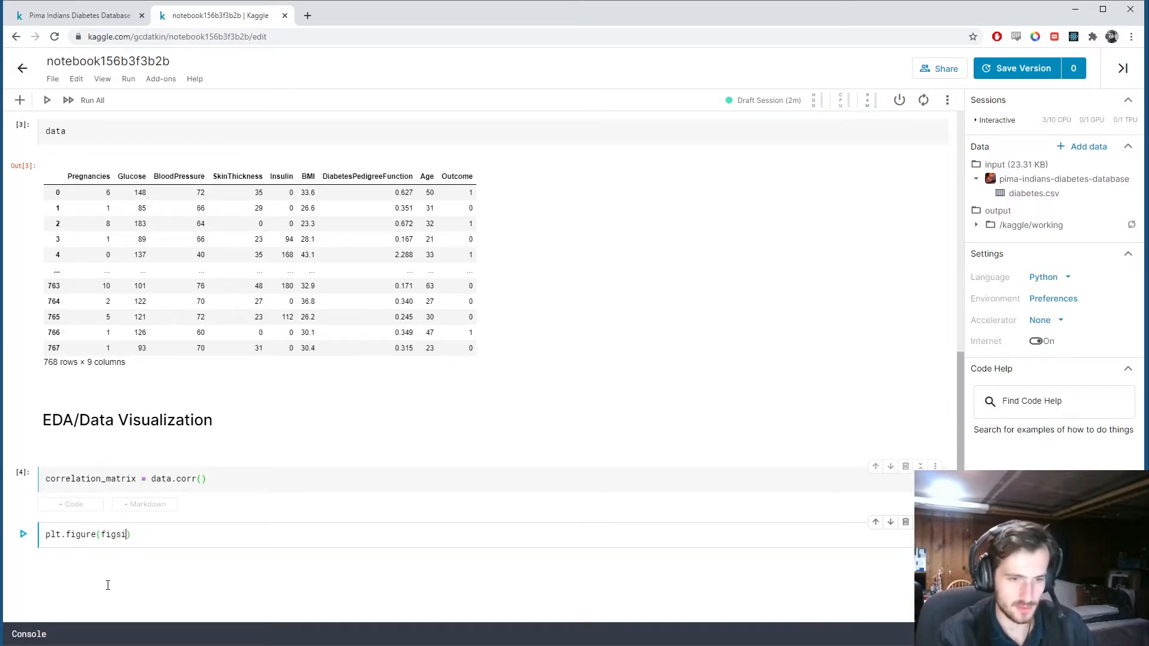
text(e=(12, )
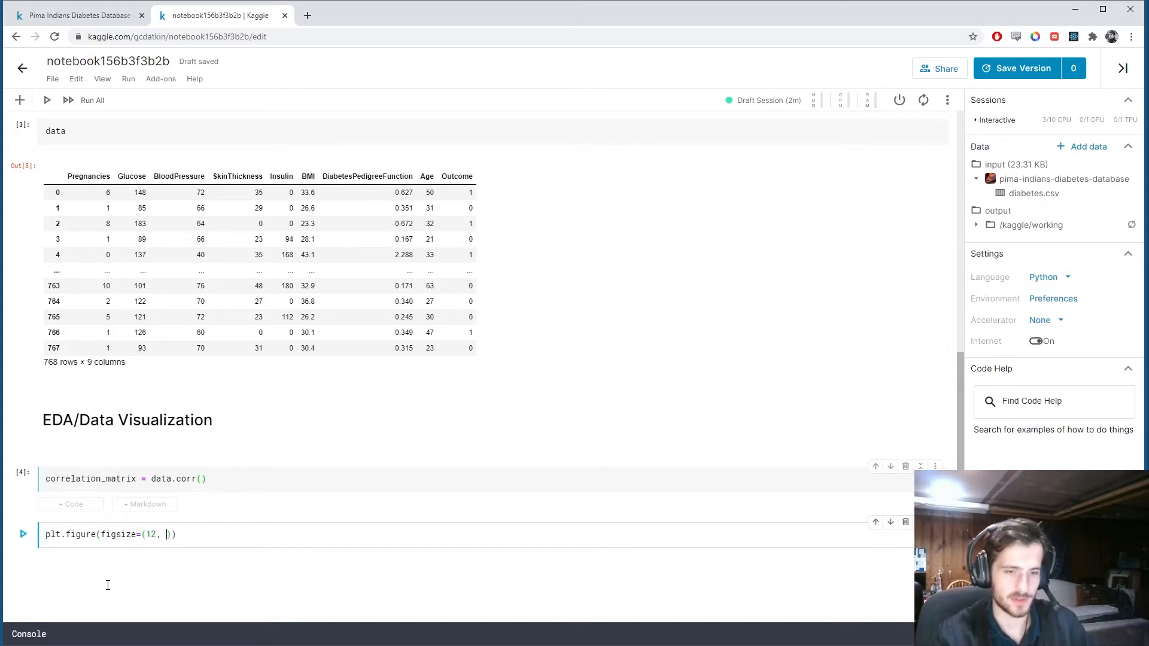
text():)
Plot the matrix as an annotated seaborn heatmap with vmin -1.0, vmax 1.0 and the 'mako' colormap.
key(Return)
text(sns.hea)
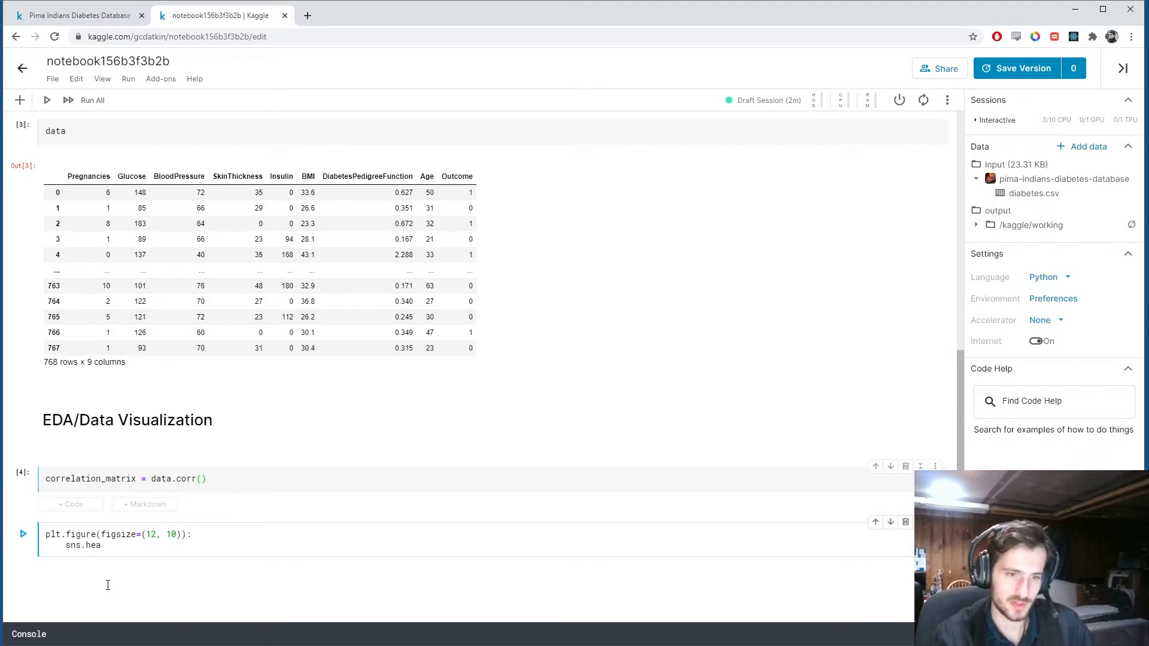
key(Up)
key(BackSpace)
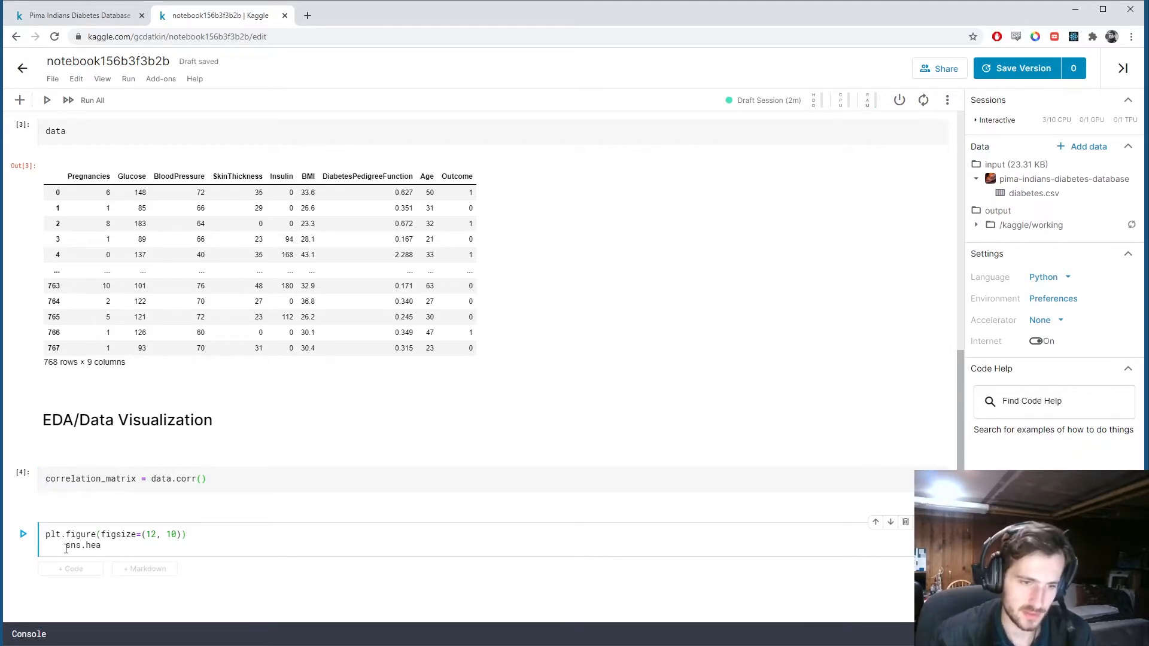
text(tmap)
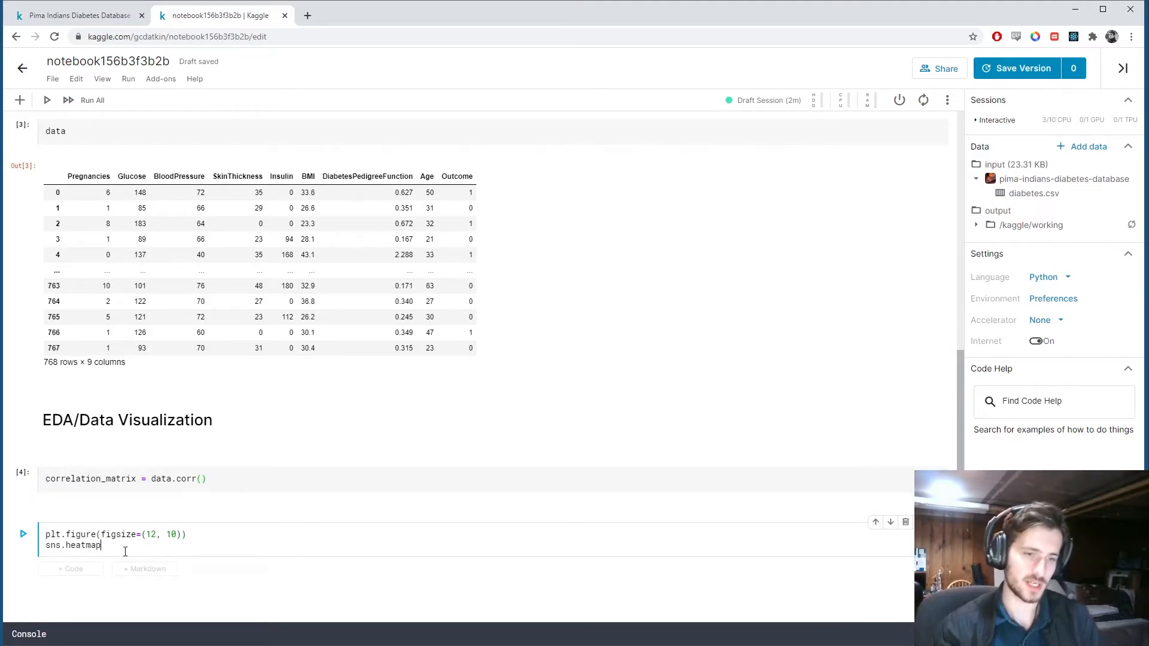
text((c)
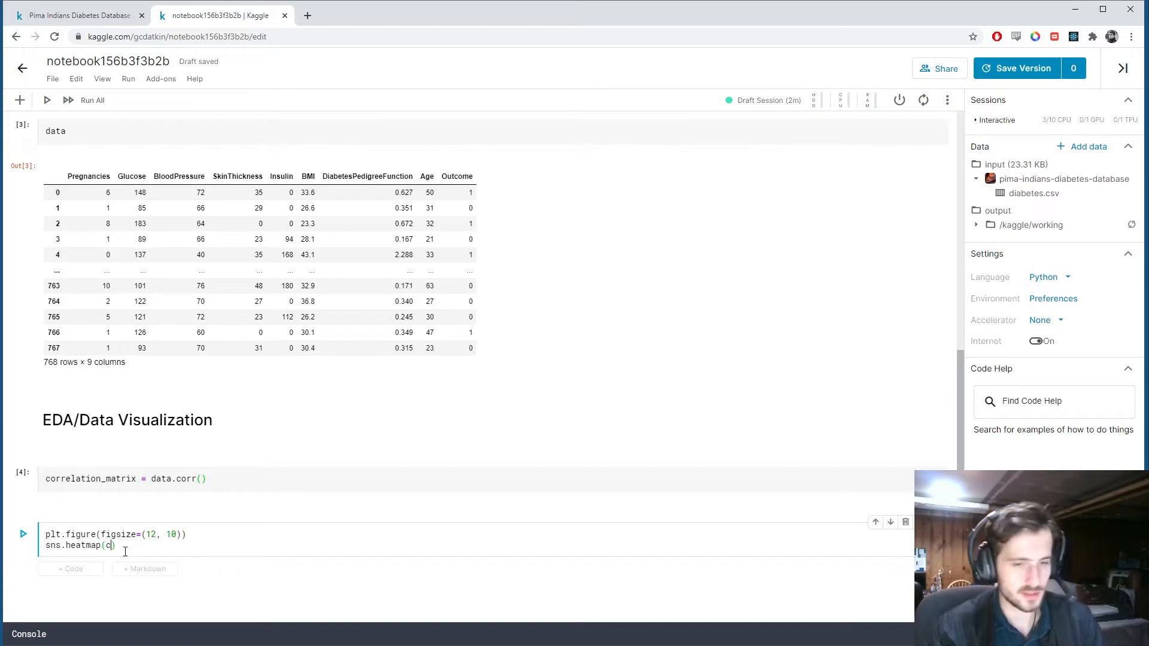
text(orrelation_ma)
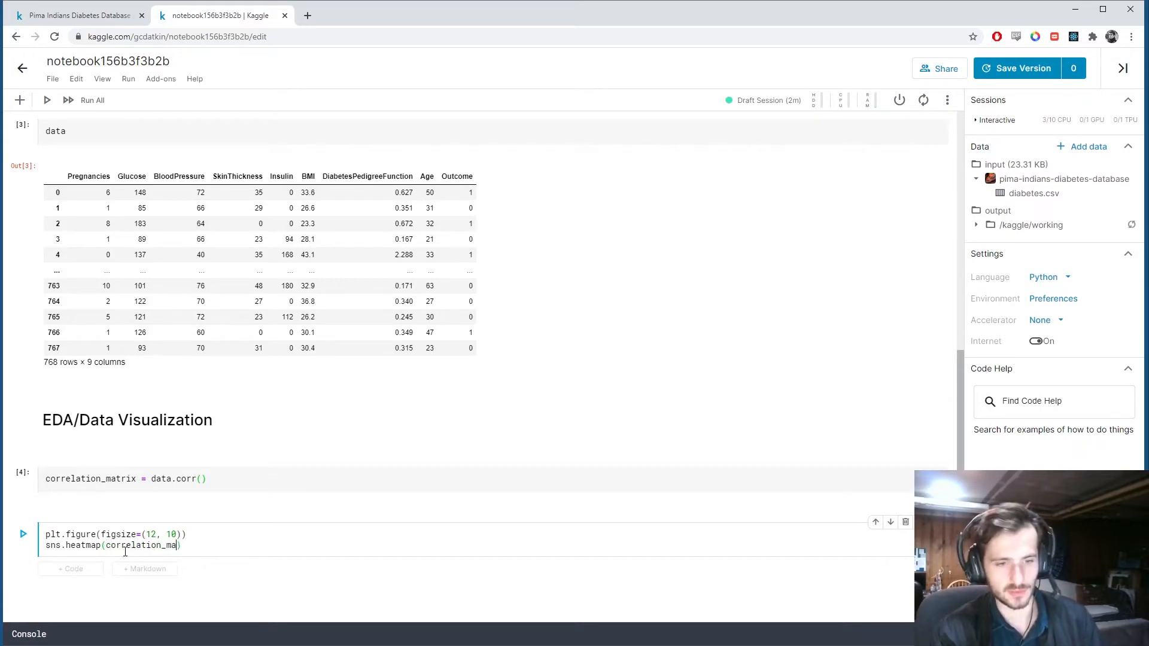
text(trix))
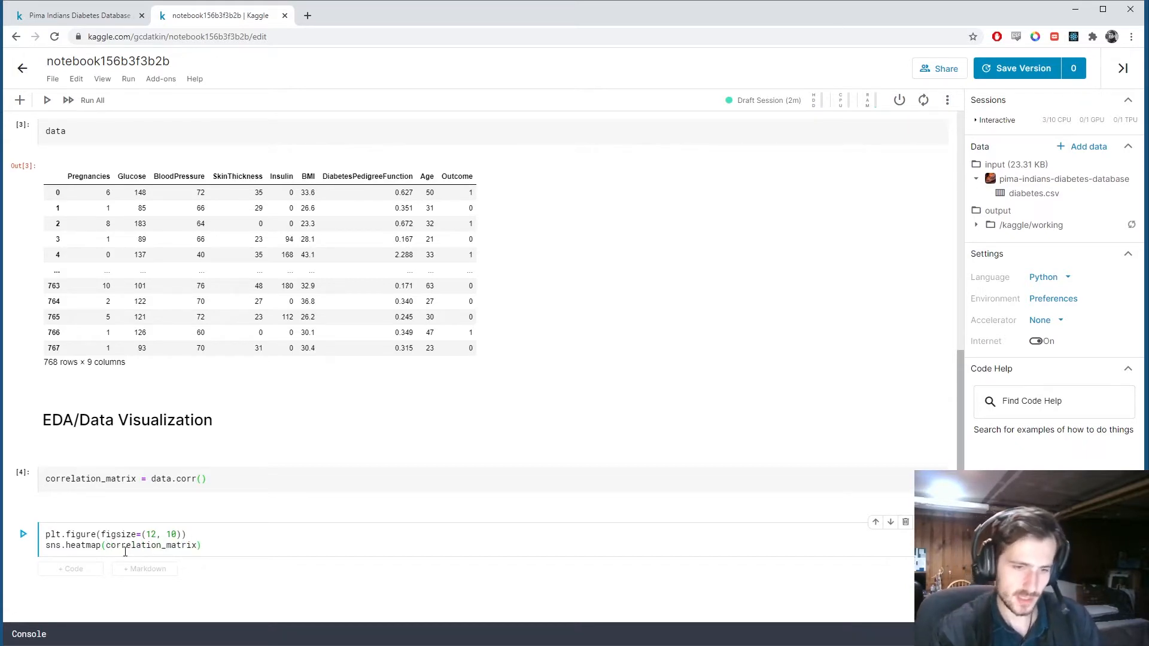
text(, annot=)
text(True)
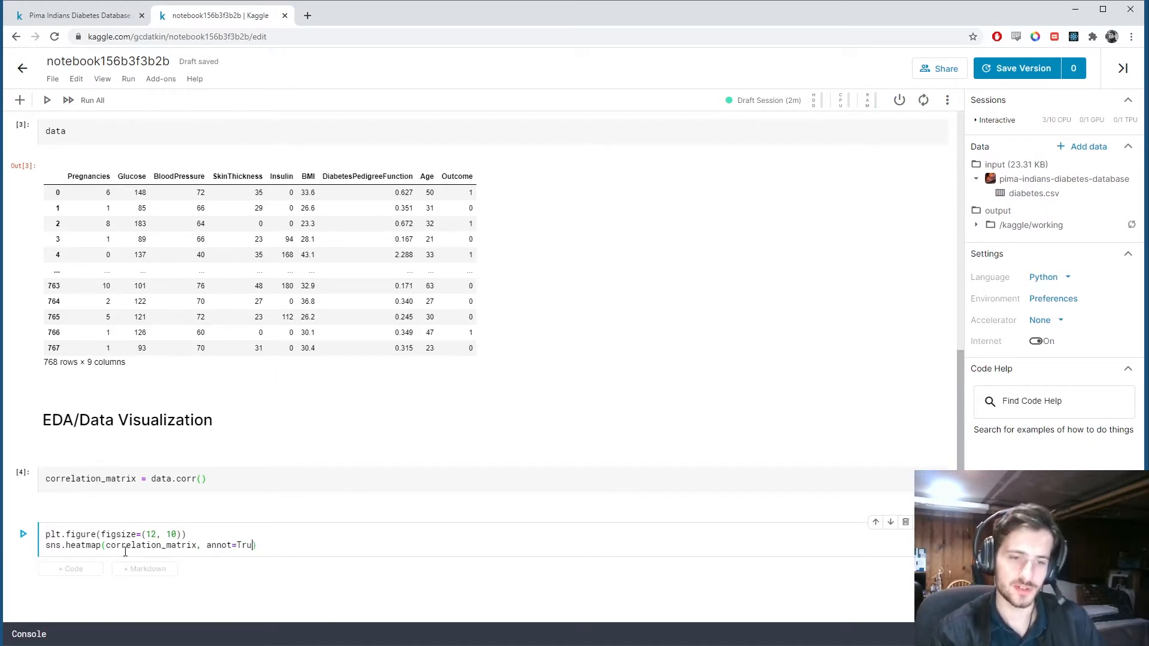
text(, )
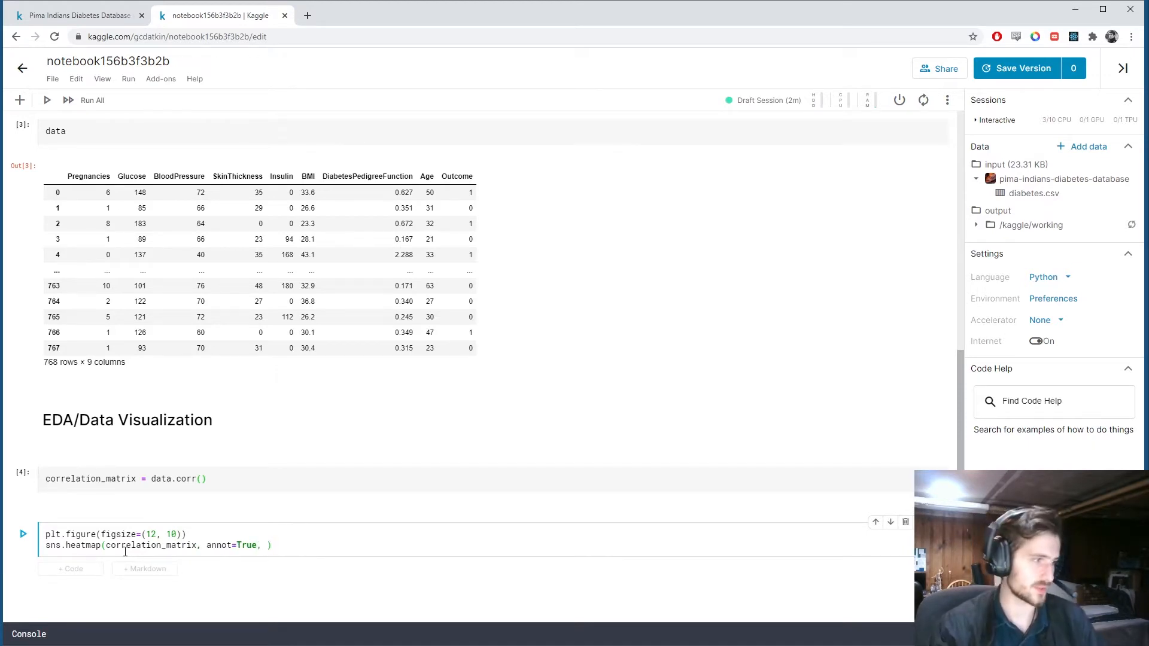
text(min=-1.90)
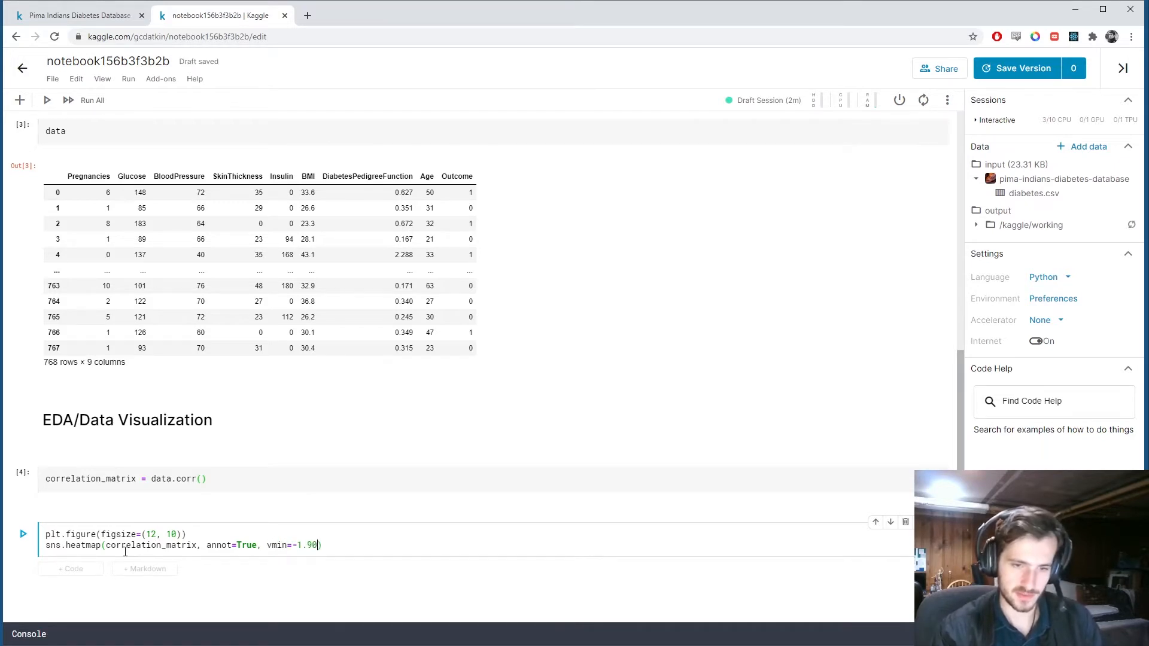
key(BackSpace)
text(0, )
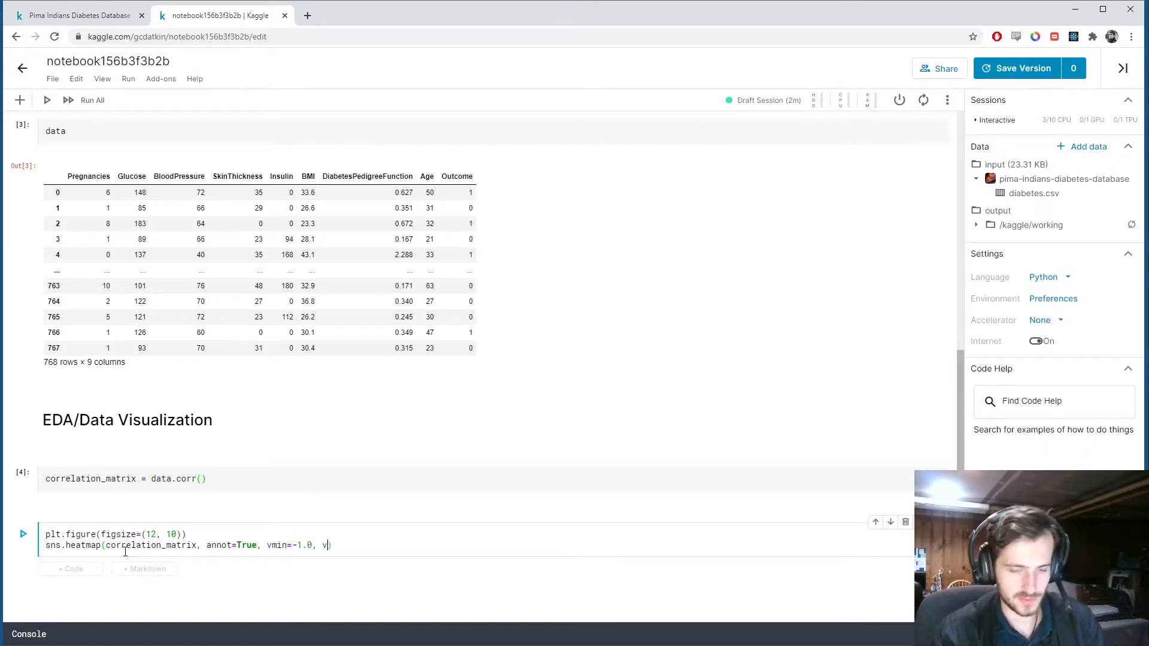
text(vmax=1.0, cma)
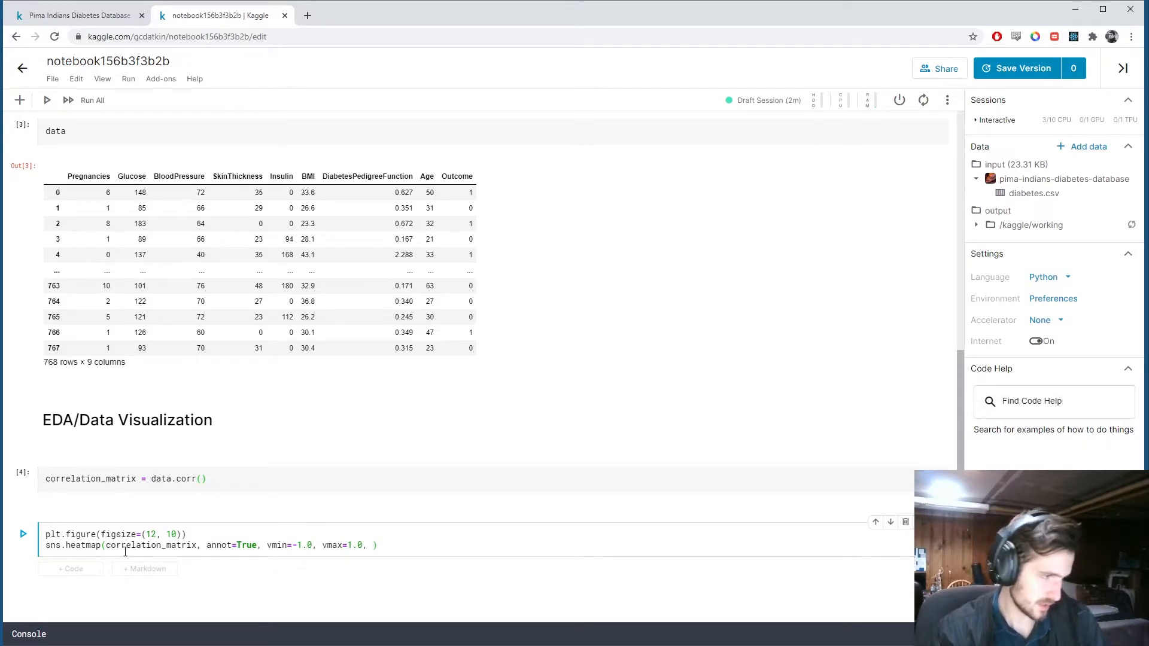
text(p='mako')
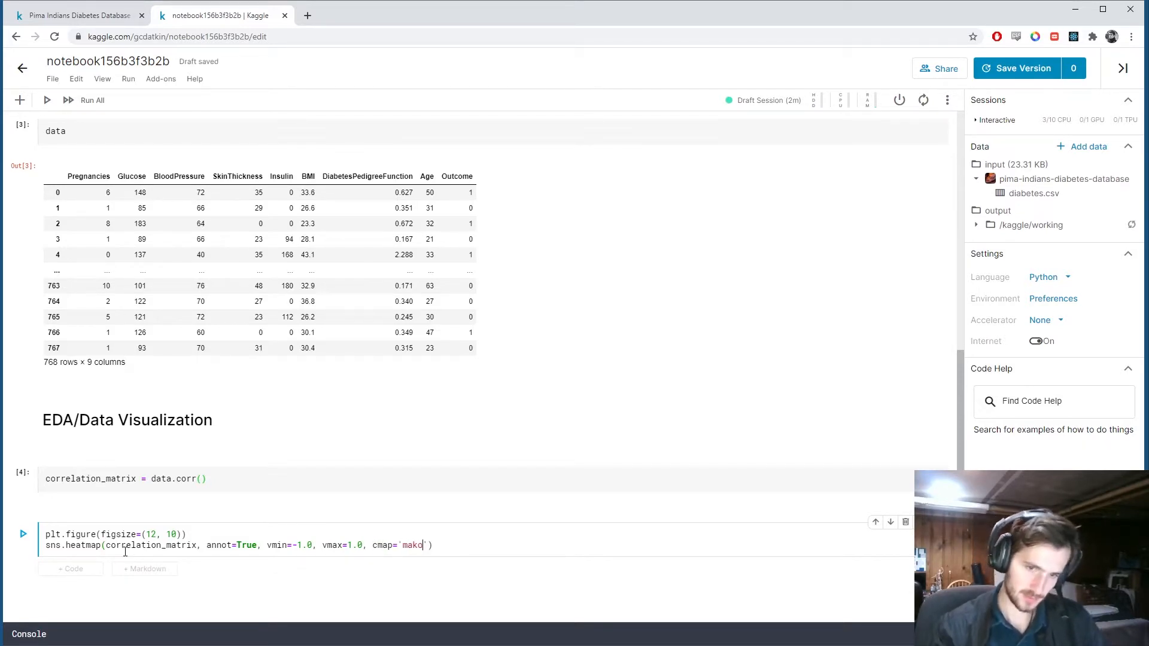
key(End)
key(Return)
text(pl)
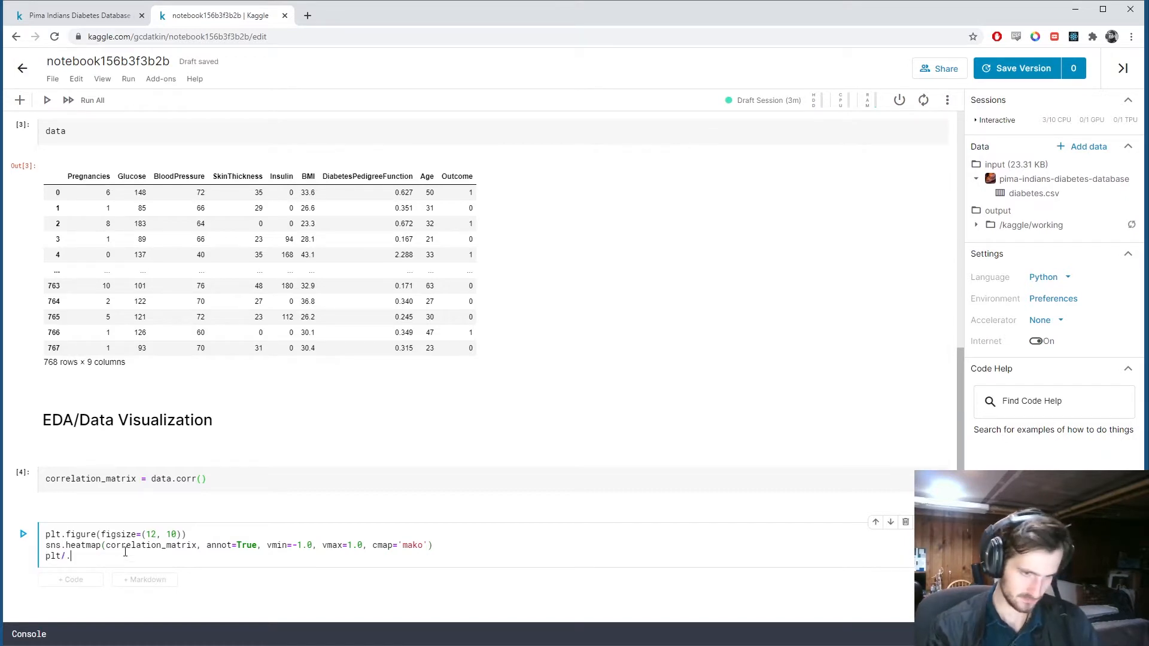
key(BackSpace)
key(BackSpace)
text(.show()
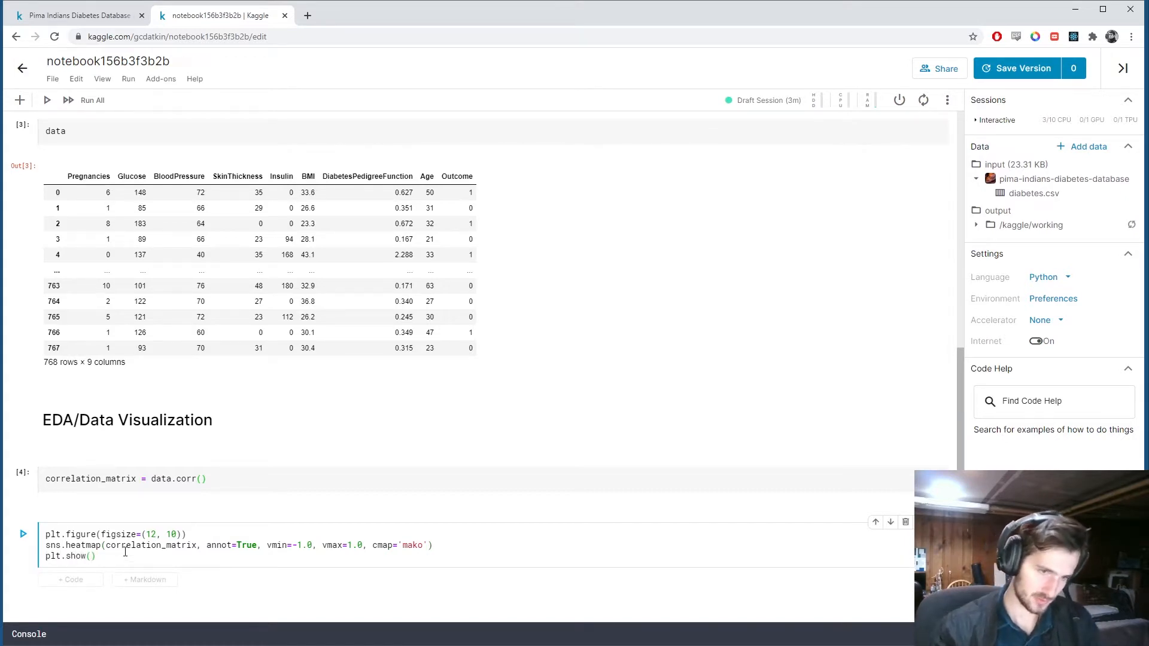
key(shift+Return)
scroll(406, 478, up, 3)
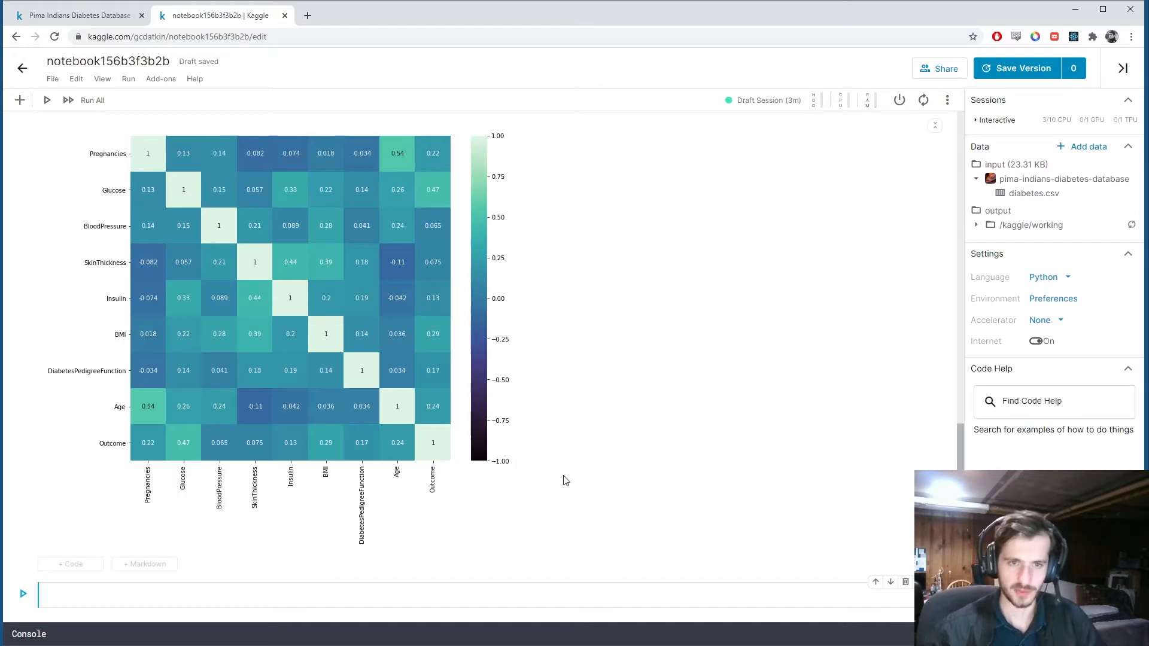
scroll(556, 477, up, 3)
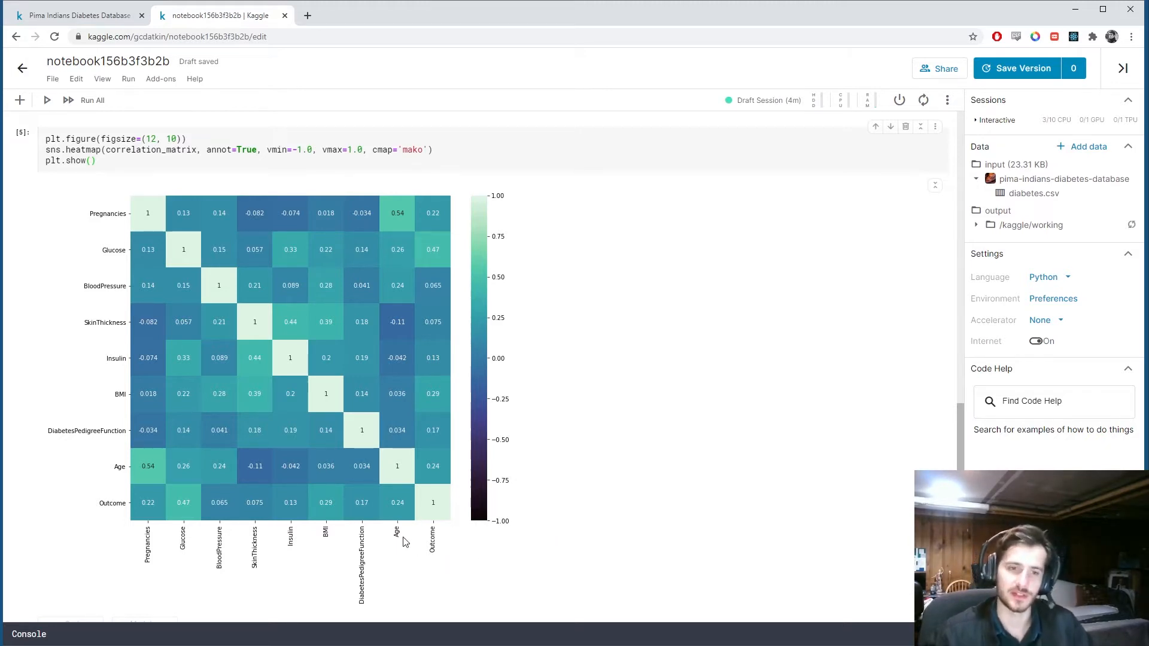
scroll(412, 556, down, 2)
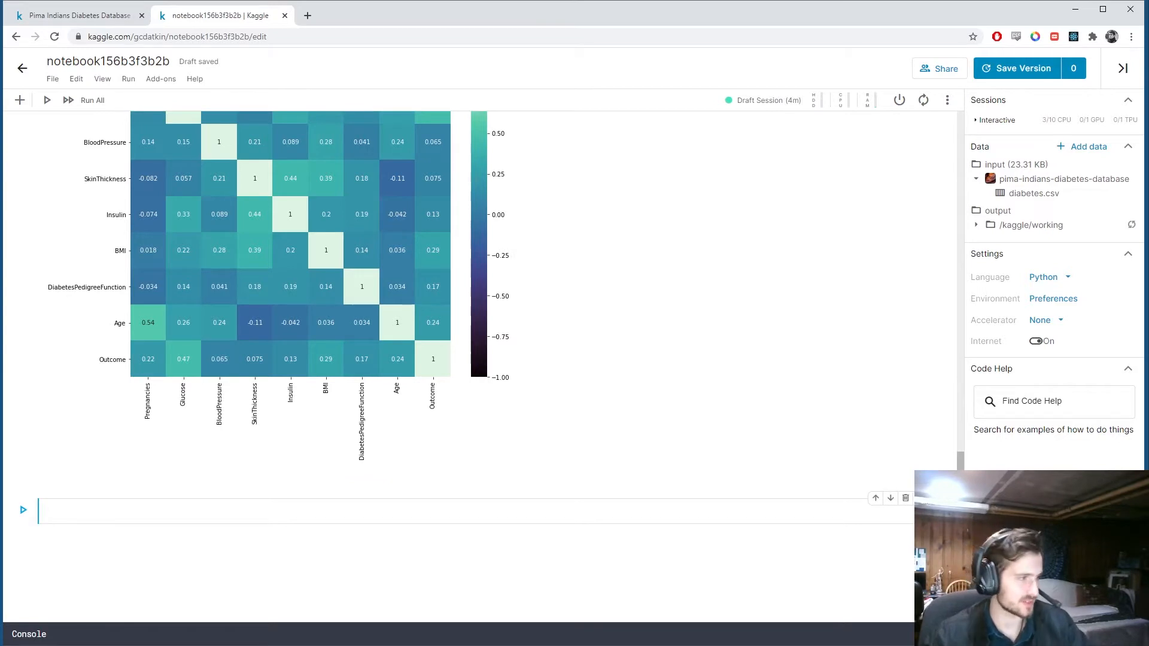
mouse_move(131, 509)
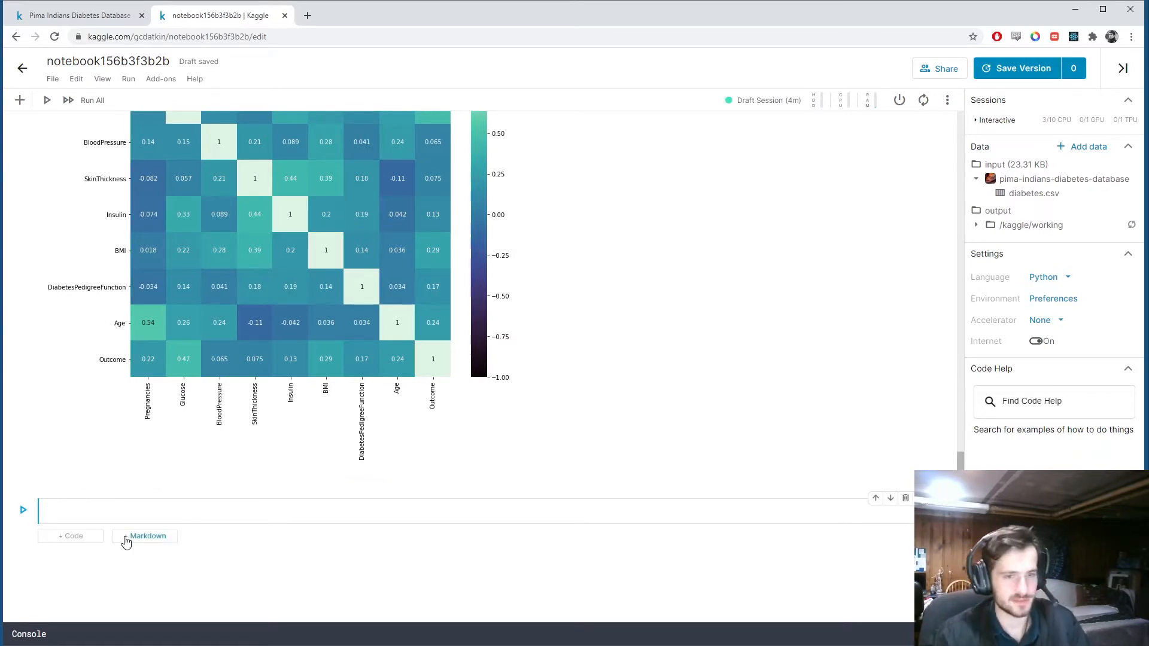
text(age_c)
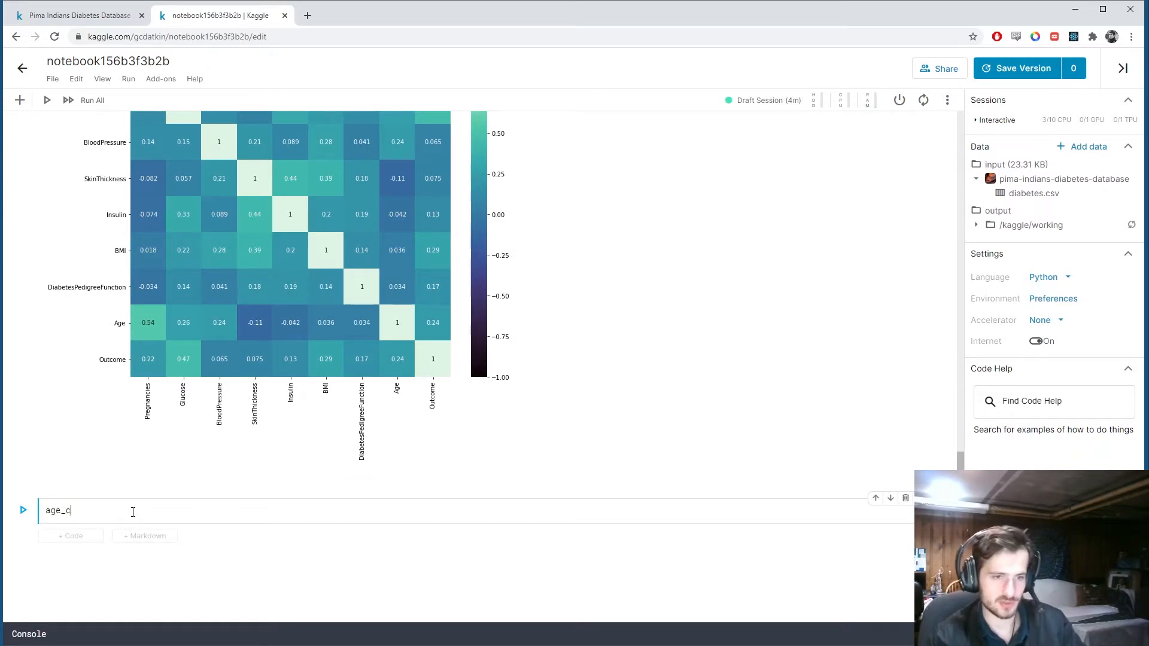
text(t =)
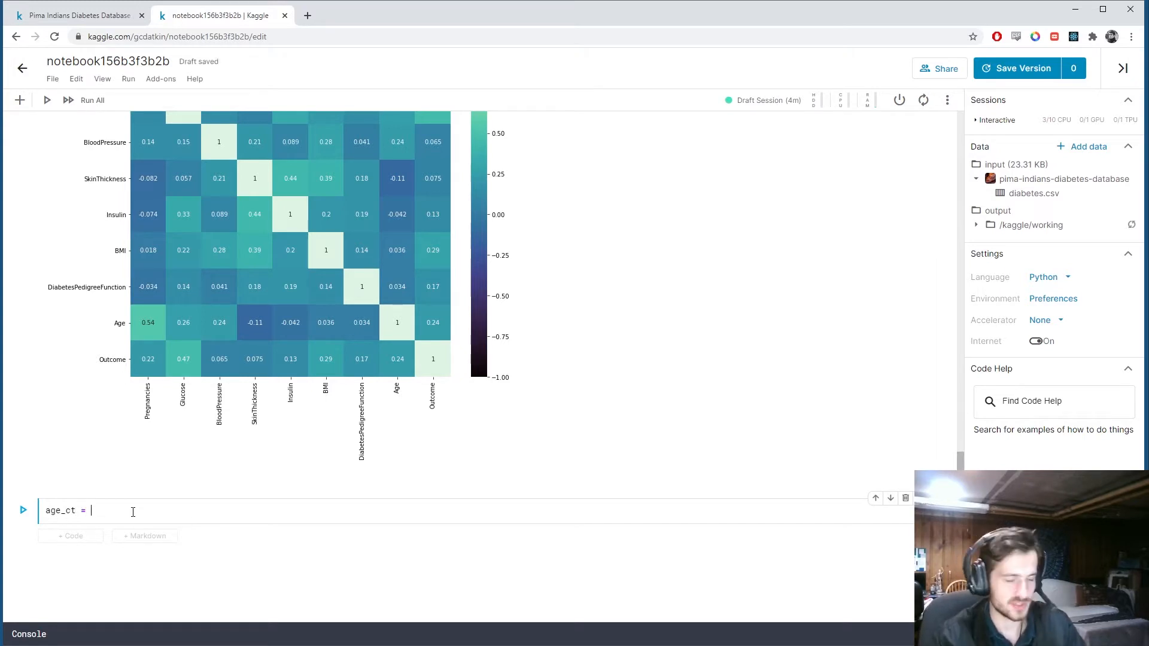
text(cross_)
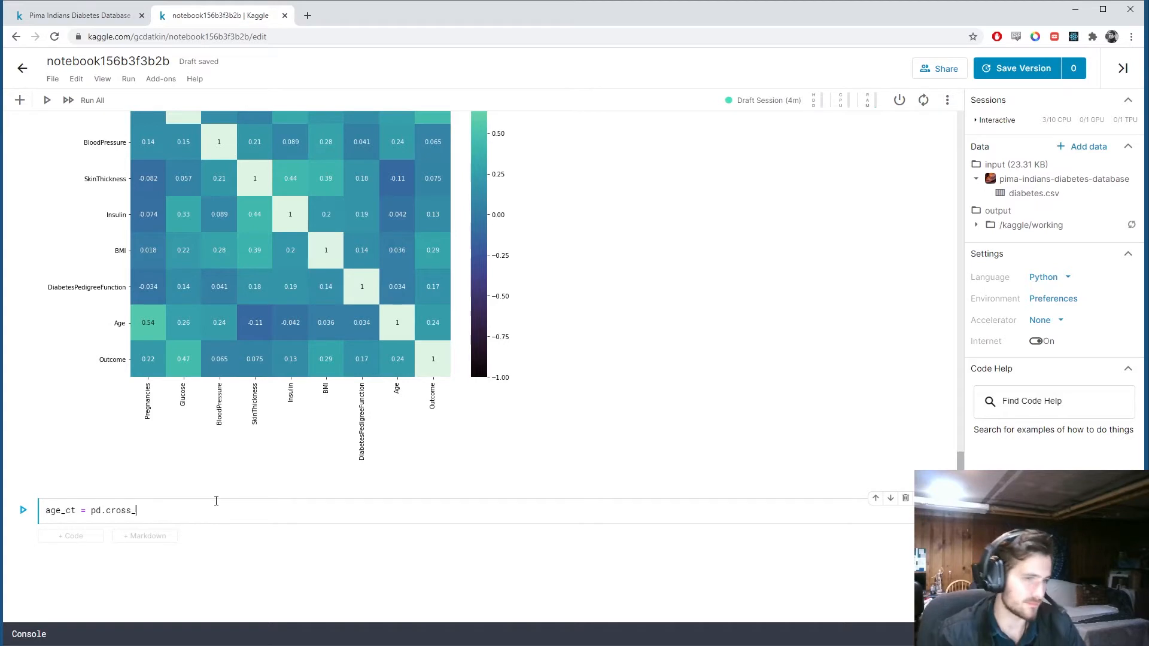
text(tr)
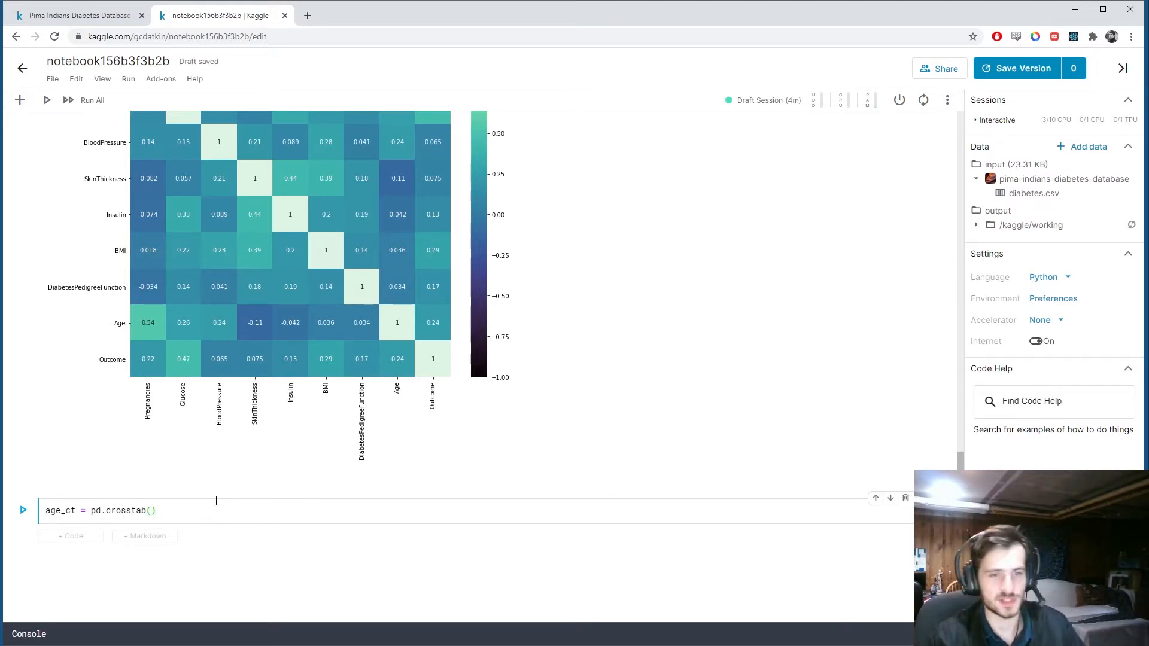
text(data[])
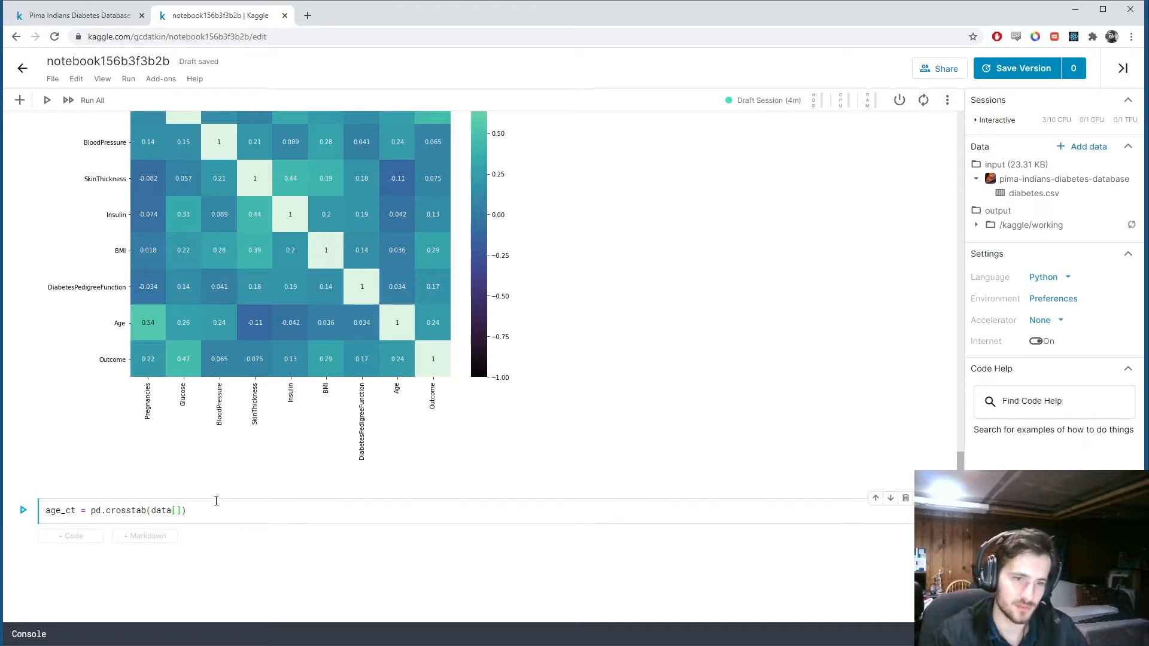
text('Age')
text(, )
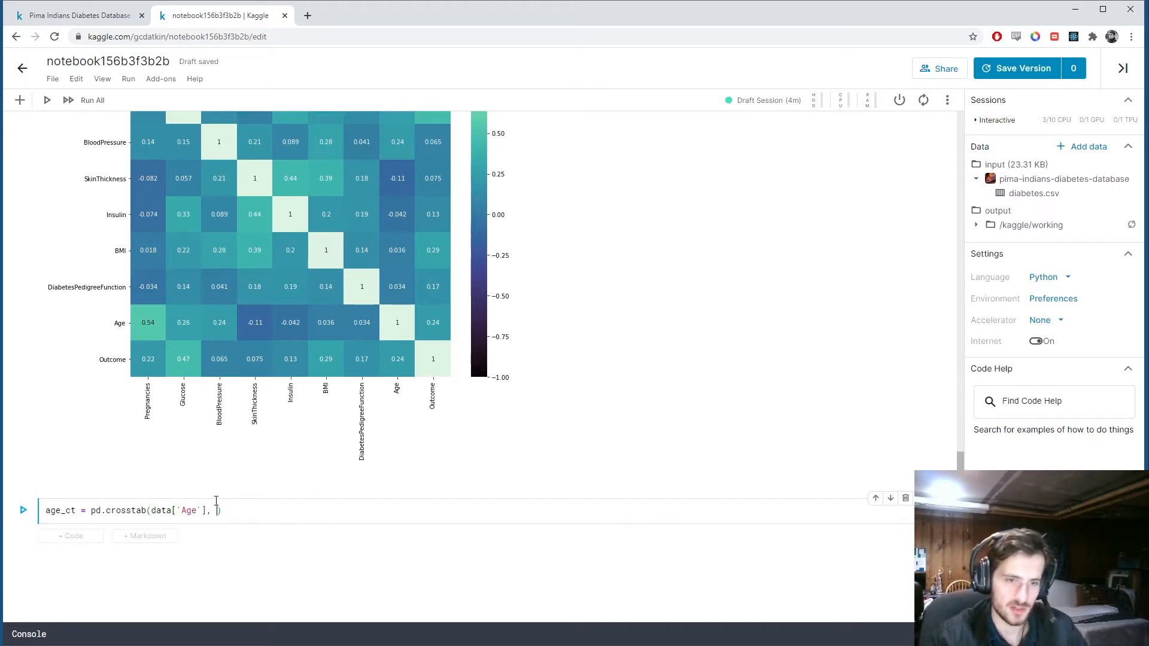
text(ta[''])
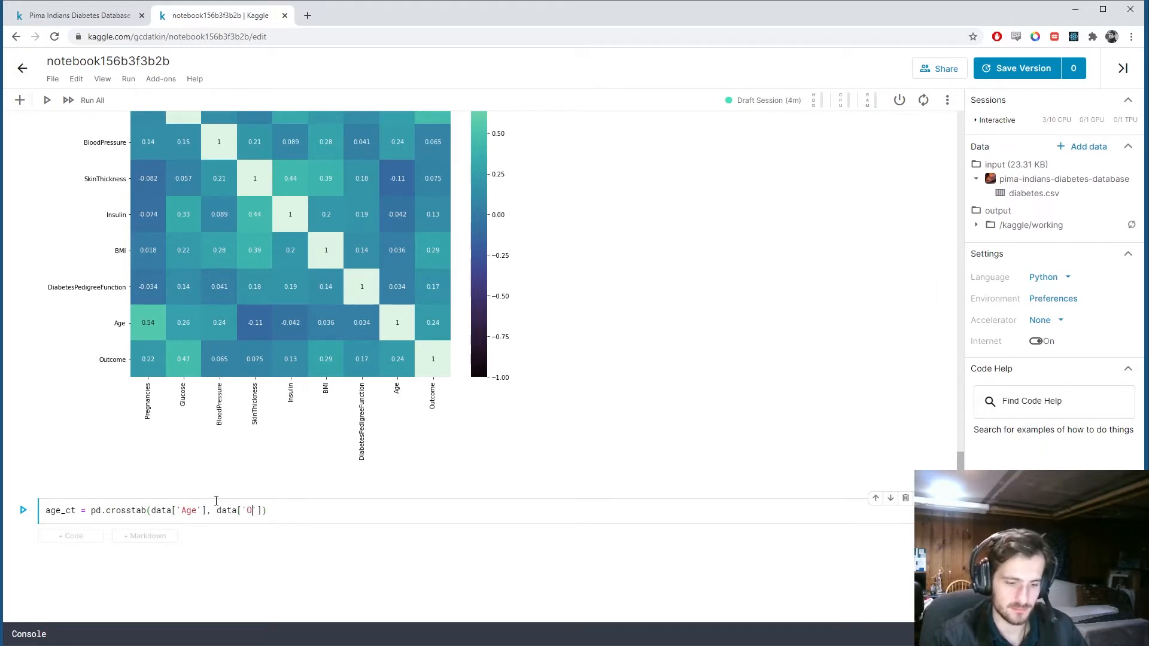
text(utcome)
Compute age_ct = pd.crosstab(data['Age'], data['Outcome']) and display the table.
key(shift+Return)
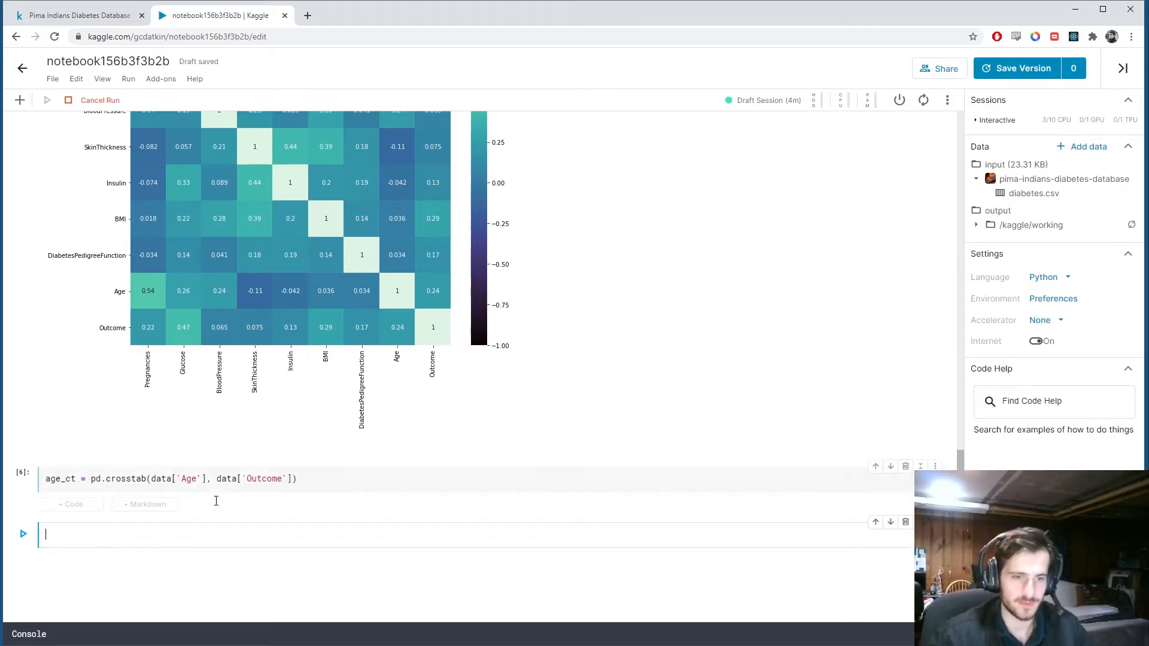
text(age_c)
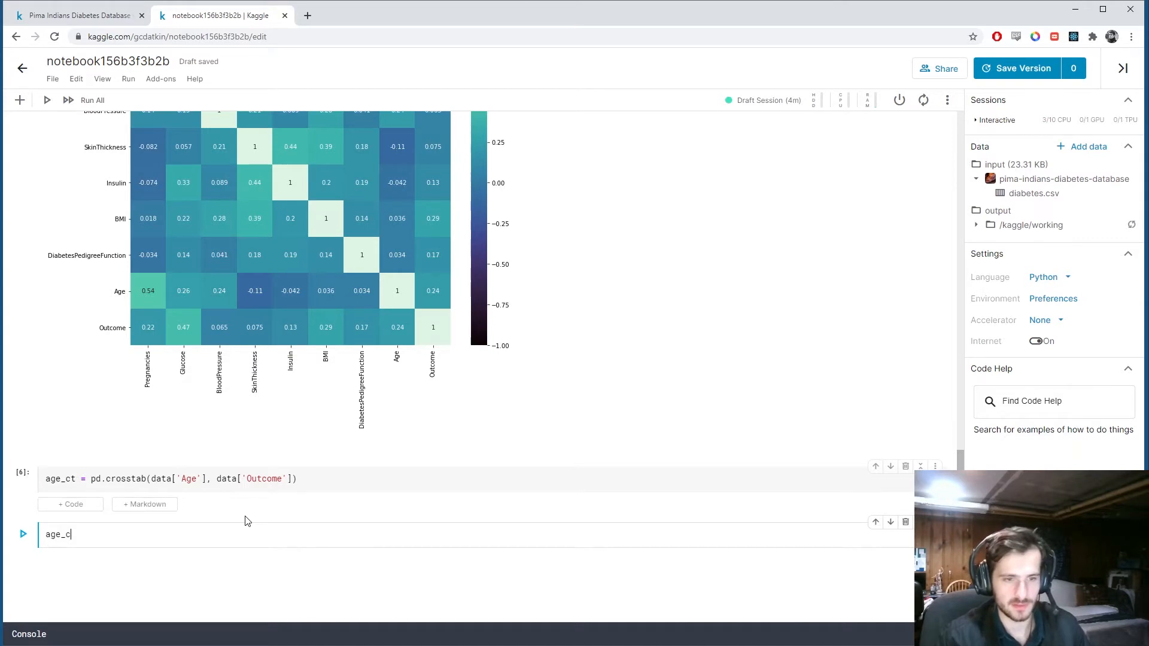
text(t)
key(shift+Return)
scroll(86, 152, up, 5)
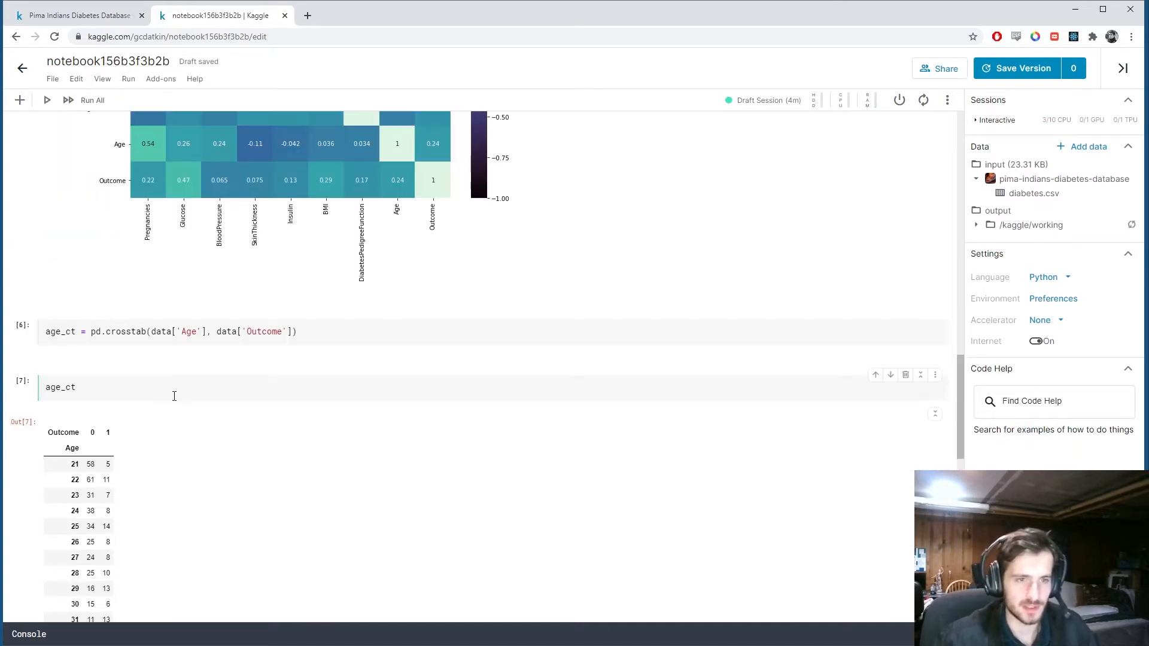
scroll(174, 396, down, 1)
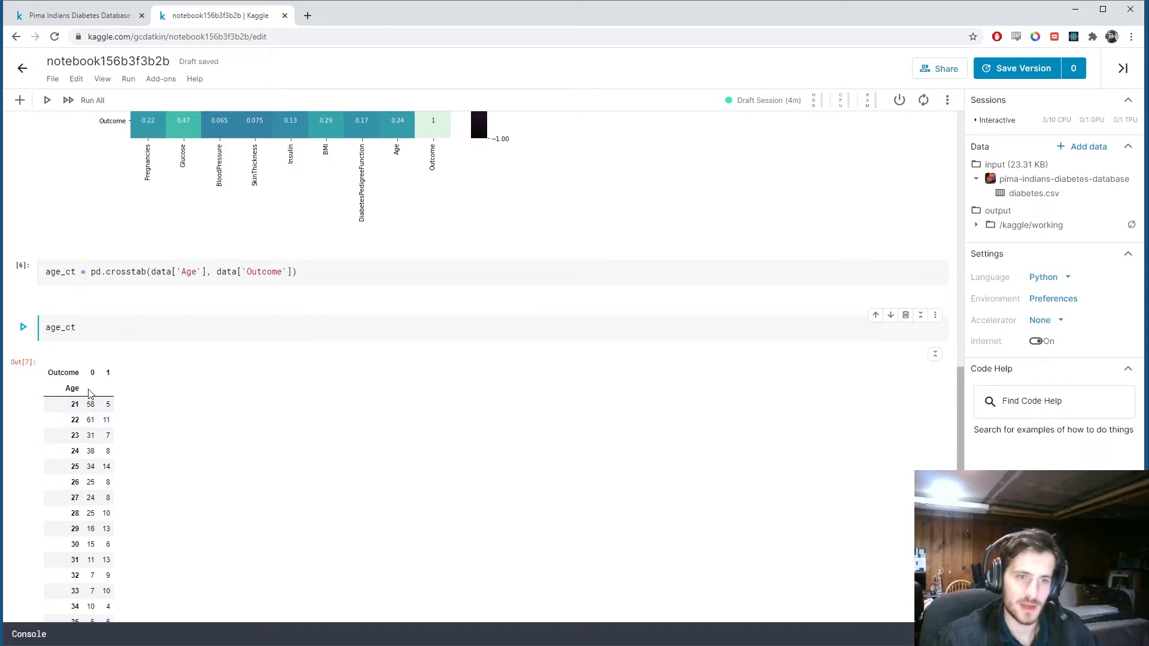
Inspect the Outcome 0 and 1 counts for ages 21 to 81, then return to the crosstab cell.
drag(91, 374, 112, 376)
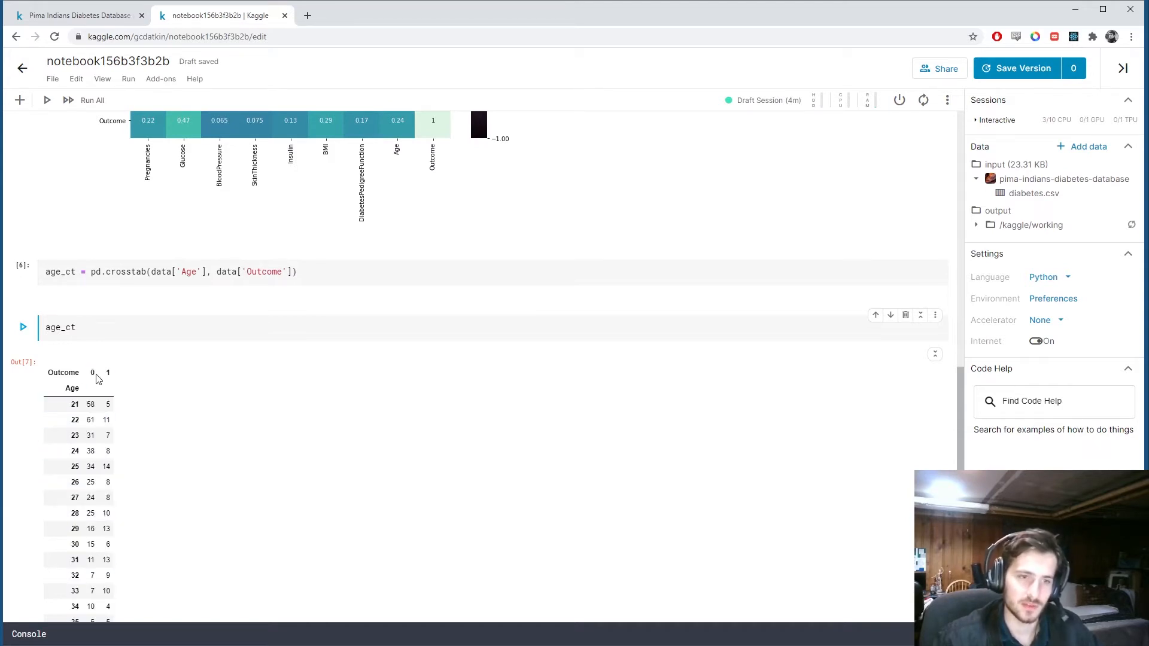
click(97, 378)
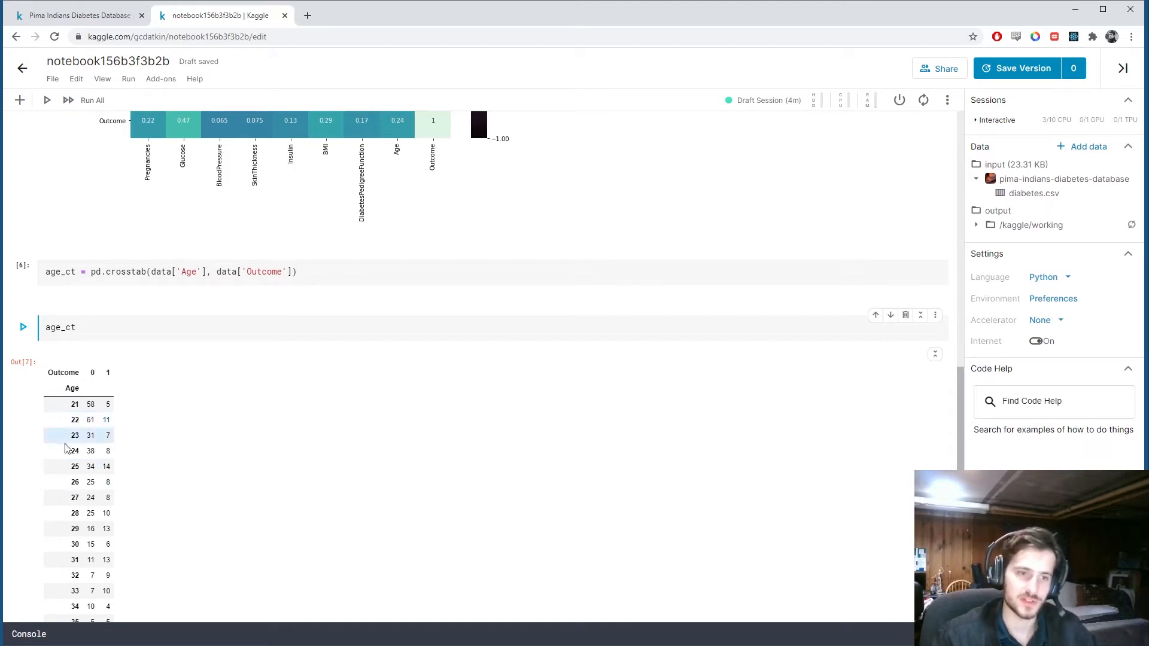
scroll(66, 449, down, 5)
scroll(66, 449, down, 5)
scroll(68, 471, down, 2)
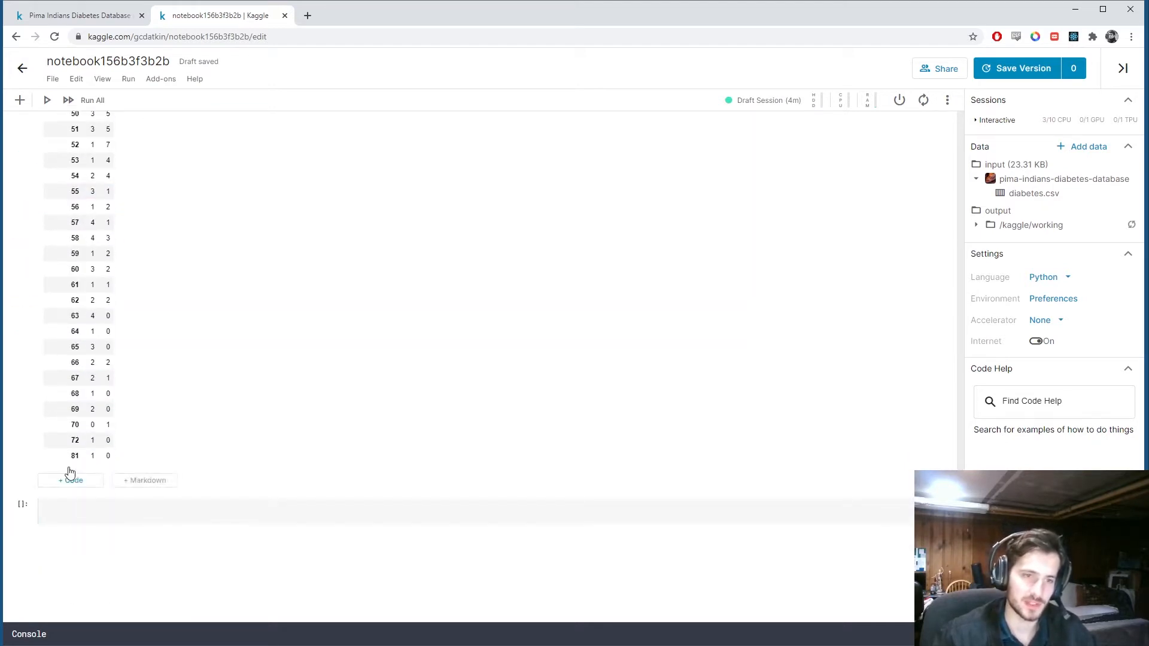
scroll(133, 462, up, 5)
scroll(162, 449, up, 5)
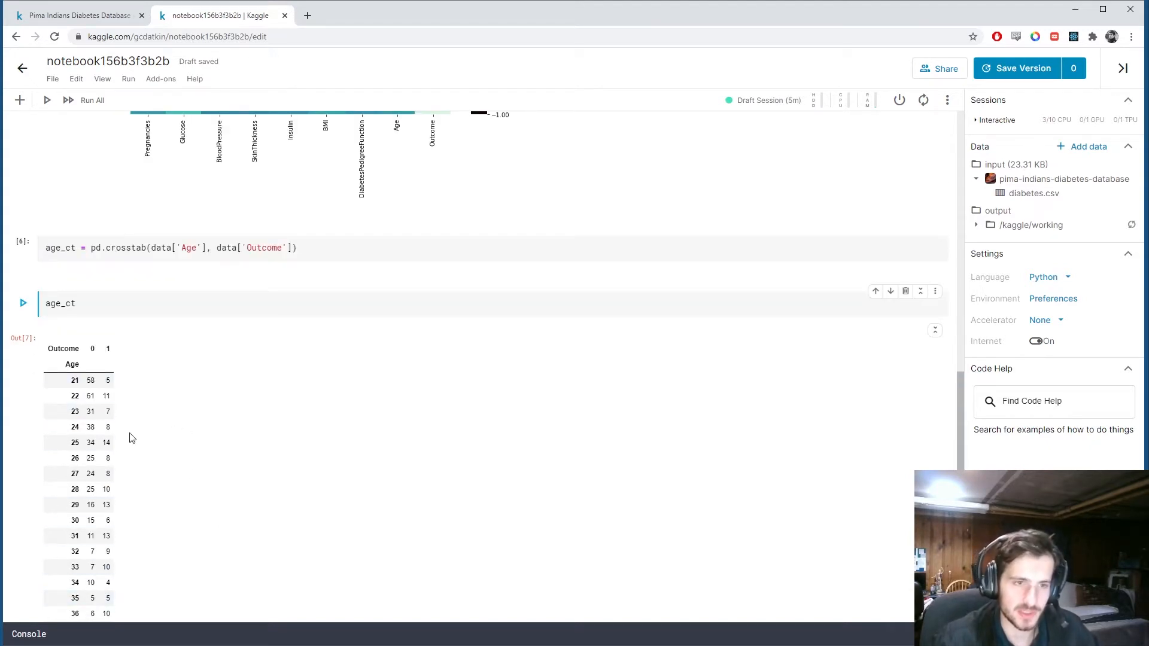
click(310, 248)
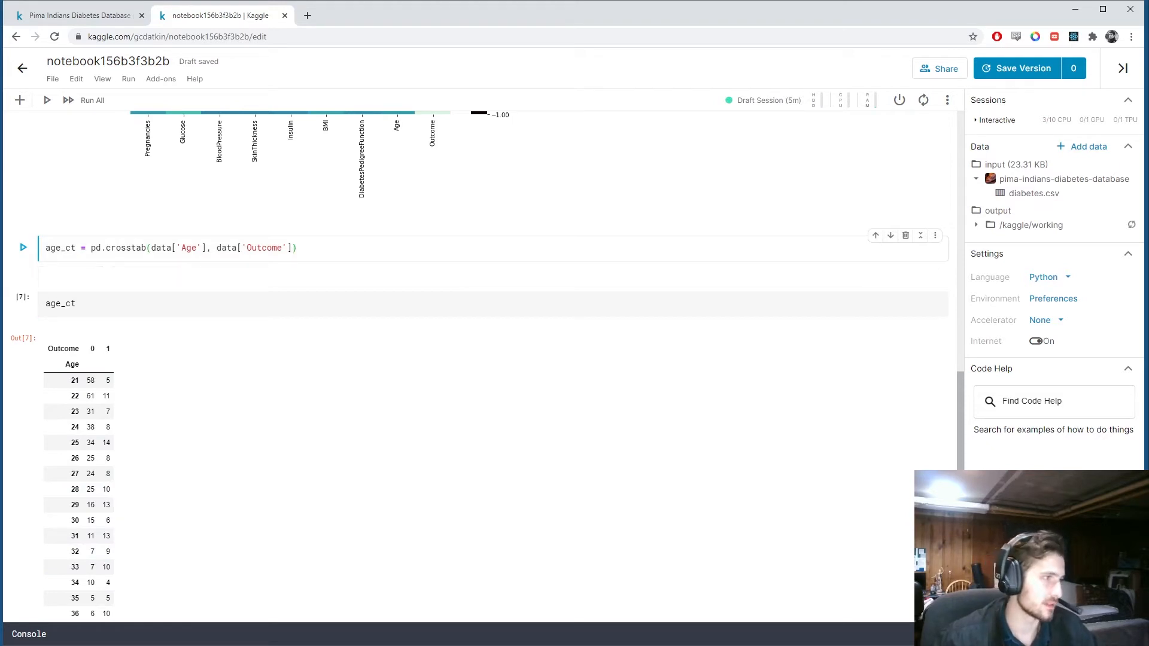
click(300, 247)
Bin data['Age'] into four labeled quartiles (Youngest, Younger, ..., Oldest) inside the crosstab and rerun it.
drag(207, 247, 156, 248)
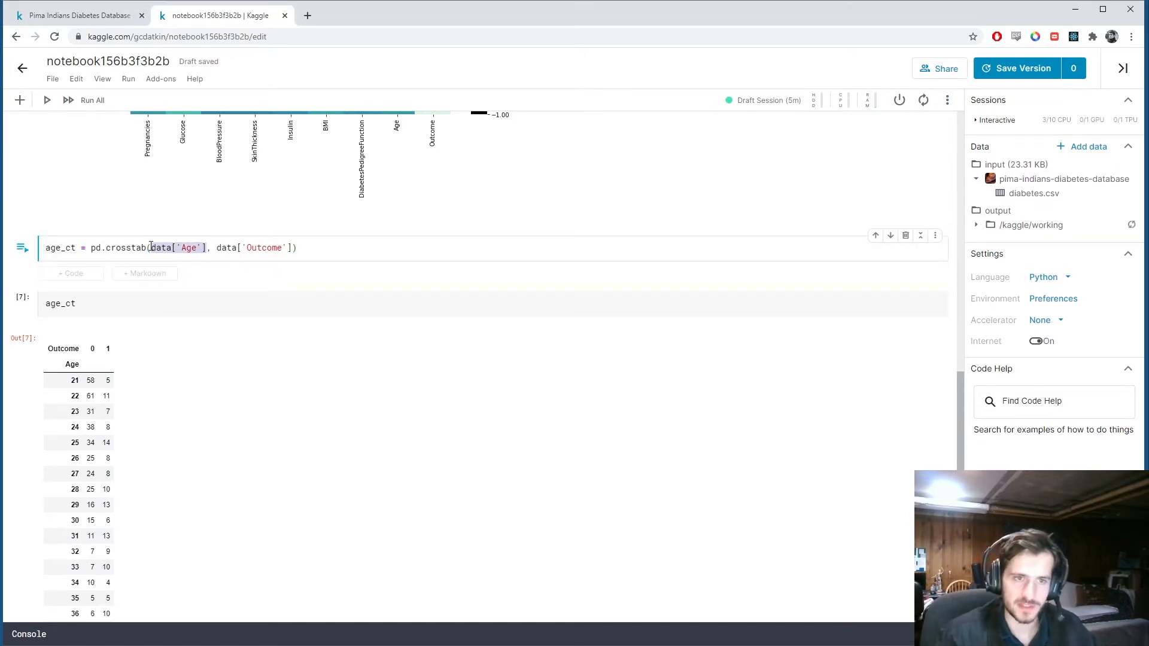
click(155, 249)
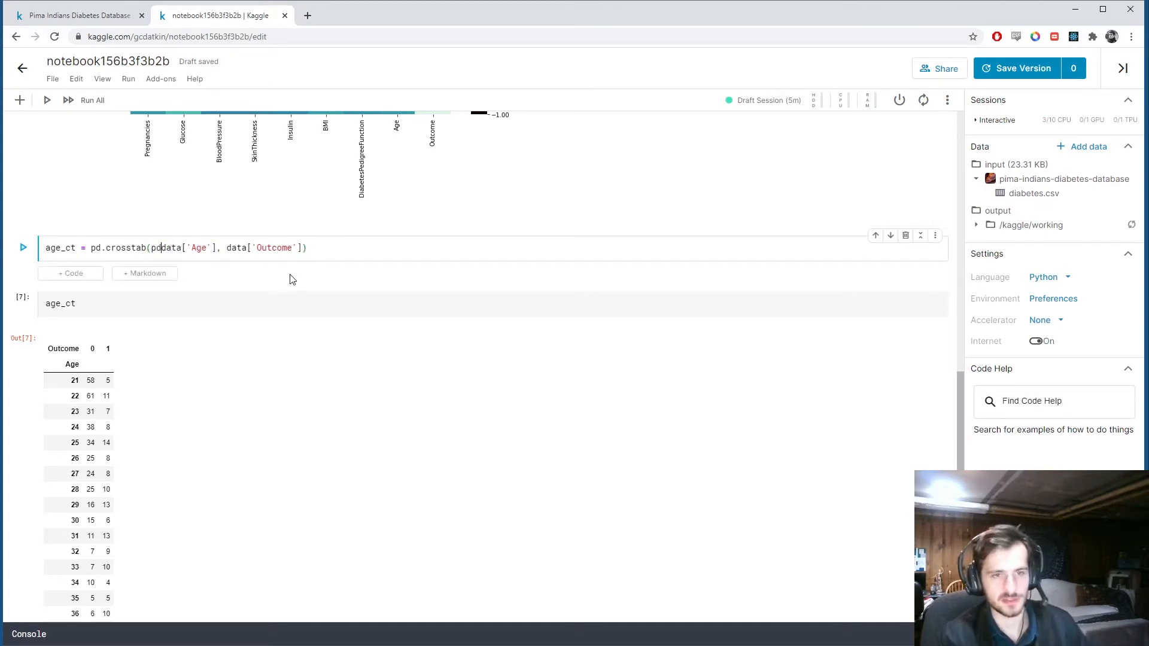
text(pd.qcut()
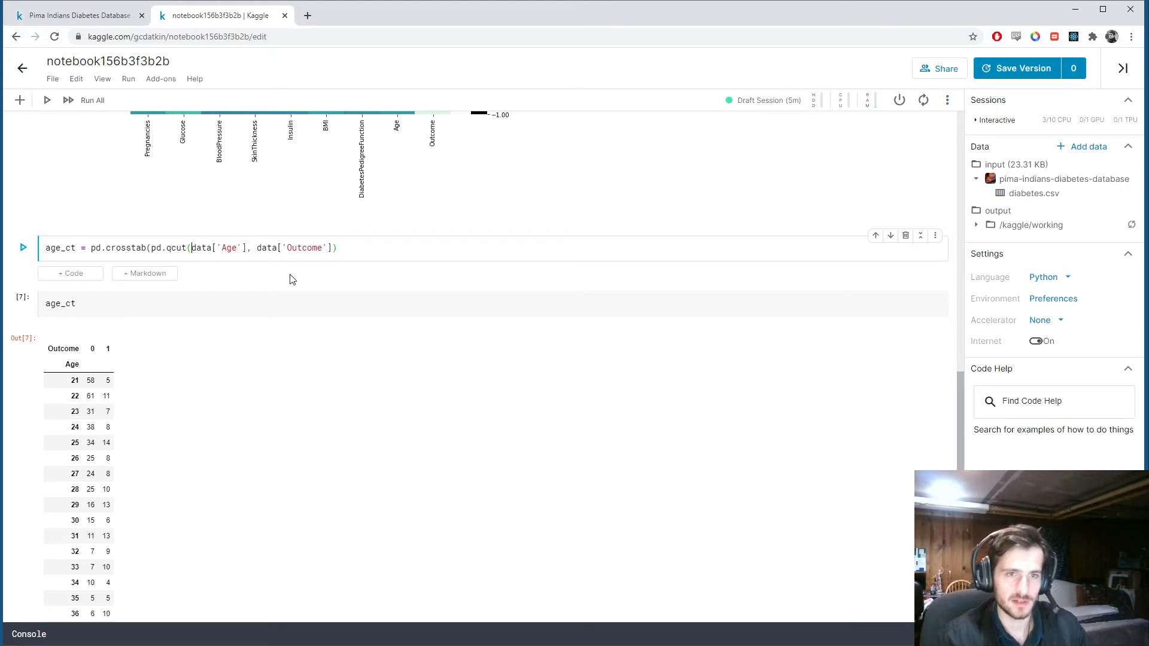
click(244, 248)
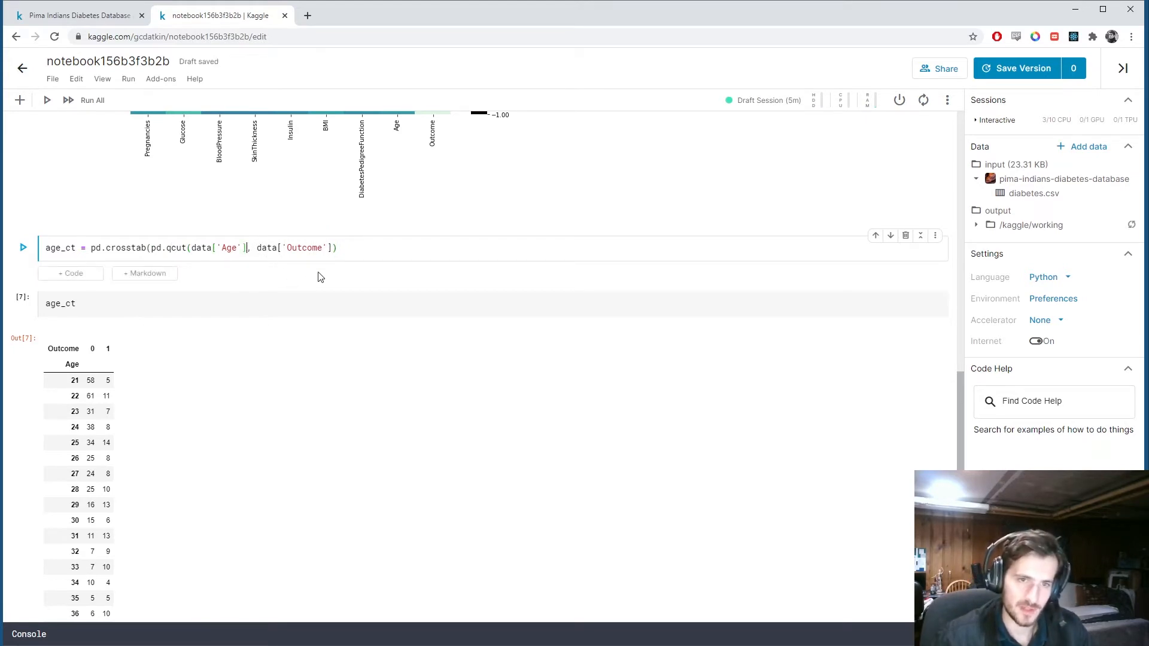
text())
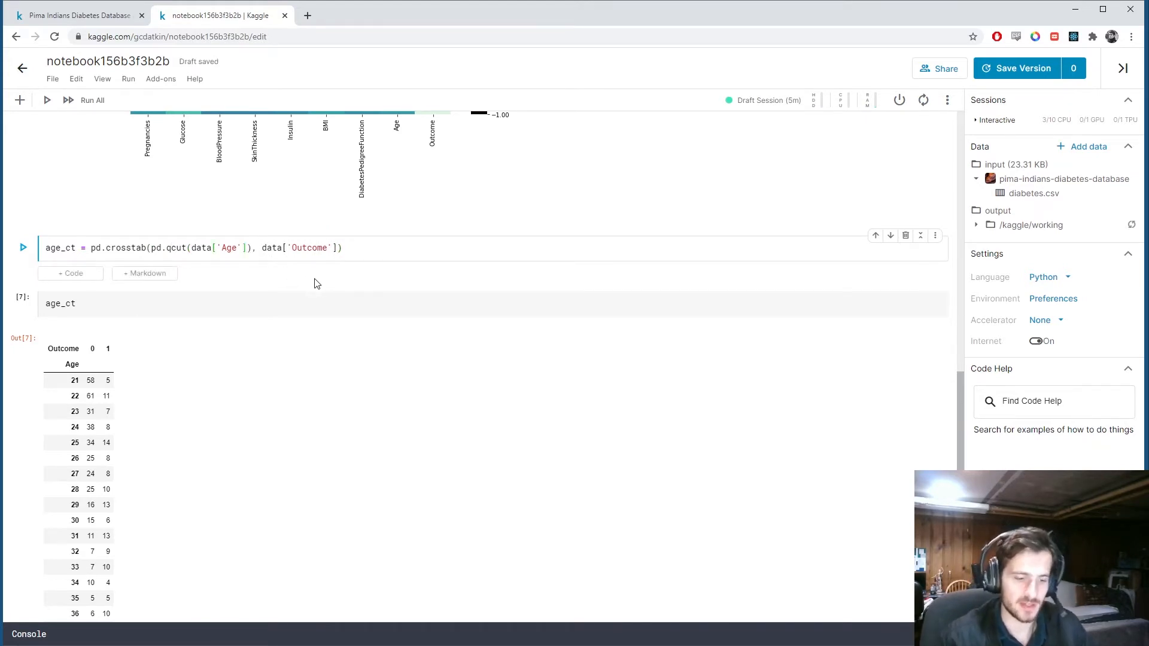
text(, )
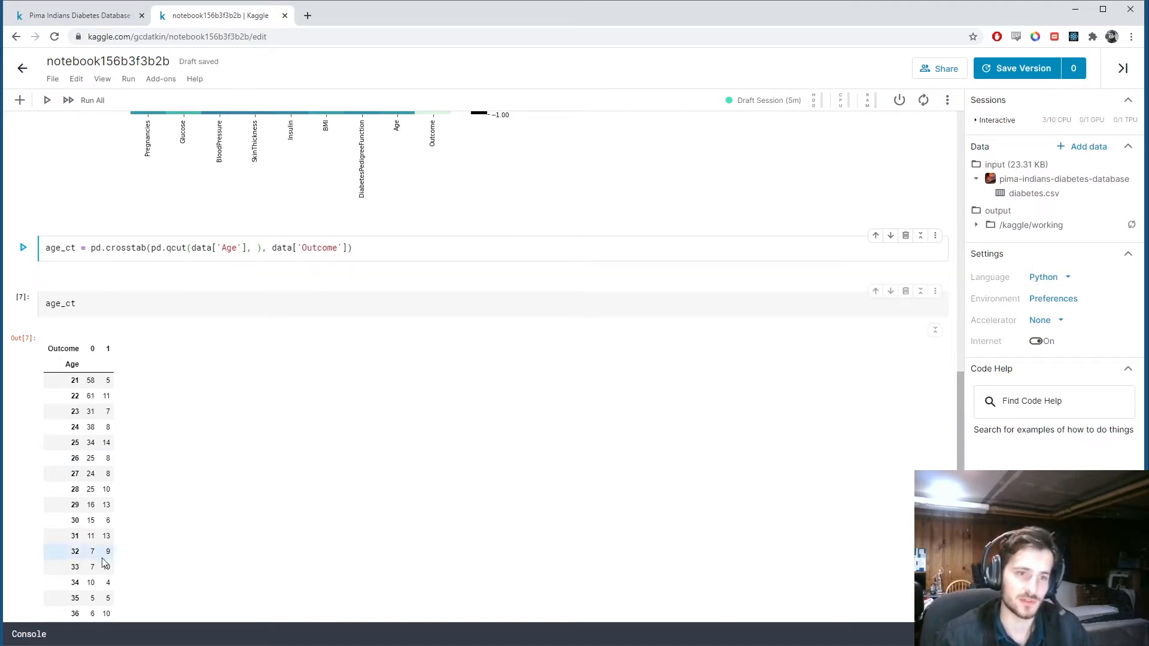
text(q=)
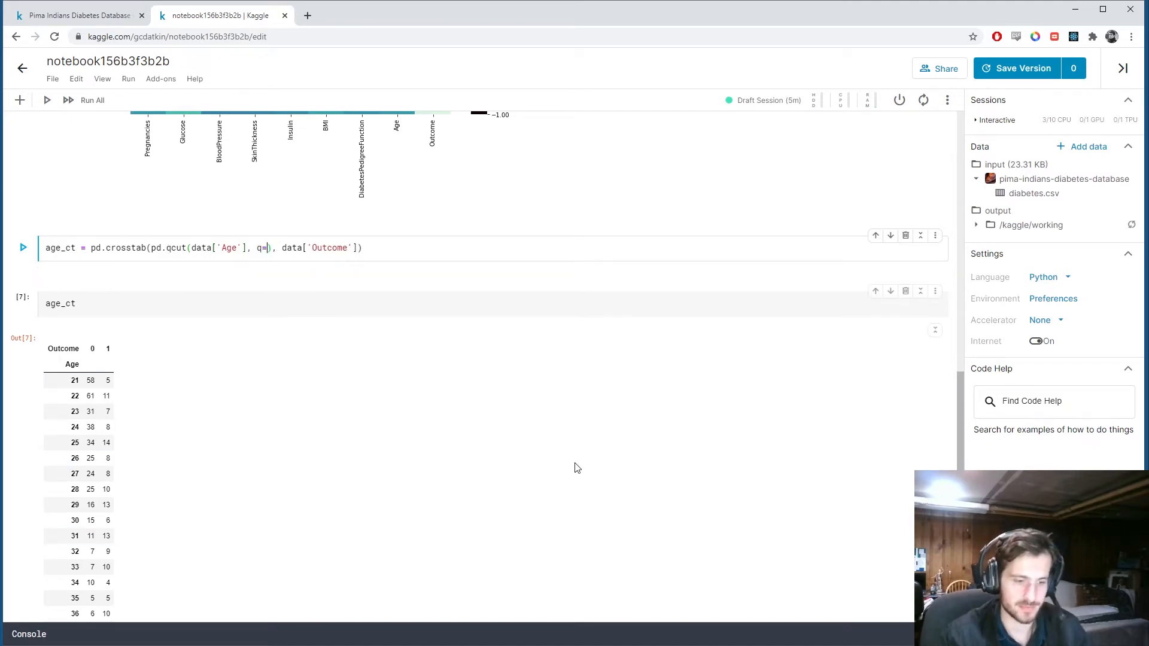
text(4, lab)
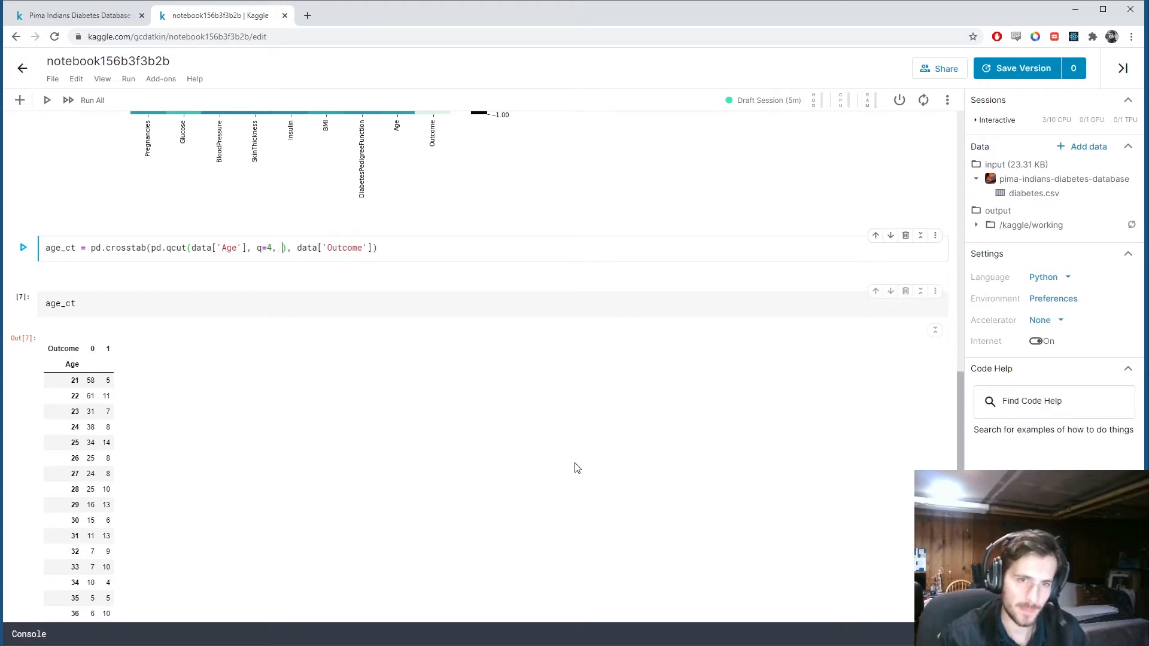
text(els=[)
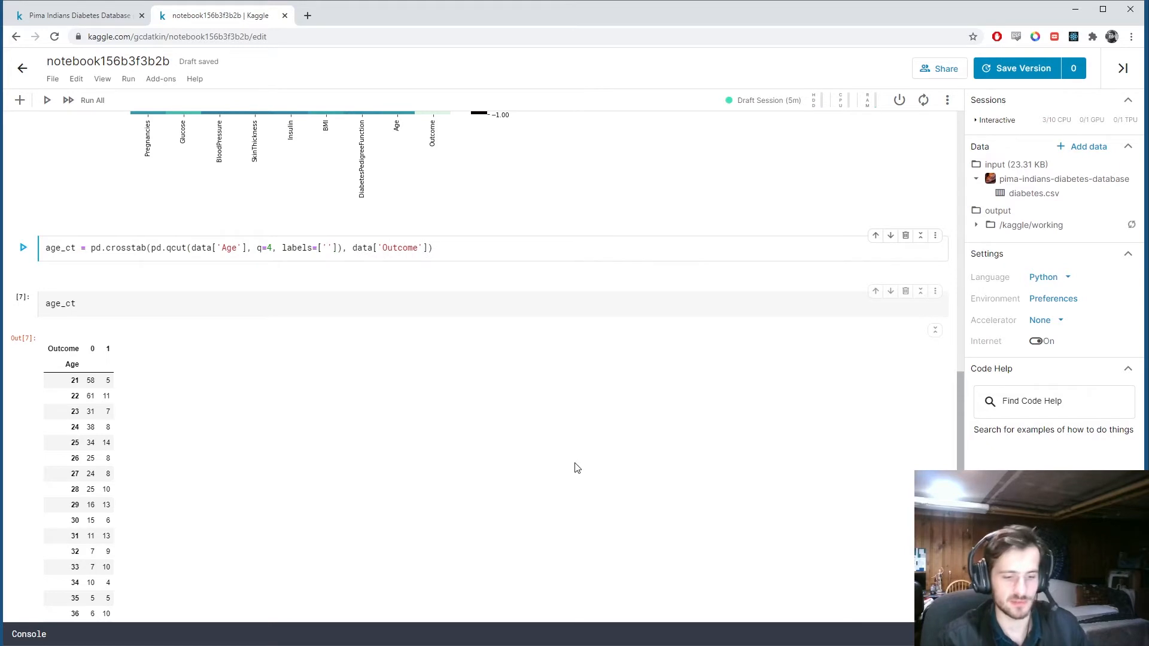
text('Youngest)
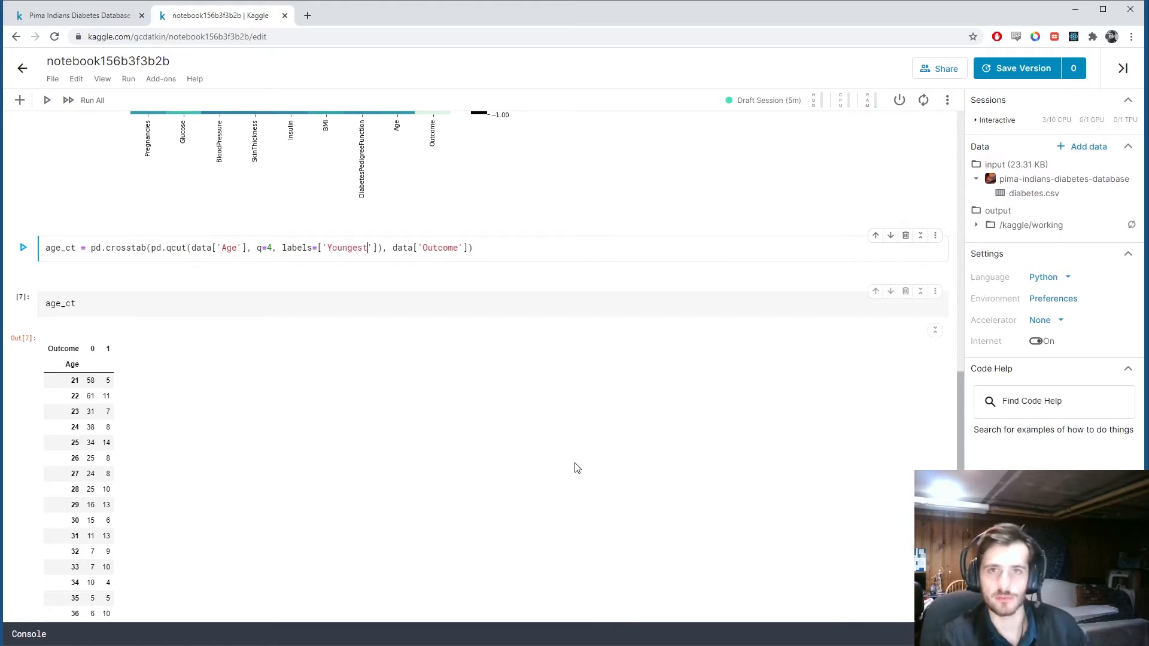
key(Right)
text(, )
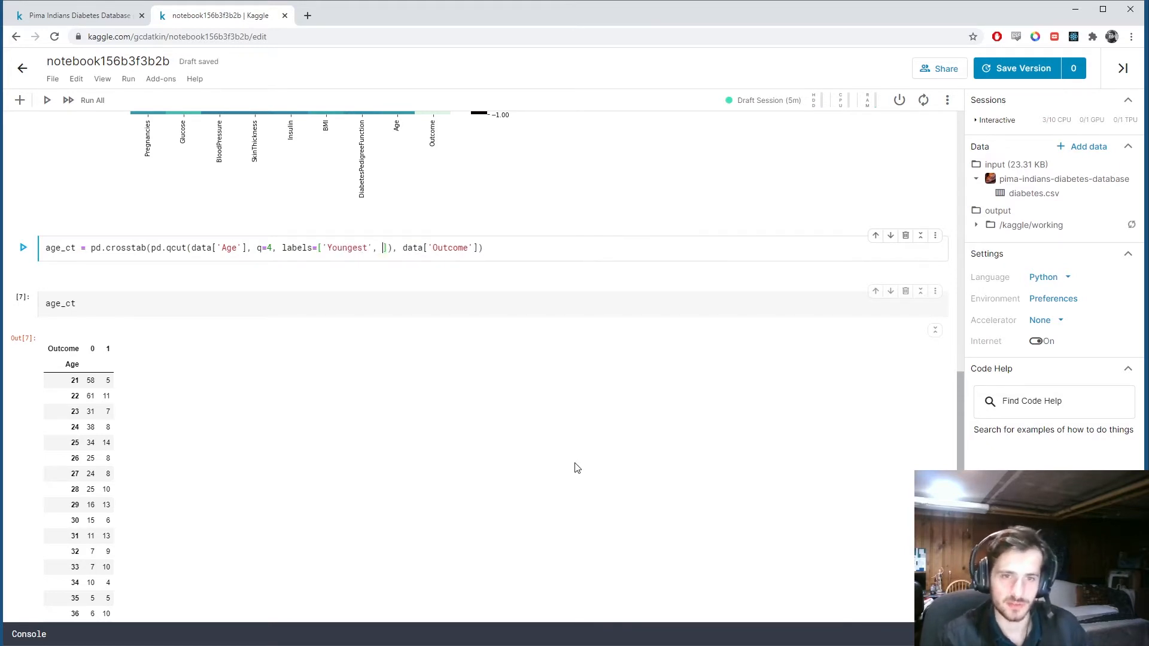
text('Younger)
key(Right)
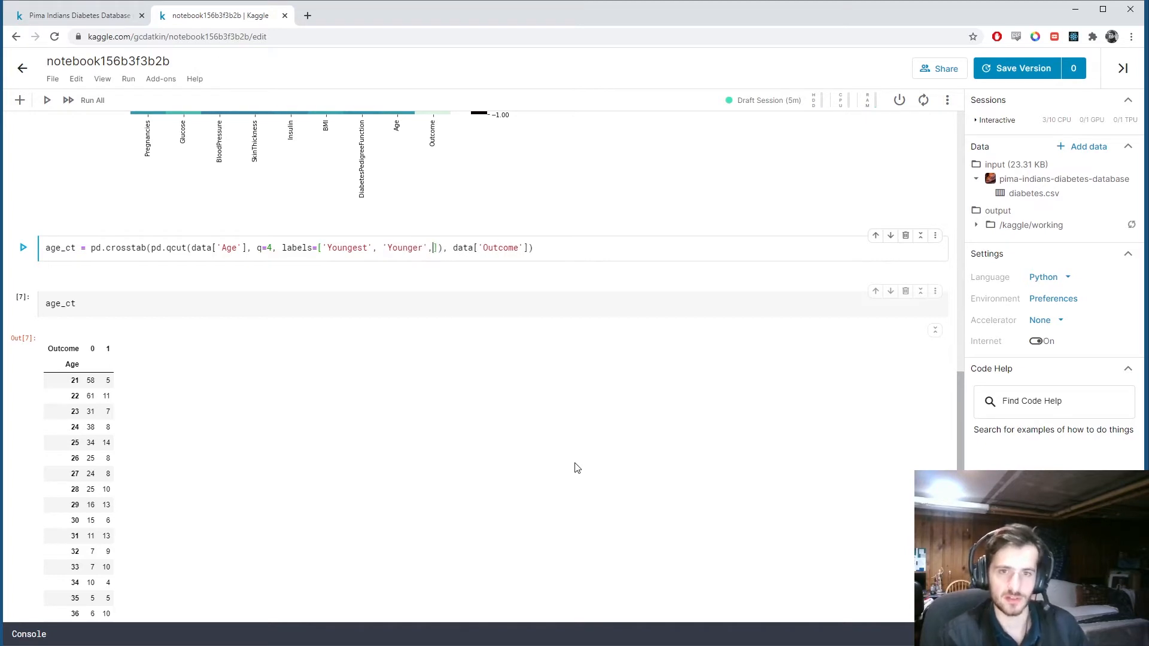
text(, 'Older)
key(Right)
text(, 'Oldest)
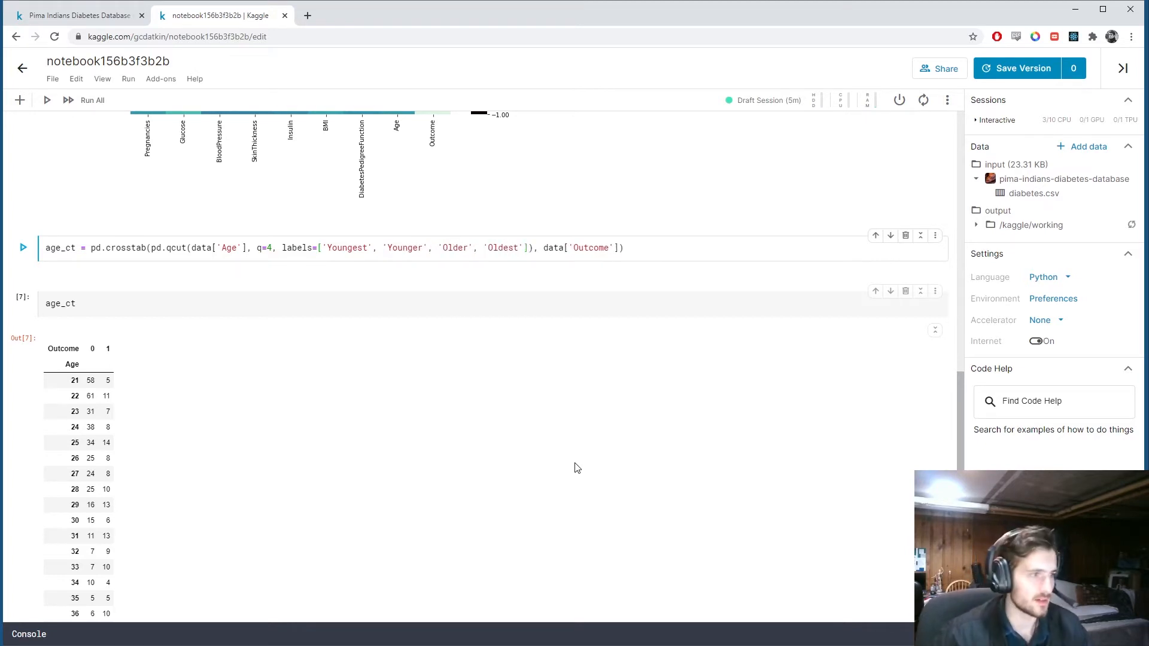
mouse_move(550, 248)
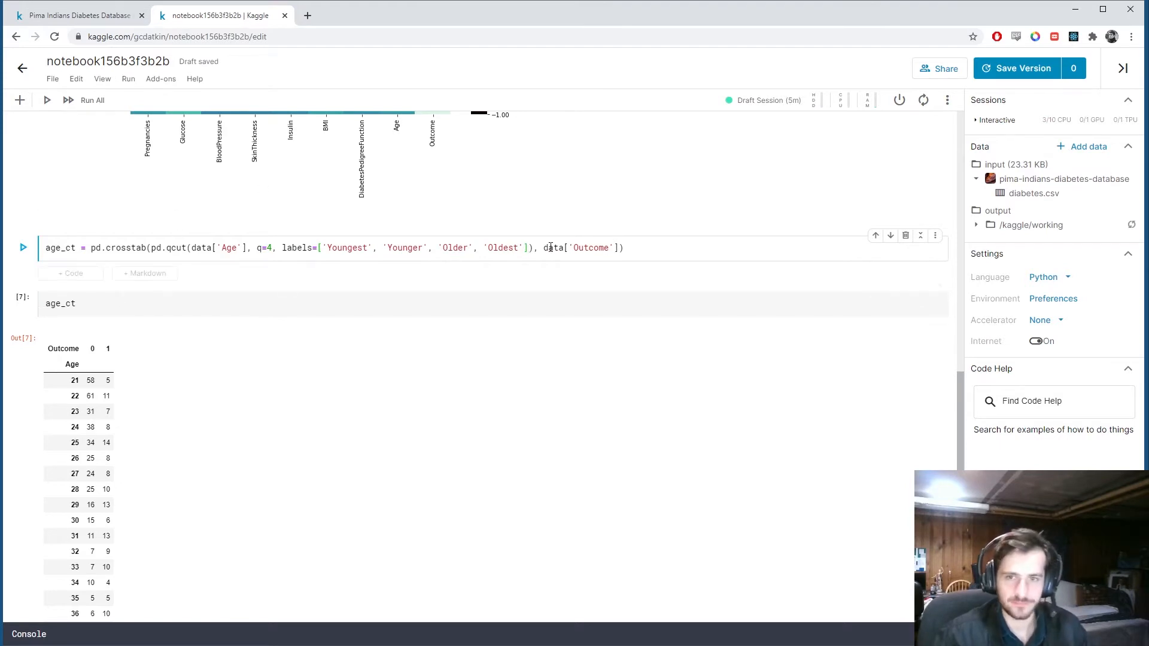
key(Return)
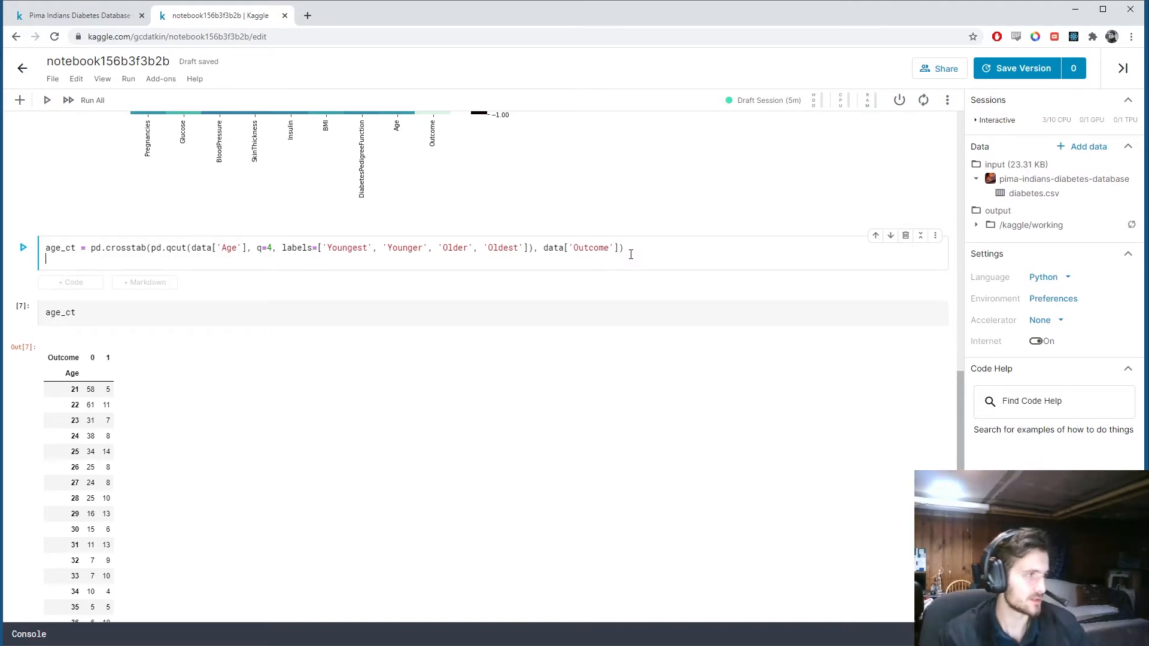
text(age_ct)
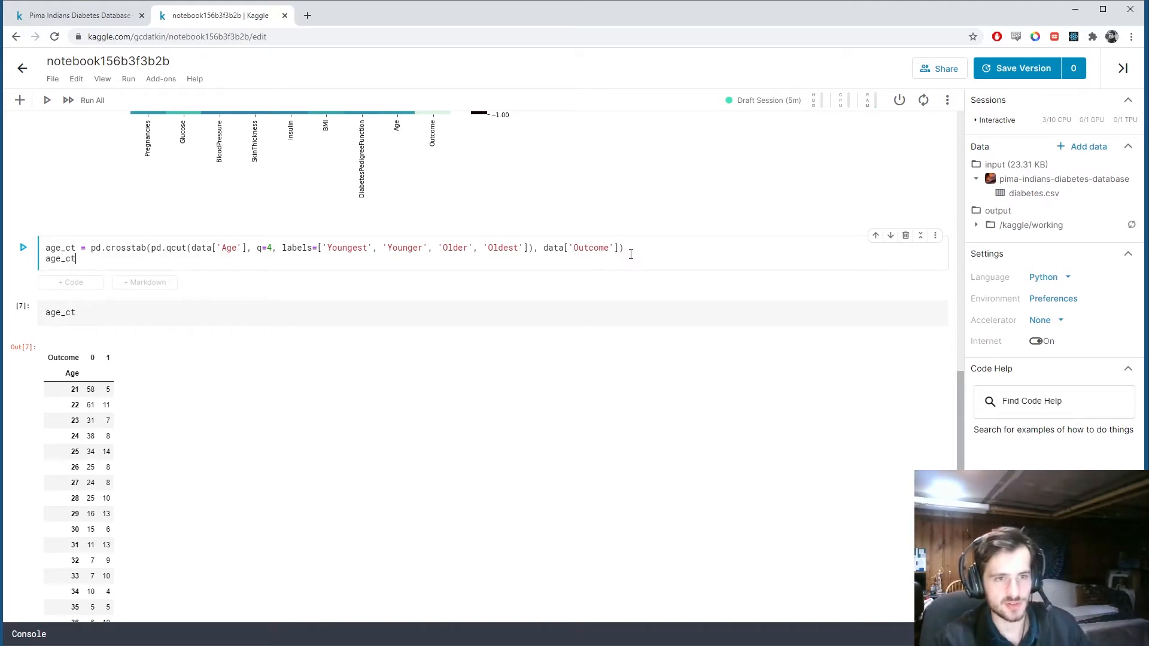
text(_avgs =)
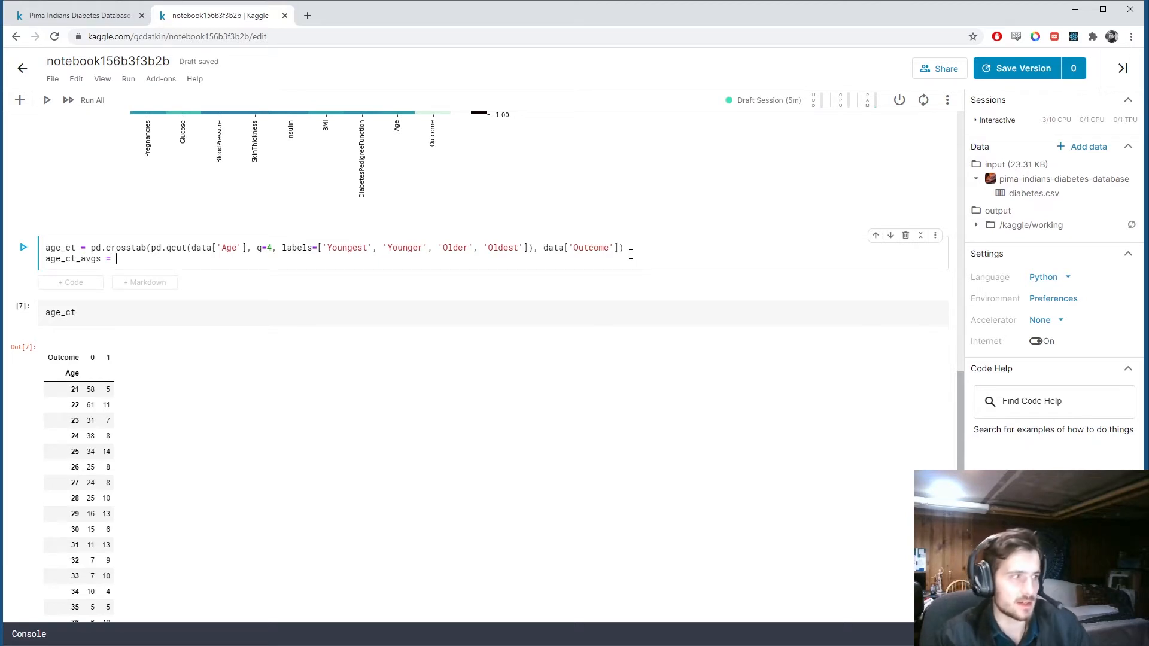
text(_ct)
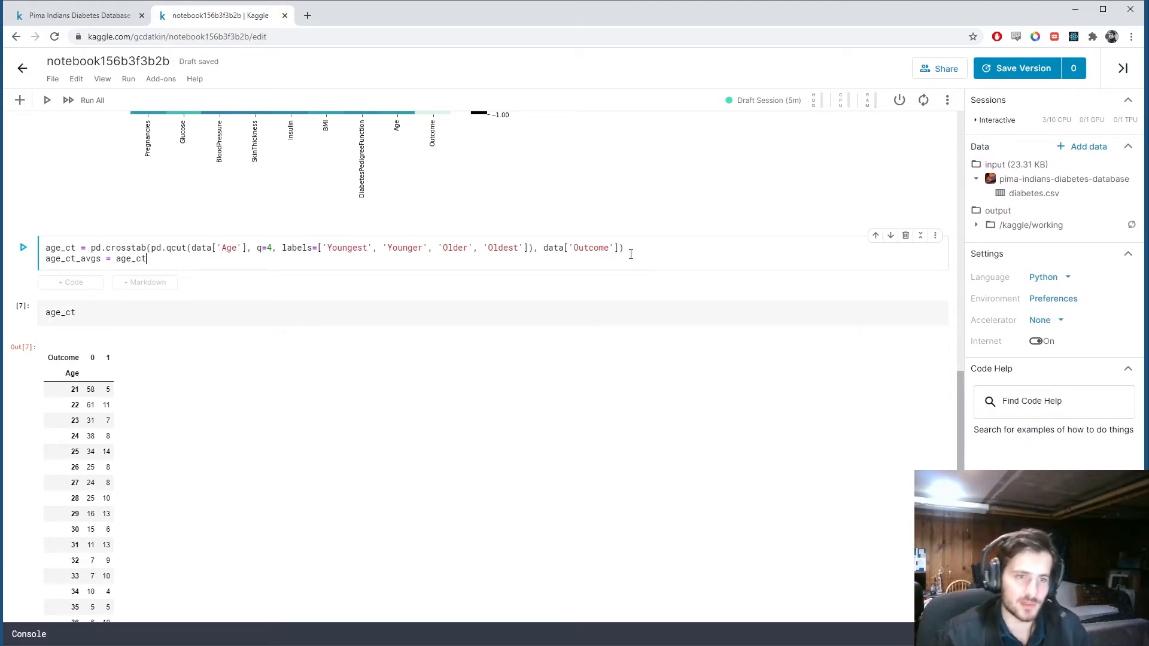
key(shift+Return)
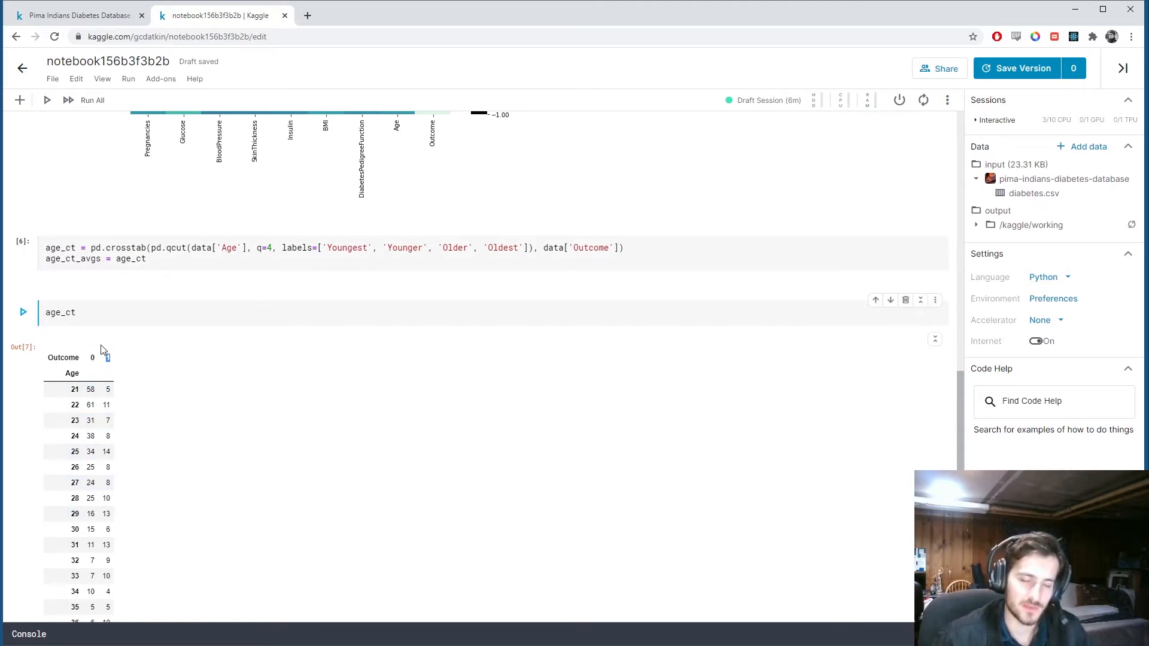
Add age_ct_avgs = age_ct[1] / (age_ct[0] + age_ct[1]) as the positive-outcome share.
click(173, 262)
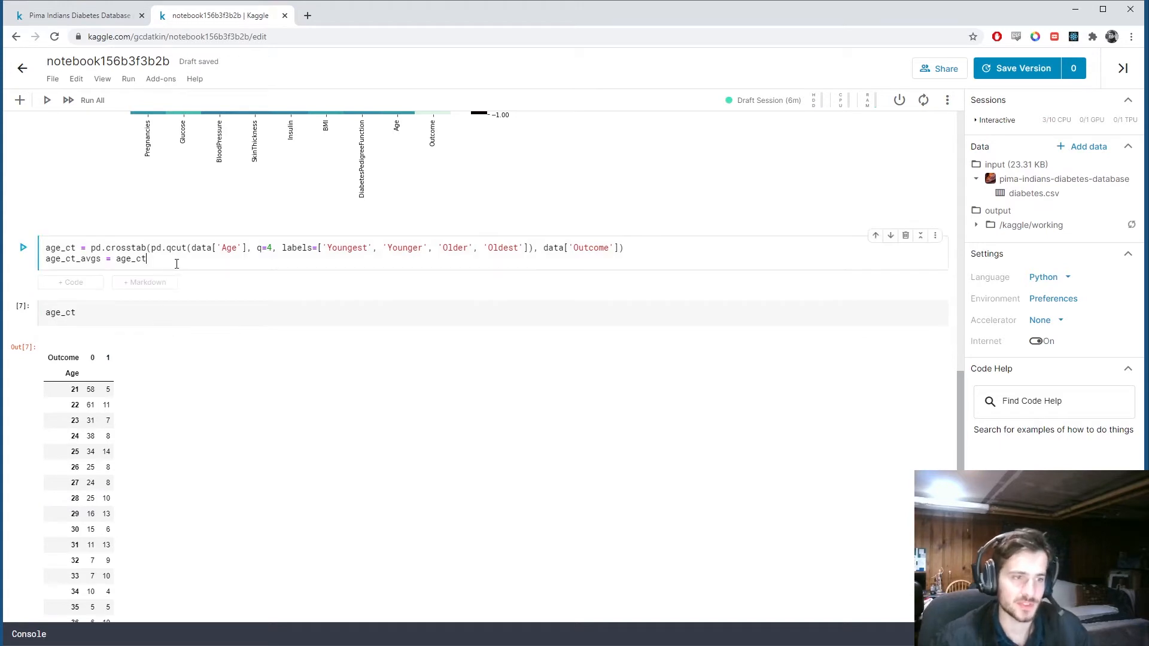
text([0])
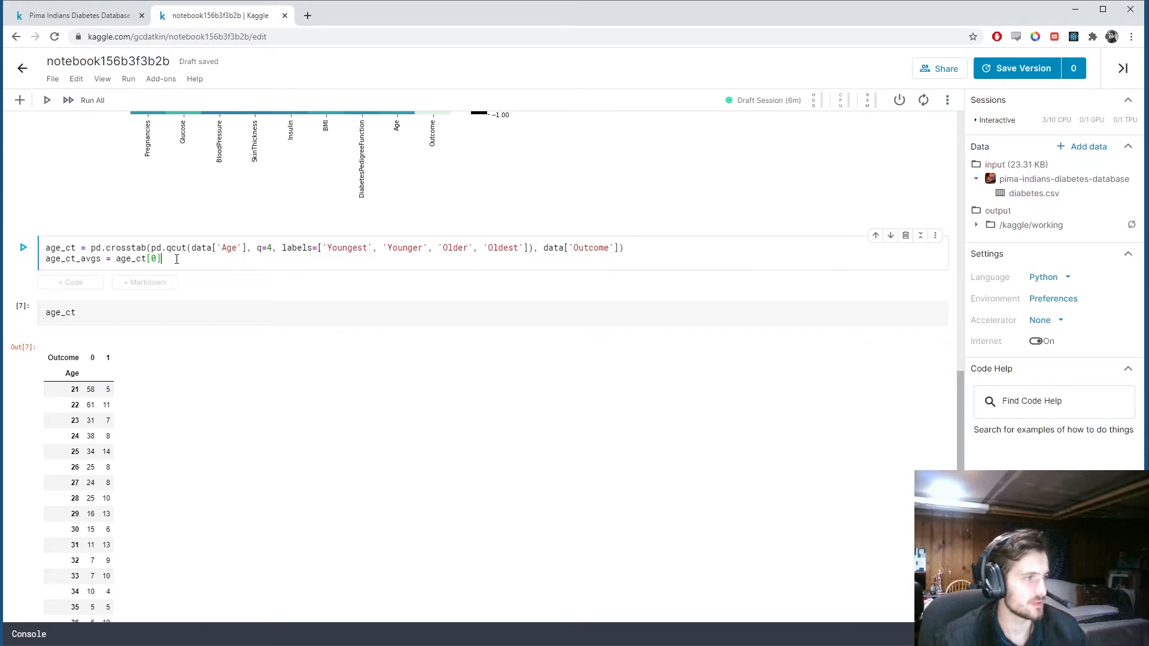
text( + ah)
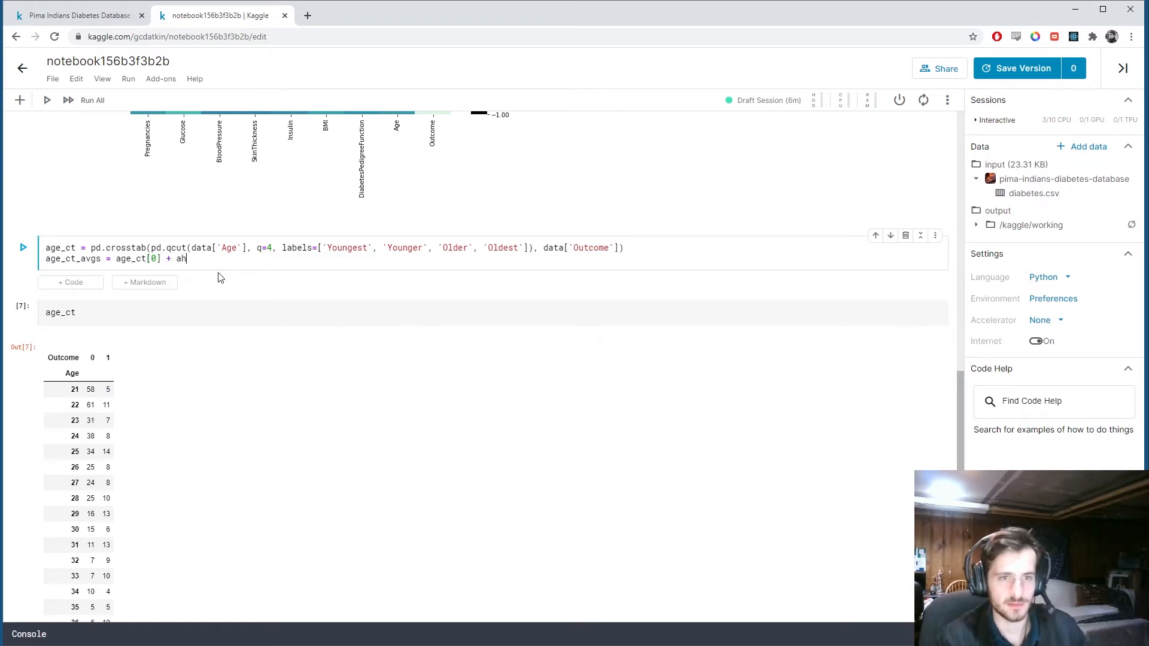
key(BackSpace)
text(ge_ct[1])
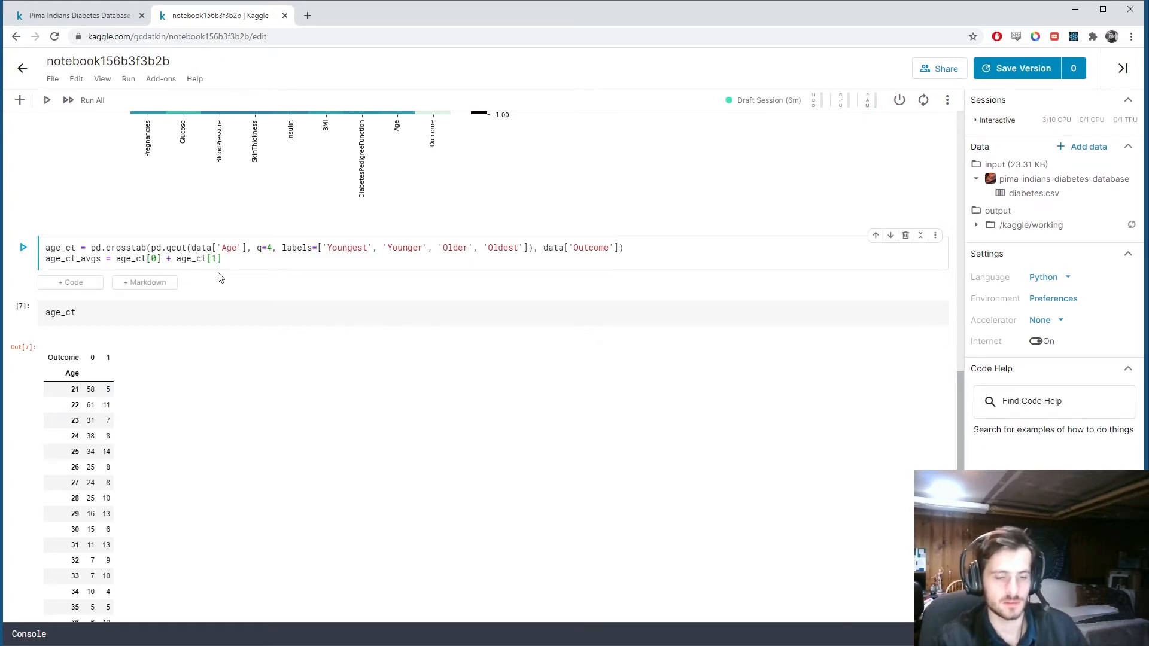
double_click(90, 389)
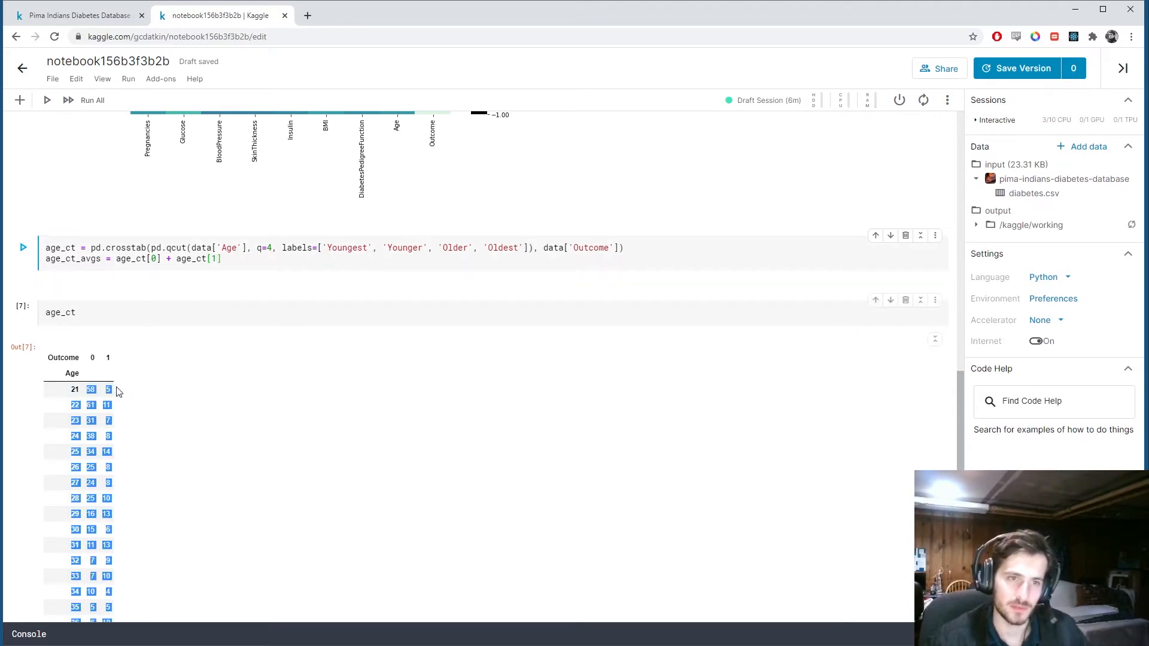
click(222, 259)
drag(222, 259, 116, 258)
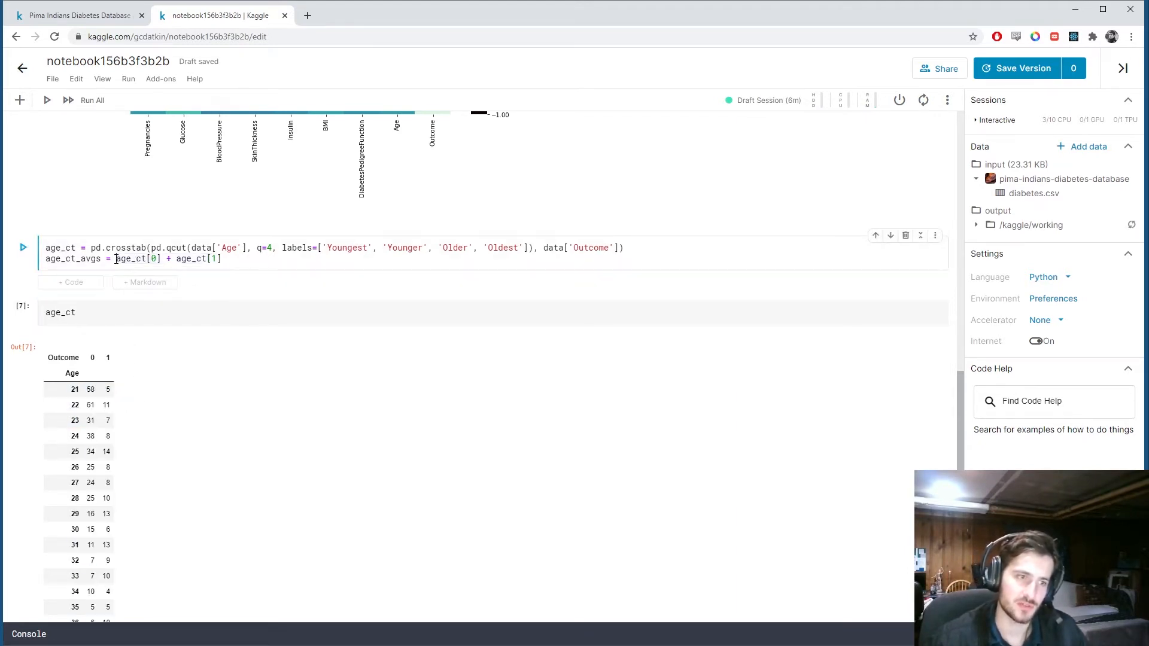
drag(90, 389, 110, 389)
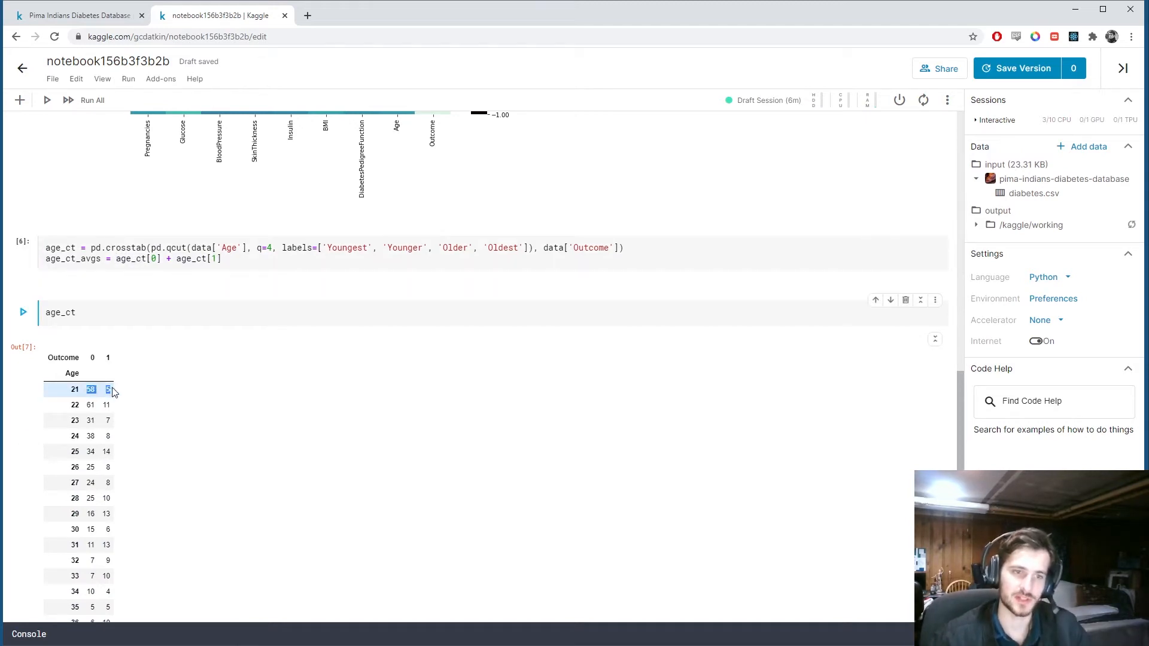
Check the share formula against age 21's counts of 58 and 5 and finish the line.
click(250, 259)
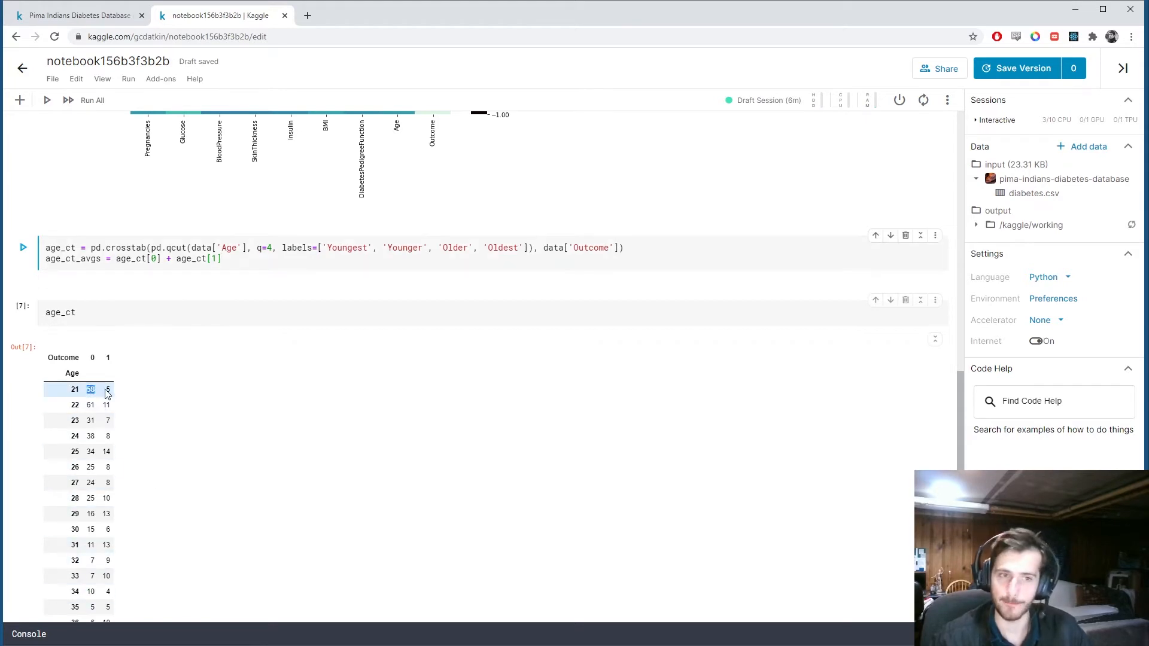
drag(112, 390, 88, 390)
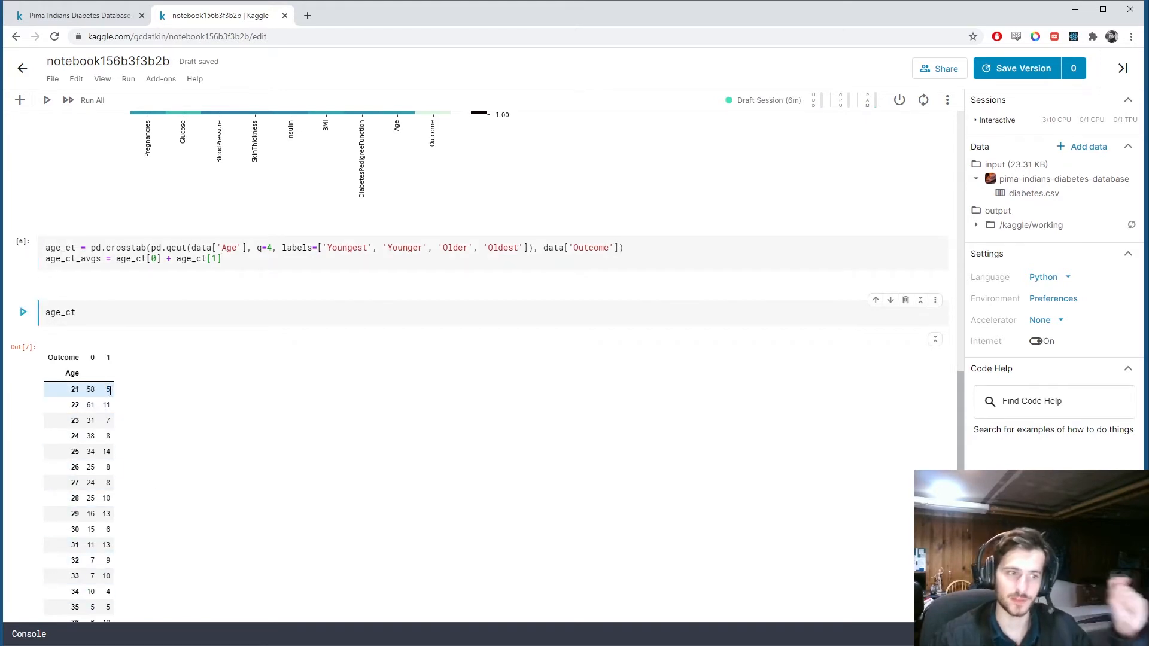
click(117, 388)
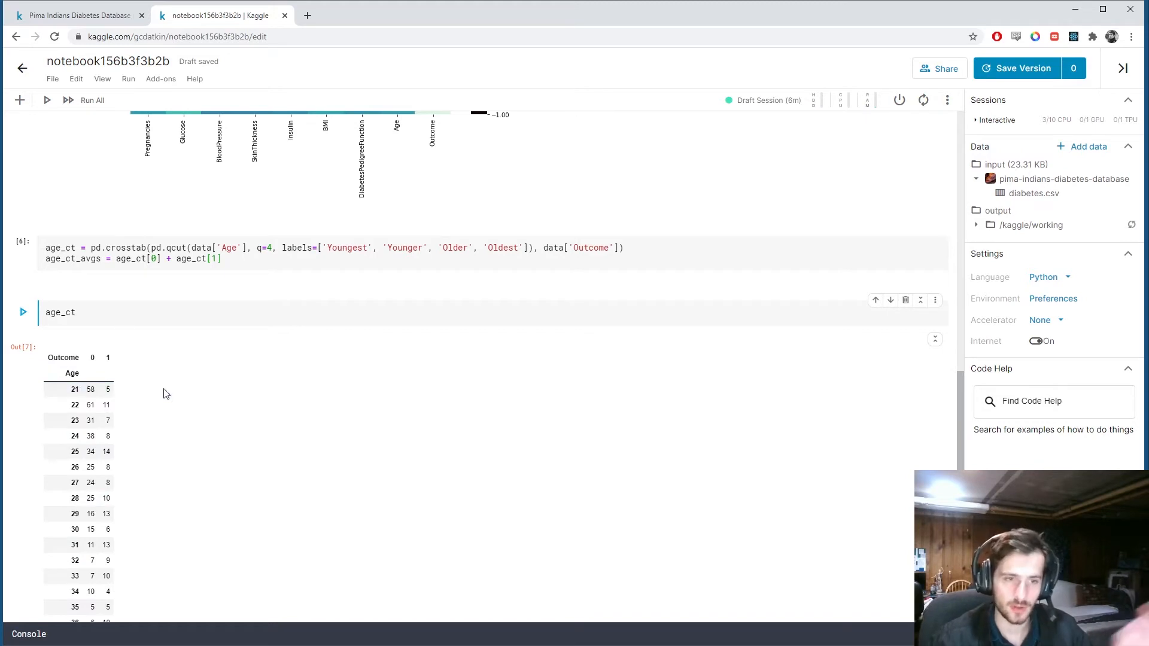
drag(113, 389, 79, 390)
mouse_move(318, 388)
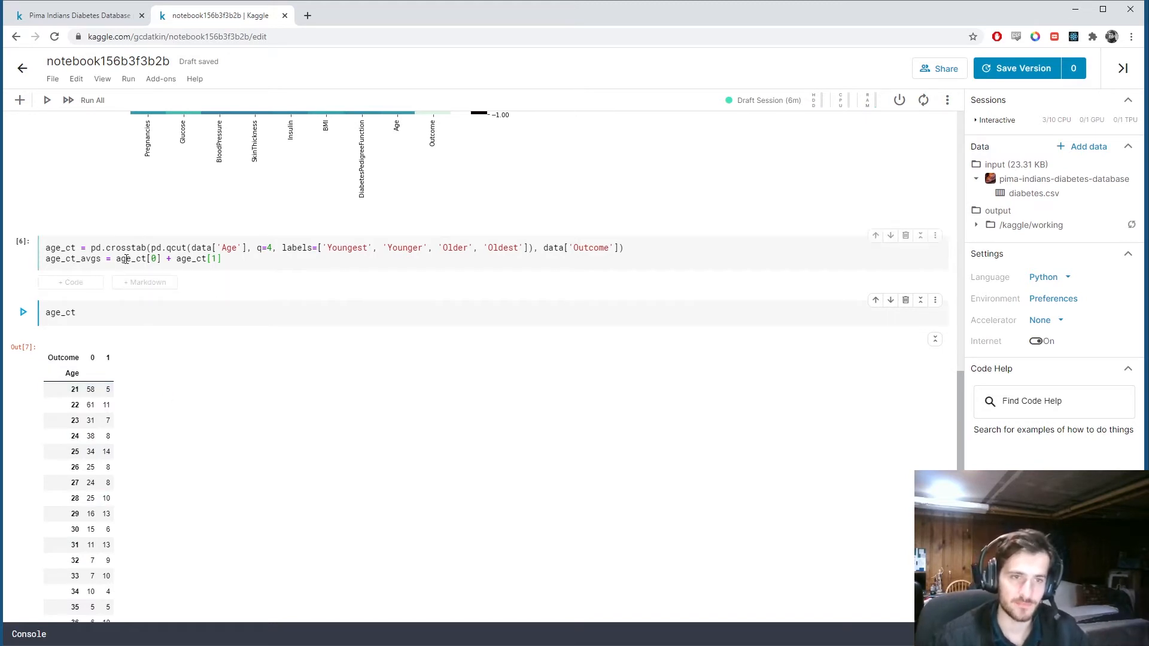
click(116, 259)
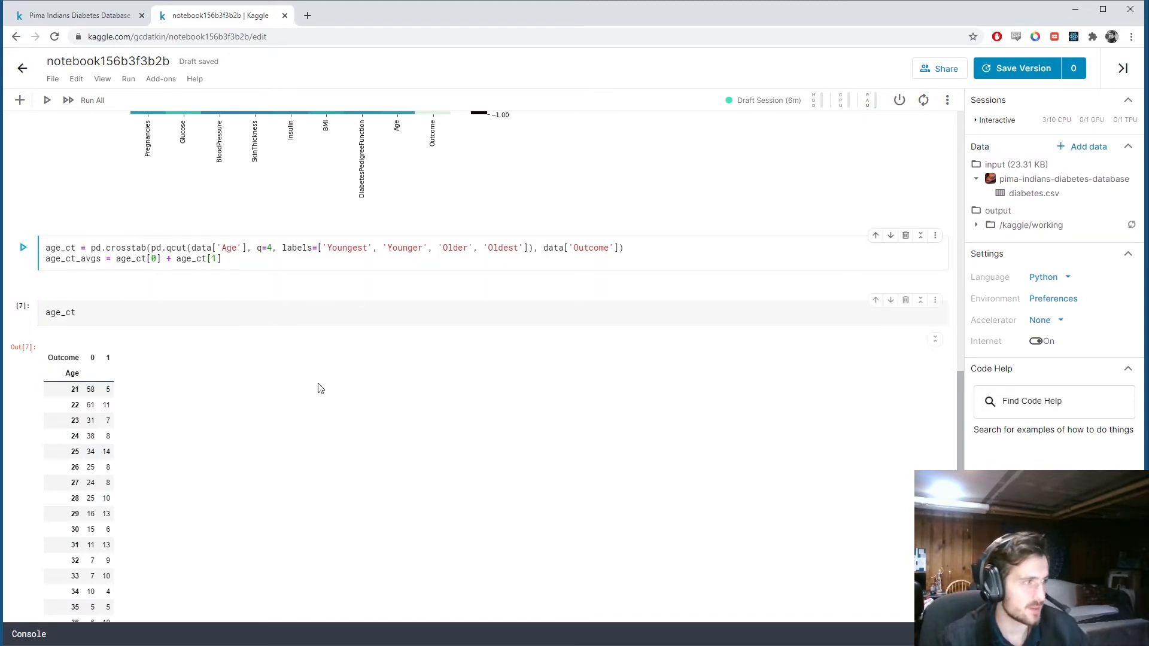
text(age_)
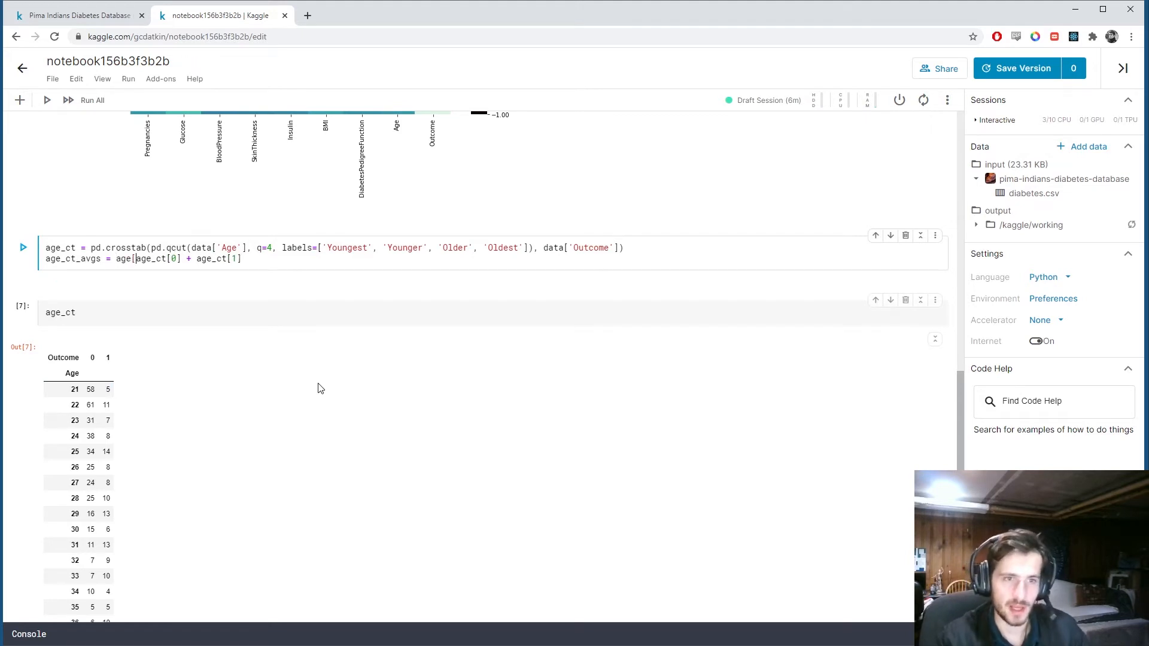
text(ct[1] / )
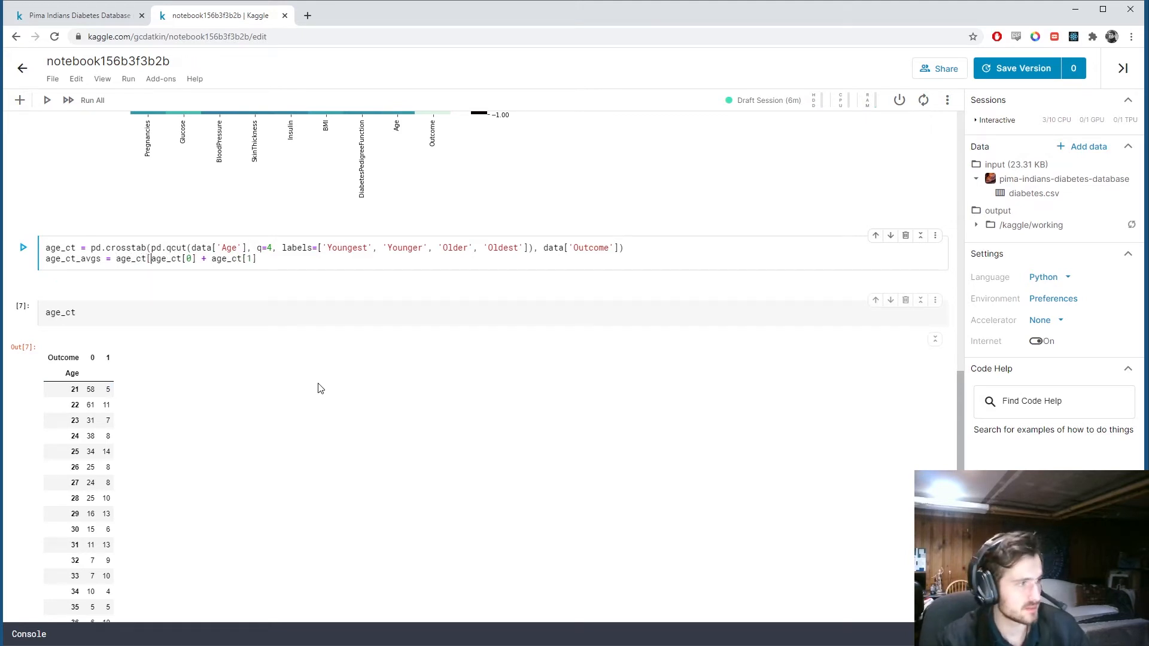
text(()
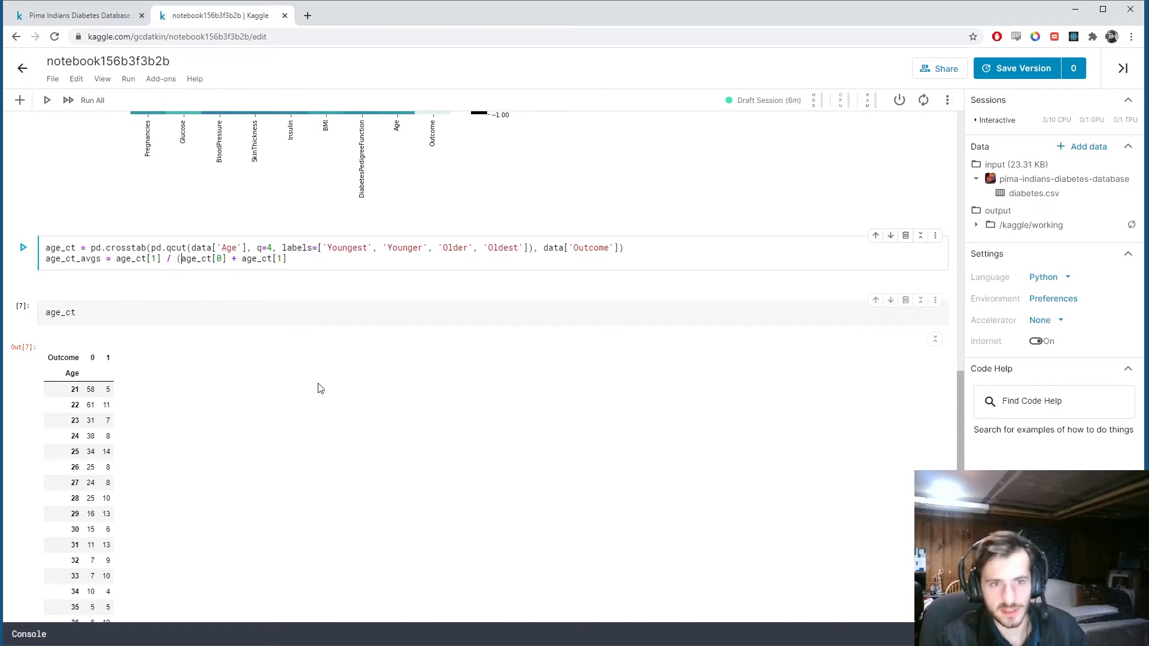
key(End)
text())
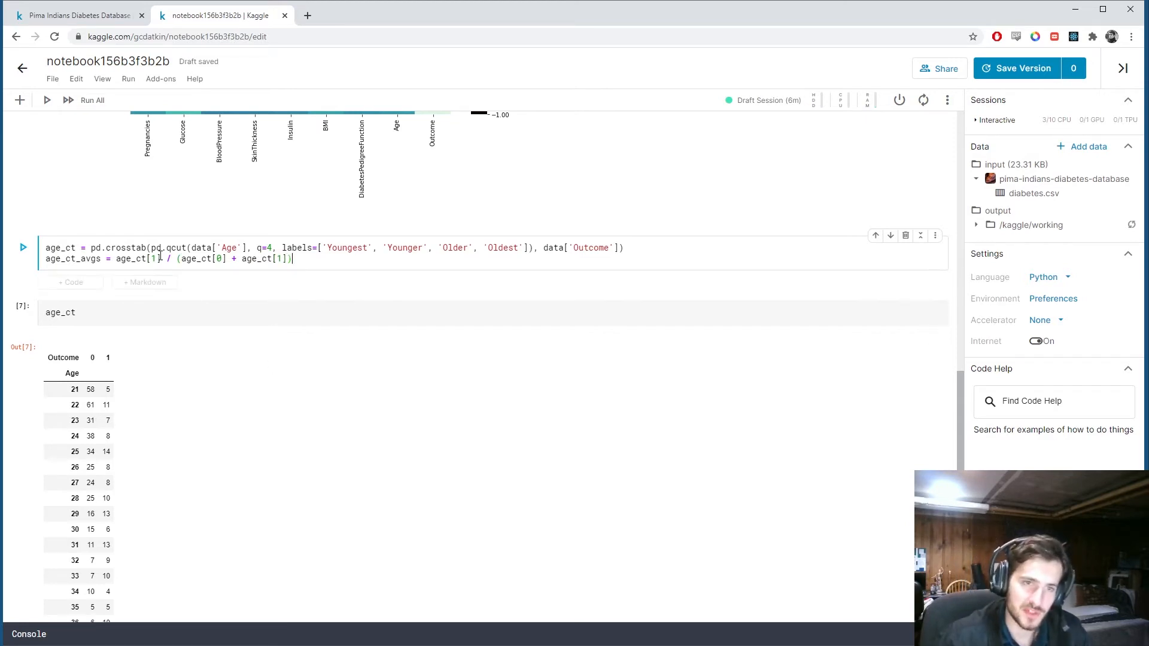
drag(160, 259, 117, 259)
mouse_move(488, 313)
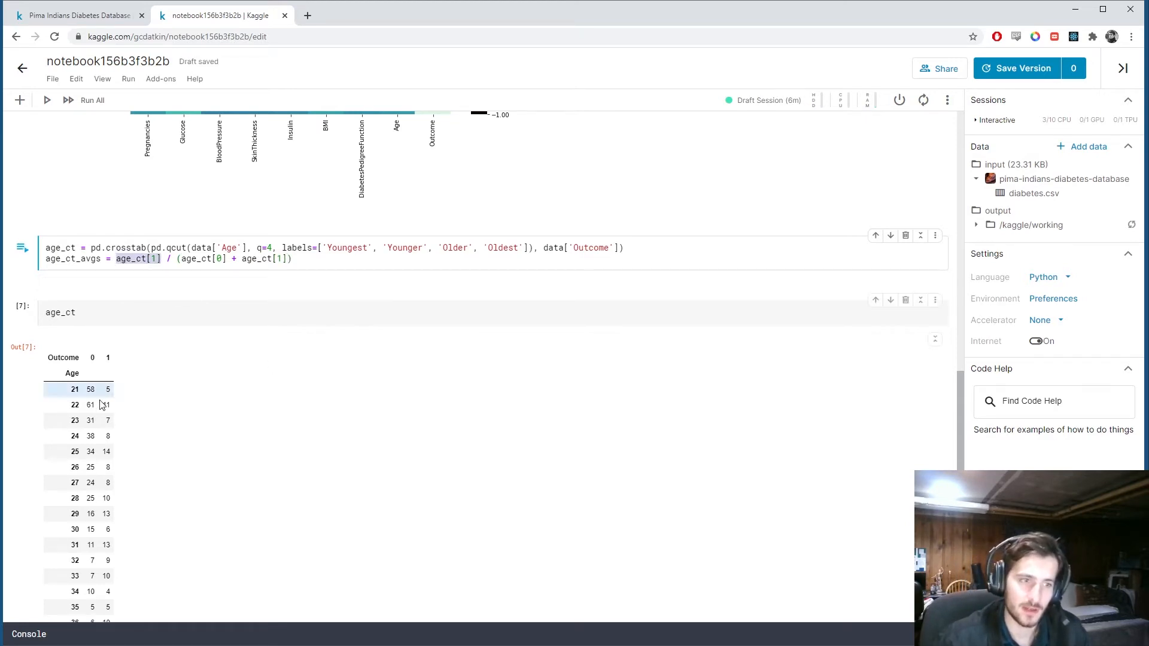
click(296, 259)
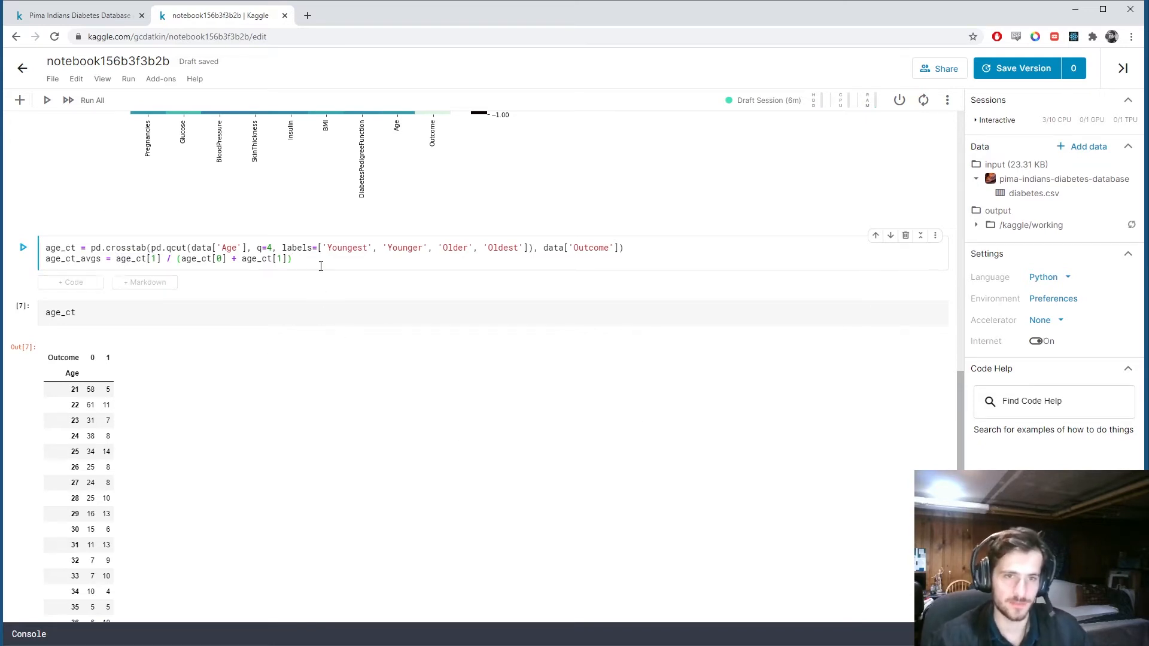
Concat the share onto age_ct, label columns Negative, Positive, % Positive, show it and remove the old age_ct cell.
key(Return)
key(Return)
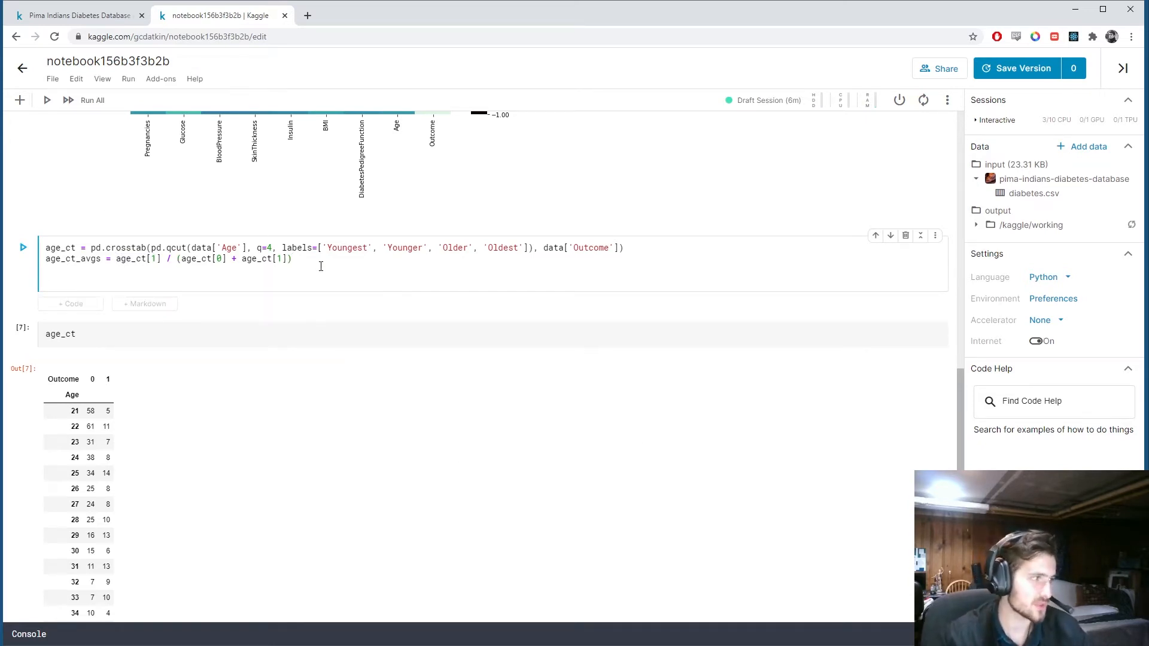
text(age_ct =)
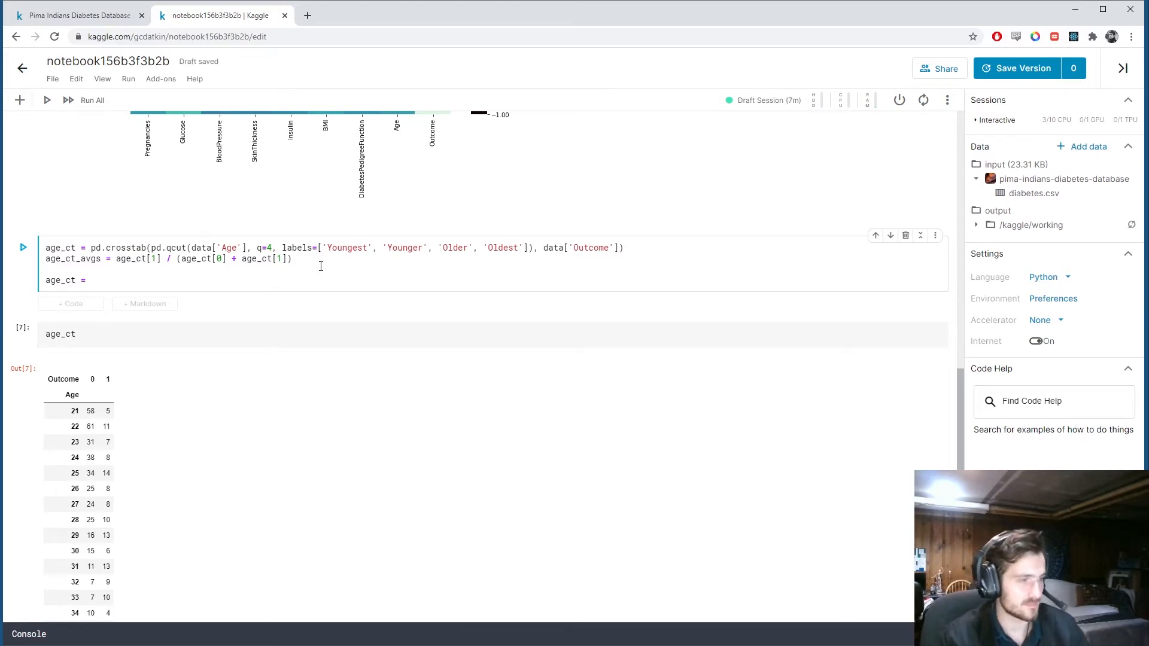
text(pd.concat()
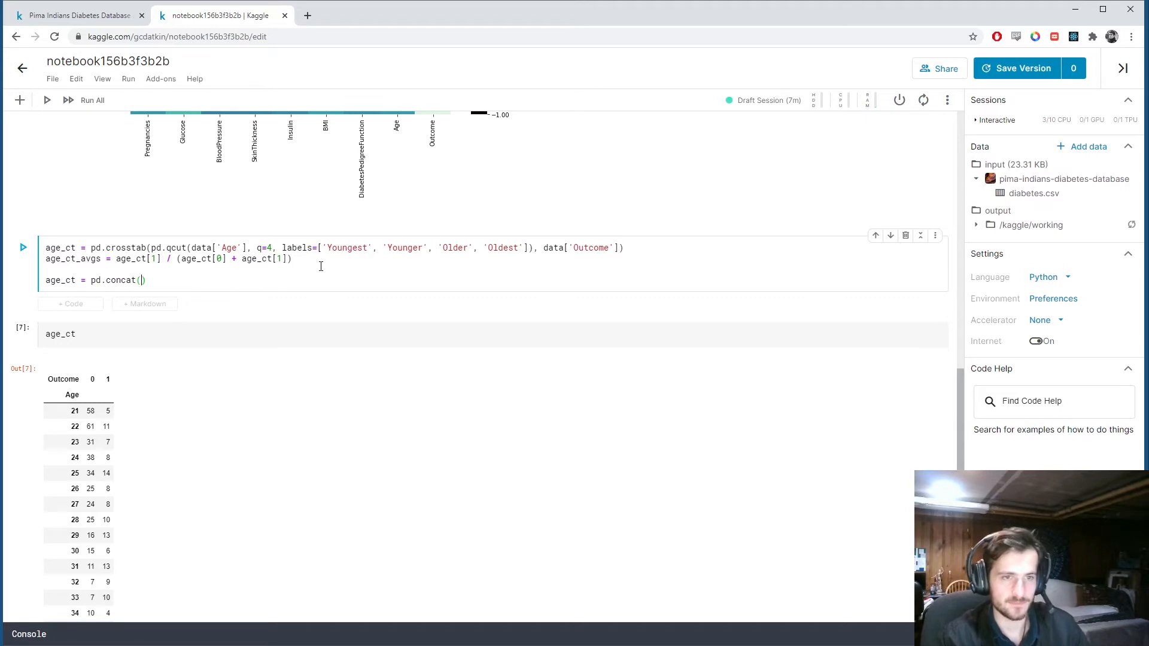
text([)
text(_ct, a)
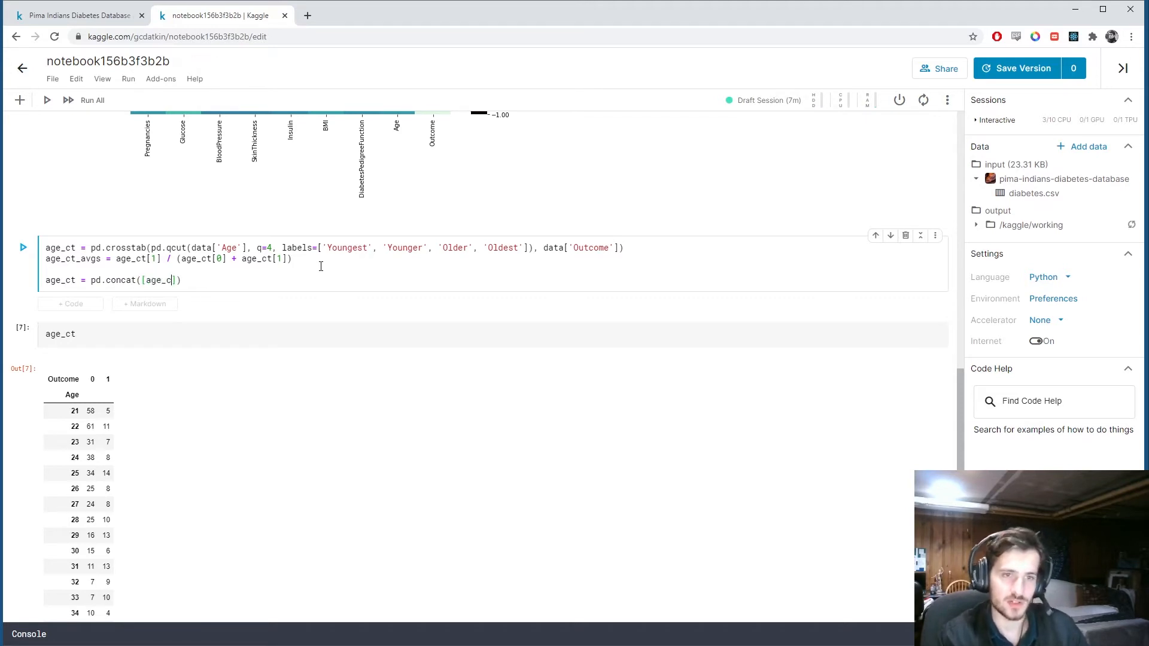
text(_t)
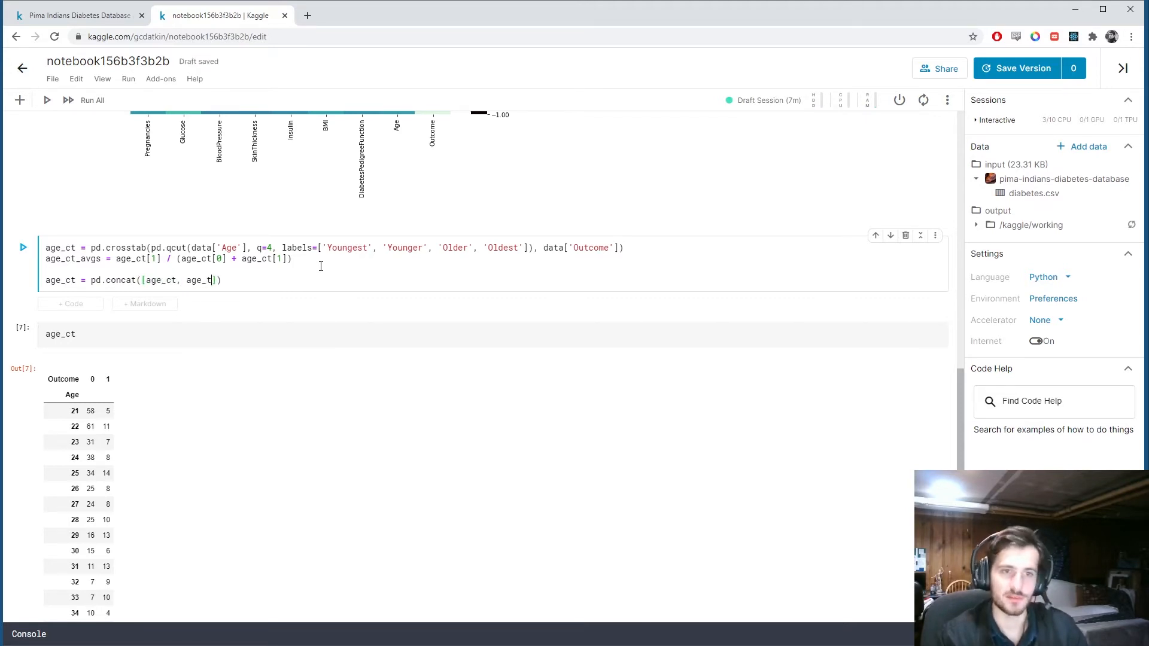
text(_ab)
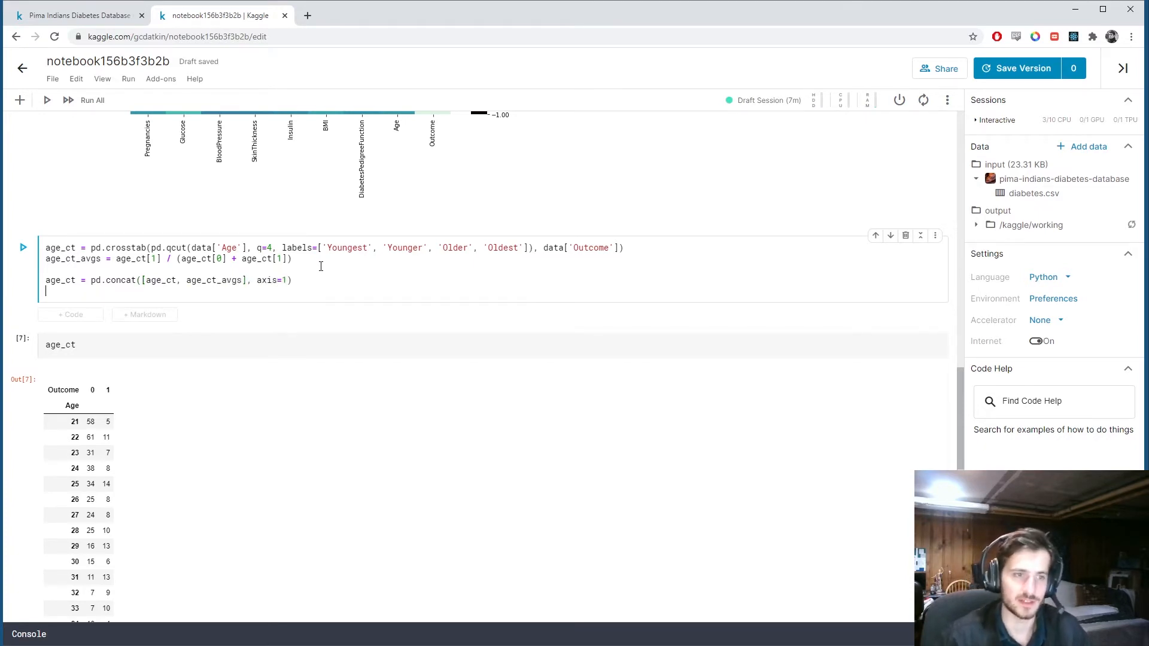
key(Return)
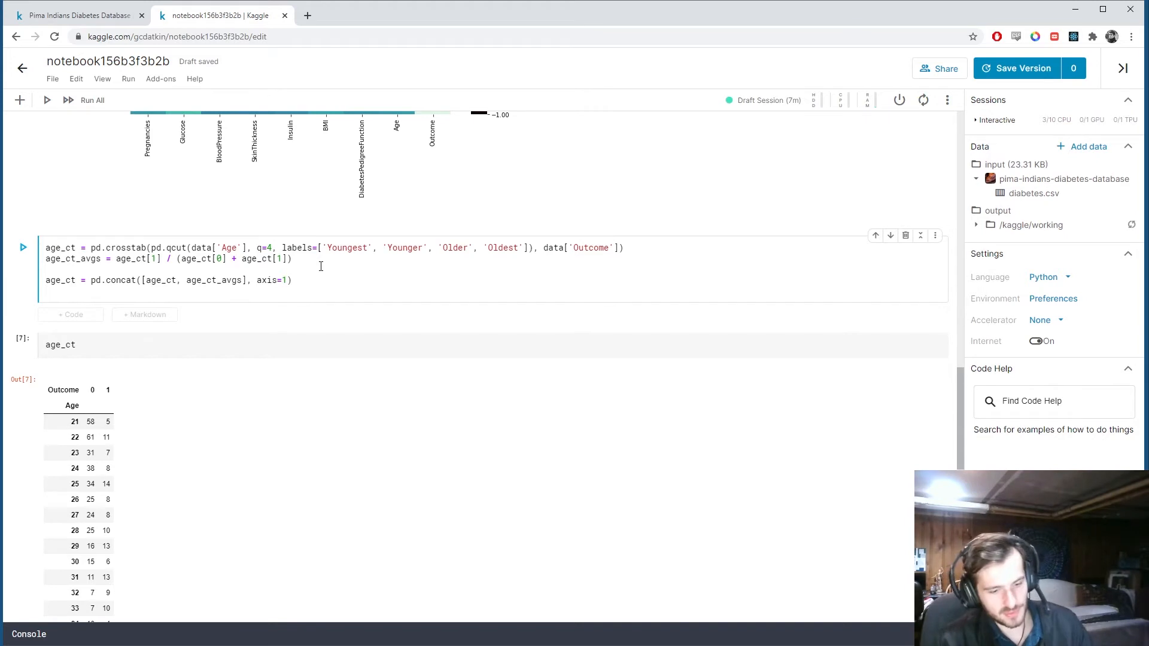
text(age_ct.col)
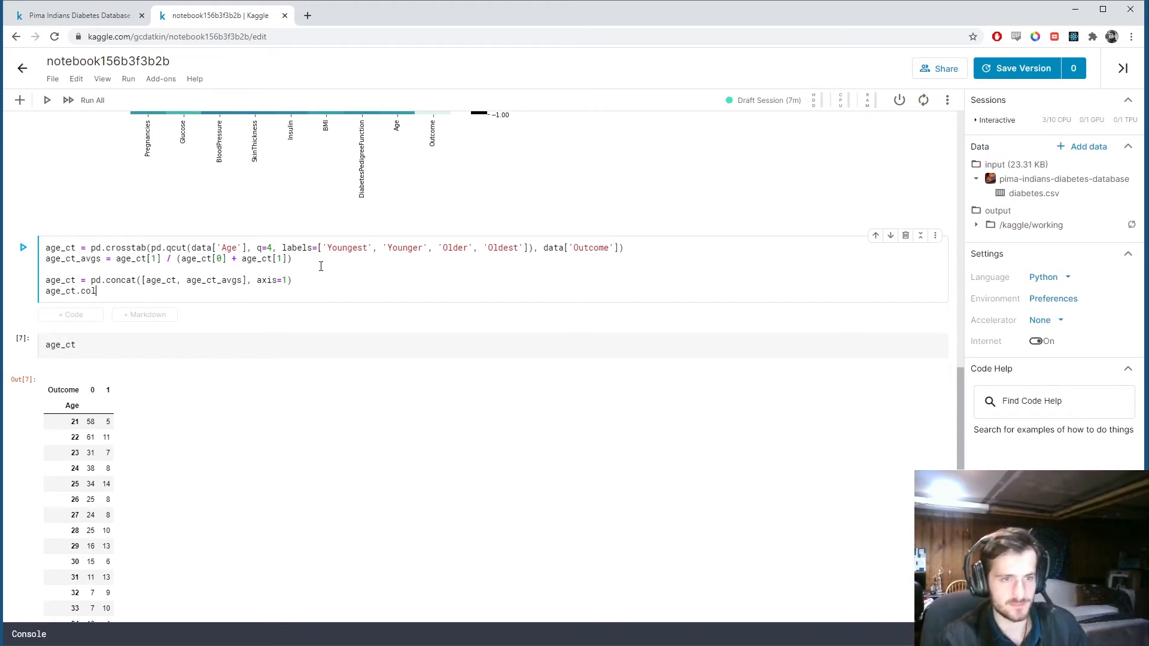
text(umns = [)
text('N)
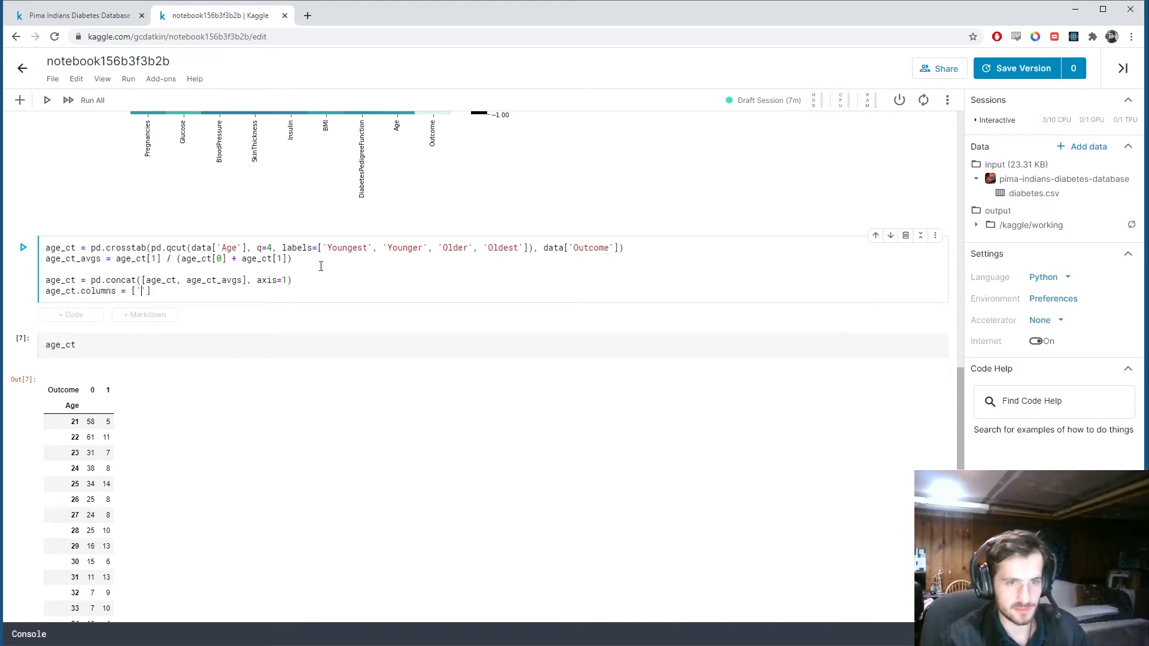
text(egative')
key(Right)
text(, )
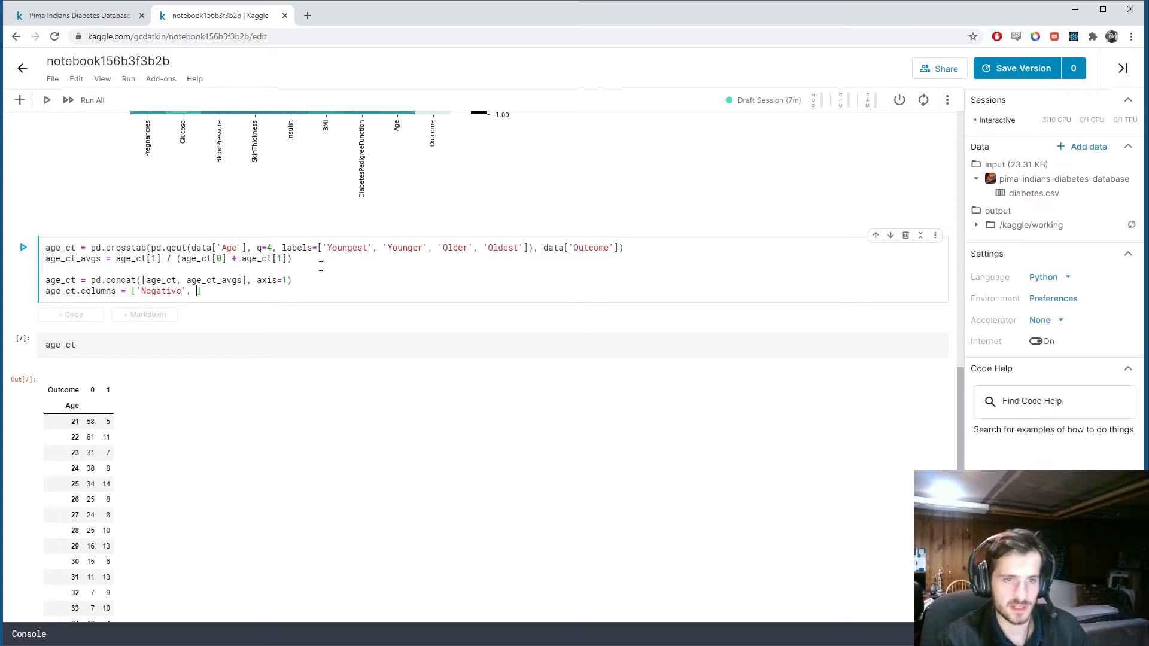
text(sitive)
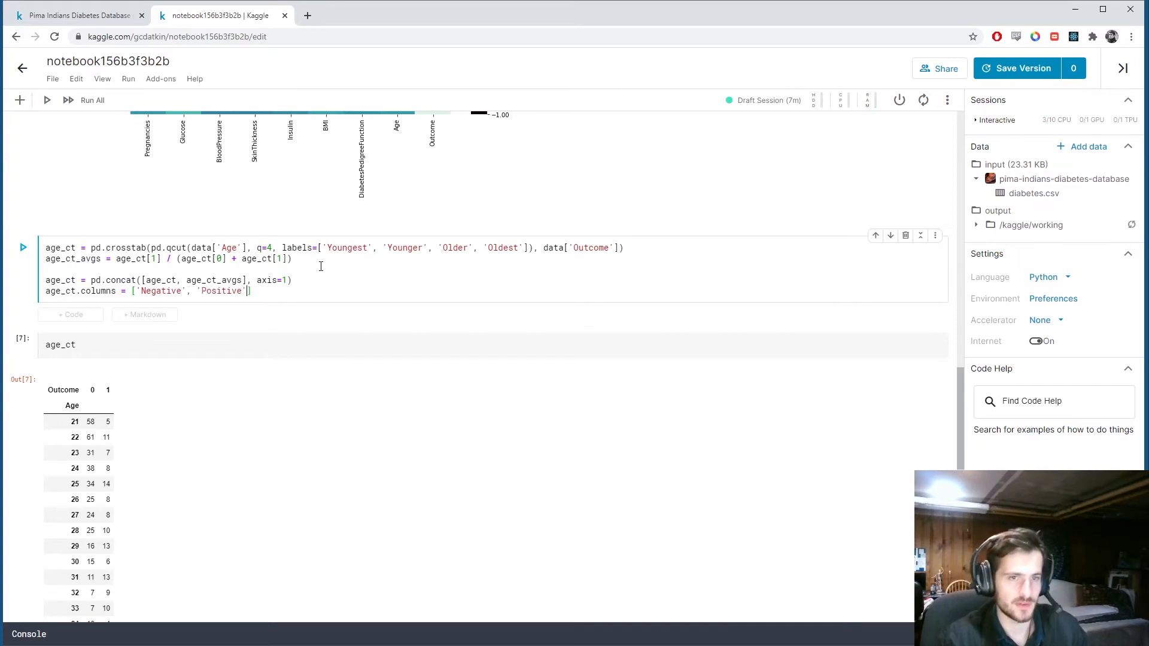
text(%)
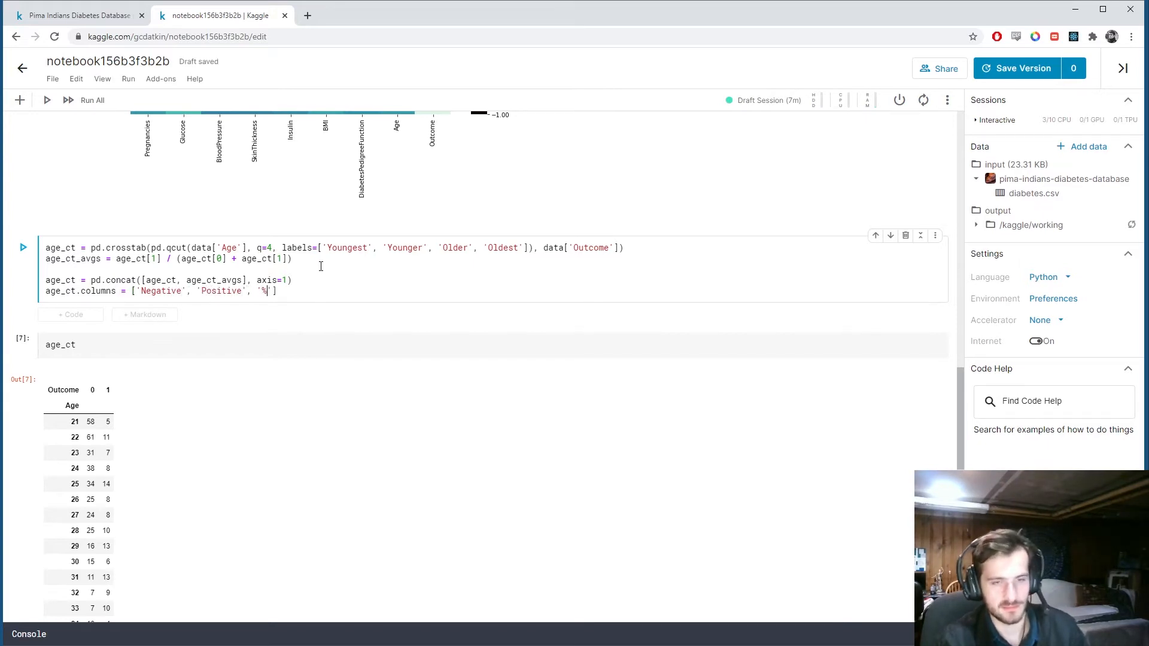
text( Pos)
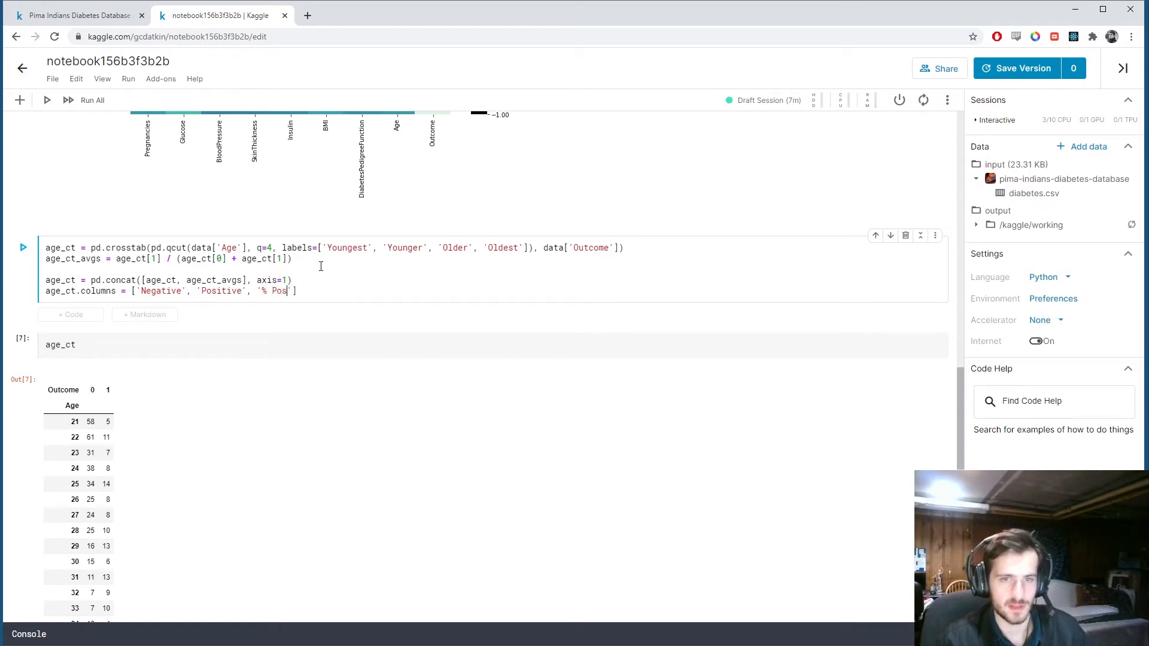
text(e)
key(End)
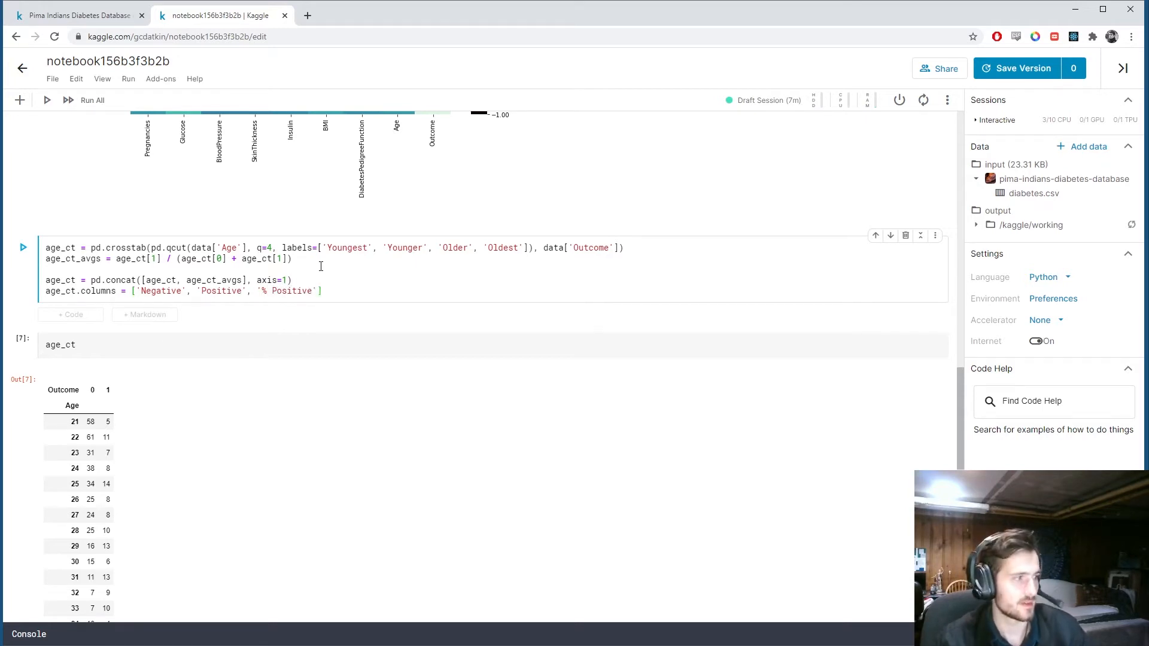
key(Return)
key(Return)
text(a)
text(_ct)
key(shift+Return)
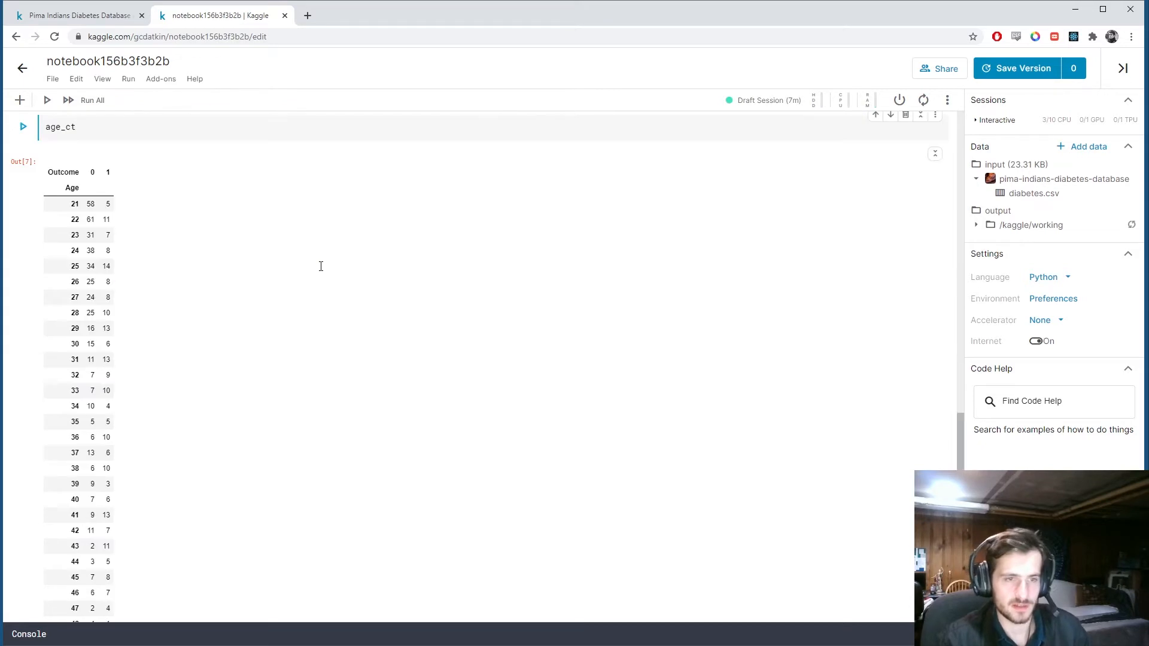
click(905, 118)
scroll(449, 359, down, 3)
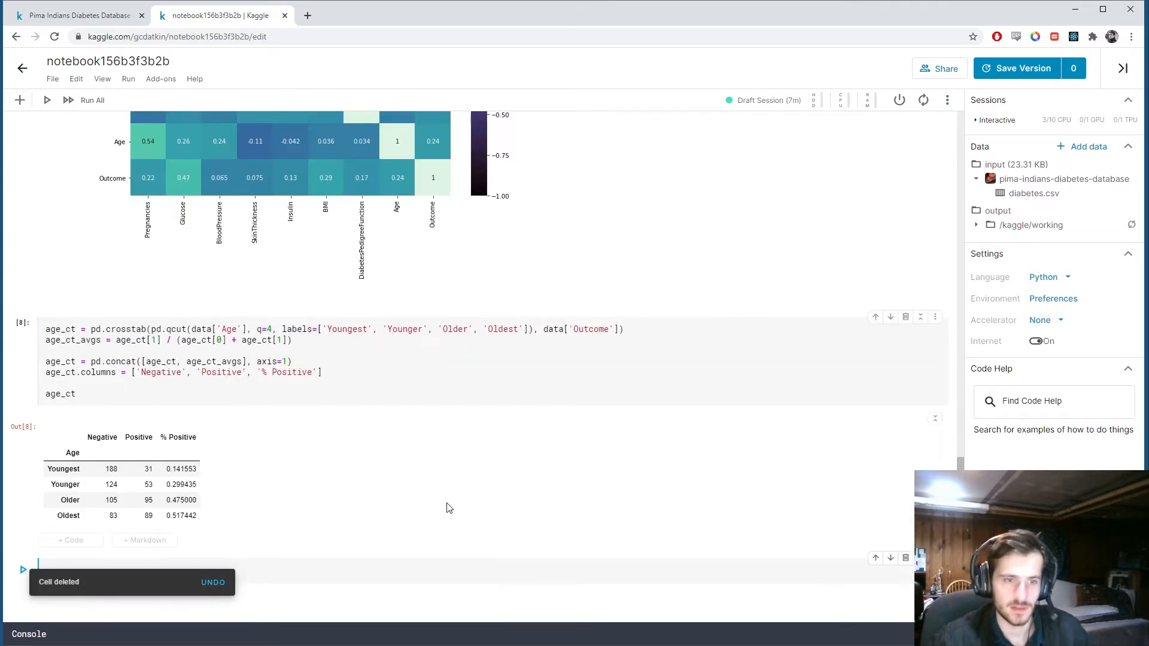
scroll(449, 359, up, 2)
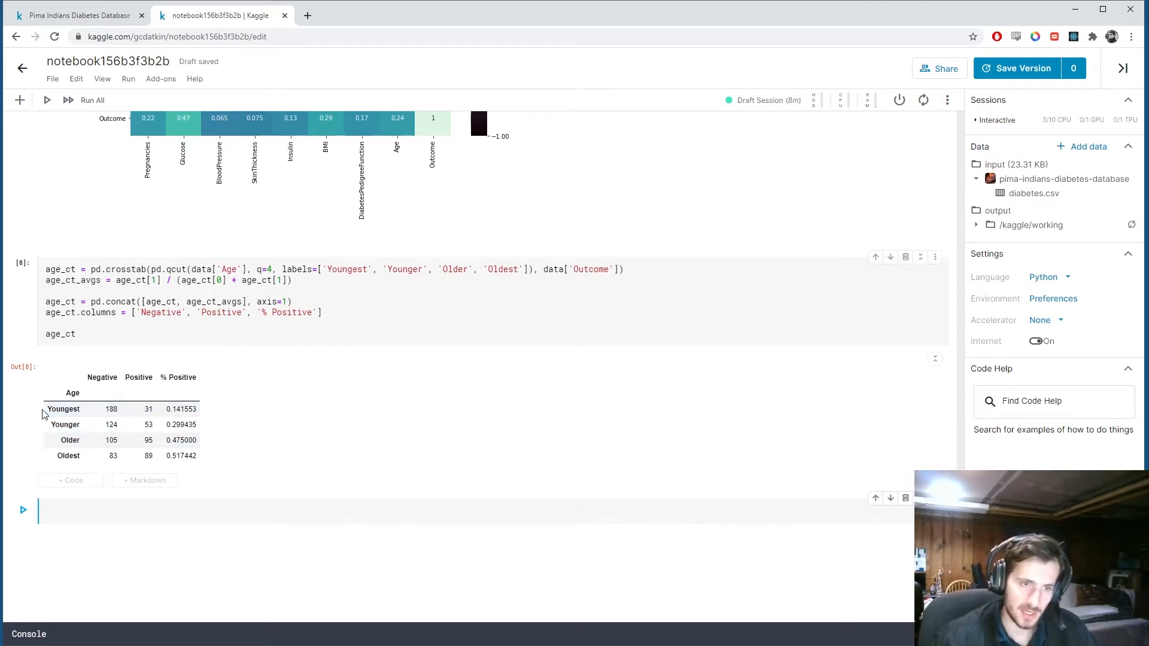
drag(43, 408, 199, 409)
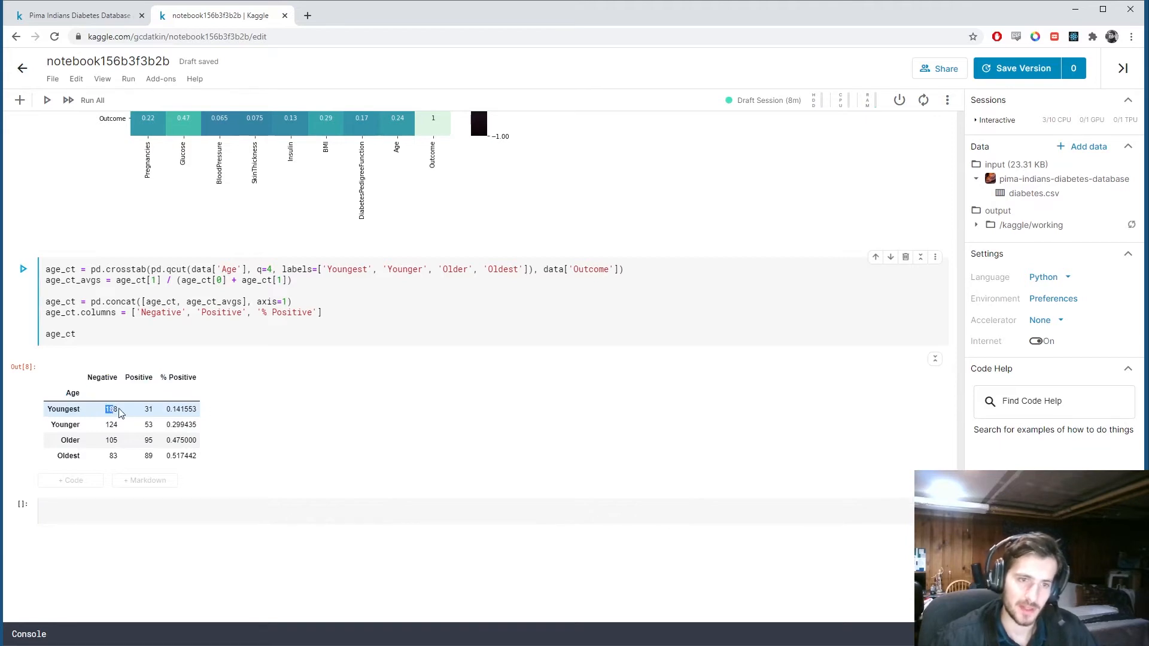
double_click(110, 408)
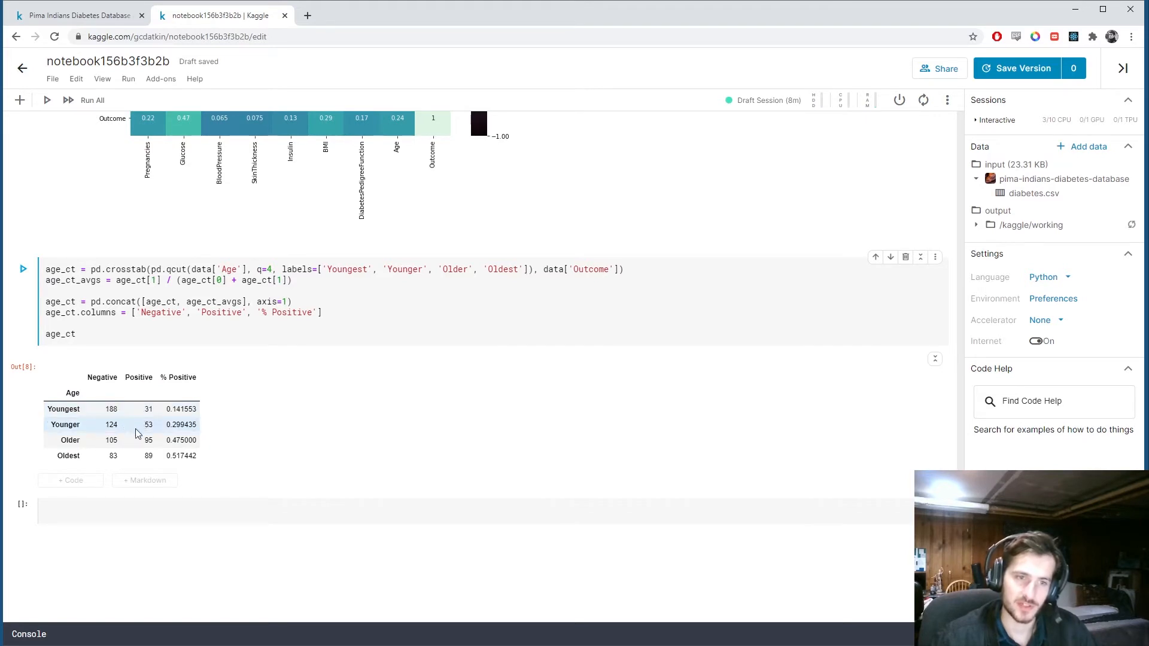
double_click(179, 455)
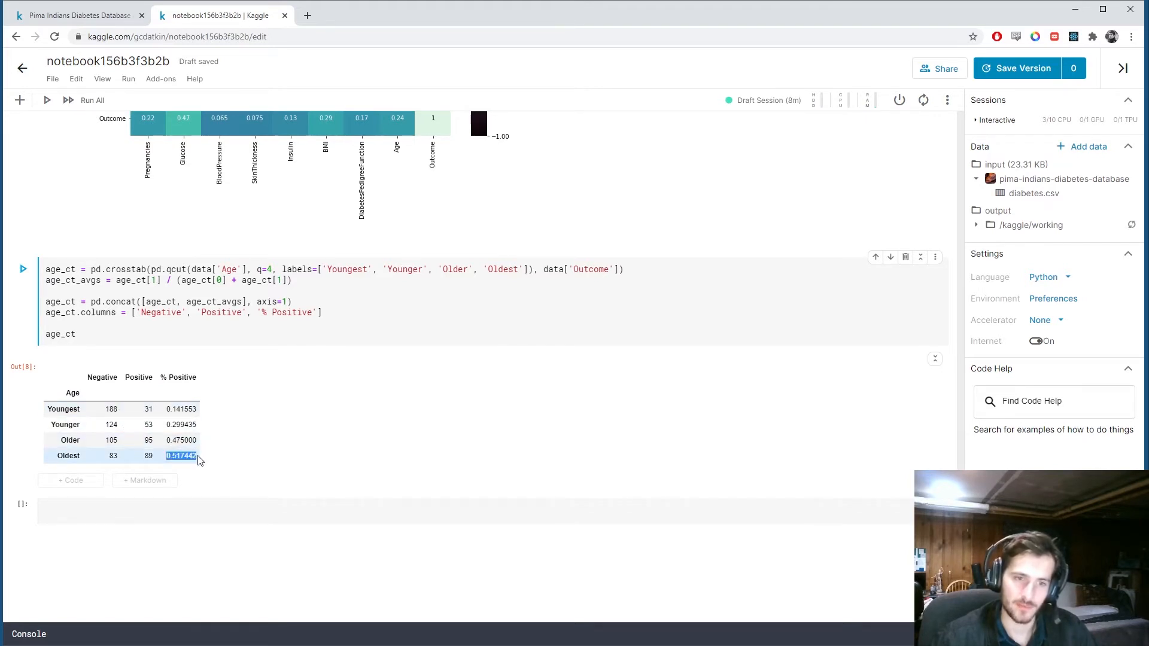
click(143, 460)
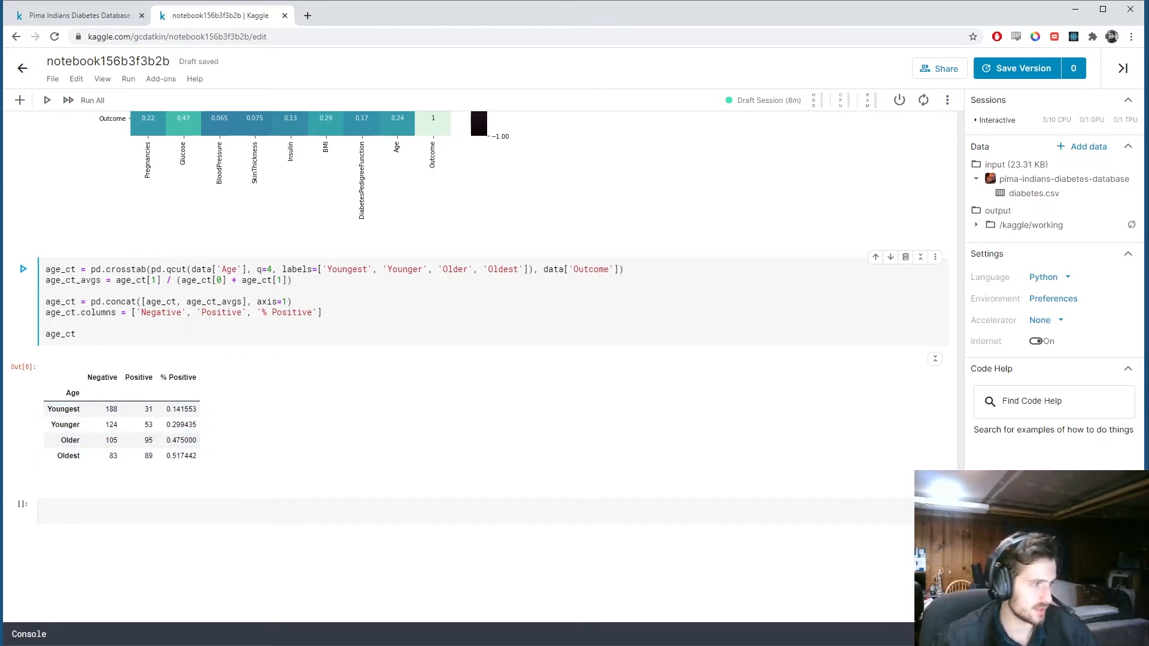
click(405, 510)
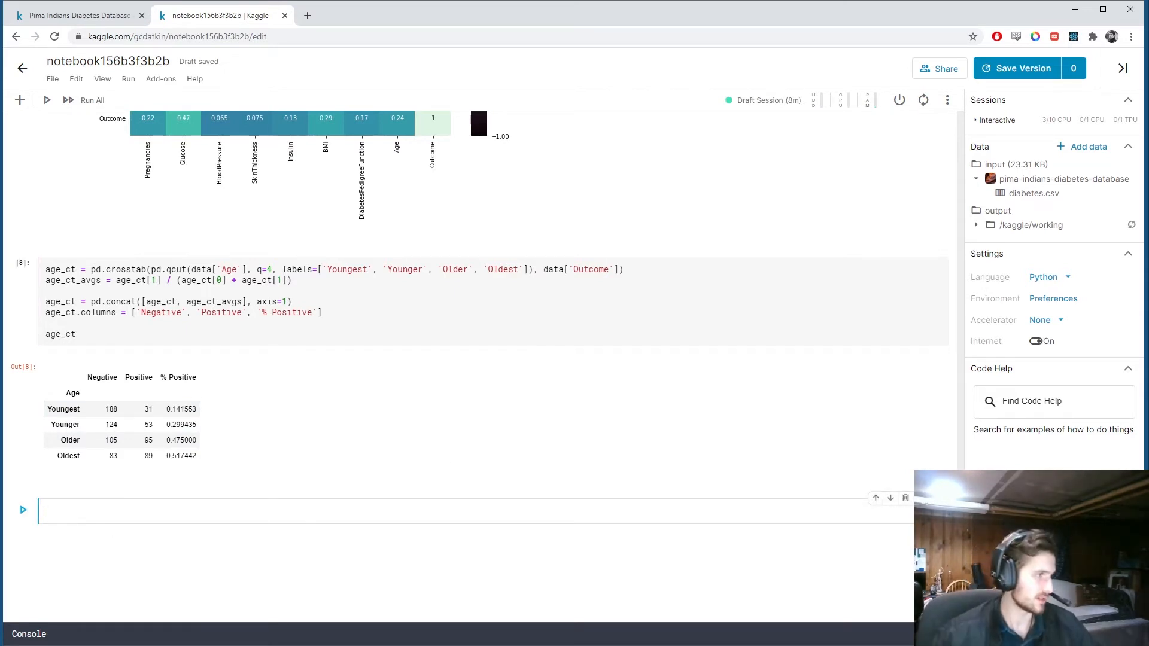
scroll(561, 333, up, 4)
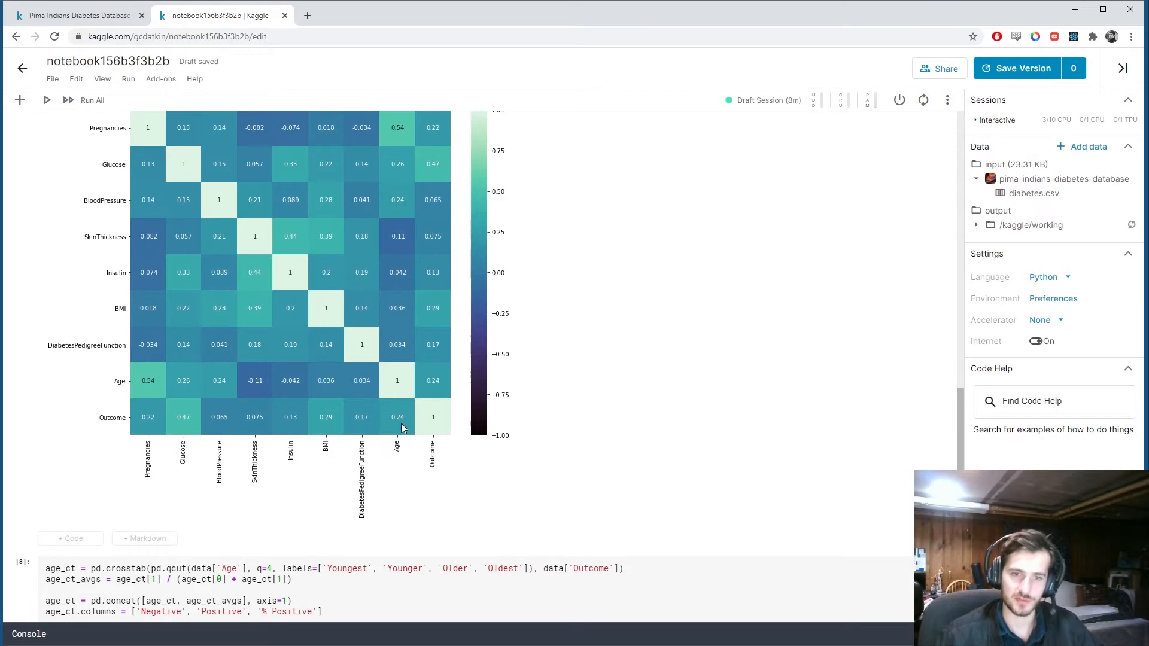
scroll(568, 472, down, 4)
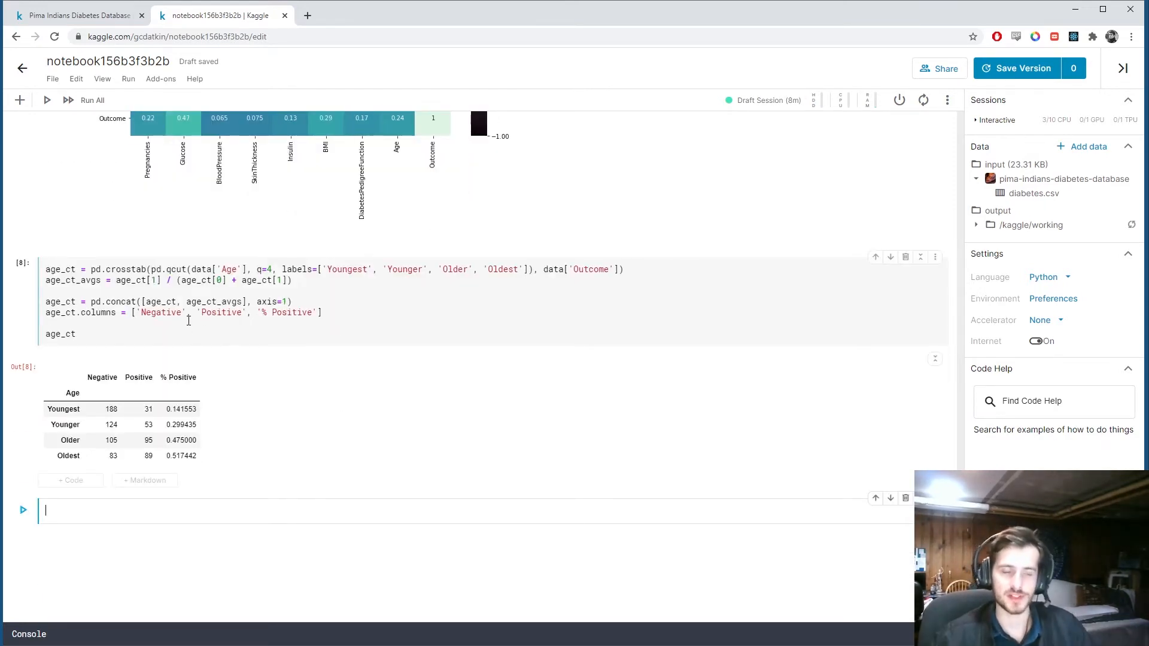
scroll(293, 360, up, 4)
scroll(294, 359, down, 4)
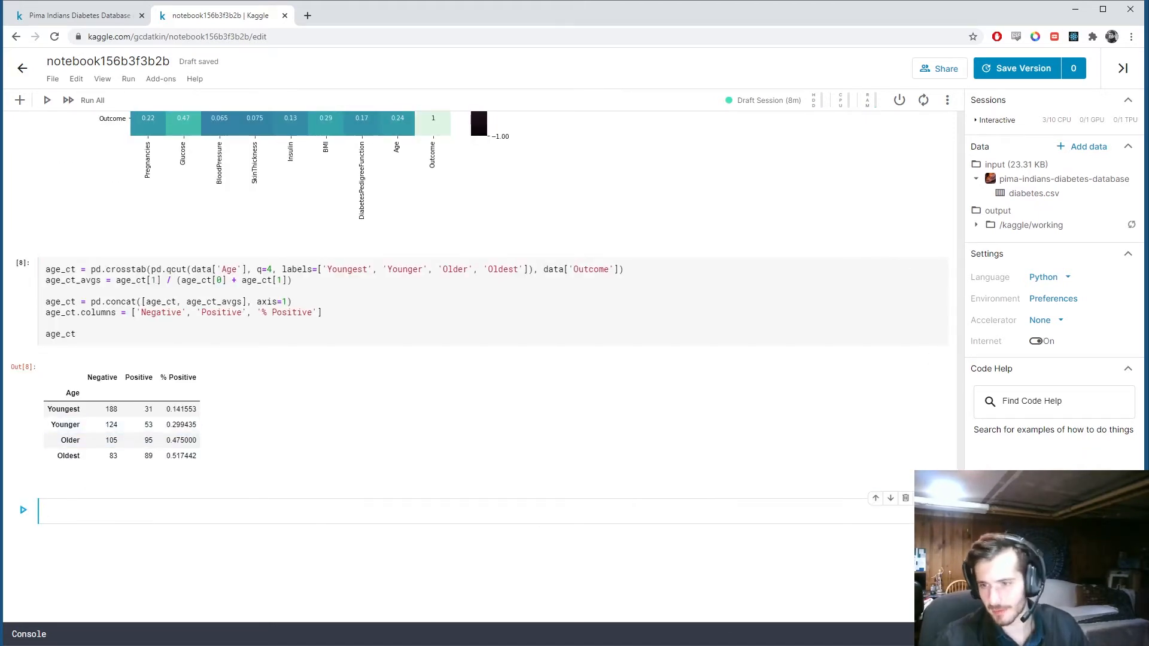
scroll(535, 404, up, 15)
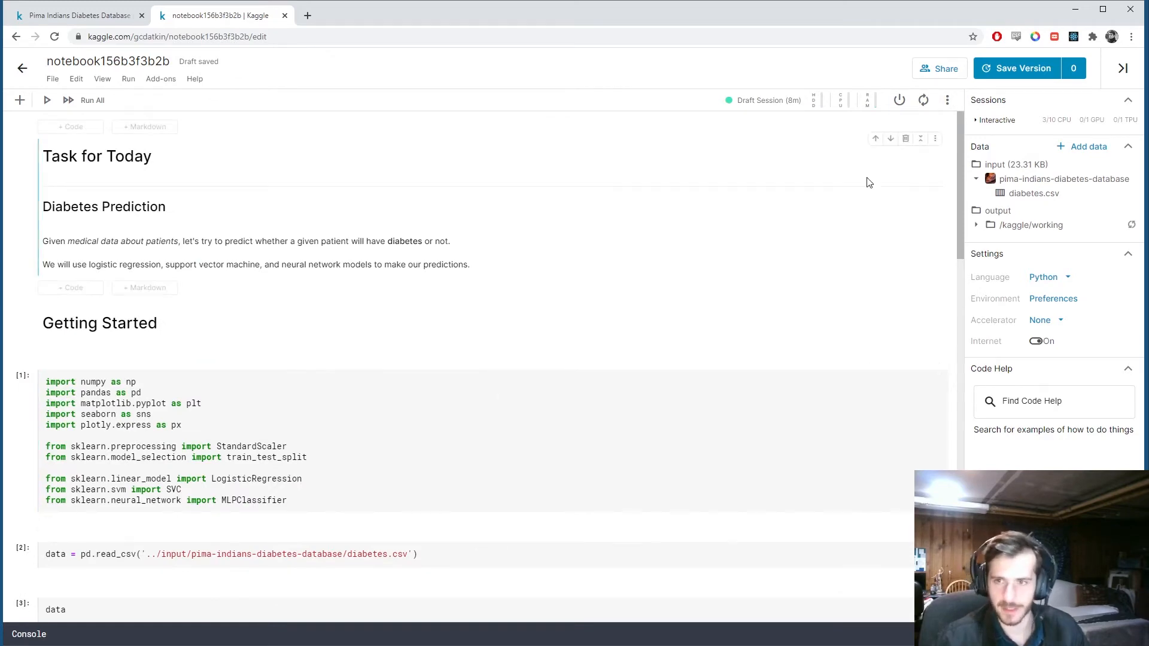
scroll(607, 493, down, 15)
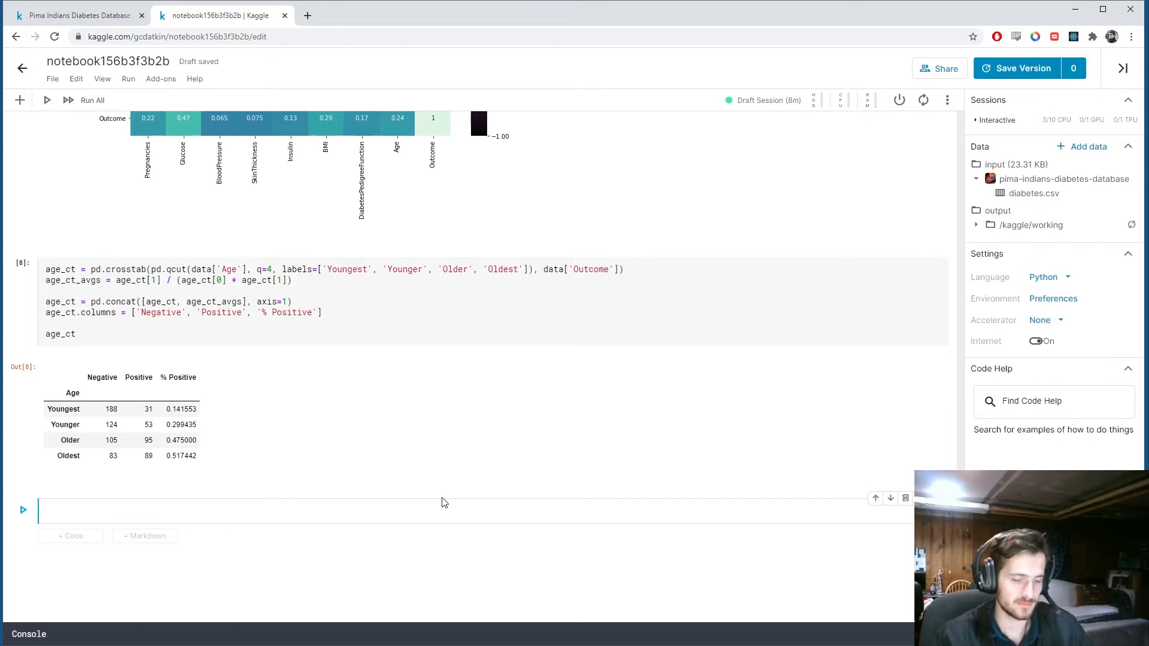
text(scaler = S)
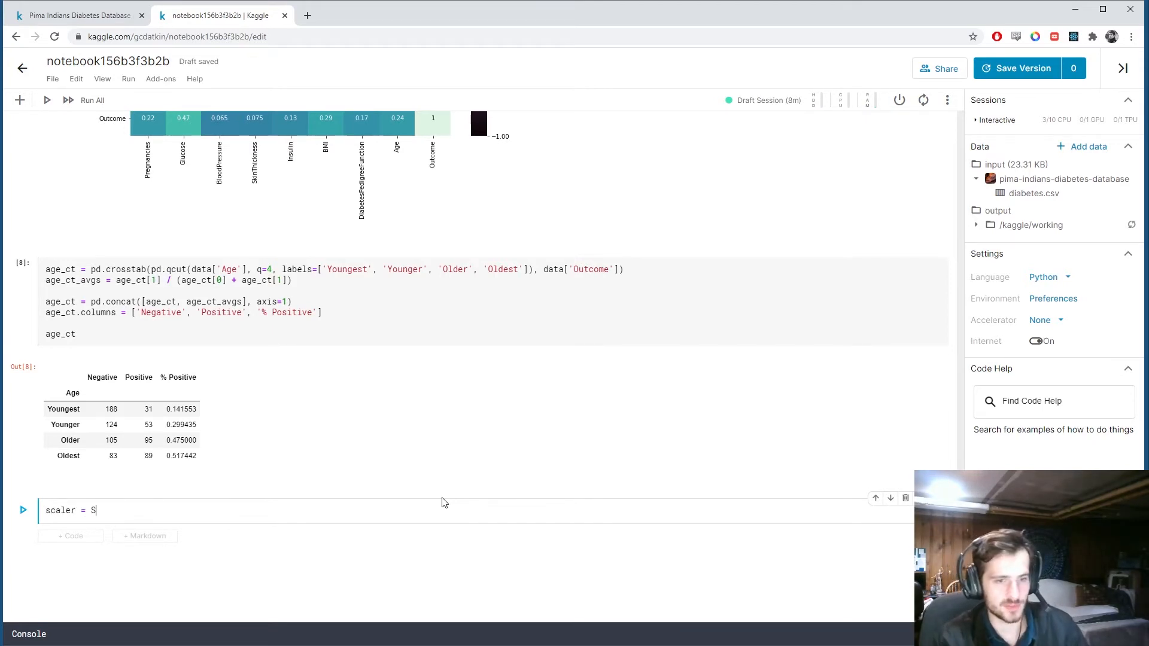
text(tandardScaler)
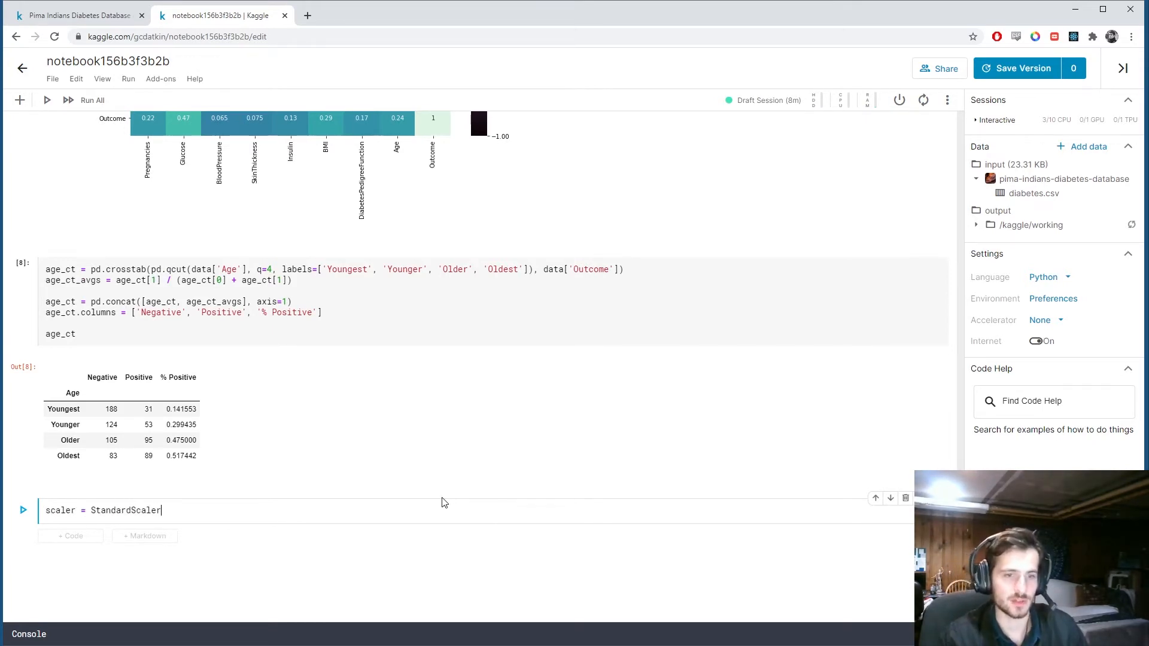
text(())
Create a StandardScaler and select all feature columns except Outcome into scaled_columns via iloc.
key(Return)
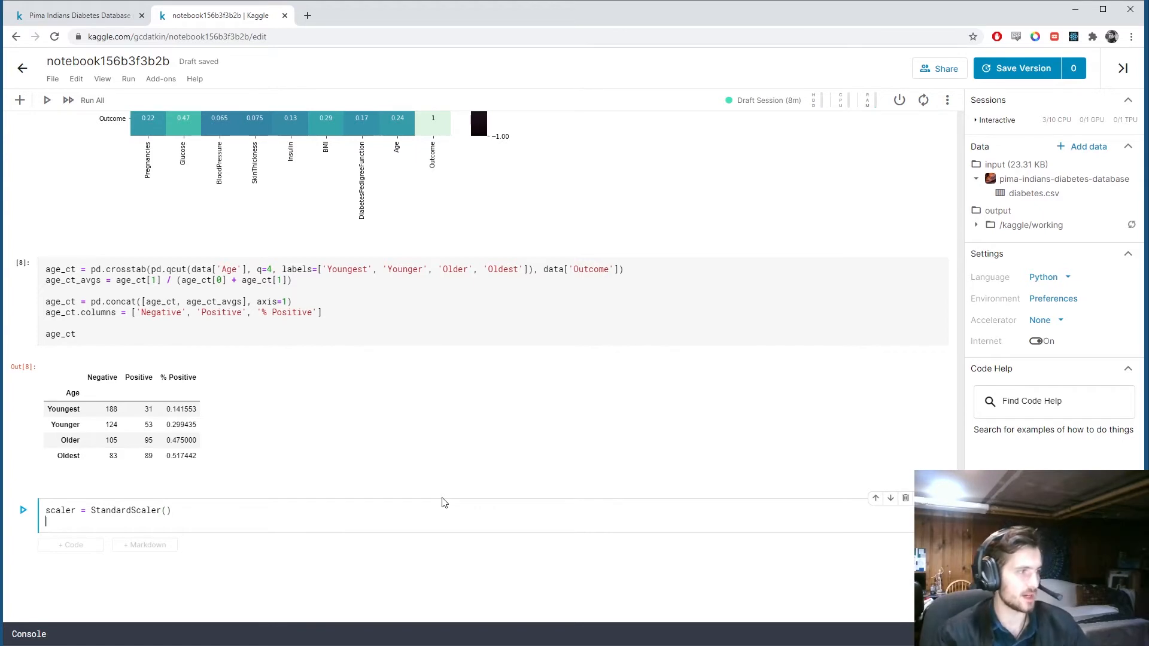
text(scale)
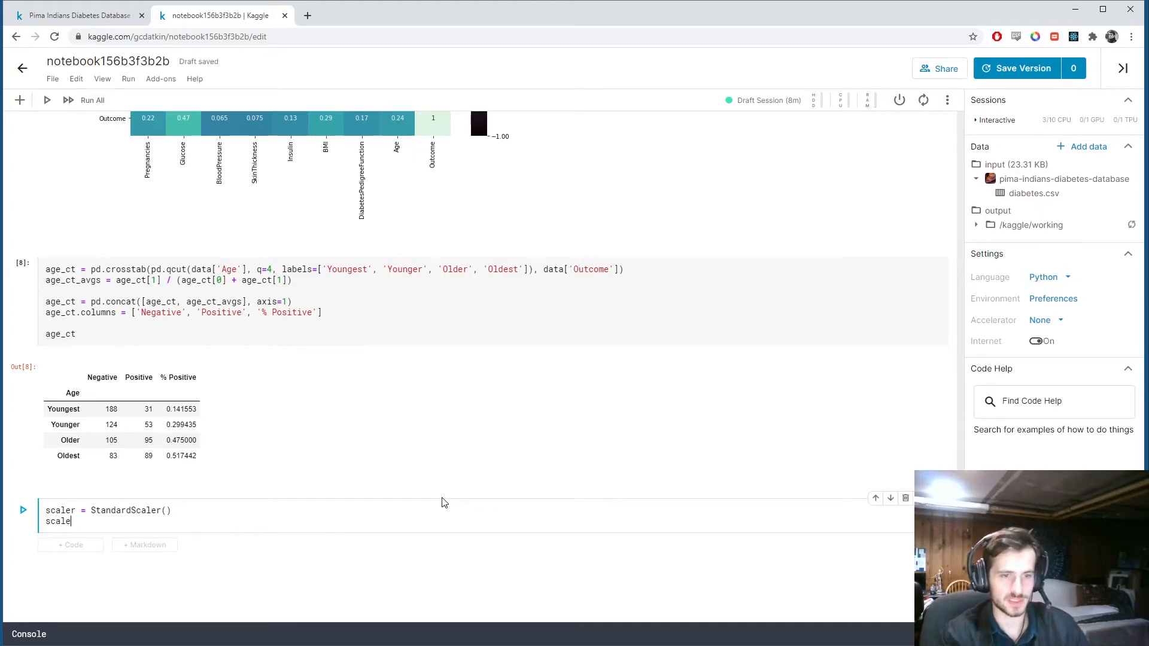
text(d_colum)
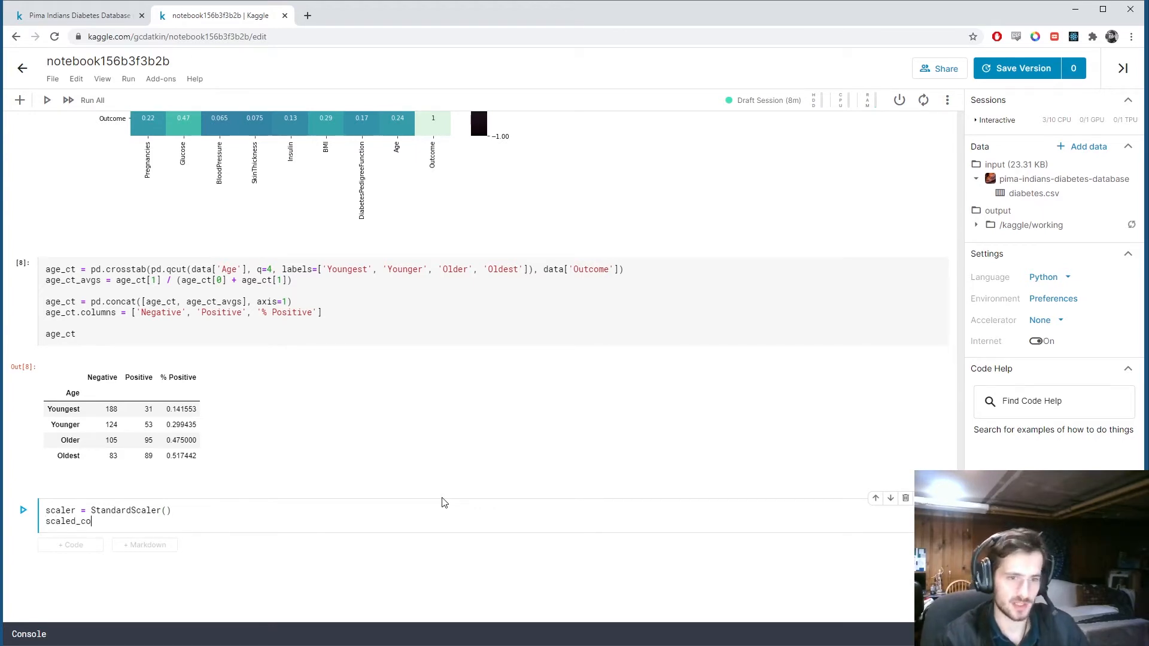
text(ns = data)
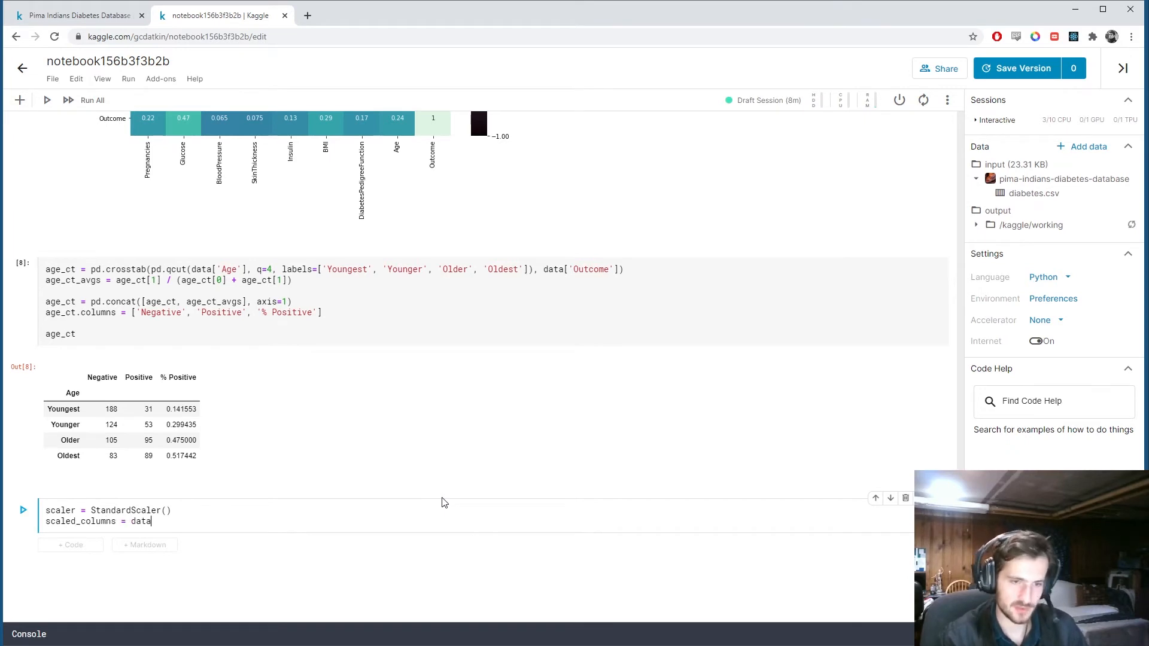
text(.iloc[)
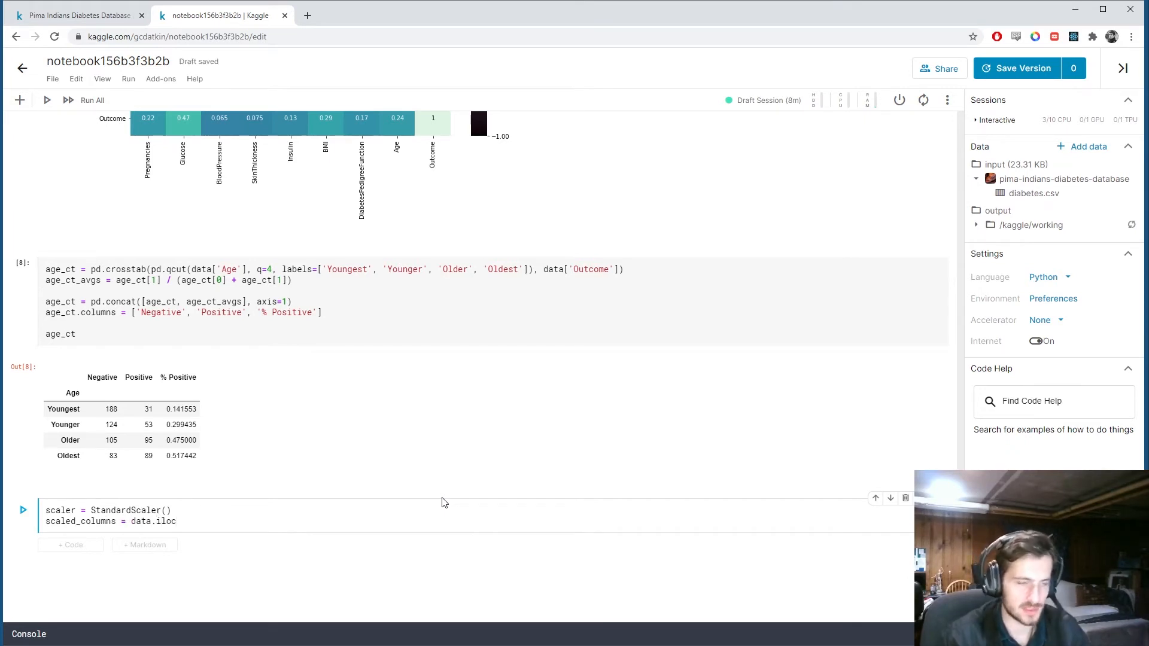
text(:, :-1)
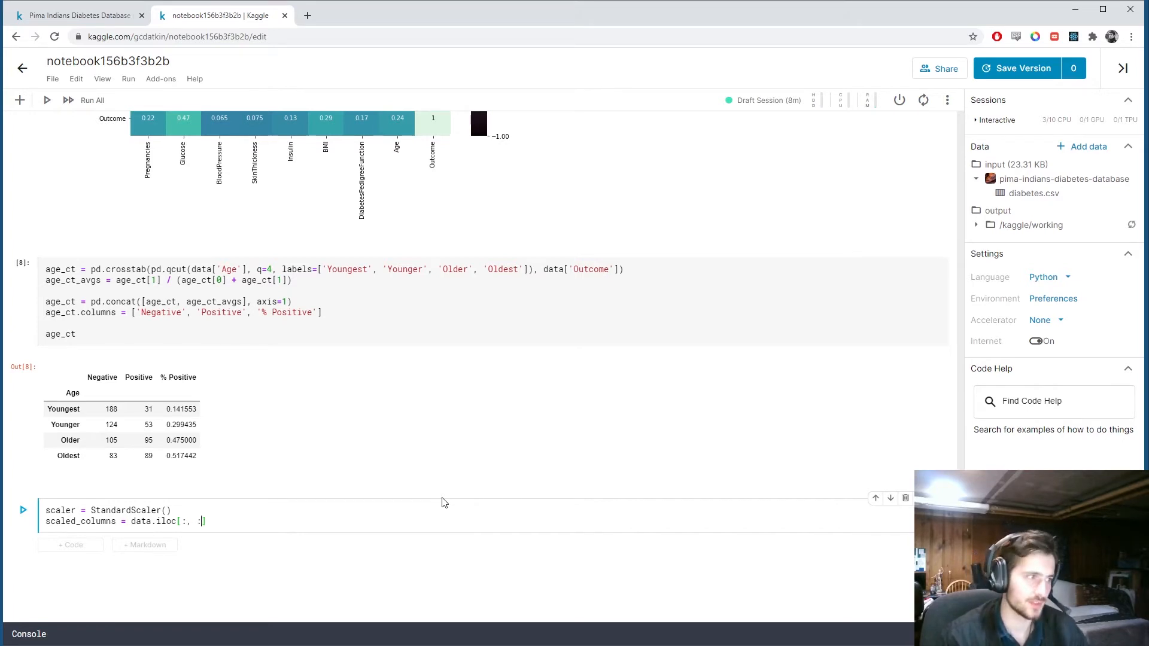
click(219, 520)
scroll(543, 368, up, 3)
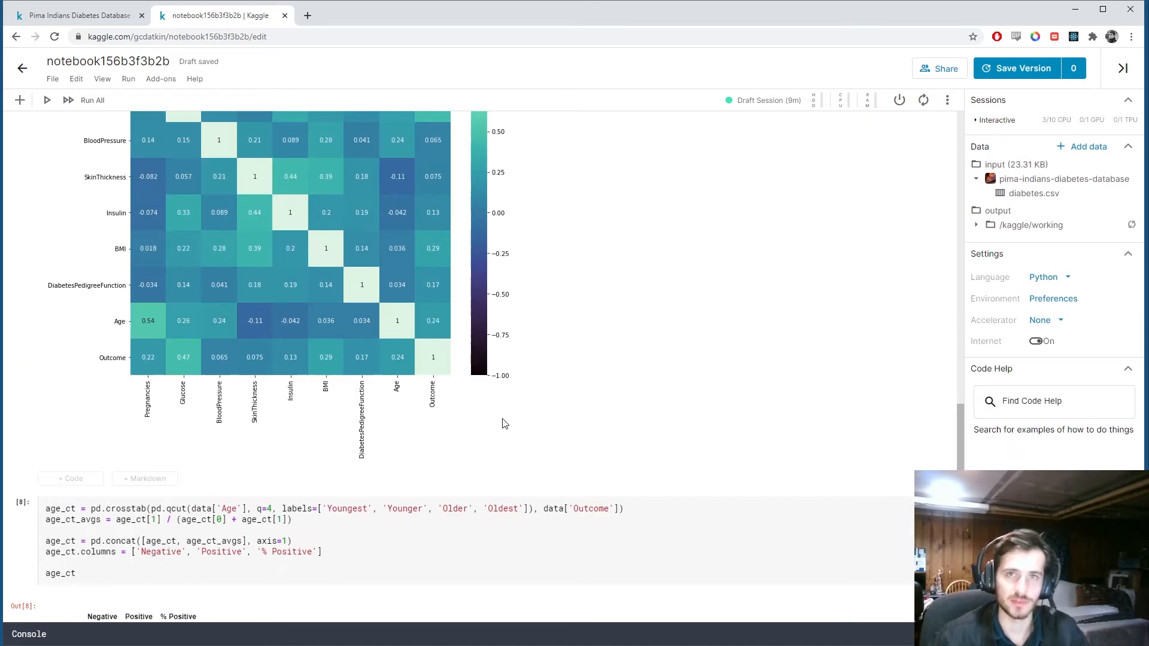
scroll(502, 424, down, 3)
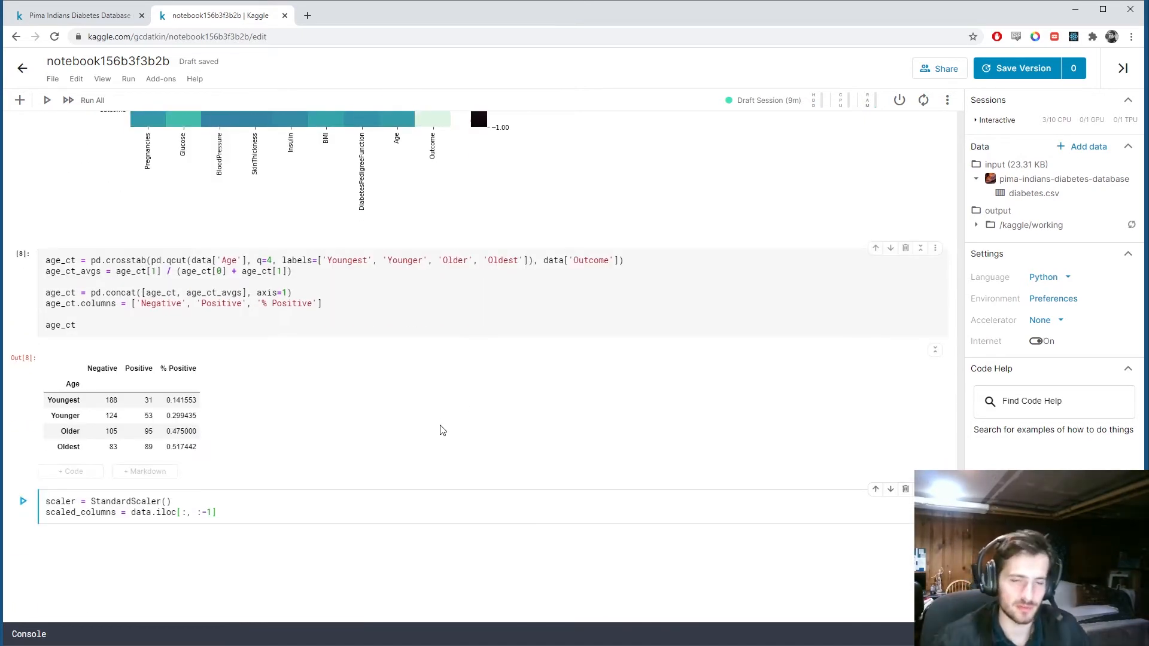
mouse_move(117, 536)
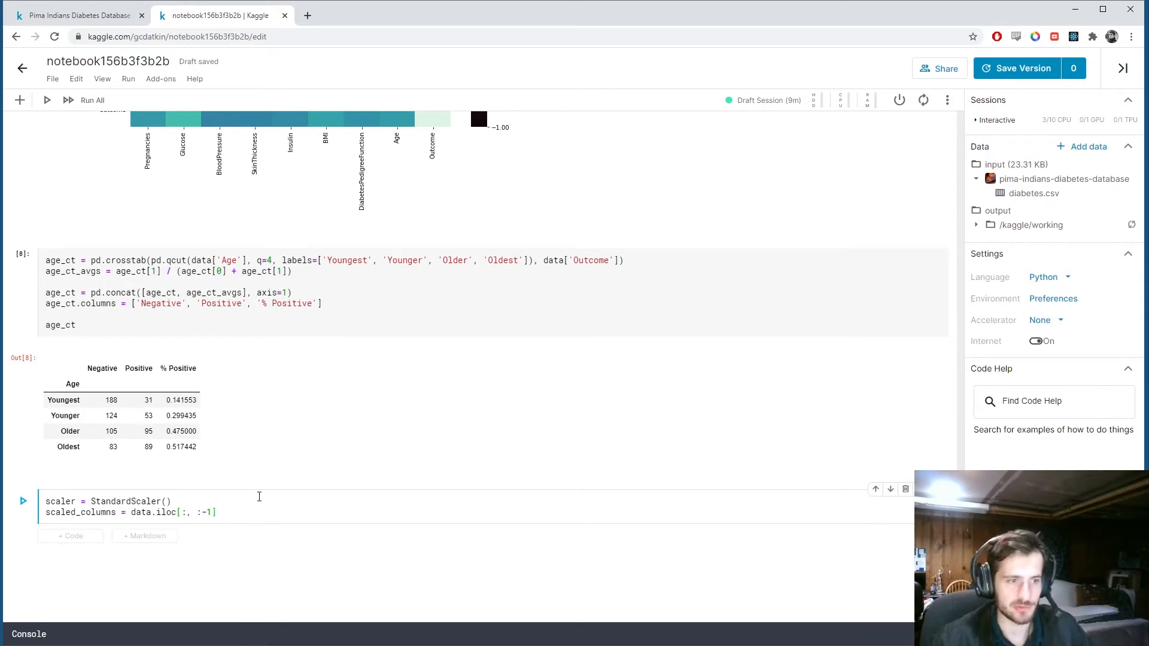
click(274, 513)
key(Return)
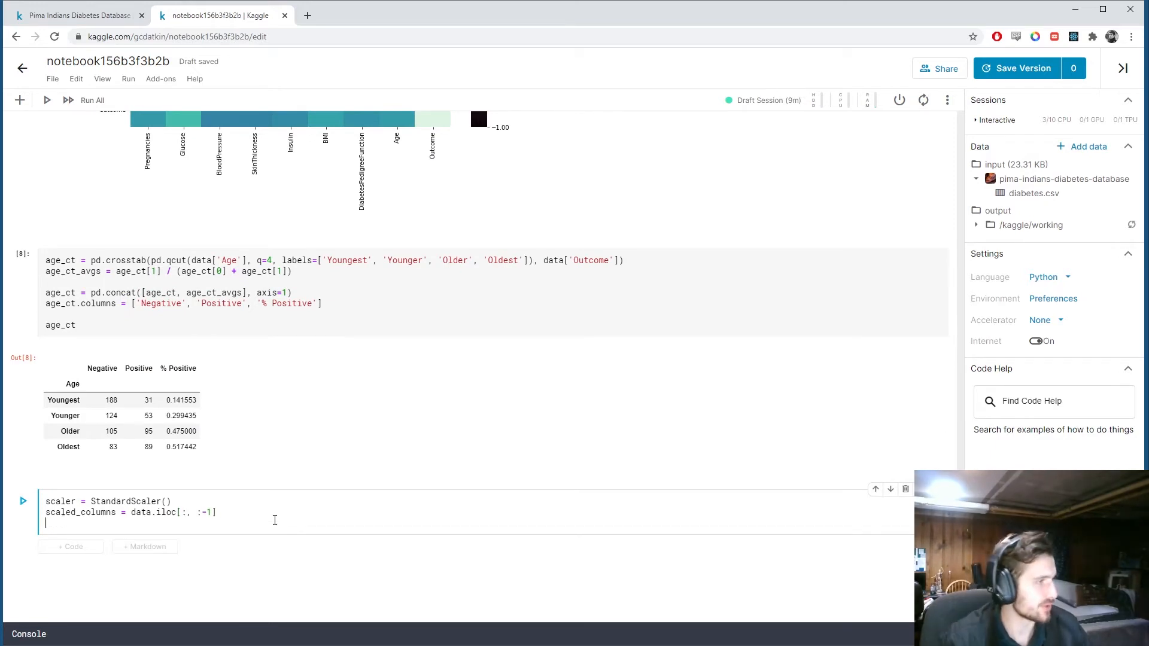
text(scaled_)
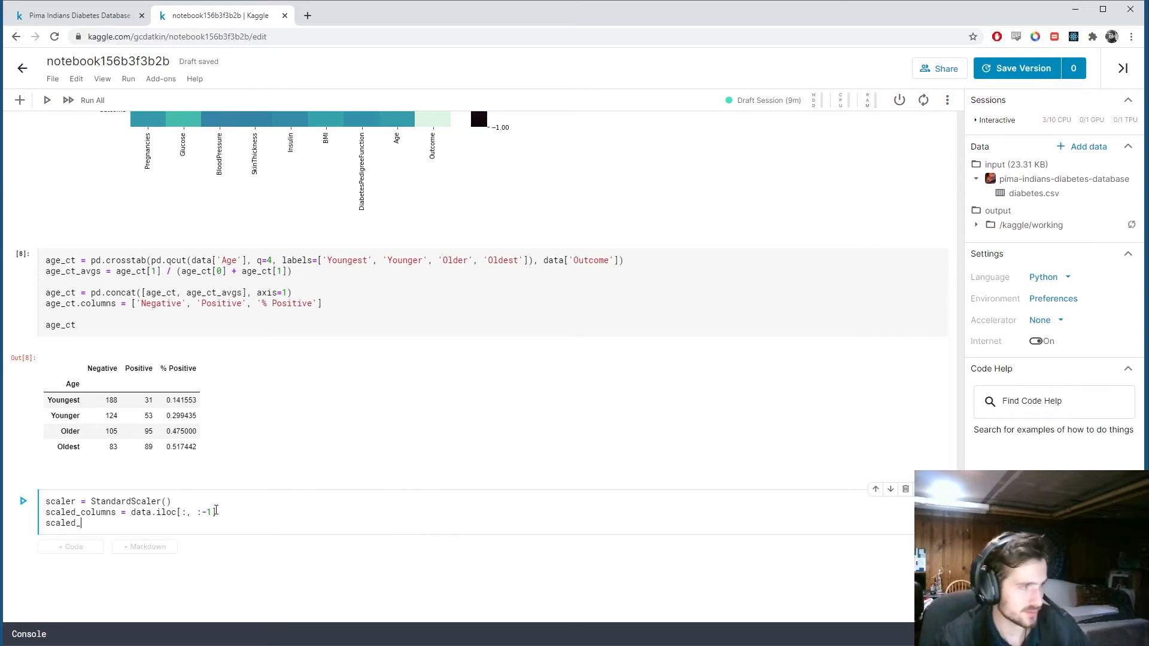
text(columns = )
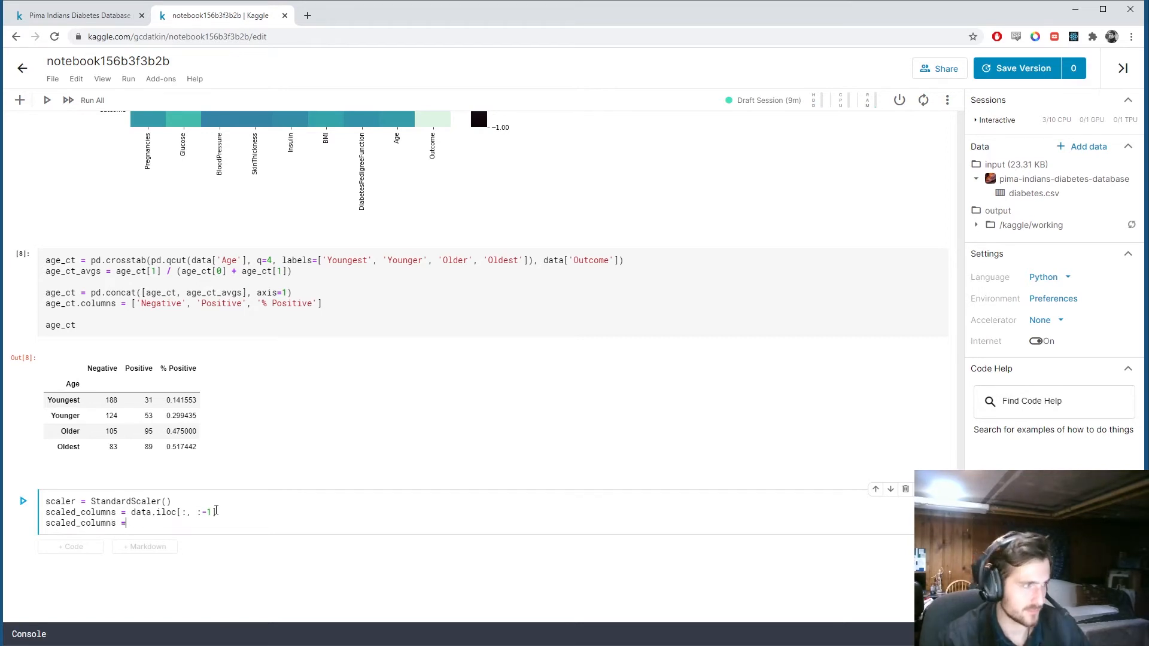
text(scale)
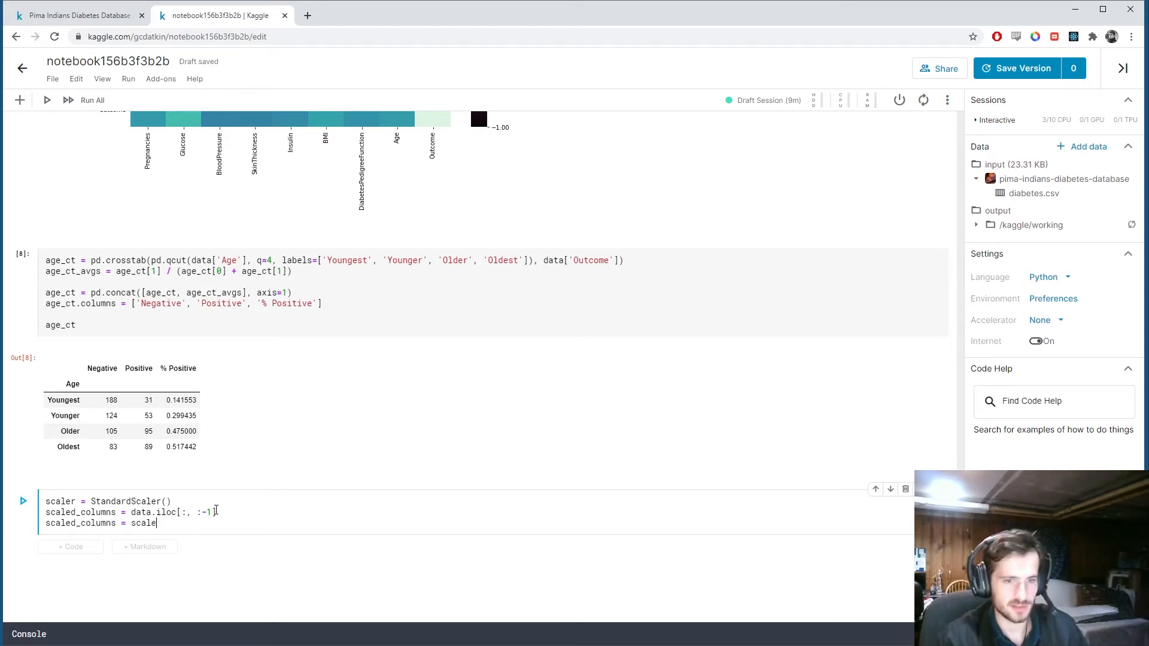
text(r.fit_trans)
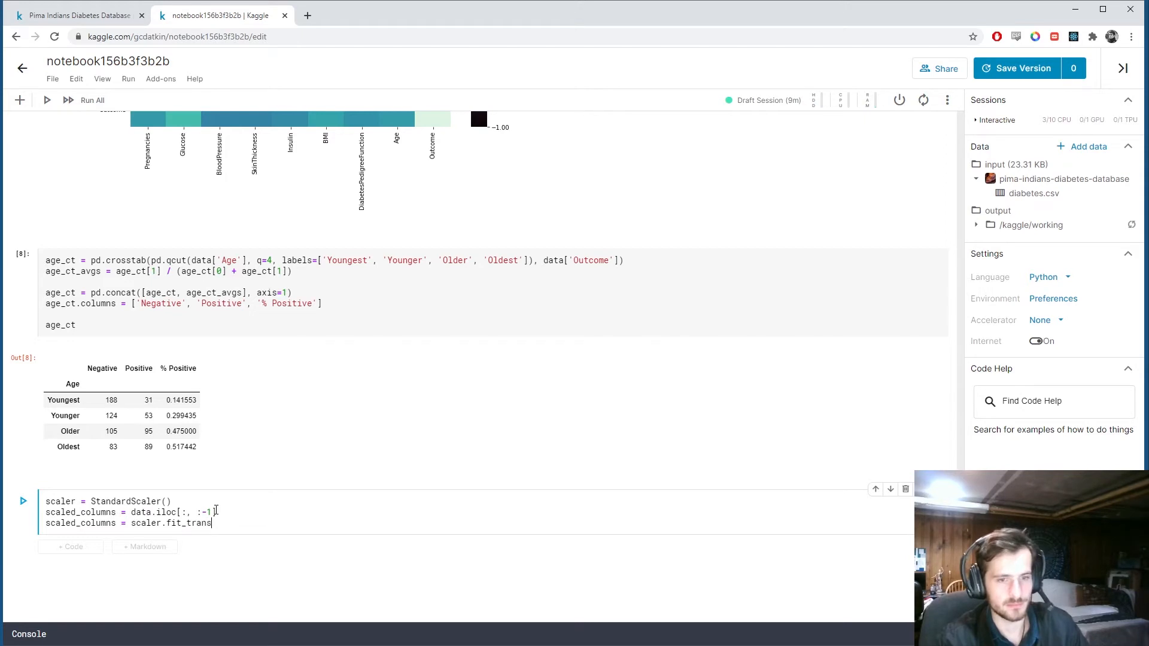
text(rm(scaled_columns)
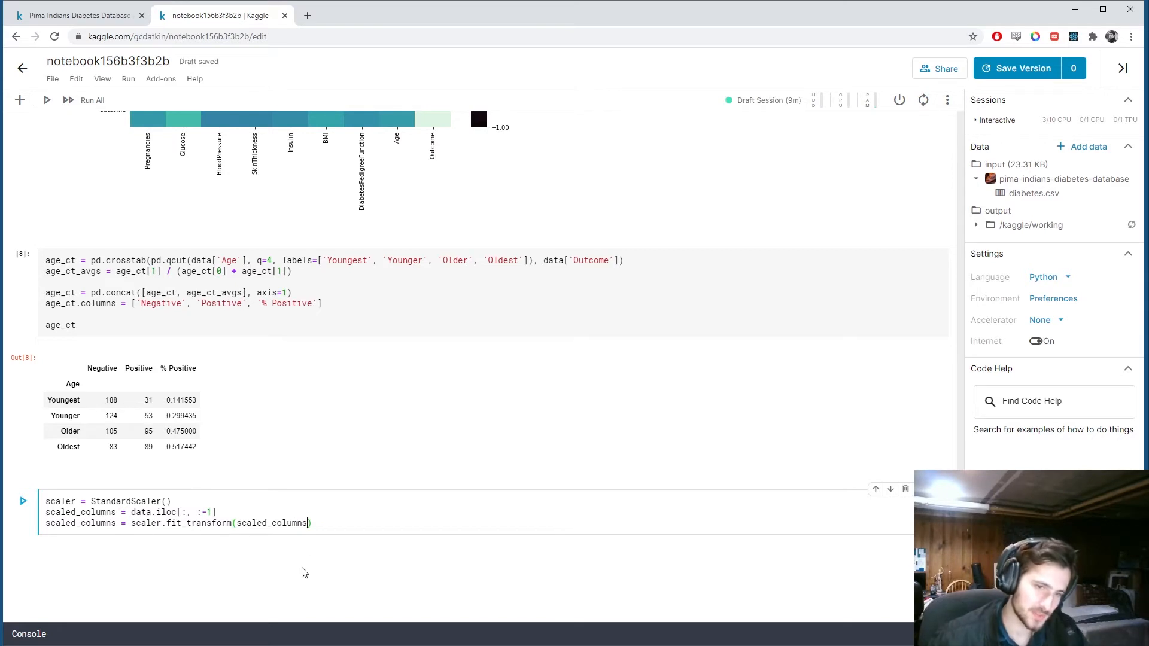
Wrap scaler.fit_transform(scaled_columns) in pd.DataFrame with columns=scaled_columns.columns.
drag(218, 513, 62, 513)
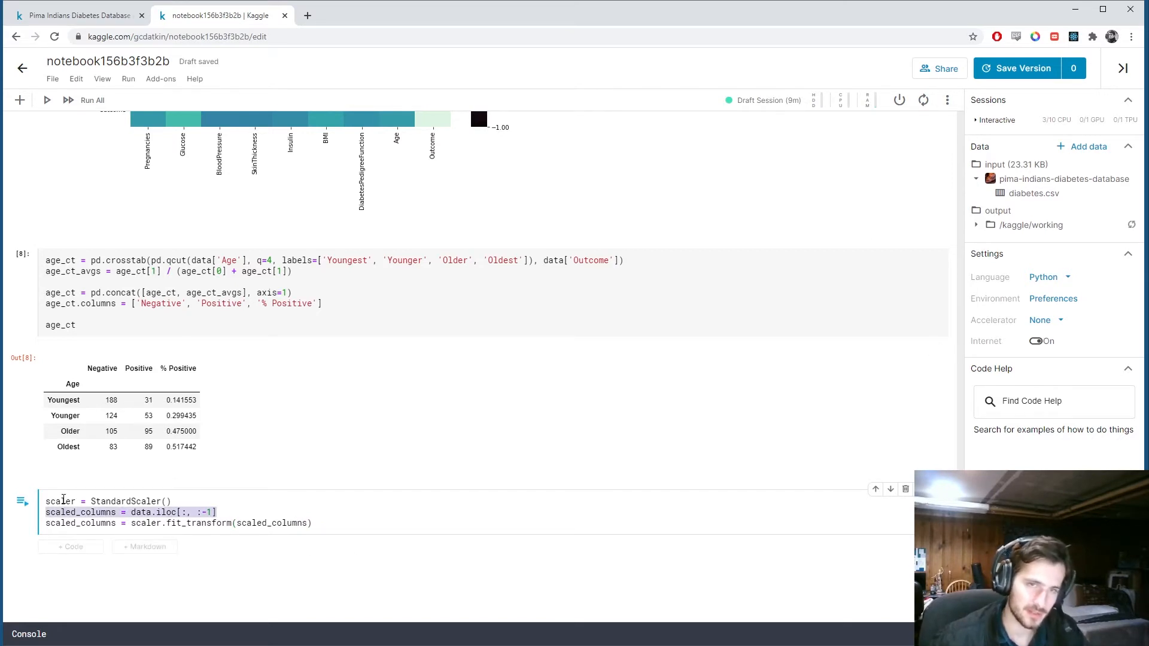
click(242, 524)
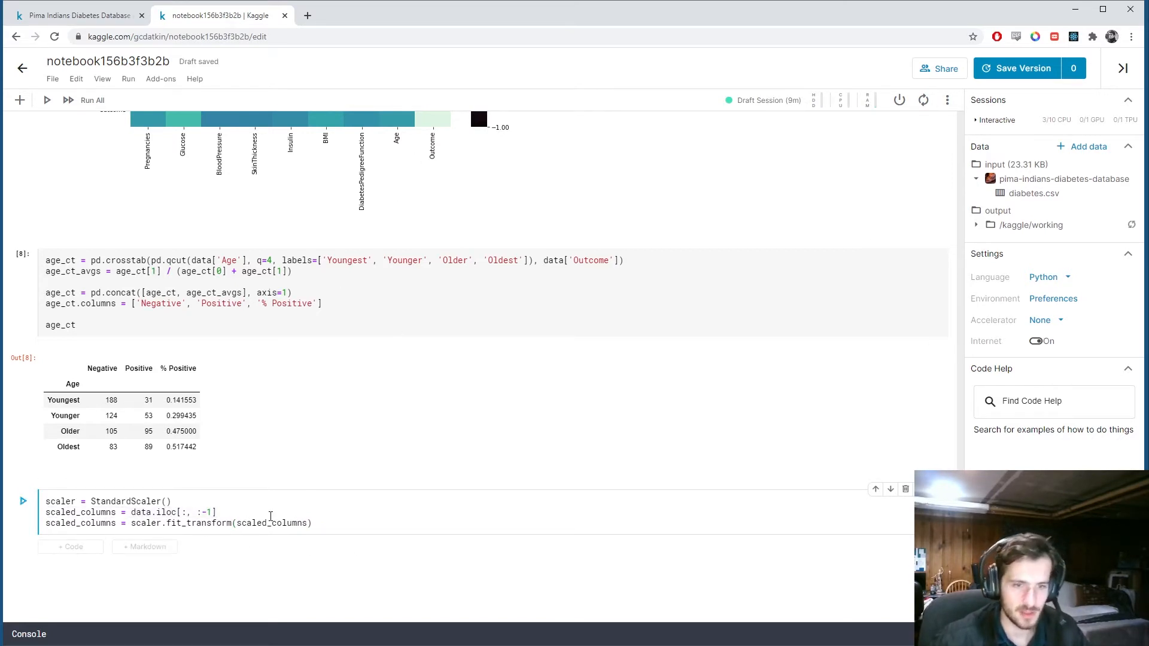
double_click(155, 523)
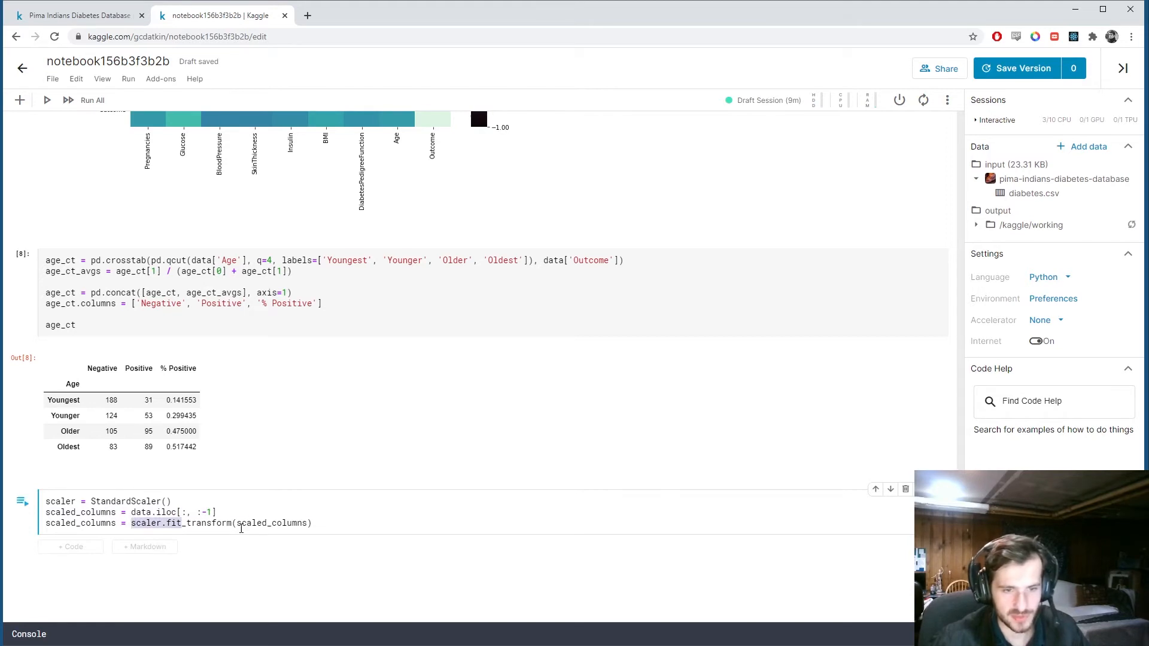
drag(155, 523, 312, 523)
click(157, 533)
click(131, 524)
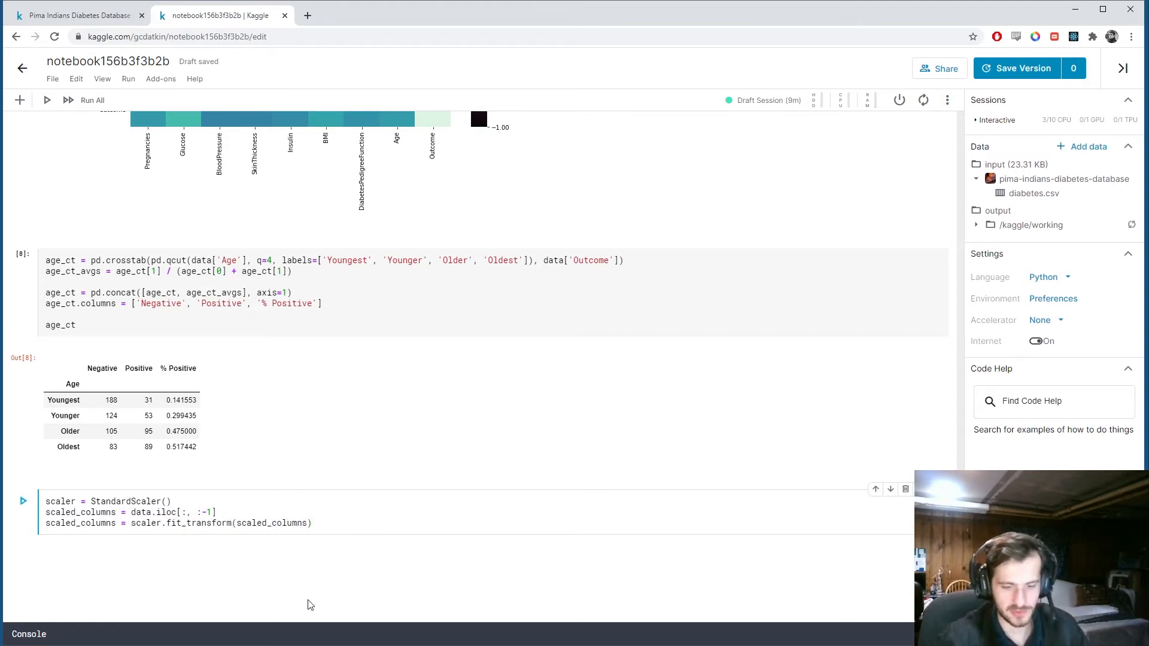
text(pd.Data)
text(Frame()
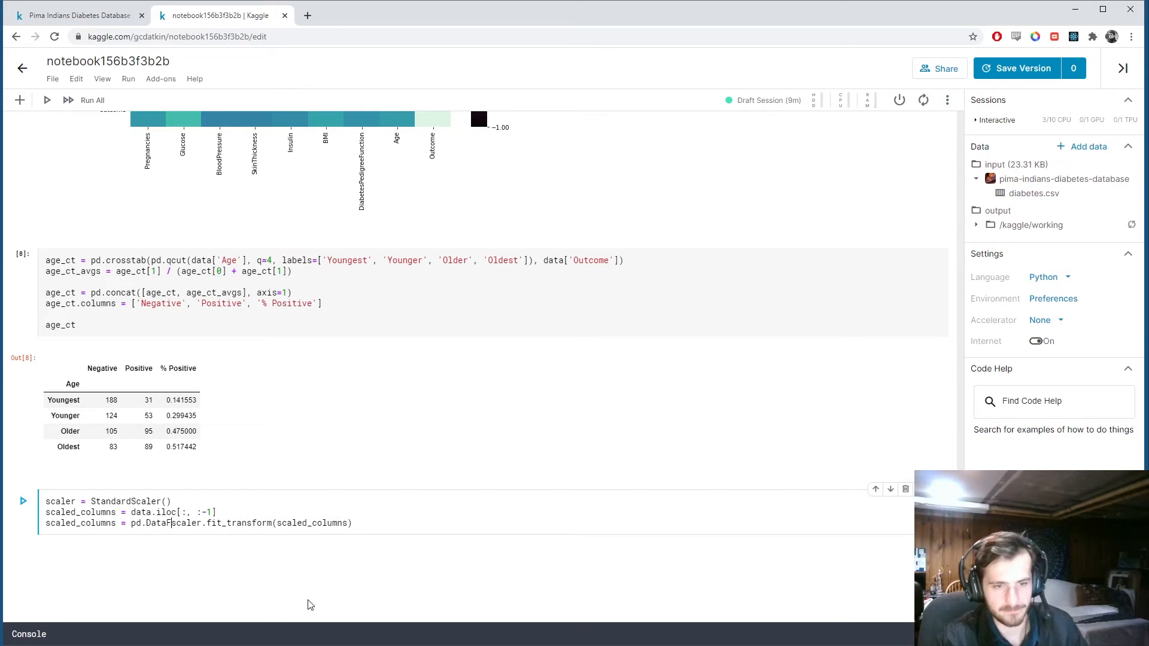
key(End)
text(), )
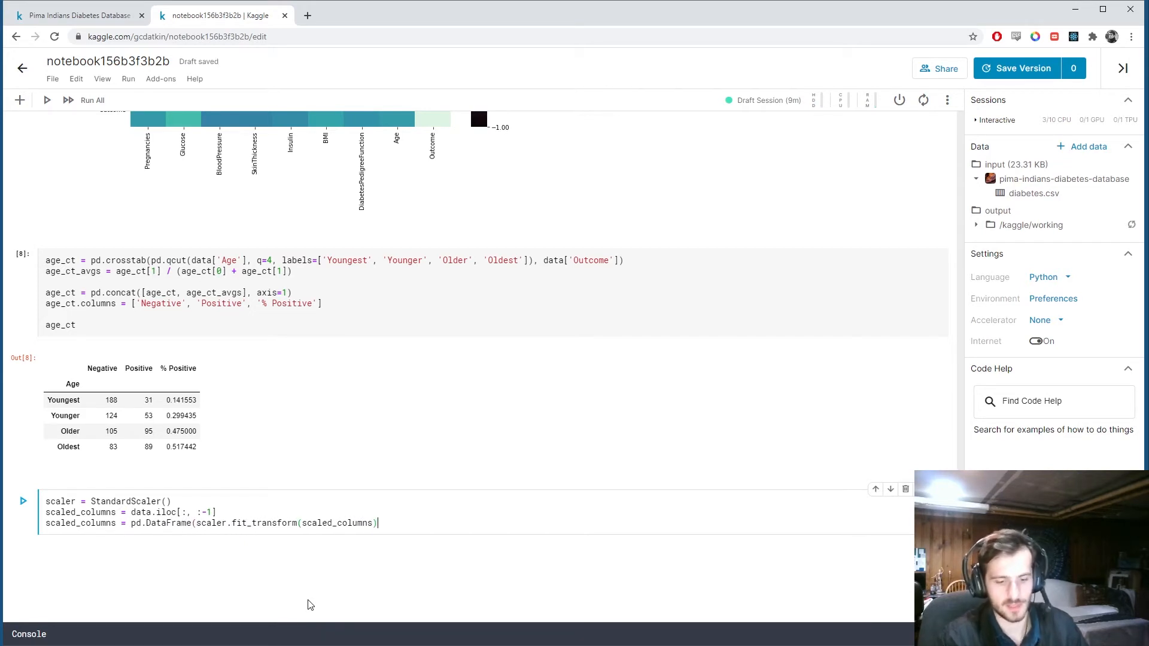
text(columns=)
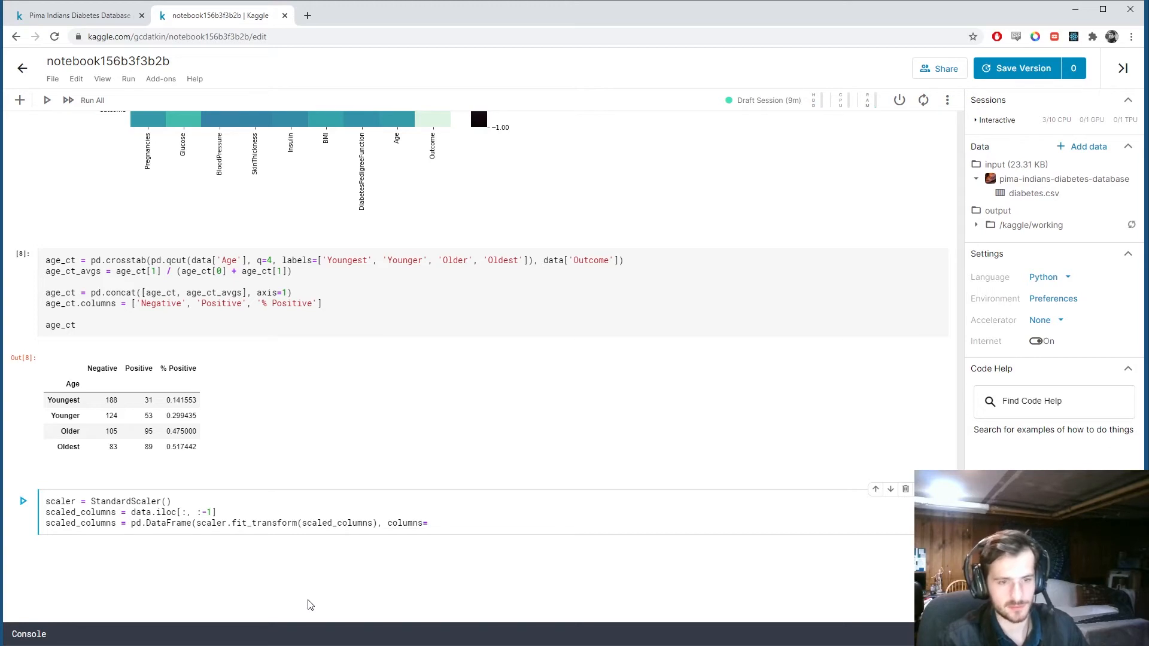
text(scaled_)
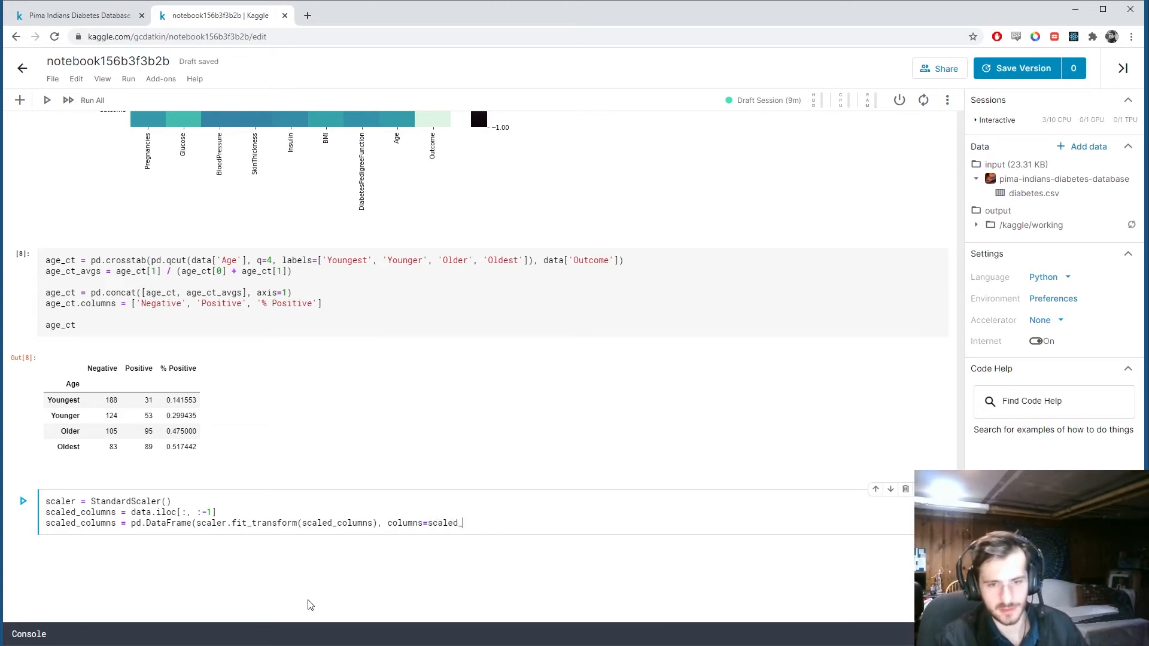
text(columns)
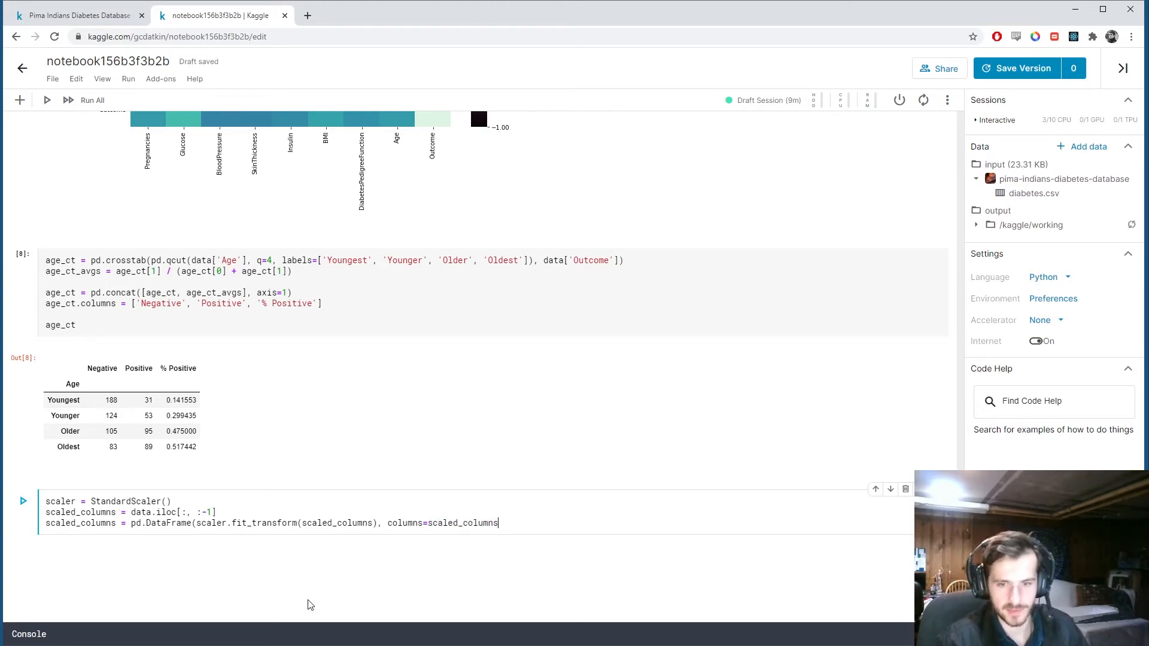
text(.columns))
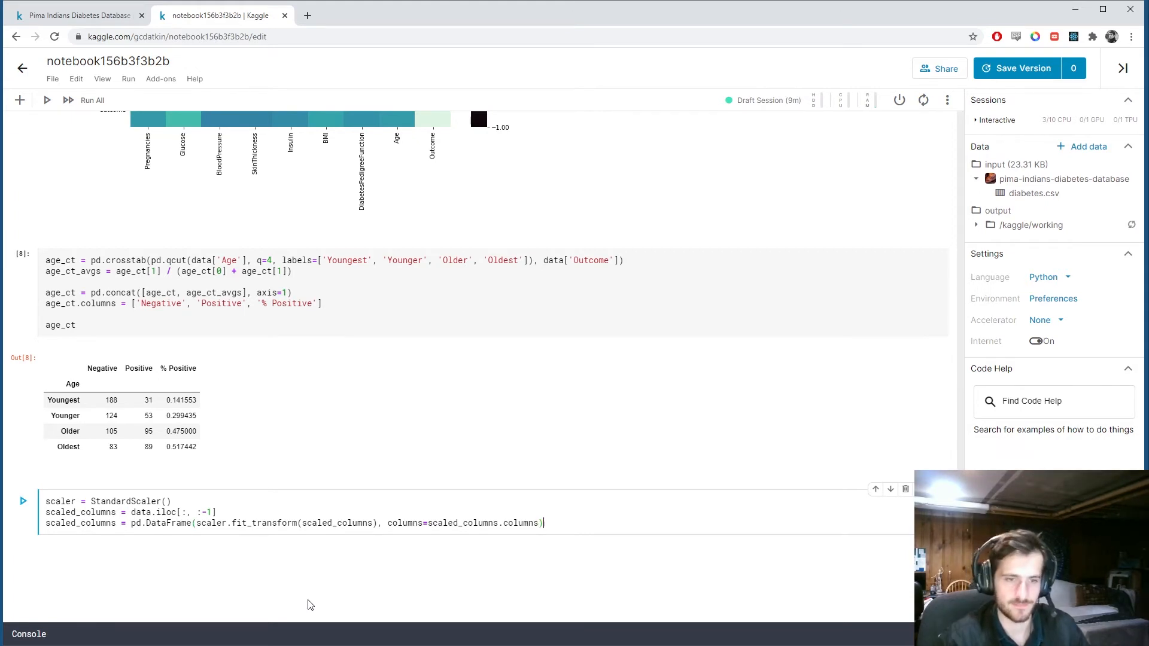
key(Return)
key(Return)
text(p)
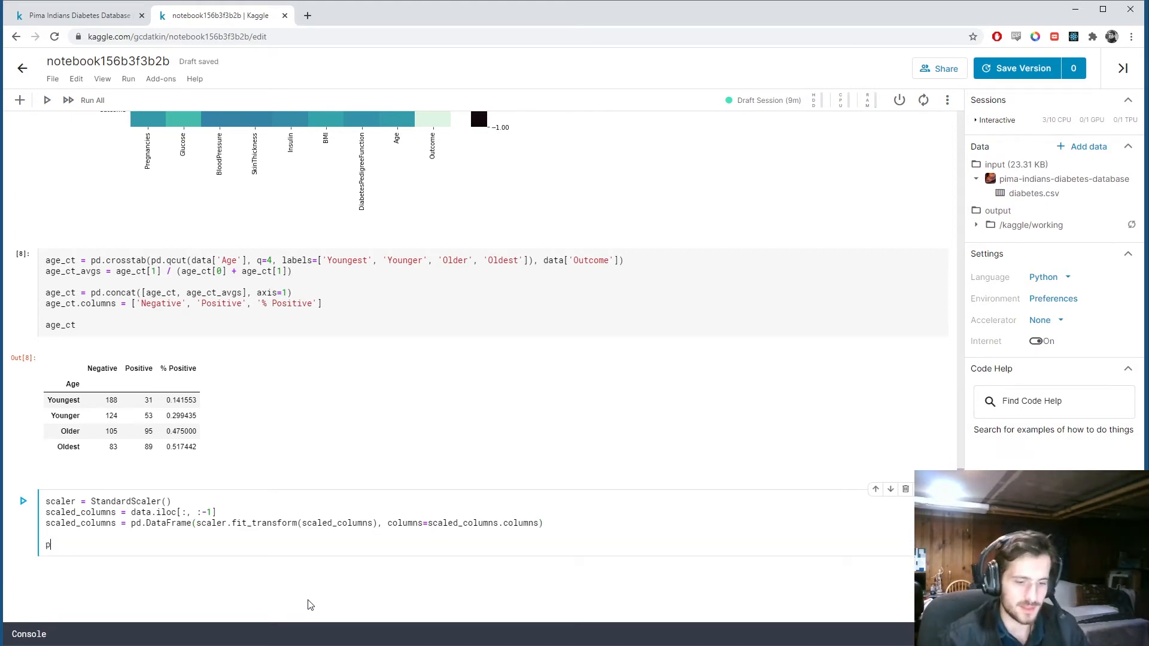
text(()
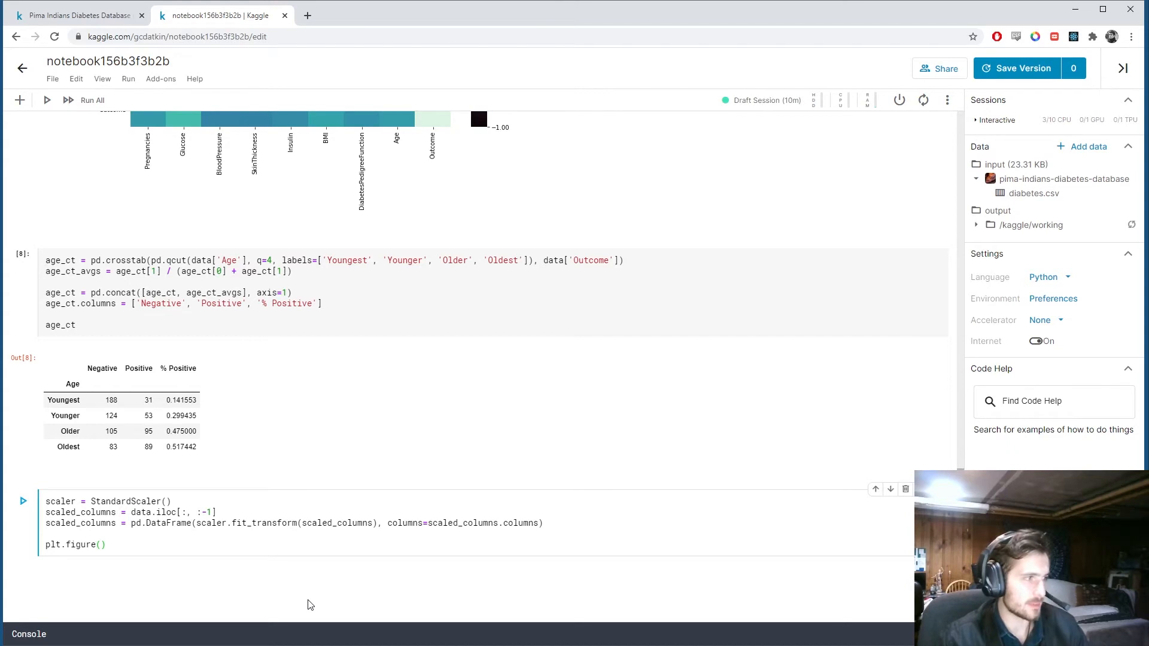
text(figsize=)
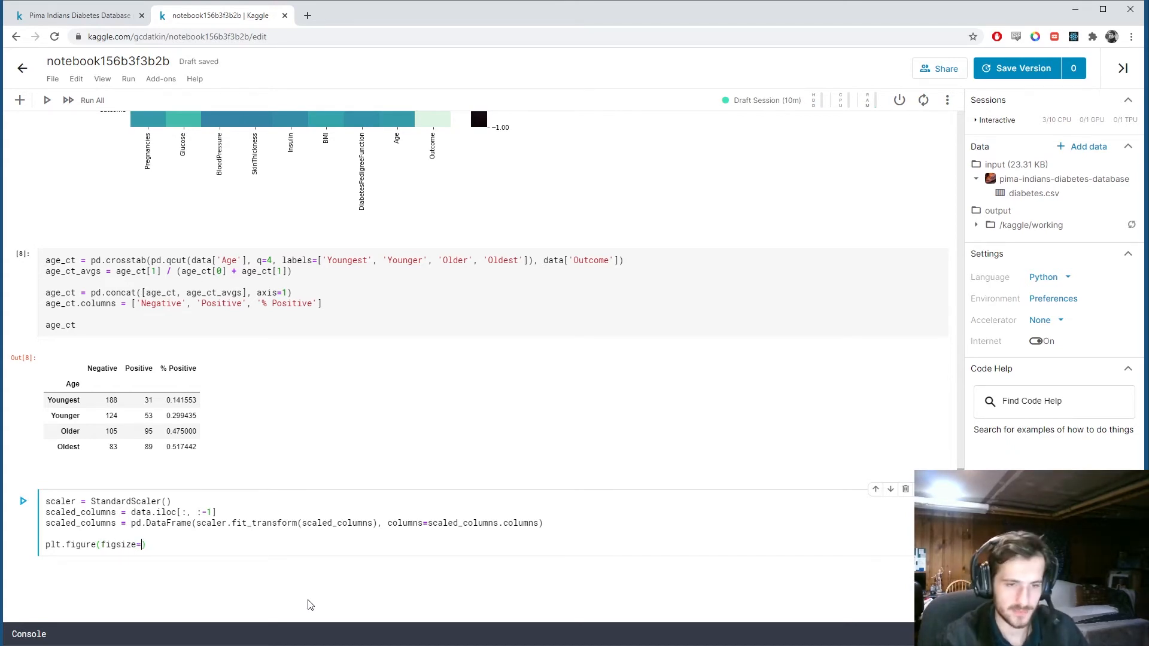
text((18, 10)
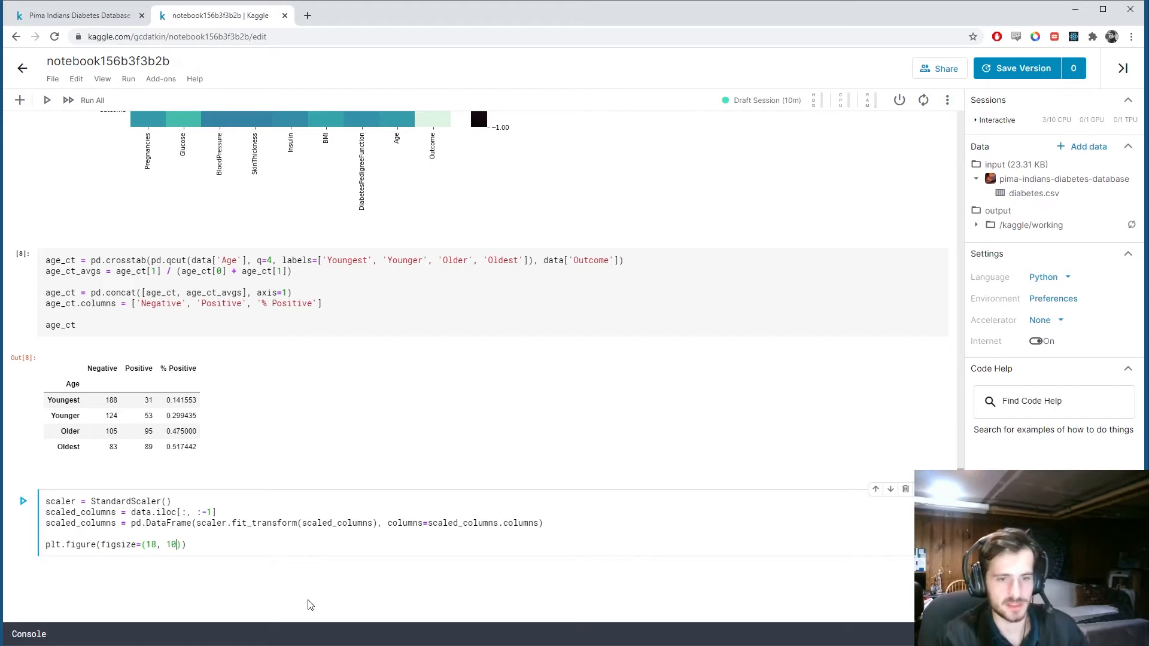
text())
Add a for loop over the columns of scaled_columns below the figure size line.
key(Return)
scroll(403, 400, down, 1)
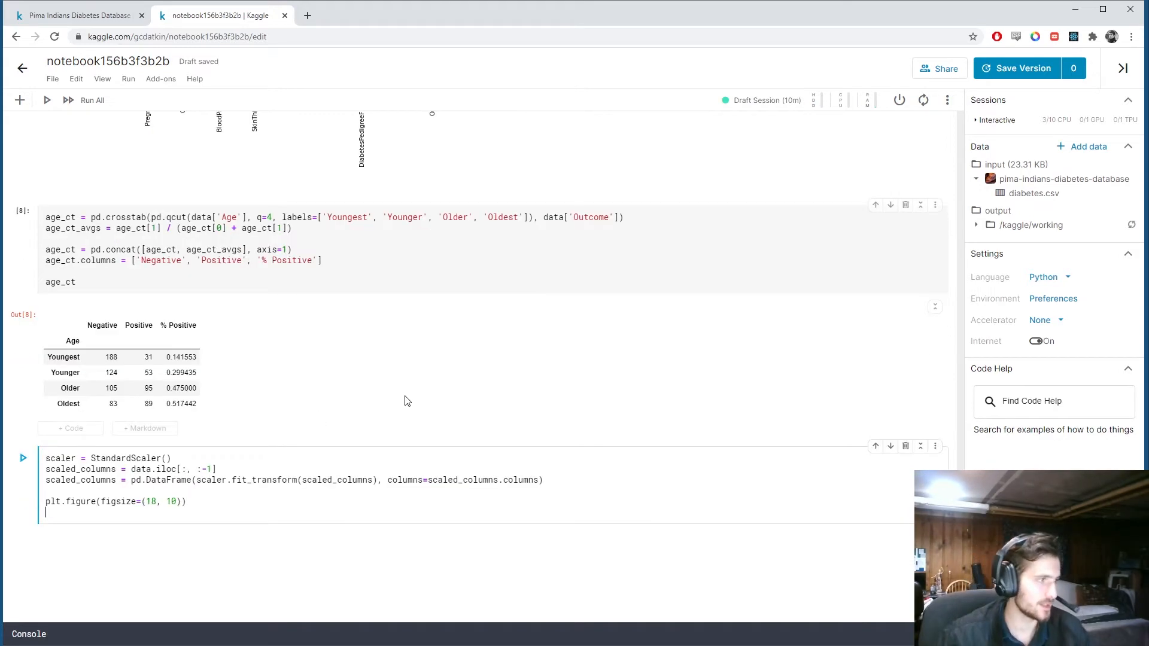
text(forcolumn )
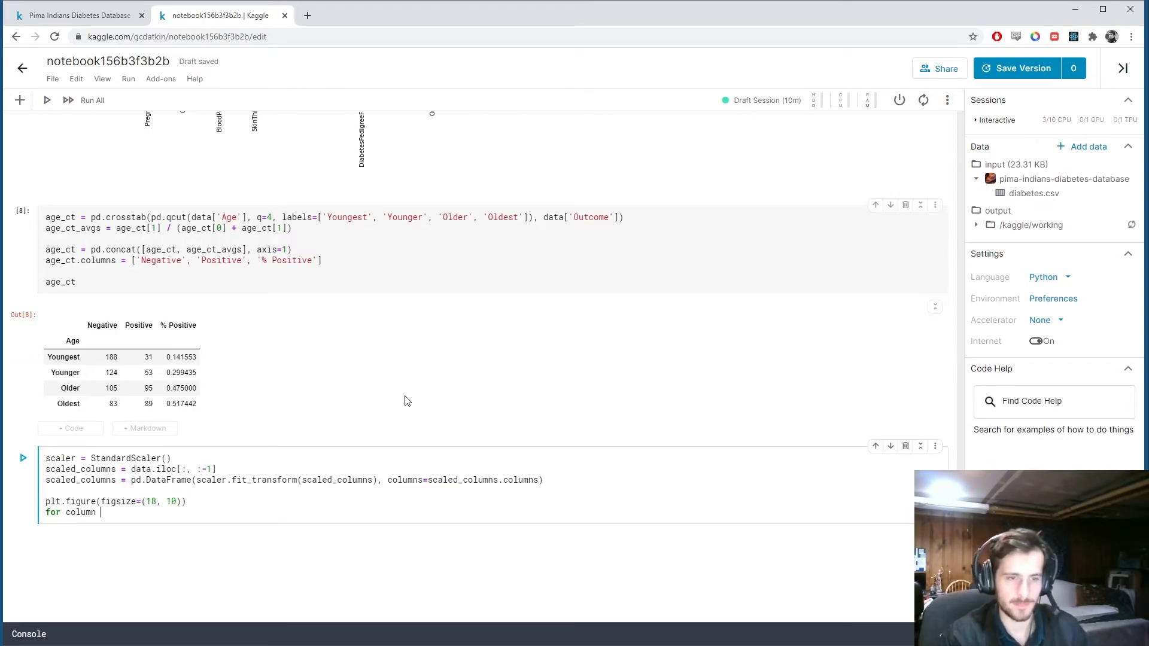
text(in d)
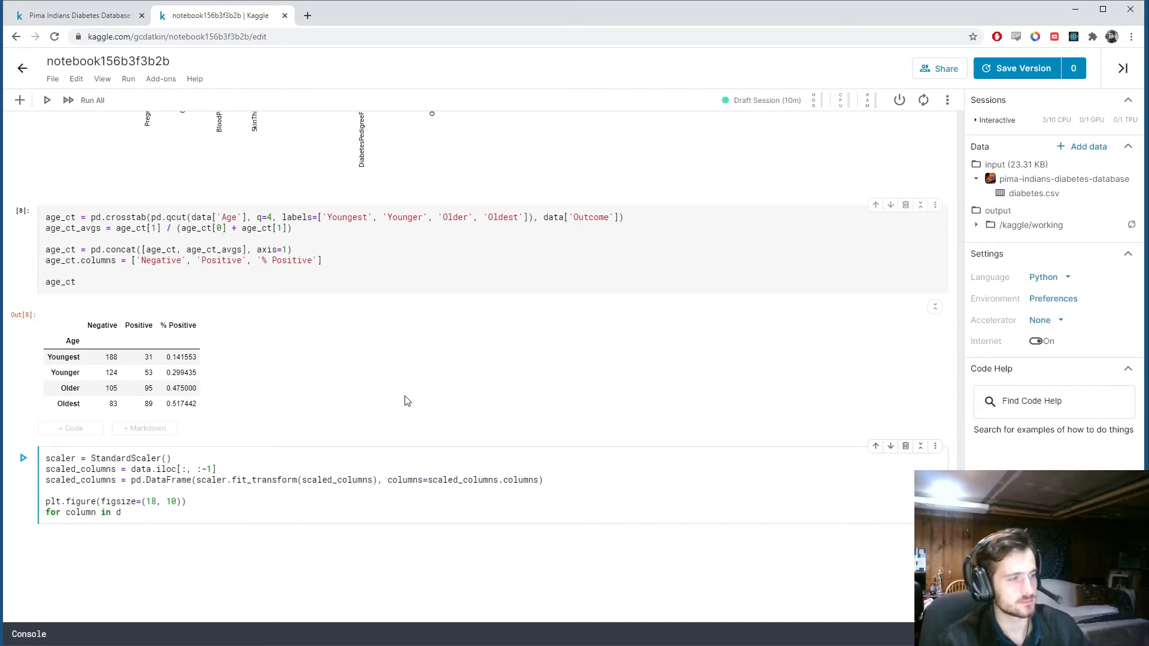
key(BackSpace)
text(s)
text(d)
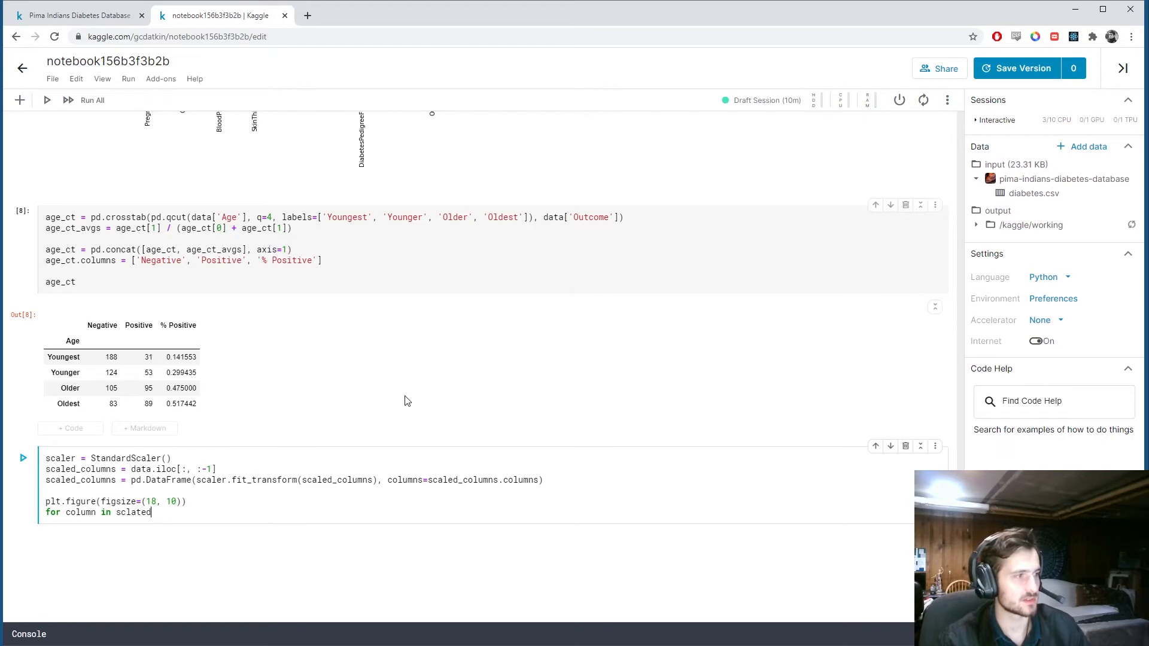
text(mns)
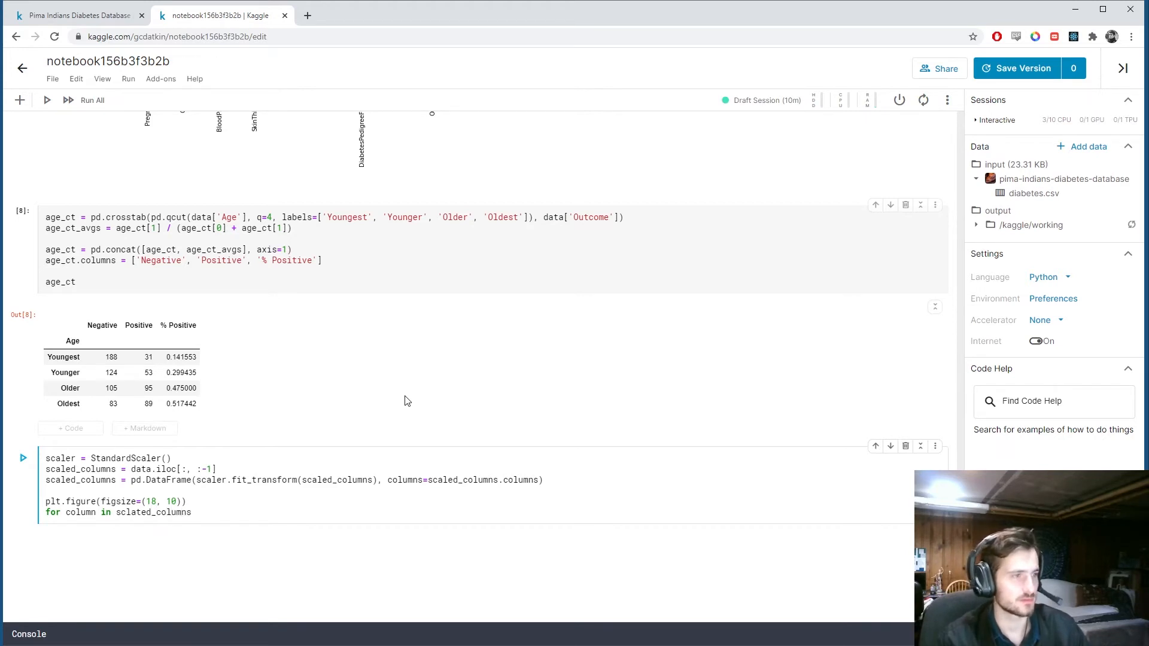
key(ctrl+BackSpace)
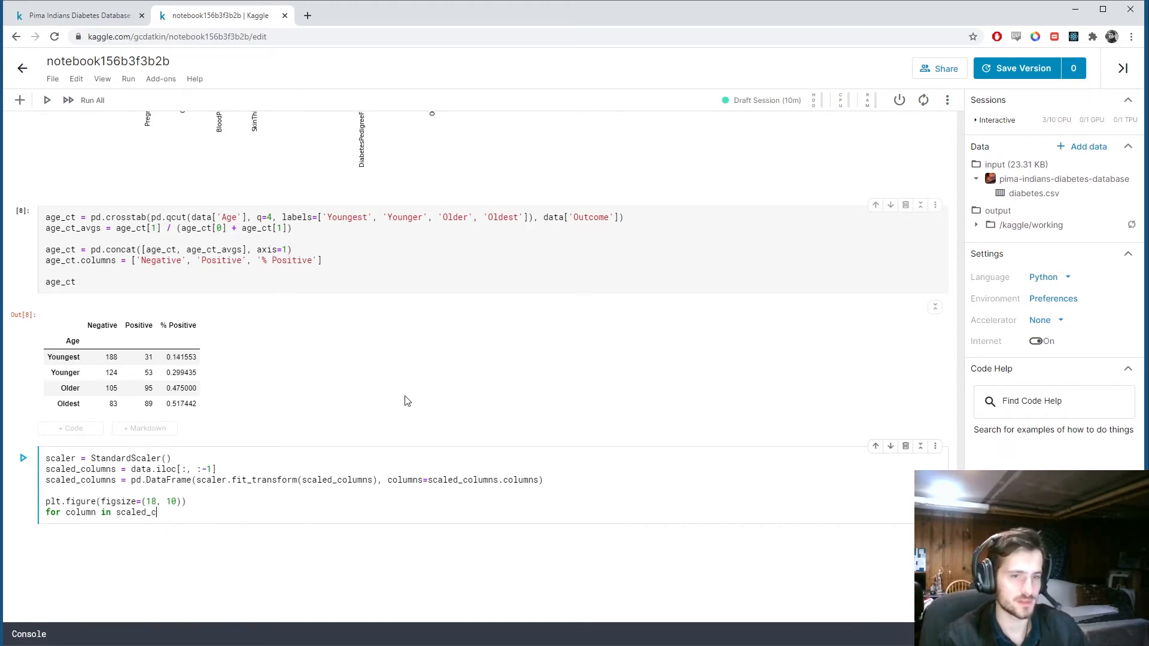
text(olu)
key(BackSpace)
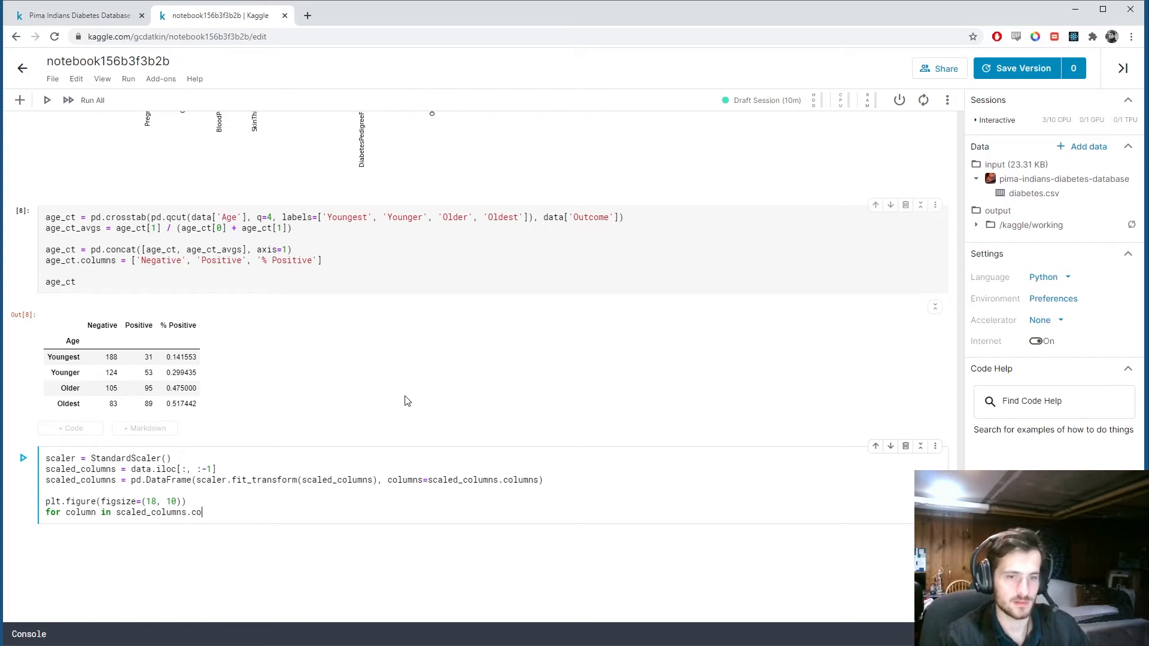
text(columns:)
key(Return)
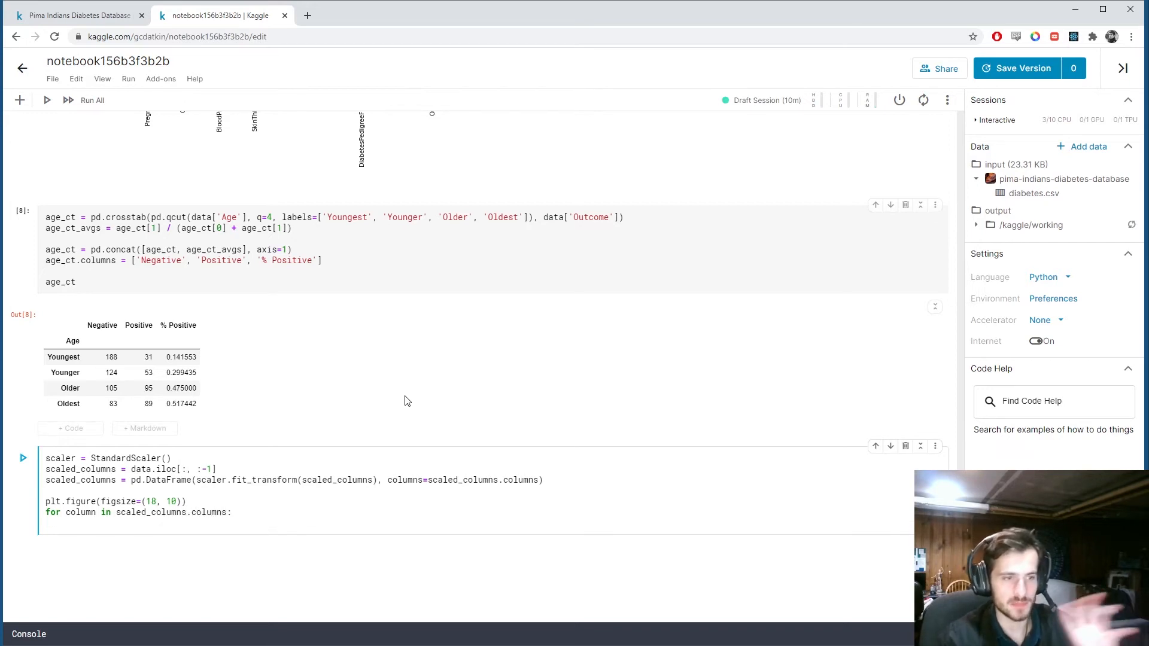
text(sns)
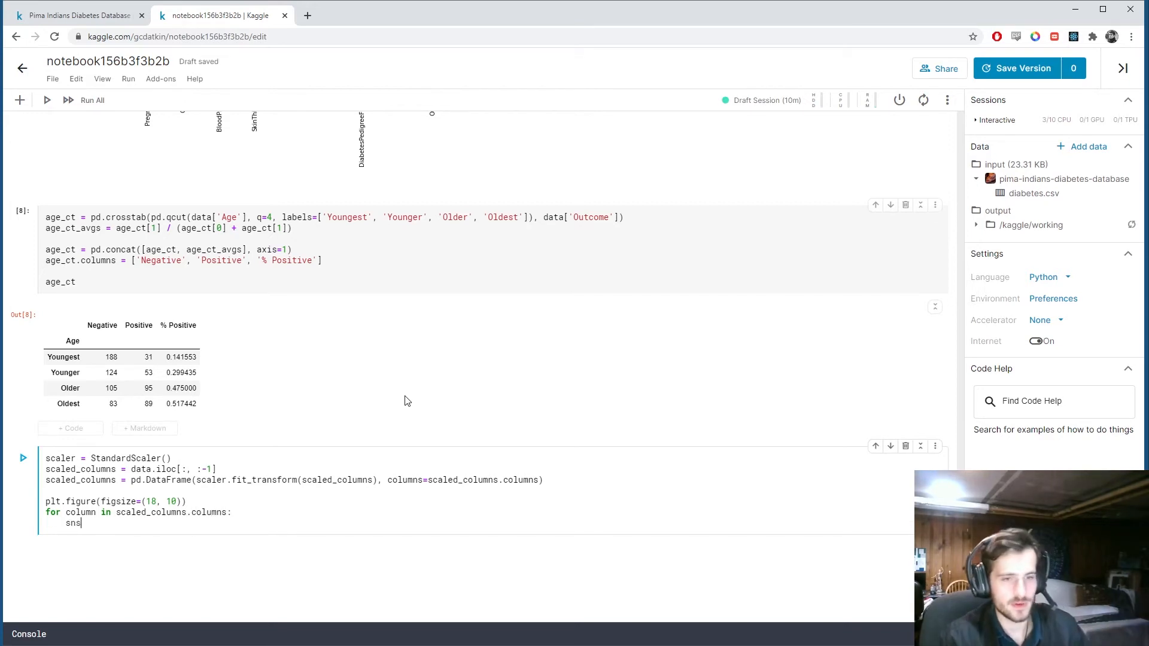
text(.kdeplot)
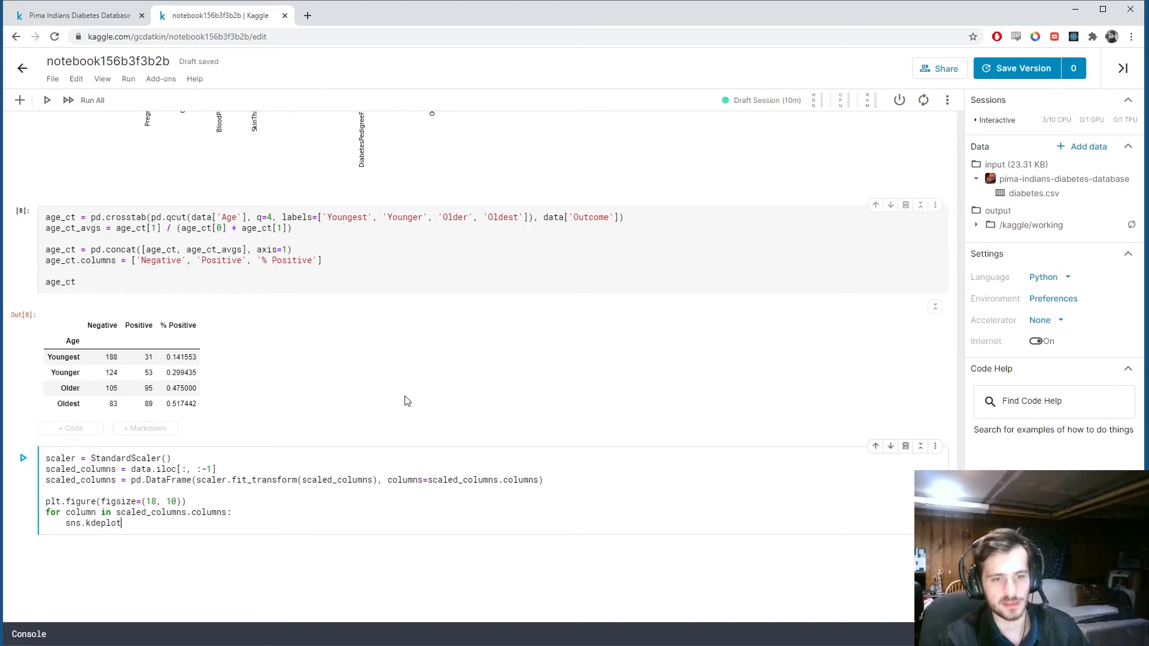
text(()
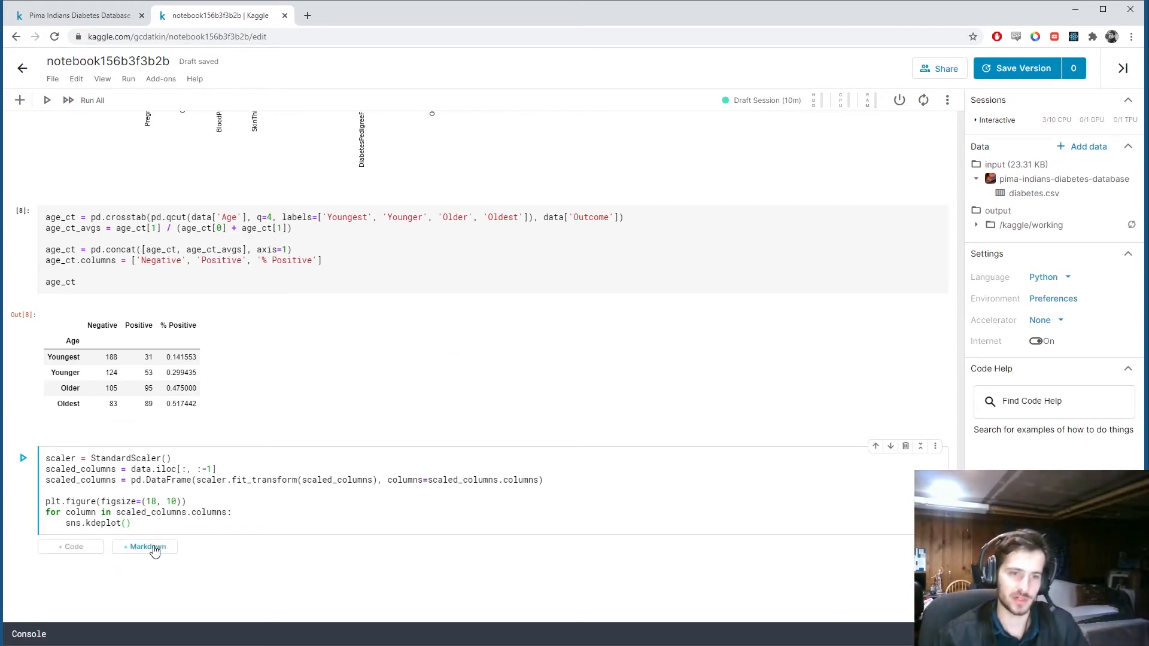
mouse_move(158, 539)
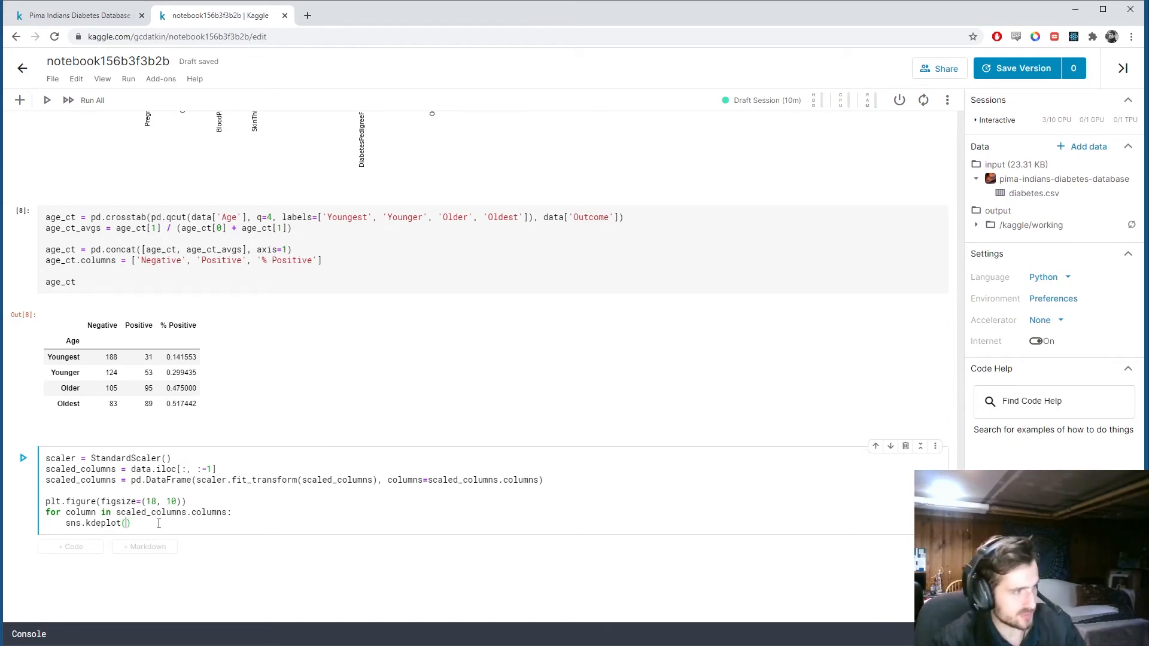
text(scaled_colum)
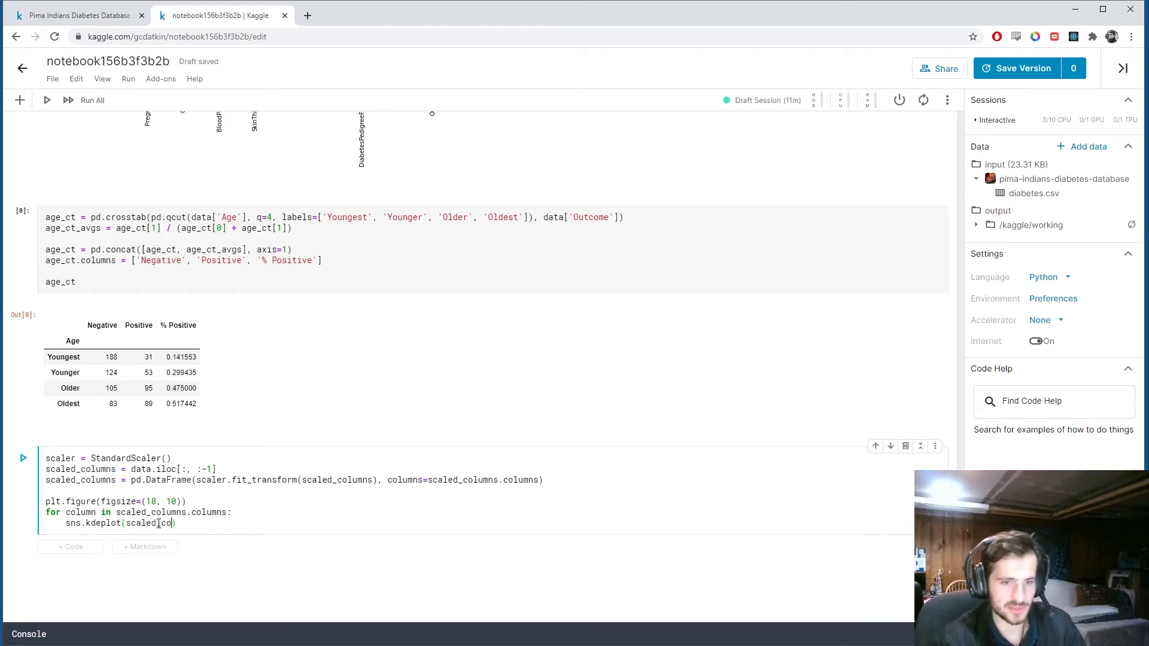
text(ns[column], )
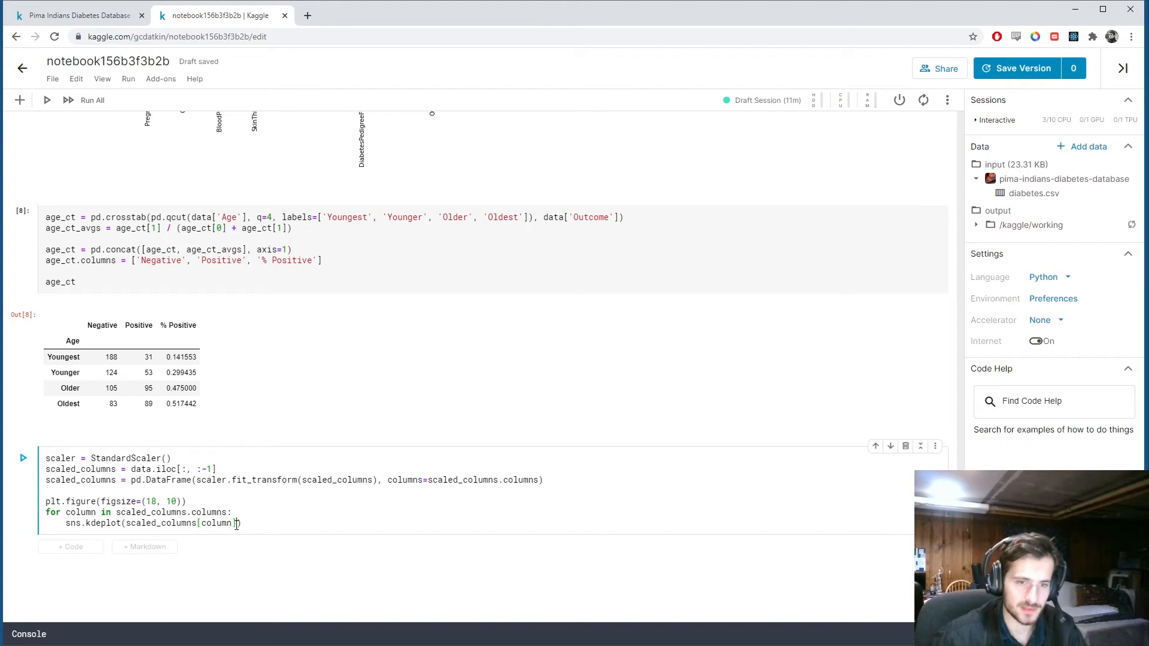
text(shade=T)
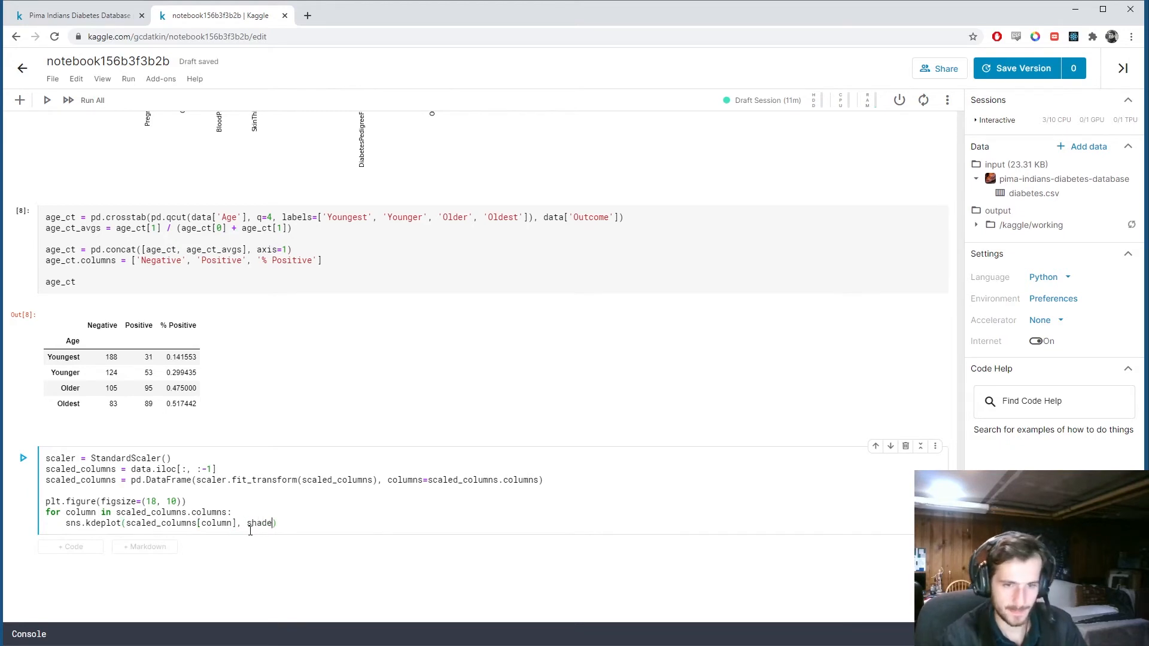
text(rue)
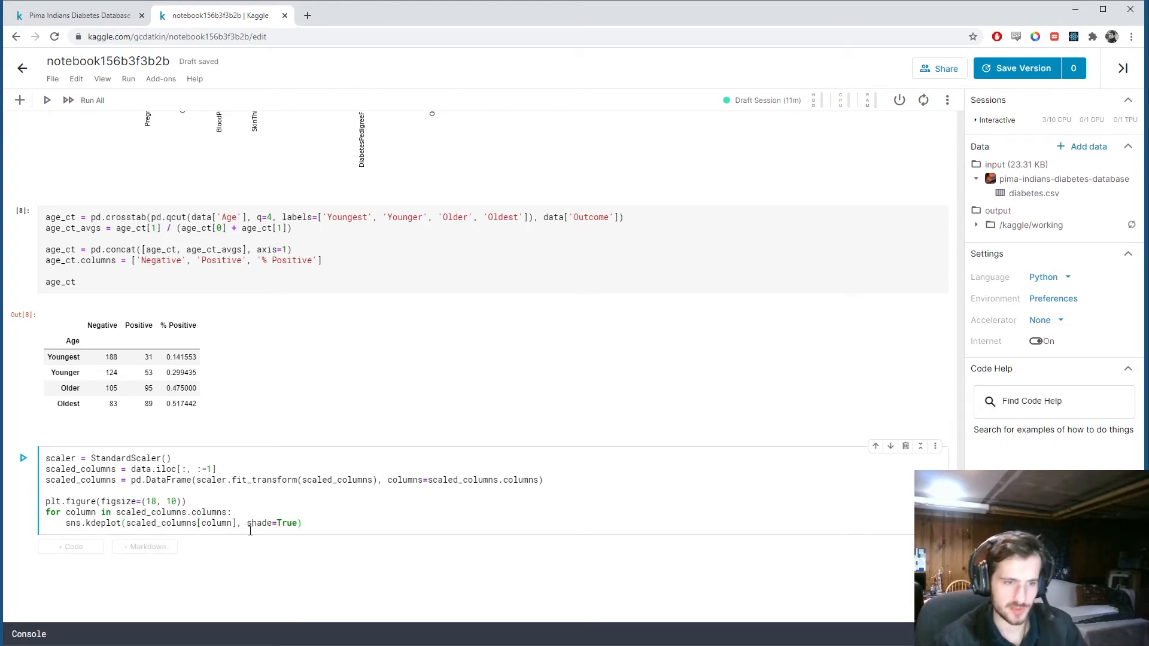
Draw sns.kdeplot(scaled_columns[column], shade=True) in the loop, dedent plt.show(), and run the cell.
key(Return)
text(plt.show())
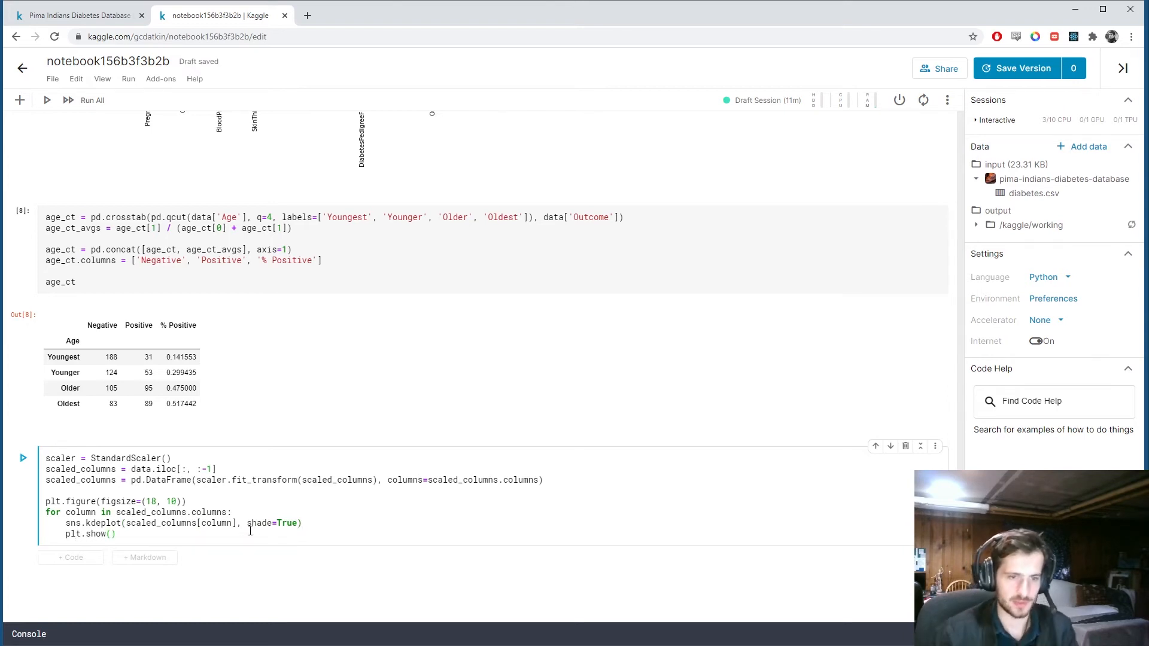
key(BackSpace)
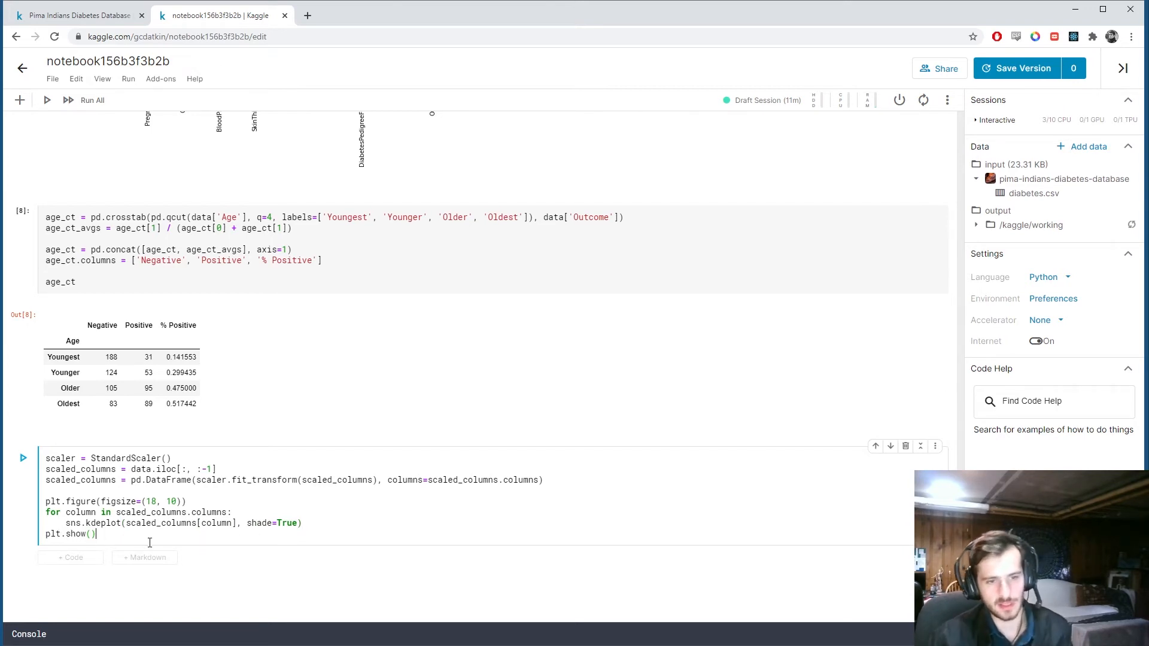
key(shift+Return)
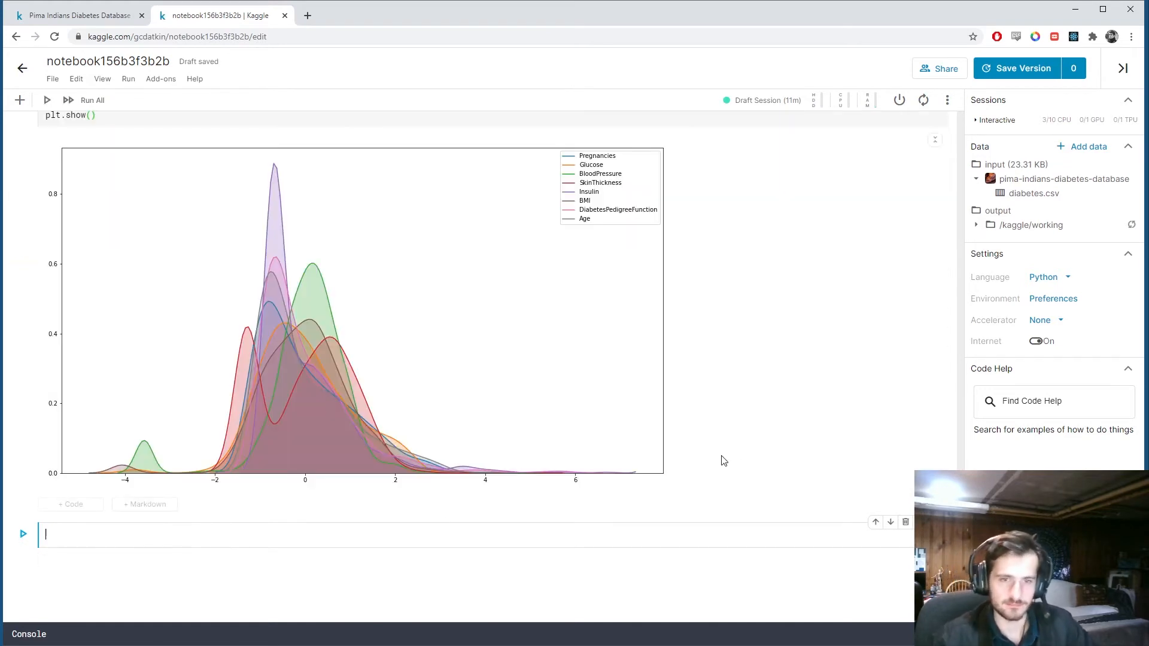
scroll(723, 458, up, 2)
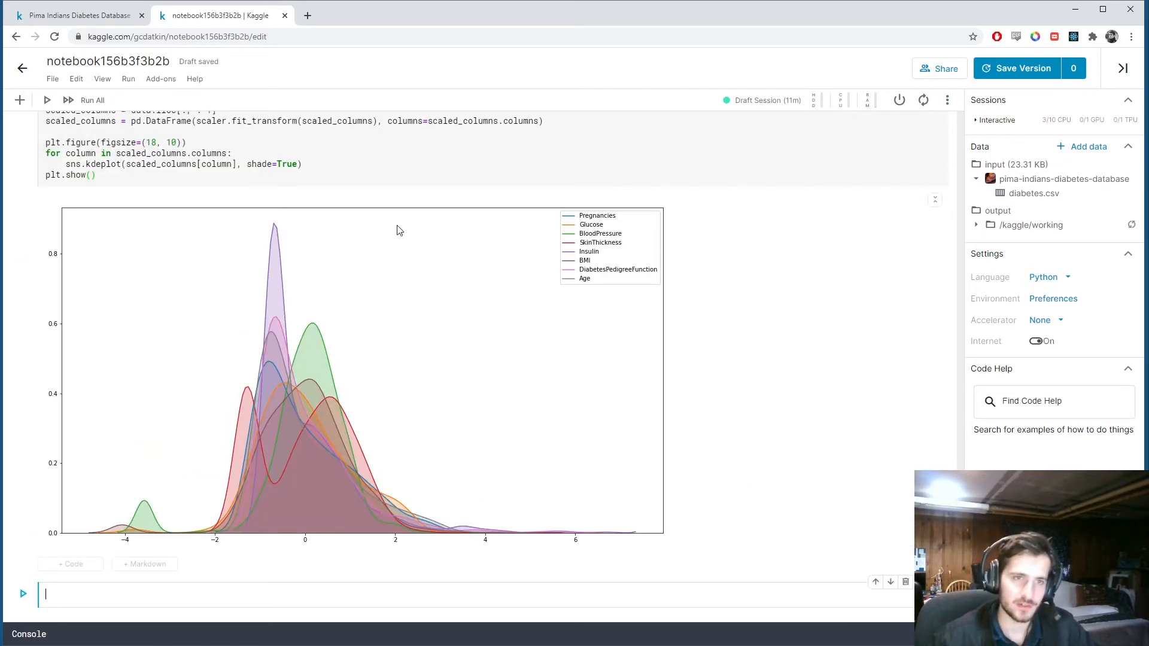
scroll(396, 230, up, 1)
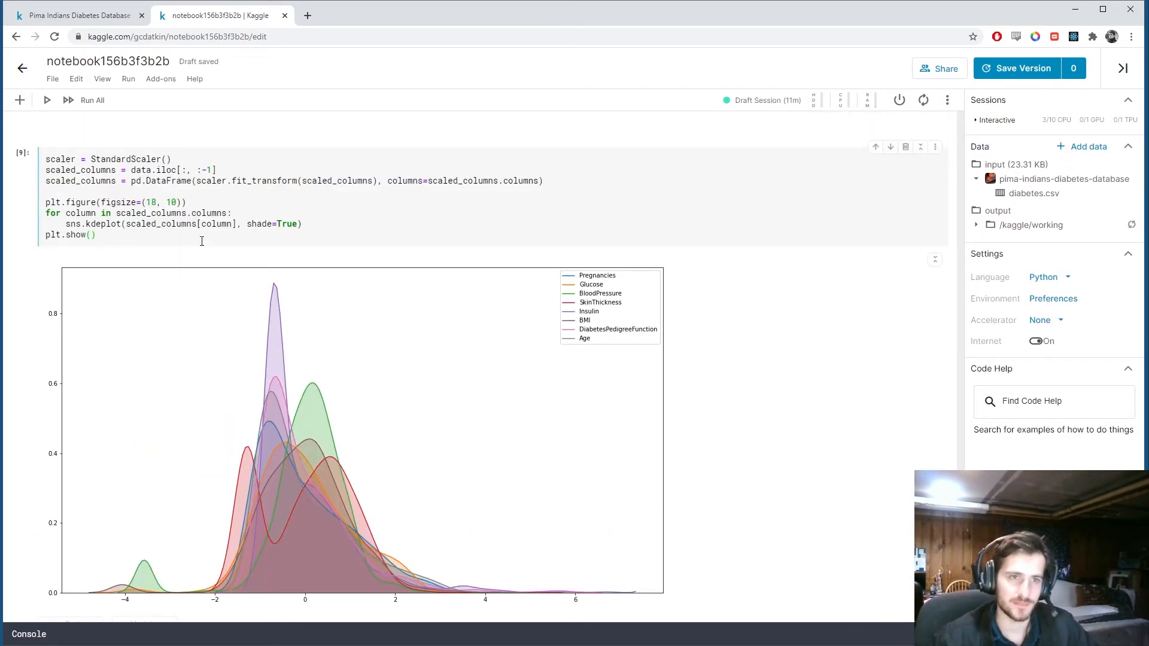
scroll(276, 335, down, 1)
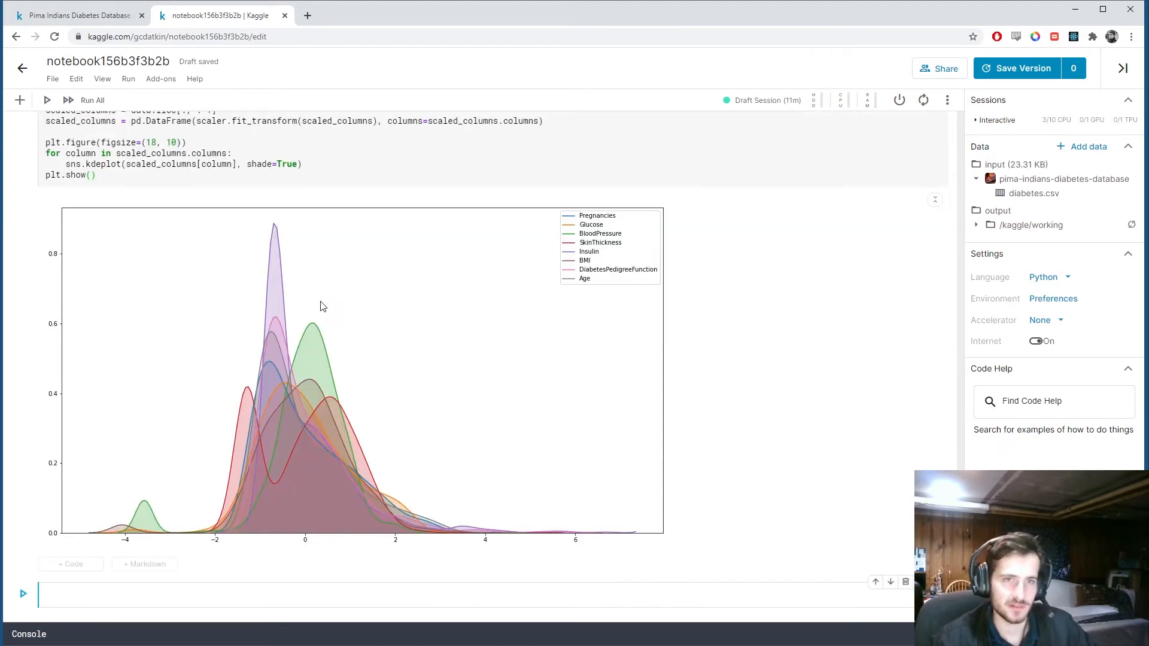
double_click(162, 164)
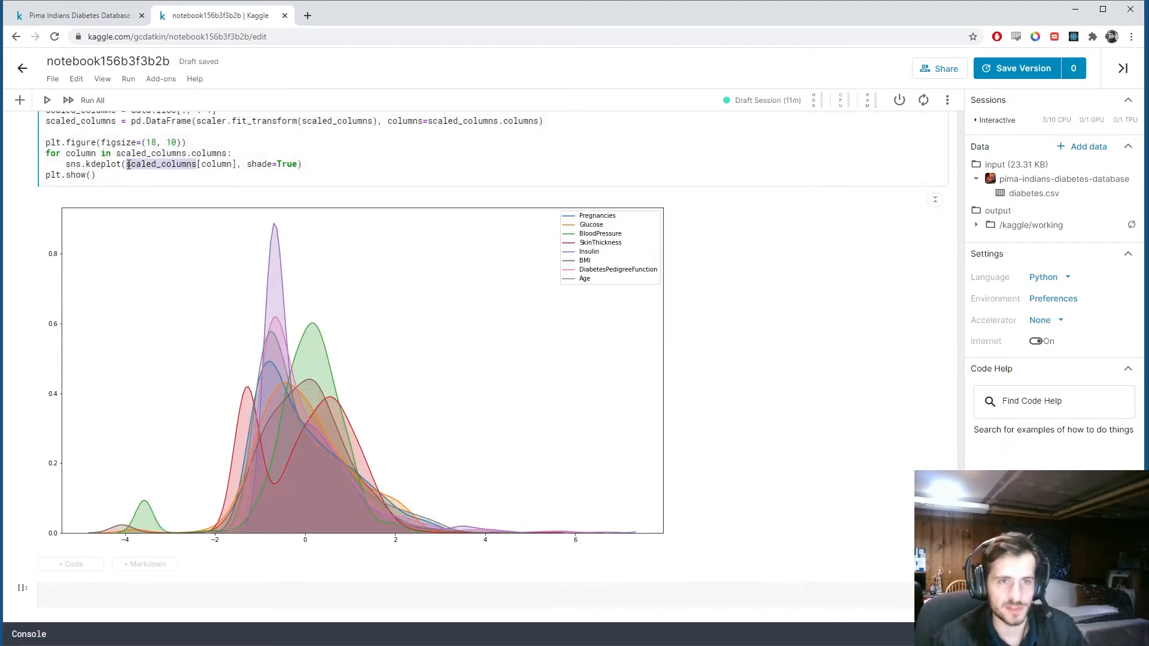
text(data)
key(shift+Return)
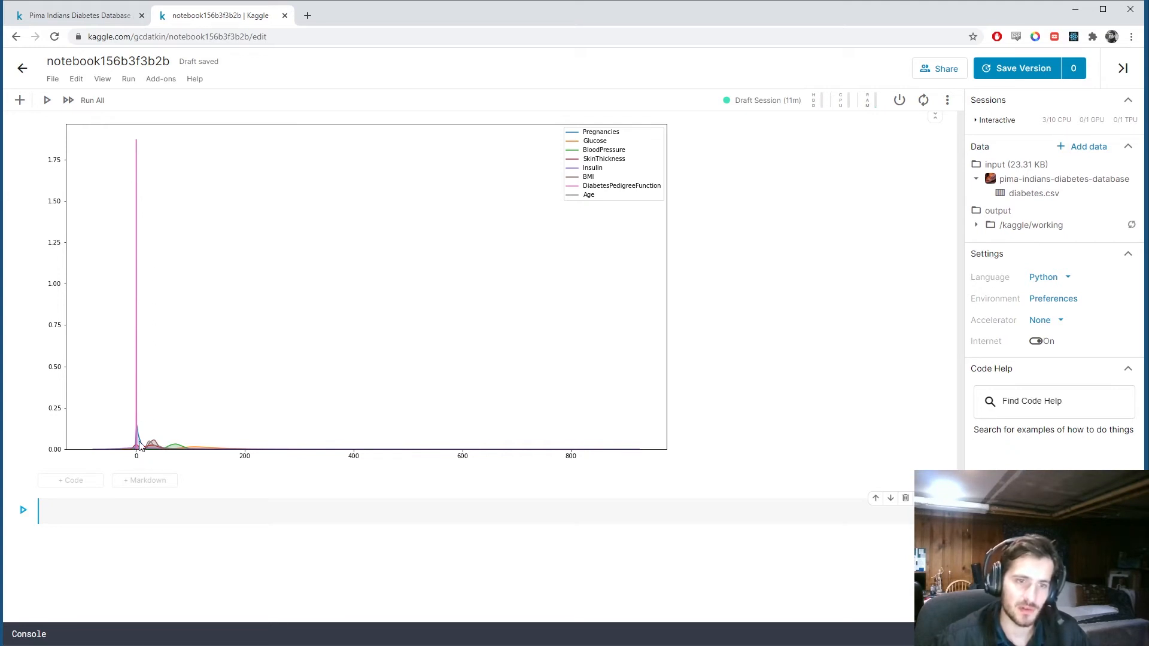
scroll(489, 371, up, 3)
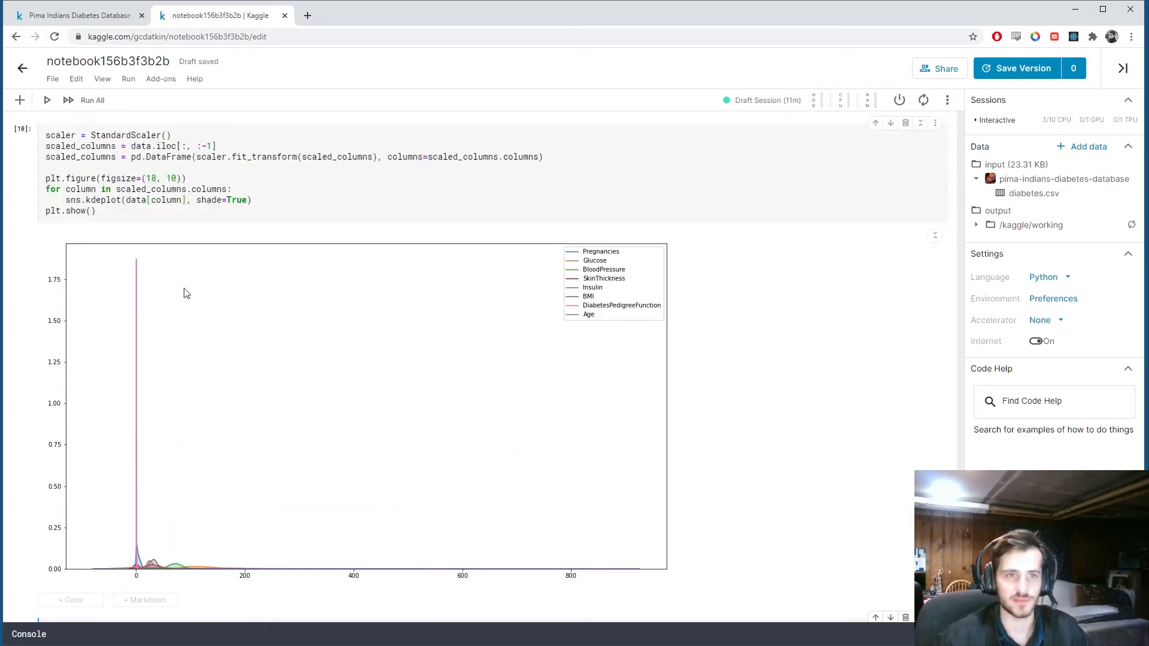
click(116, 212)
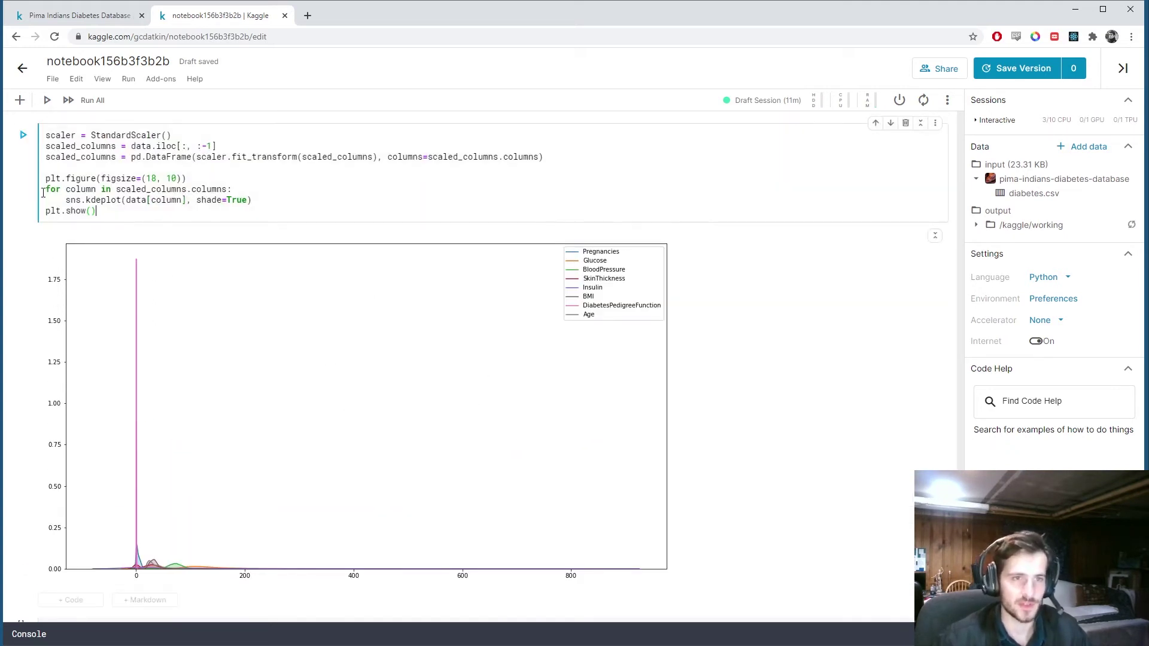
double_click(135, 199)
text(scaled_c)
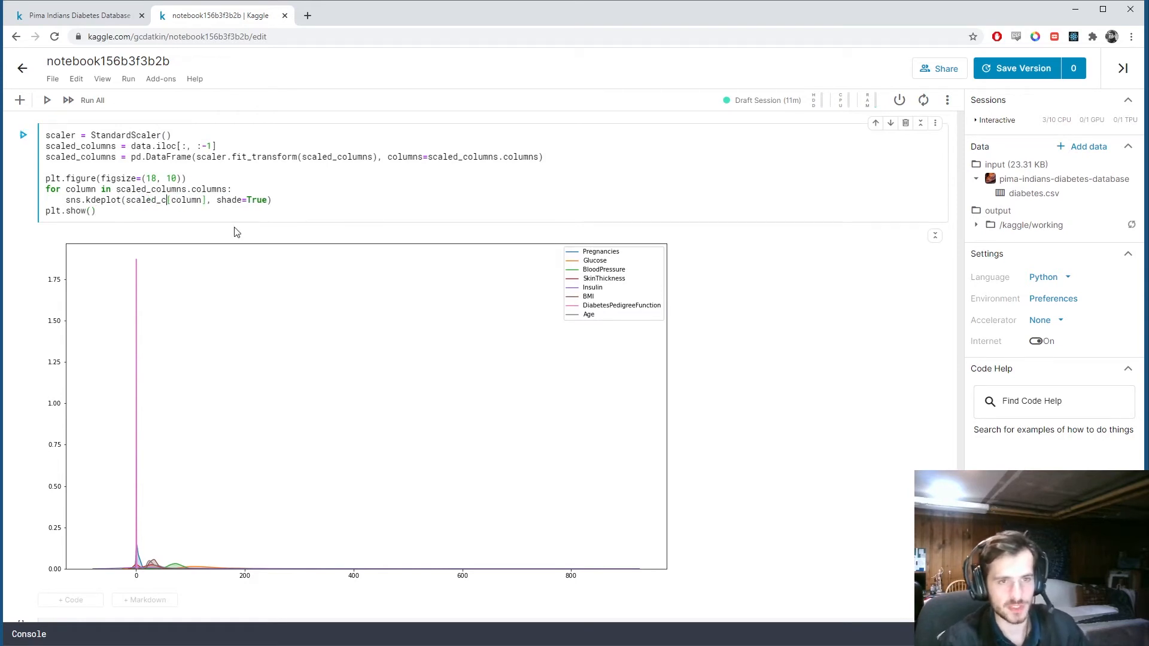
text(olu[column)
key(shift+Return)
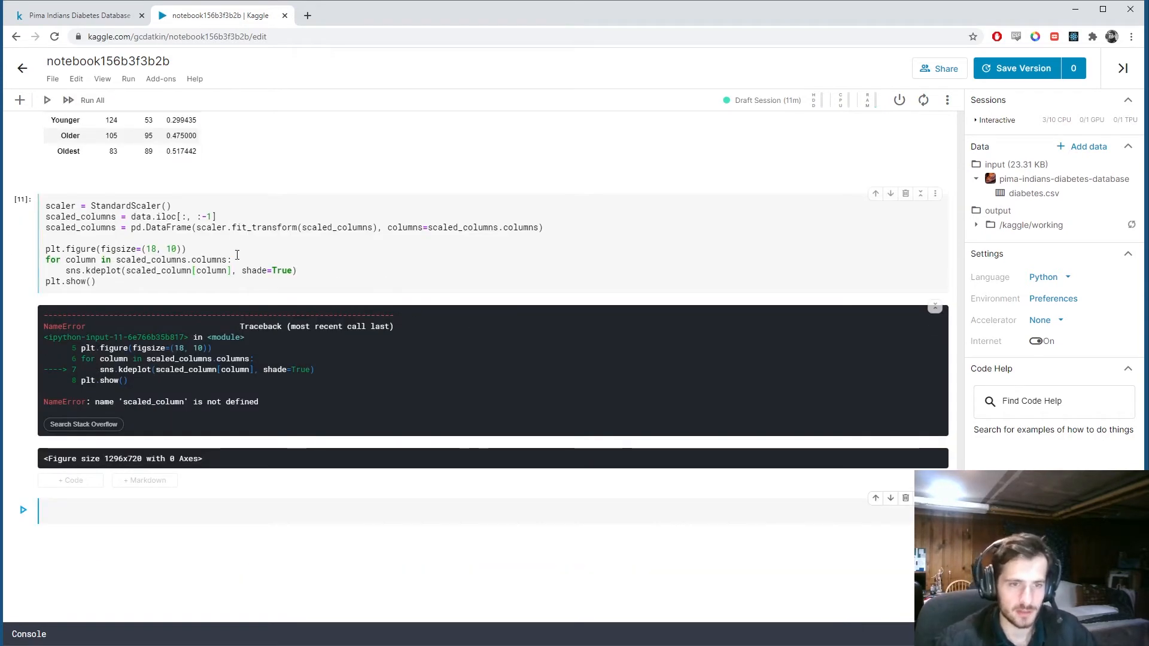
click(191, 271)
text(s)
key(shift+Return)
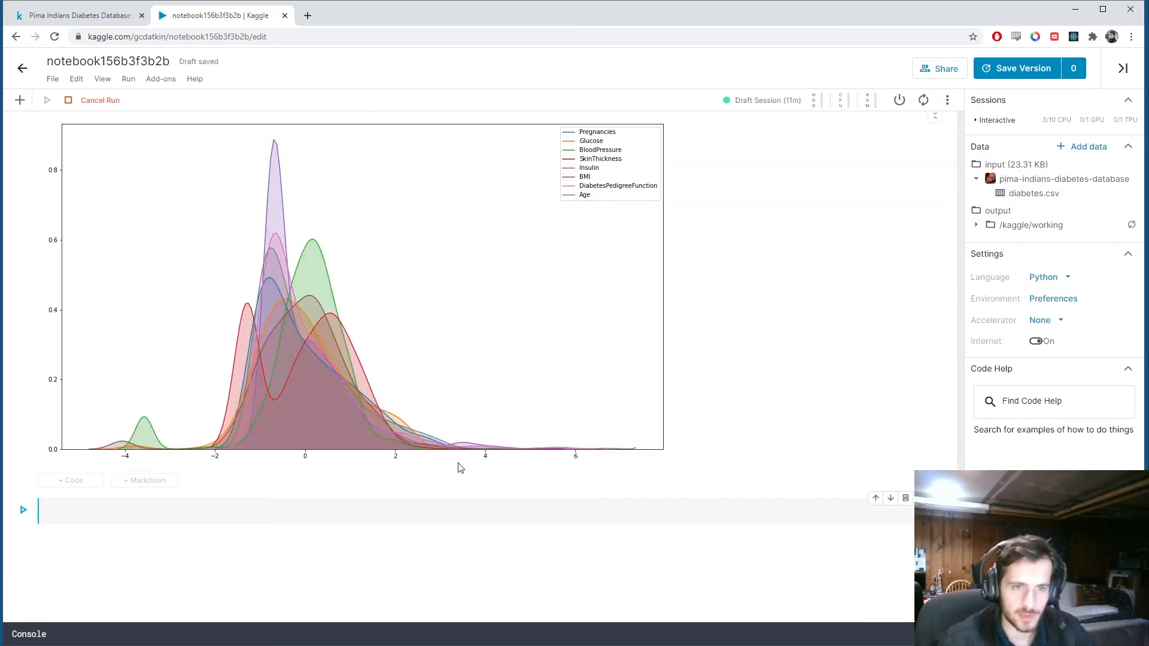
scroll(831, 446, up, 1)
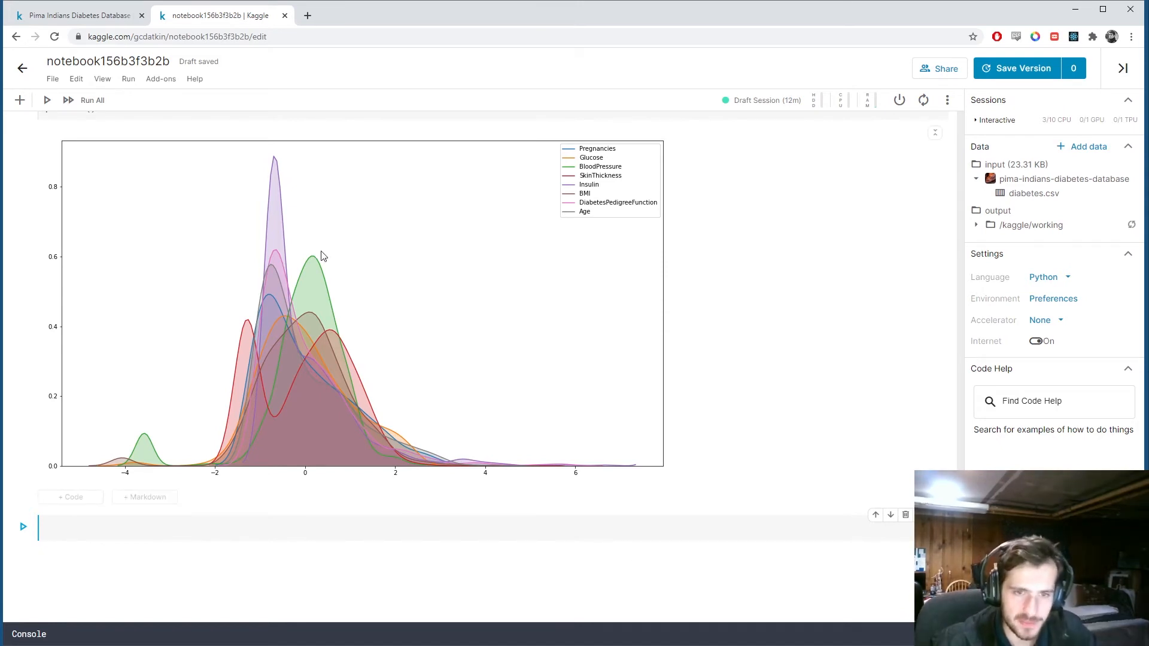
scroll(373, 280, up, 1)
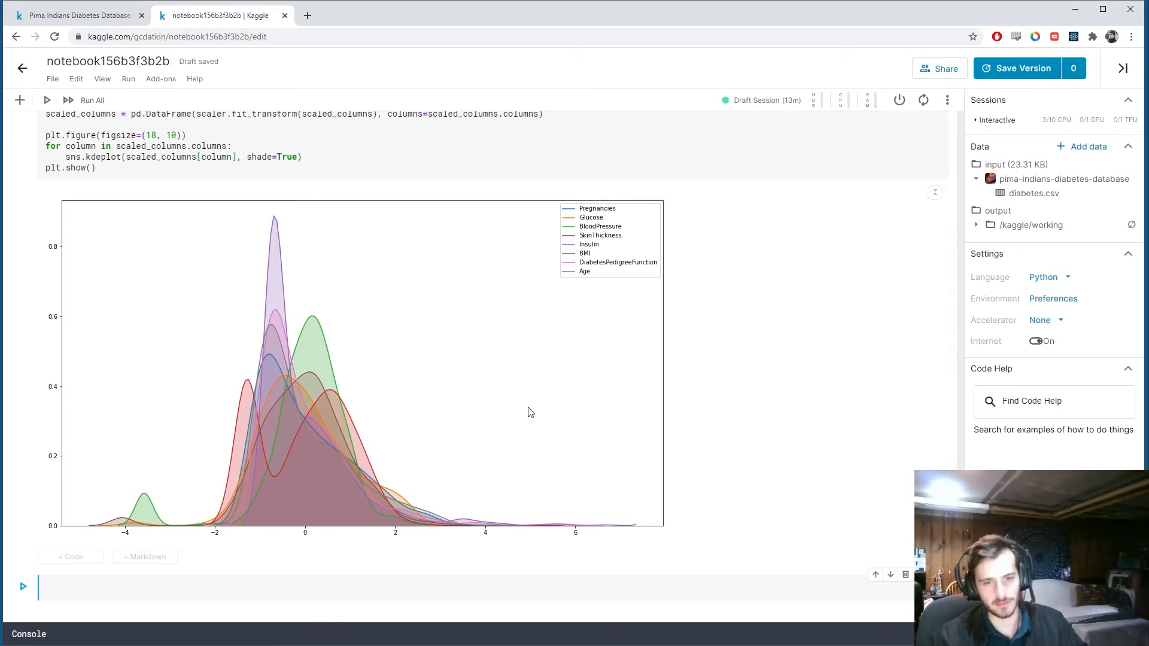
scroll(378, 539, down, 1)
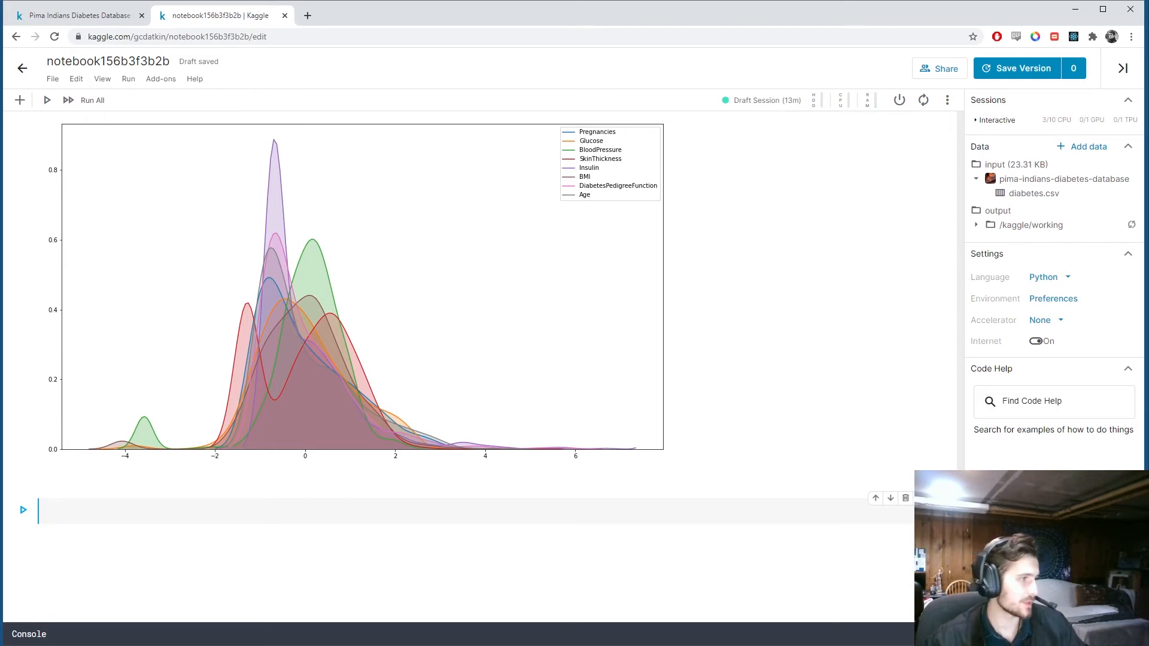
Insert a new Markdown cell below the scaled density plot.
click(144, 485)
text(#)
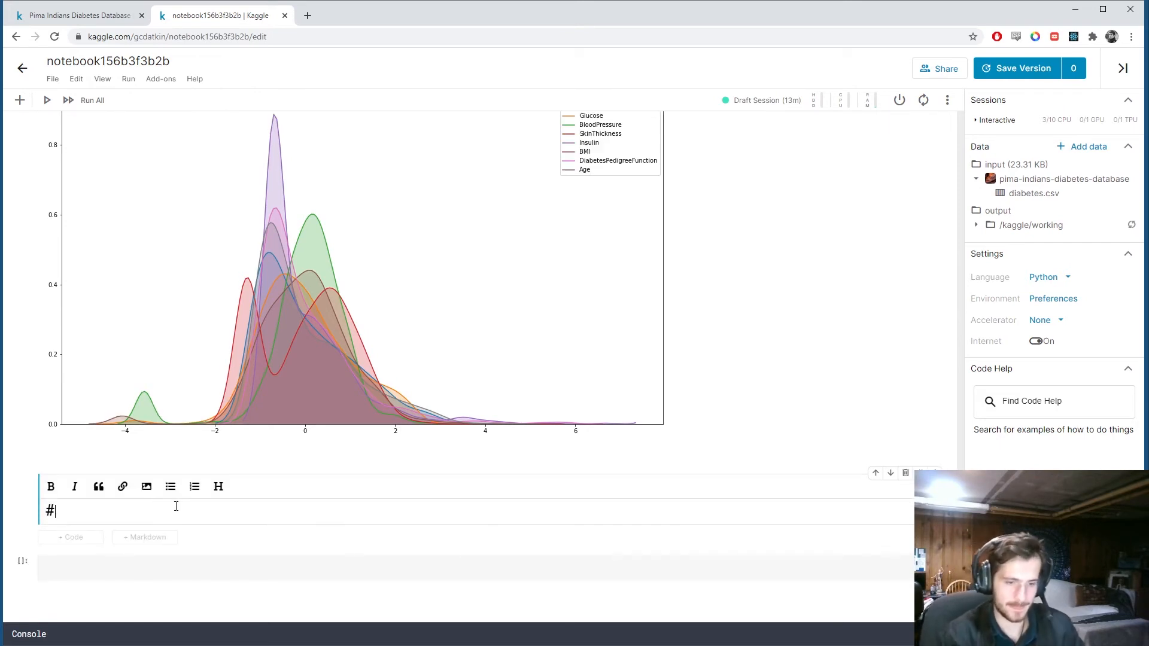
text( Splitting and)
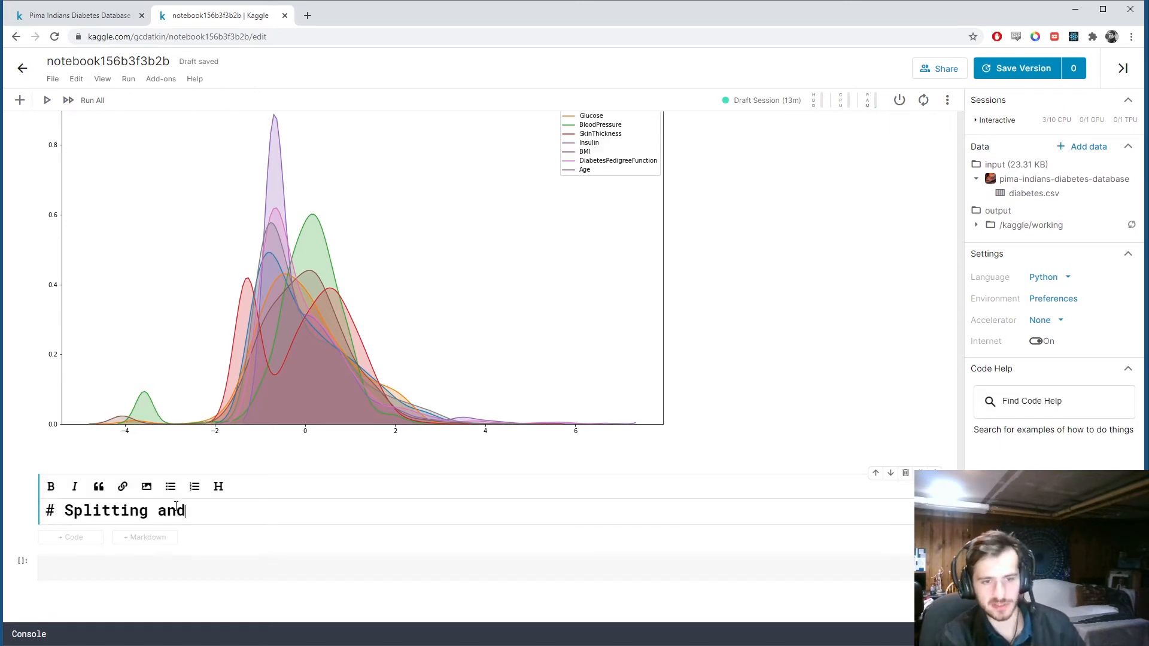
text( Scali)
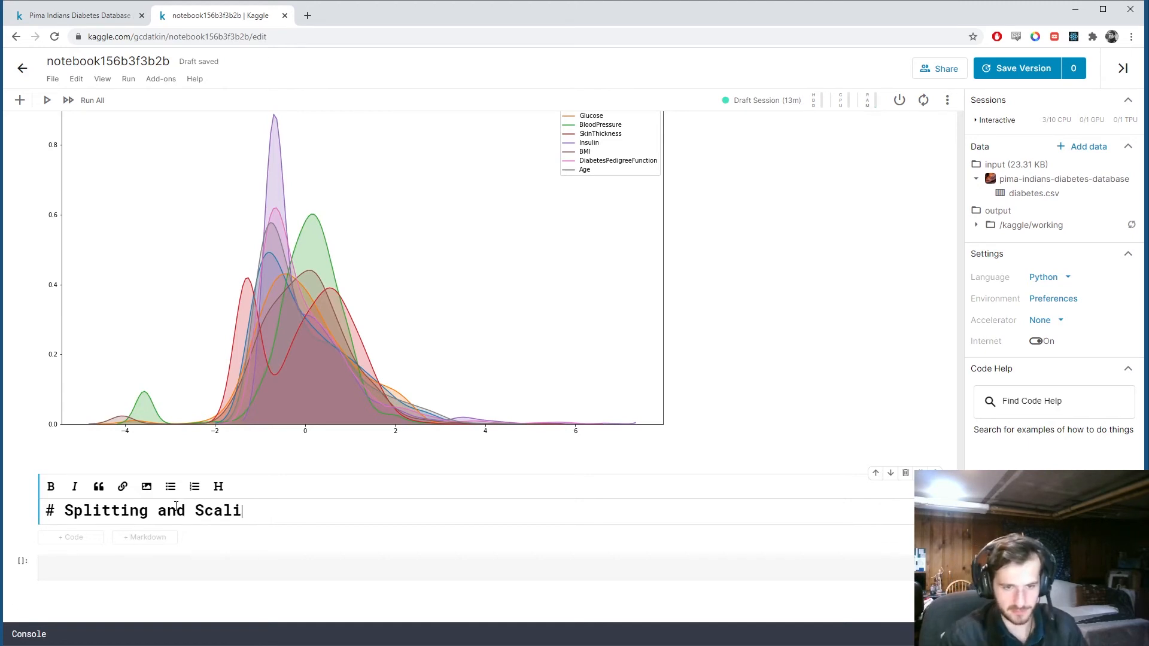
text( nng)
Render the Splitting and Scaling heading, then define y = data.loc[:, 'Outcome'] and X = data.drop('Outcome', axis=1) and run it.
key(shift+Return)
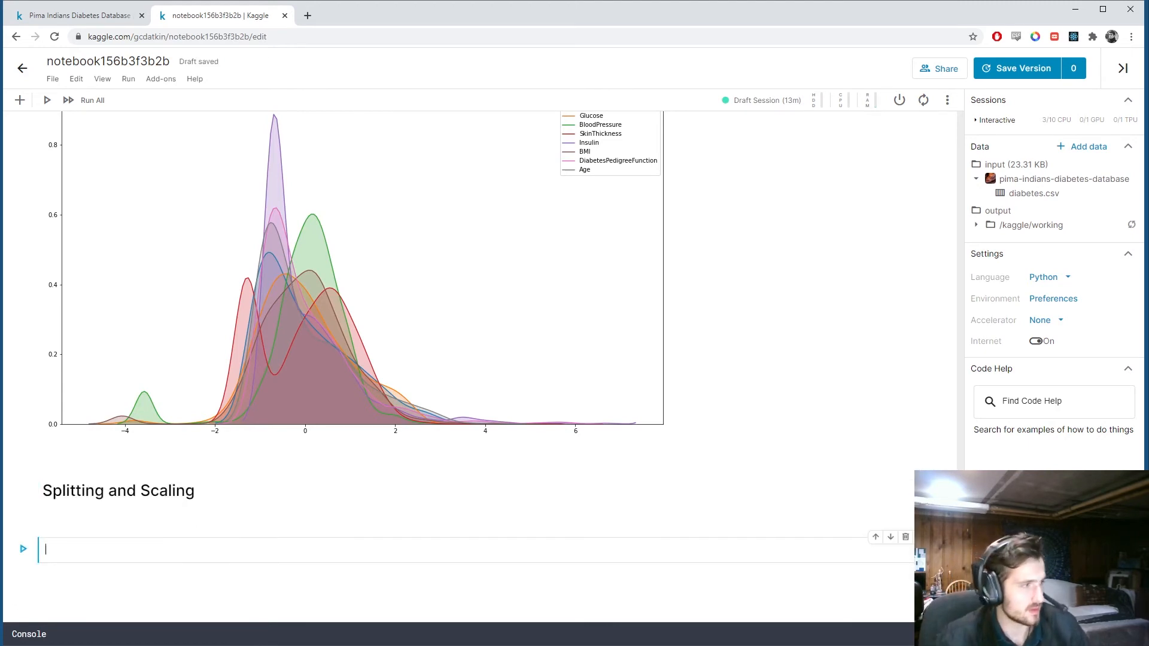
mouse_move(193, 559)
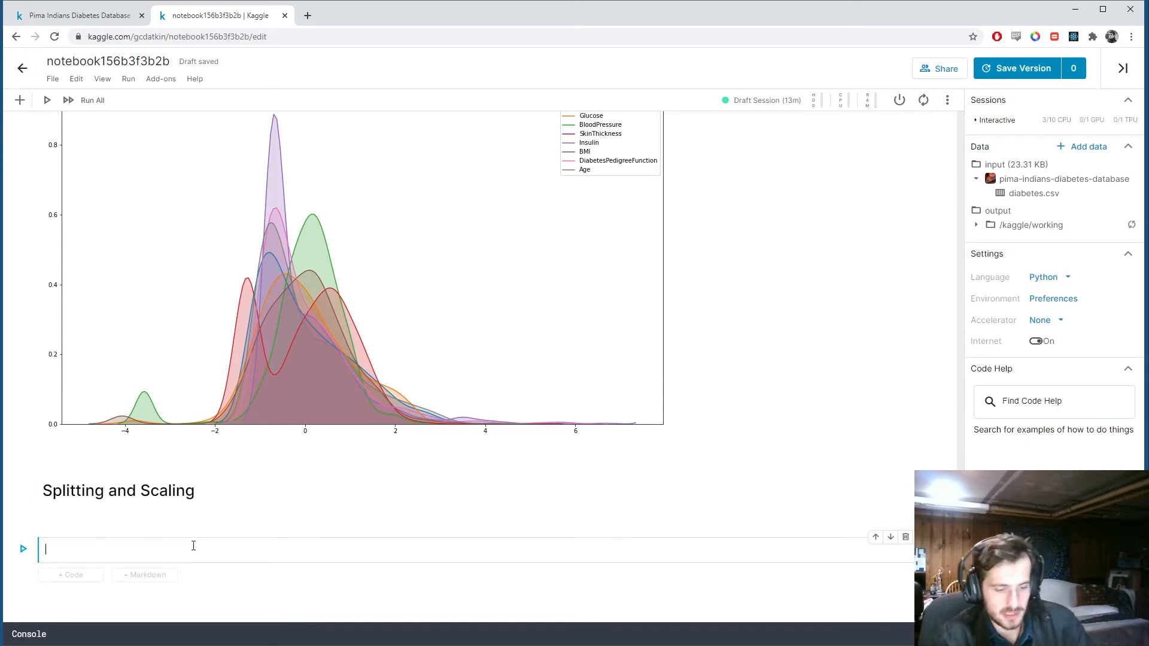
text(y = )
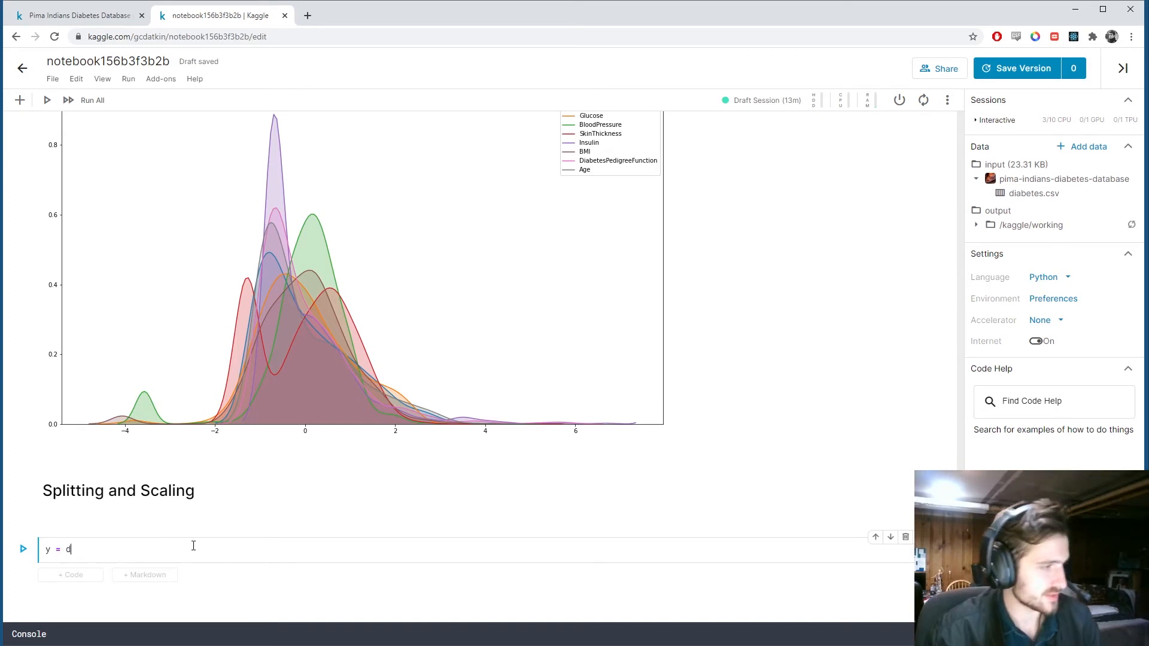
text(data.loc)
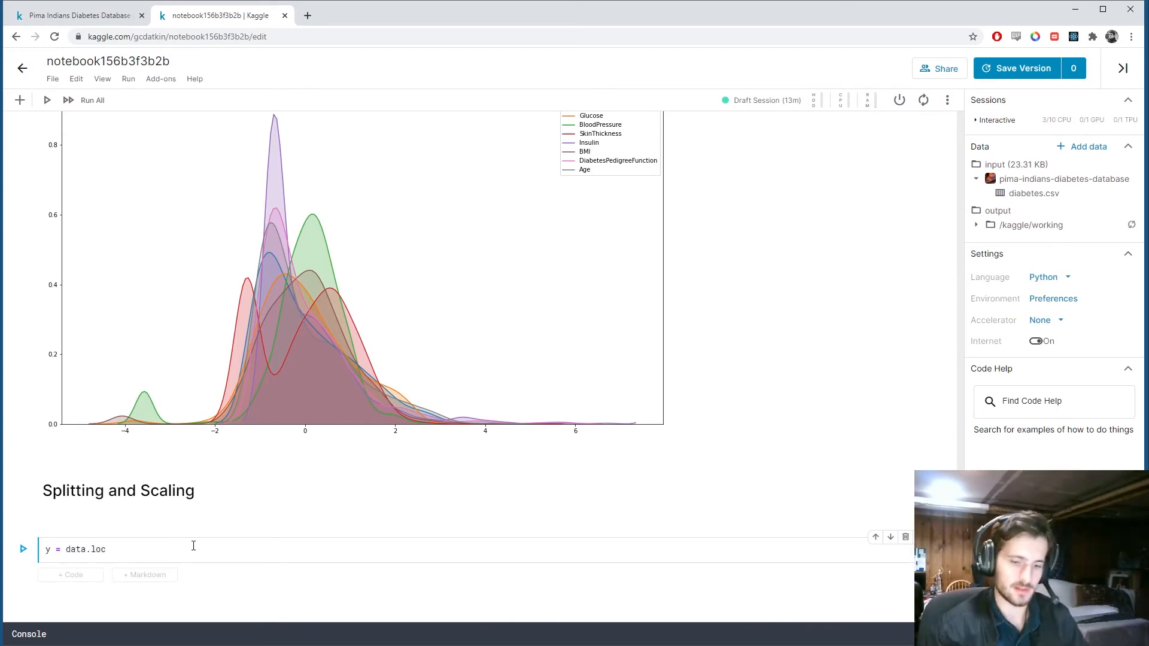
text([:, :)
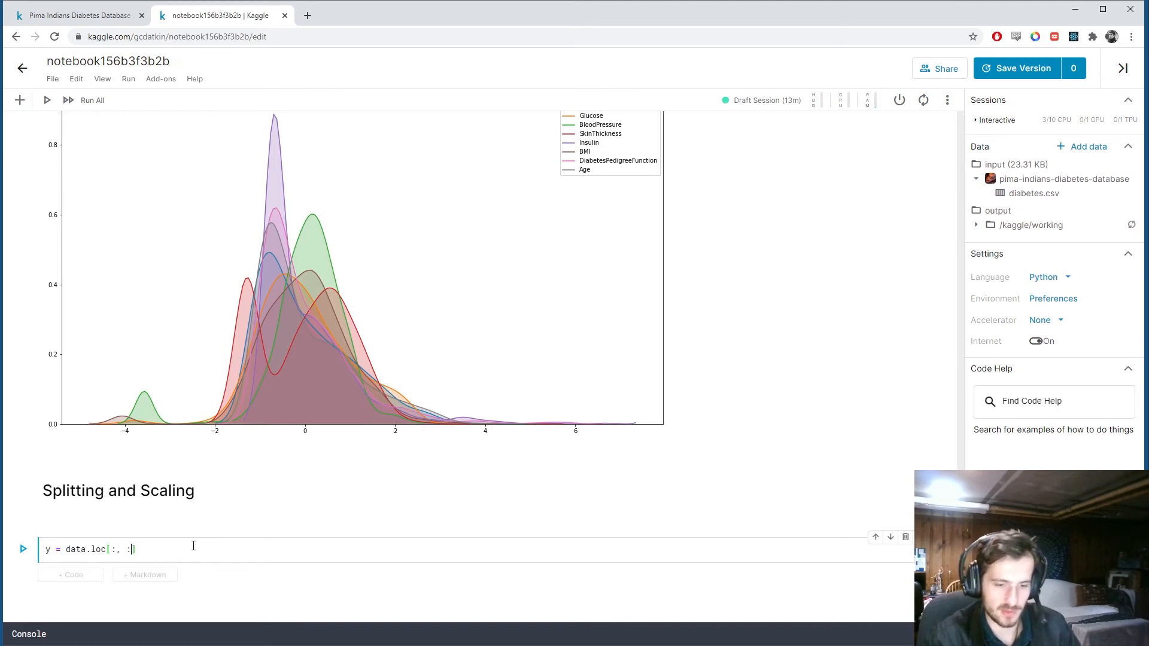
text(-1)
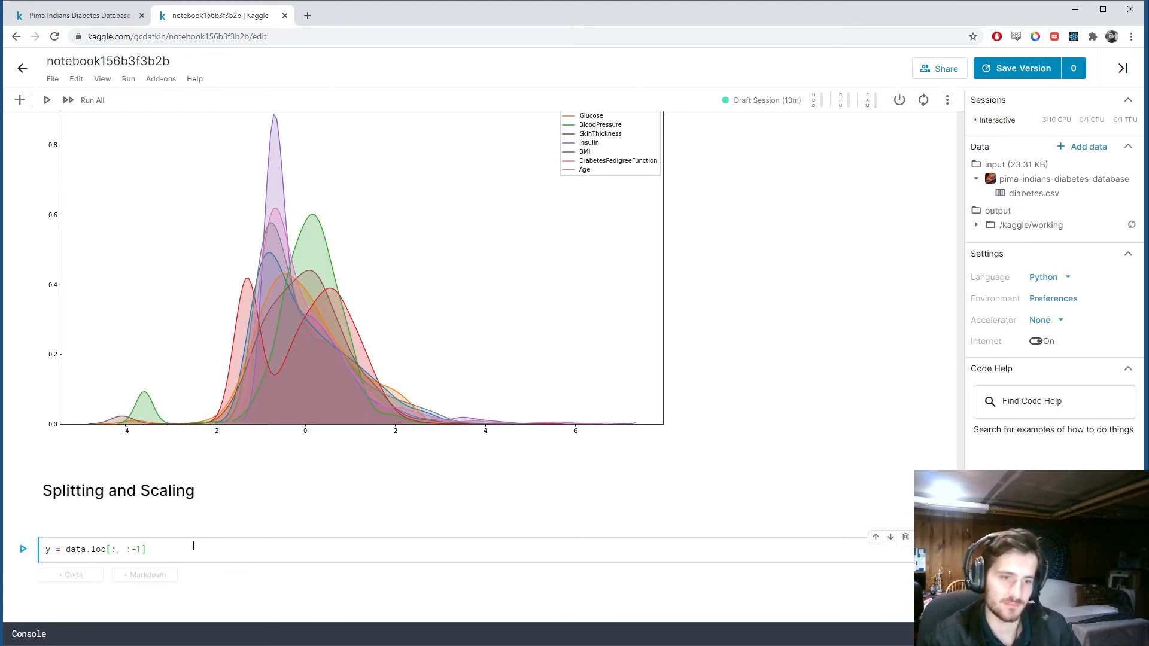
key(BackSpace)
key(BackSpace)
key(BackSpace)
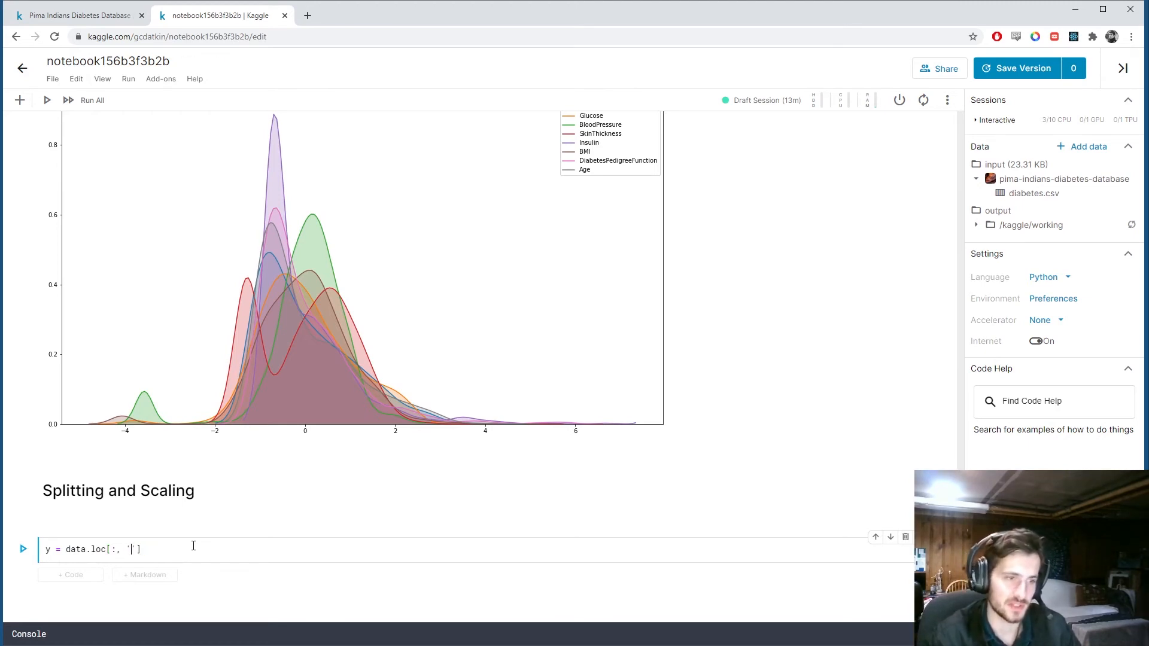
text(Outcxom)
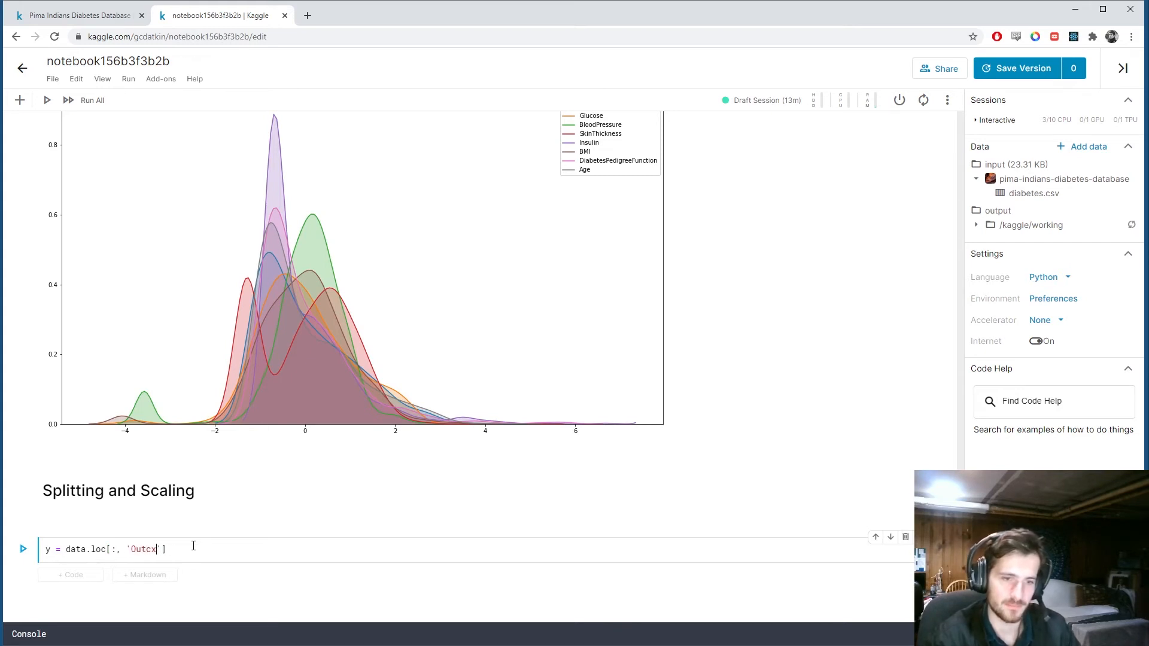
key(BackSpace)
text(ome)
key(End)
key(Return)
text(X)
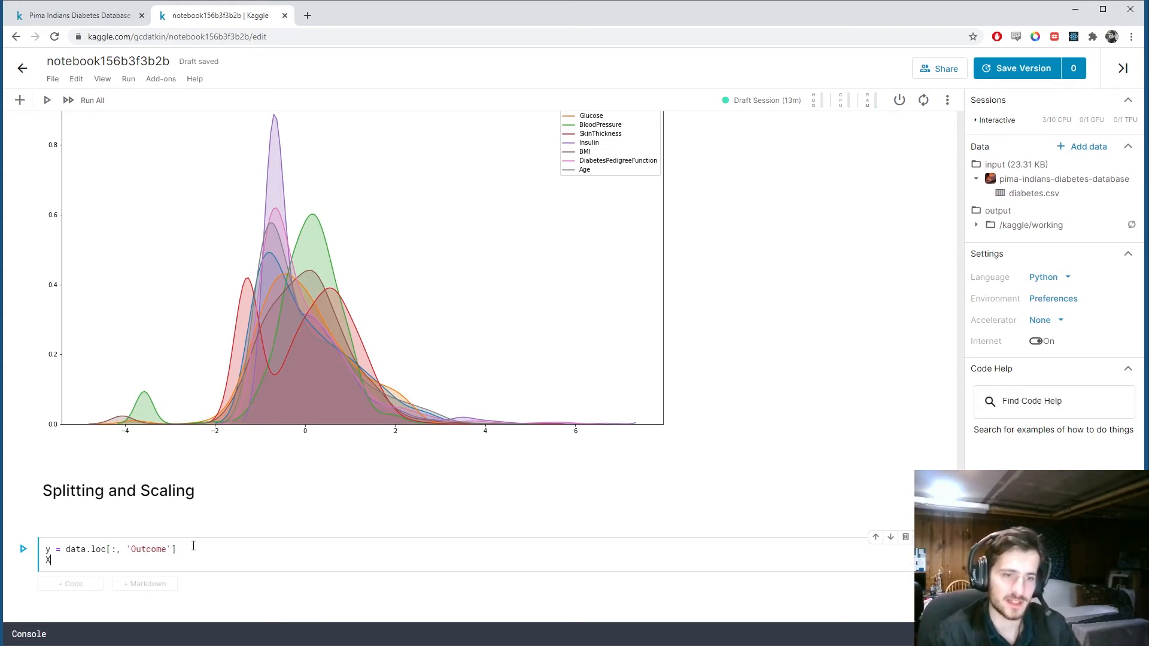
text( = data.d)
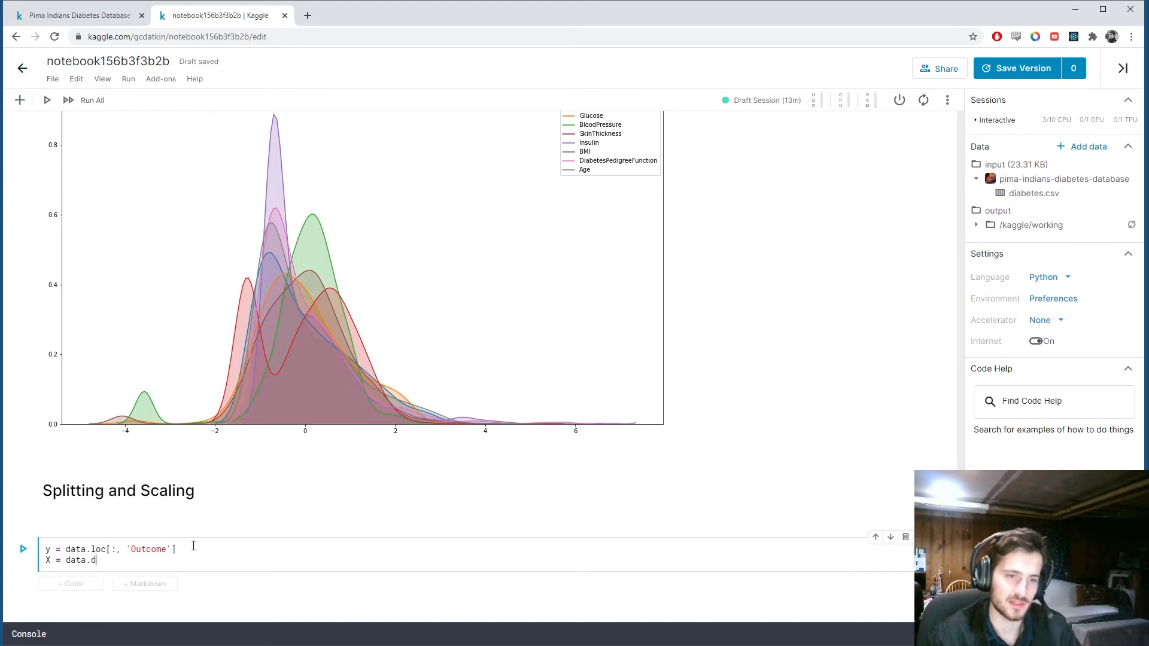
text(rop('Outcom)
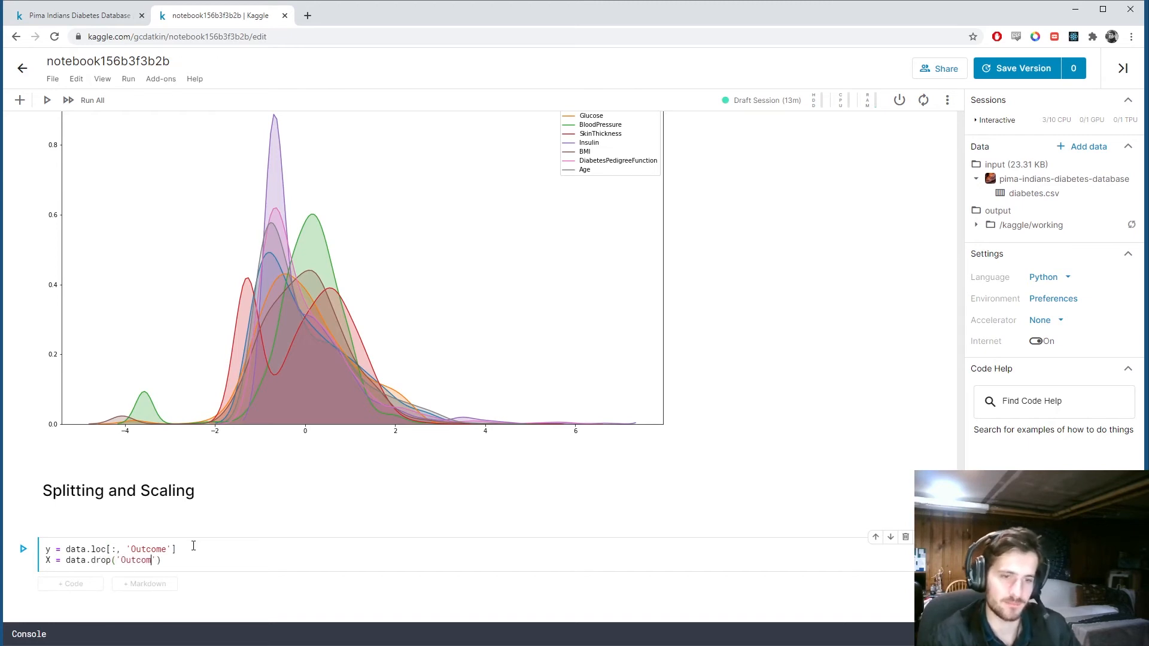
text(', axis=1)
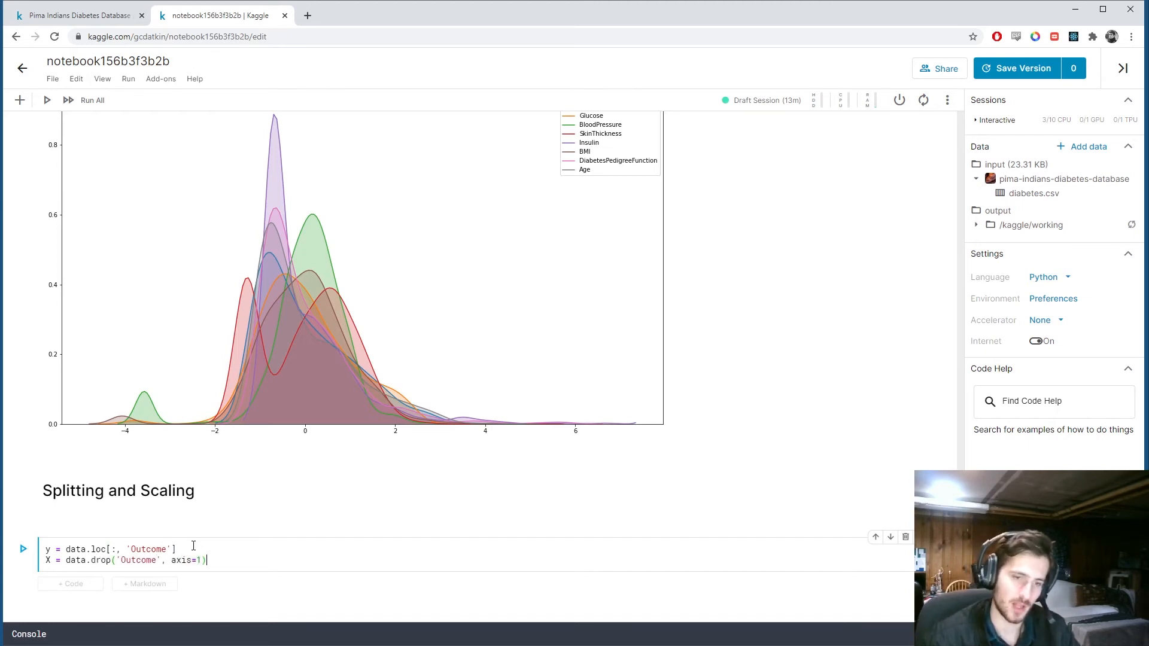
key(shift+Return)
text(X)
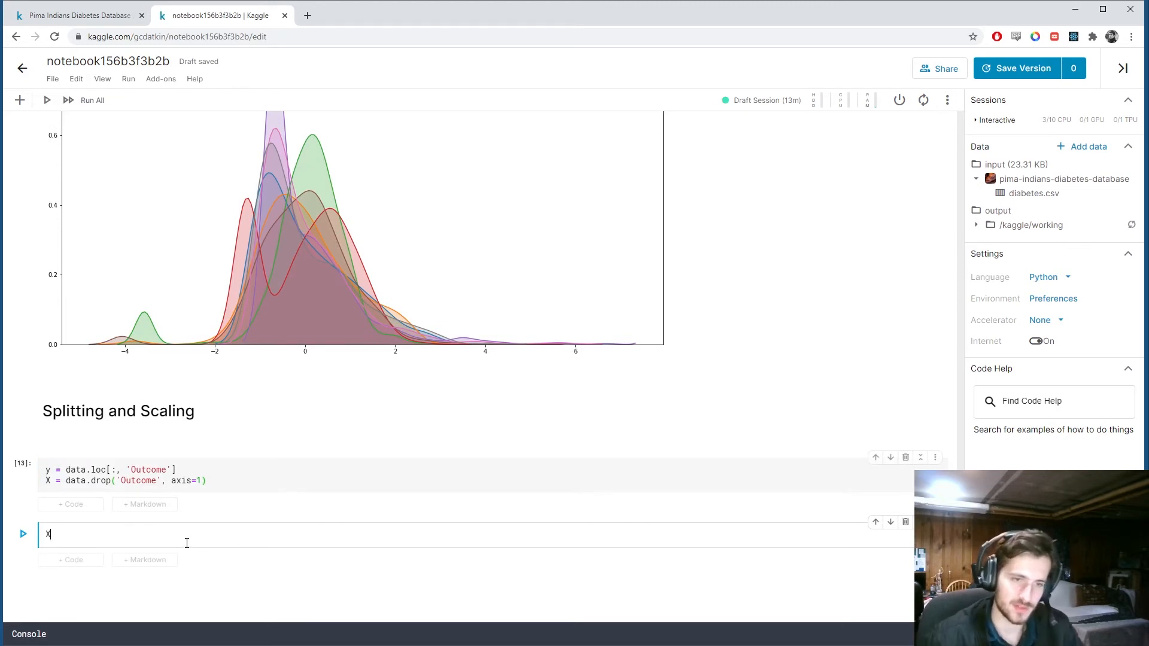
Display X (768 rows × 8 columns), then display y, the 768-value Outcome series.
key(shift+Return)
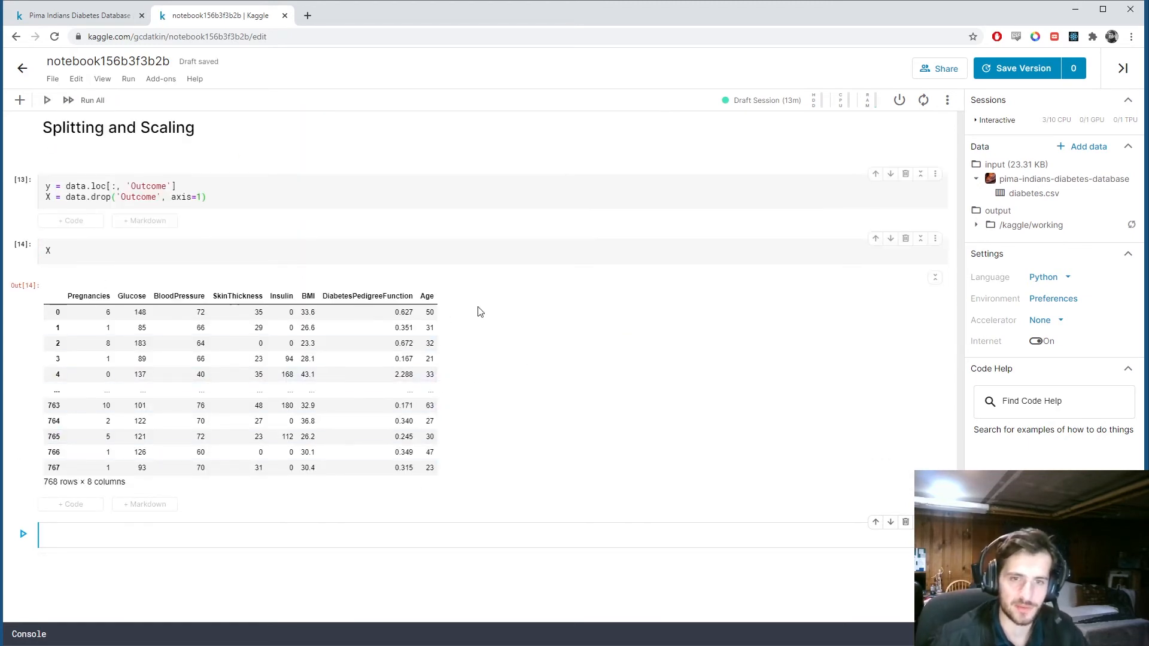
click(91, 257)
key(BackSpace)
text(y)
key(shift+Return)
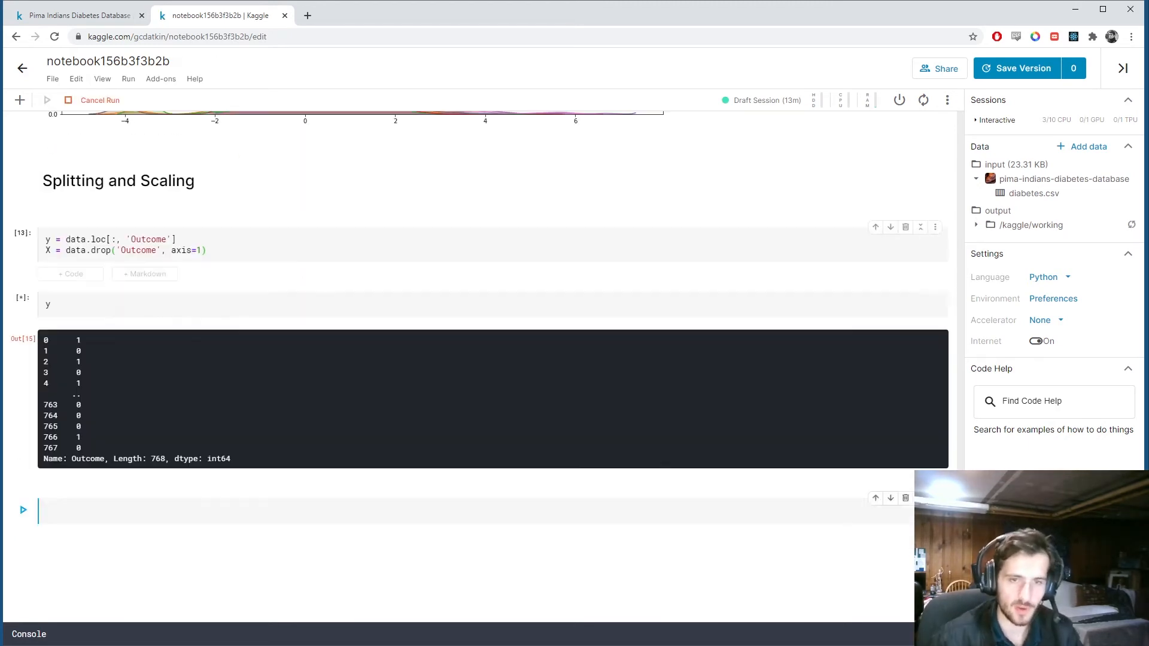
double_click(88, 459)
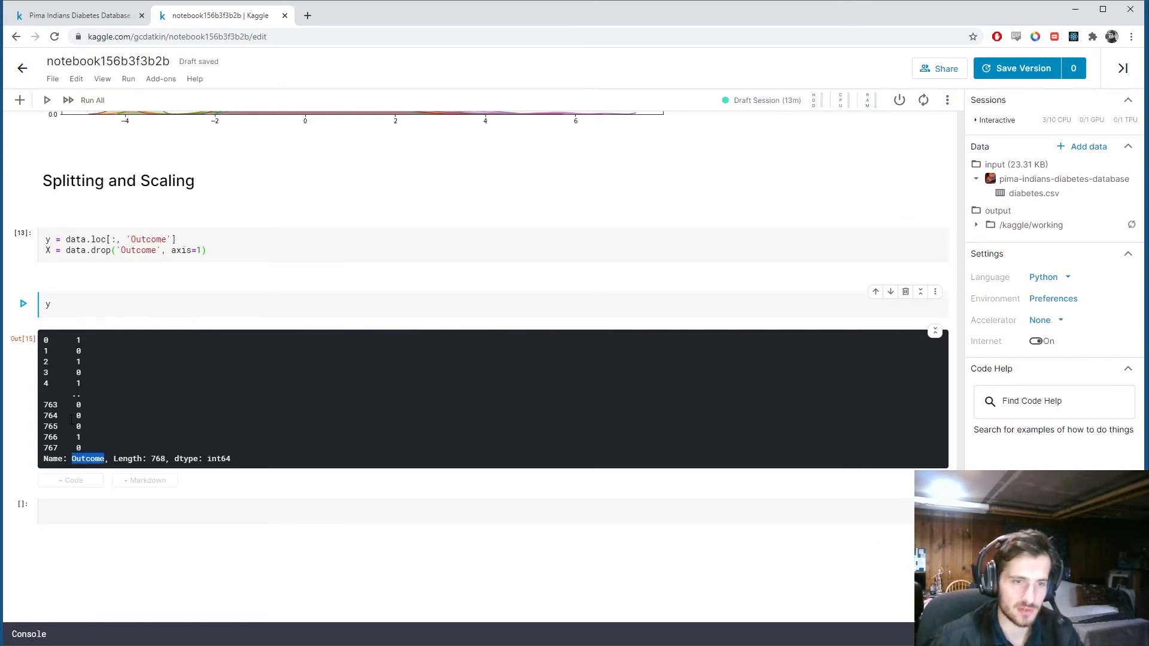
click(81, 309)
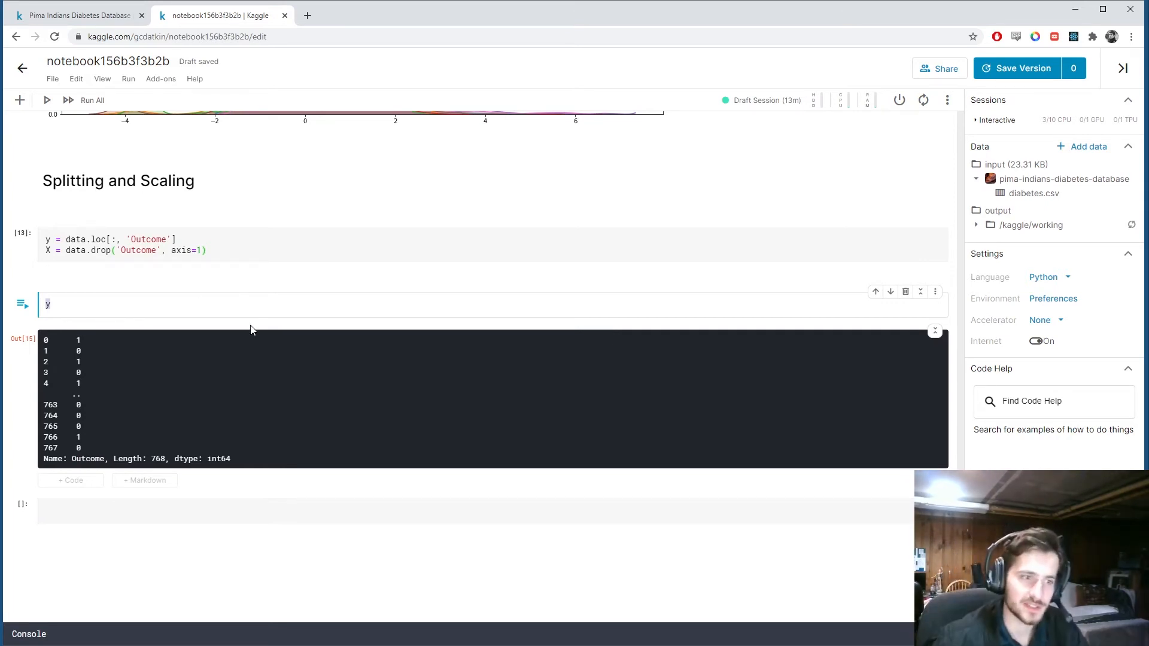
Replace the cell with X = scaler.fit_transform(X) and run it.
key(BackSpace)
text(scalee)
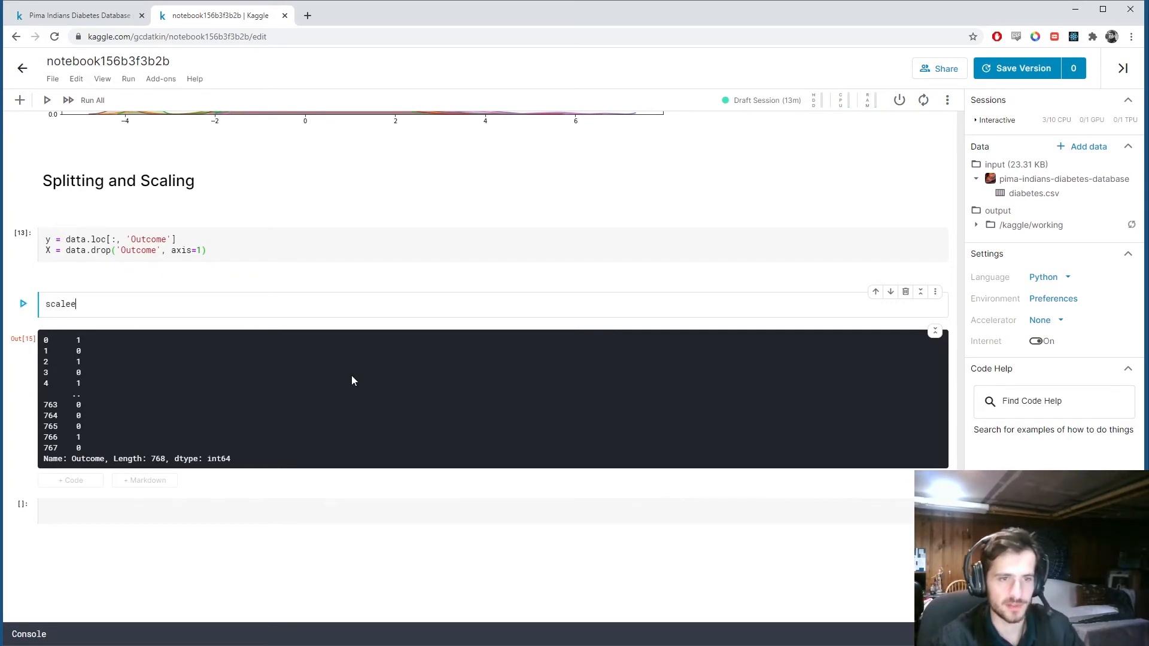
key(BackSpace)
text(r.fit_tr)
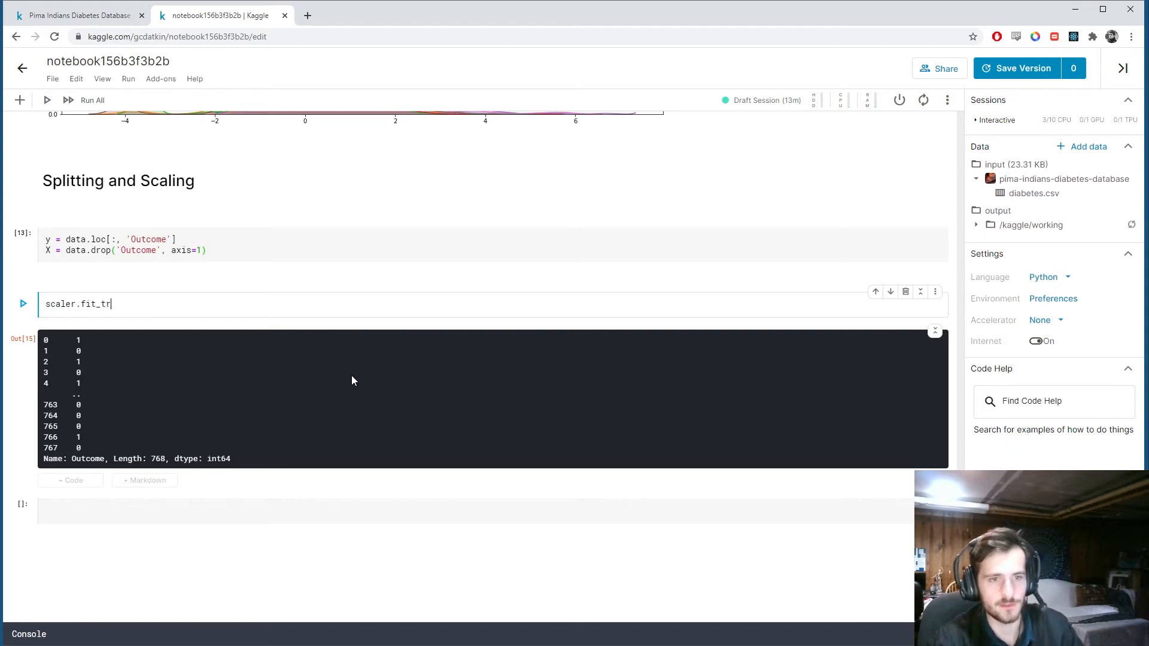
text(ansform(X))
key(Home)
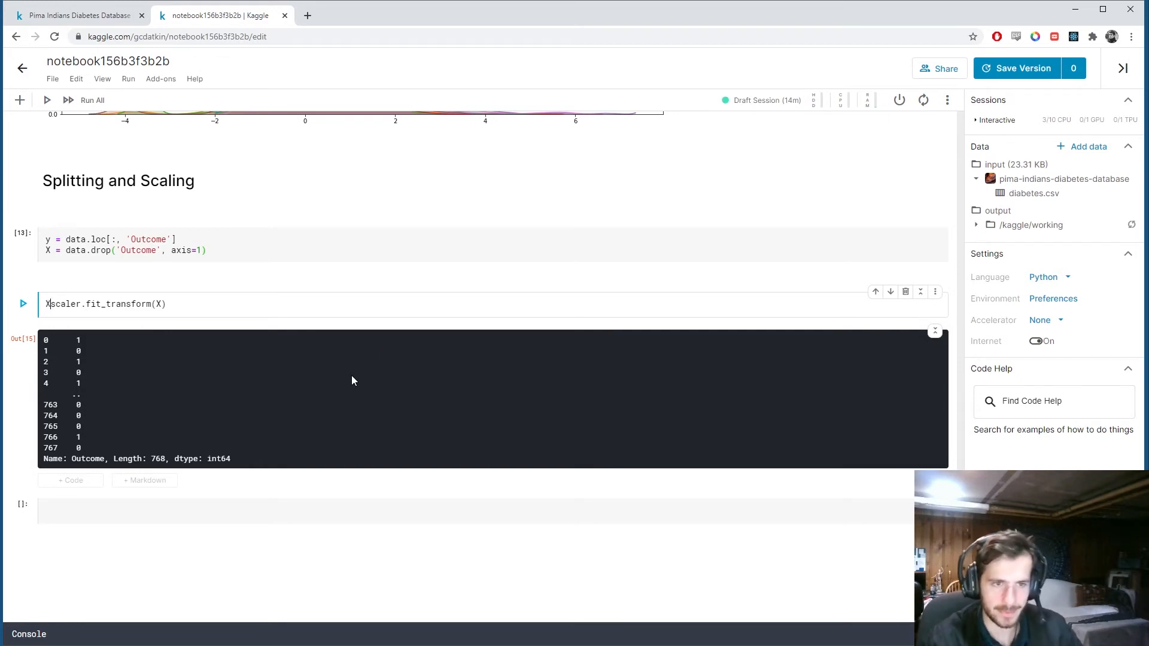
text(X =)
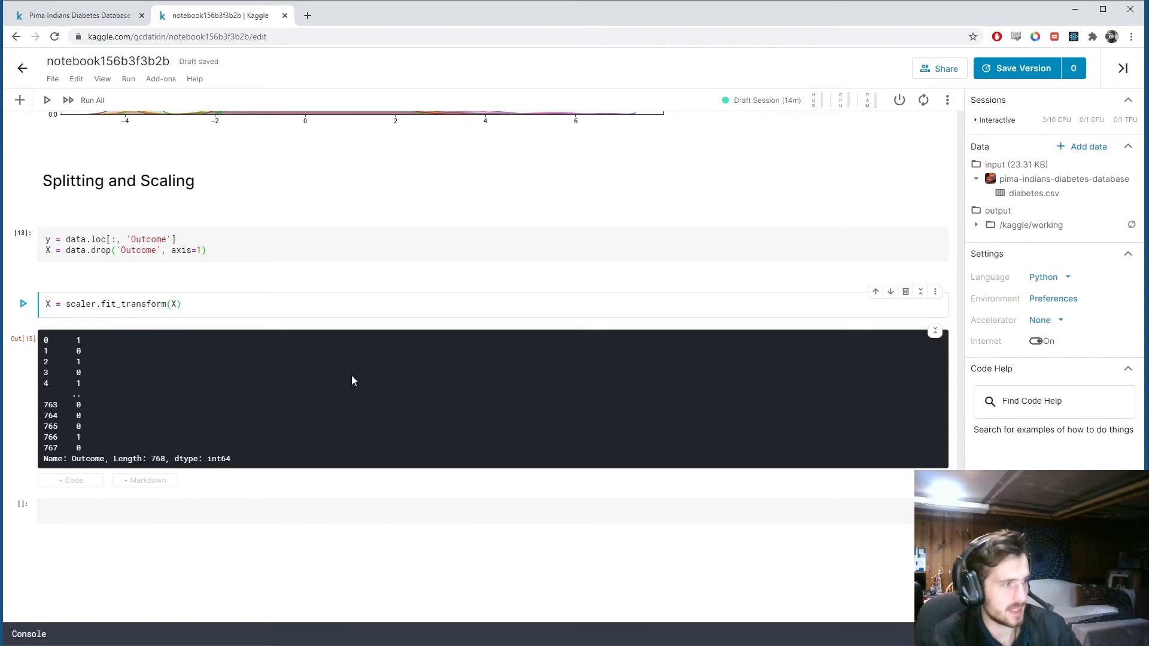
drag(182, 303, 72, 304)
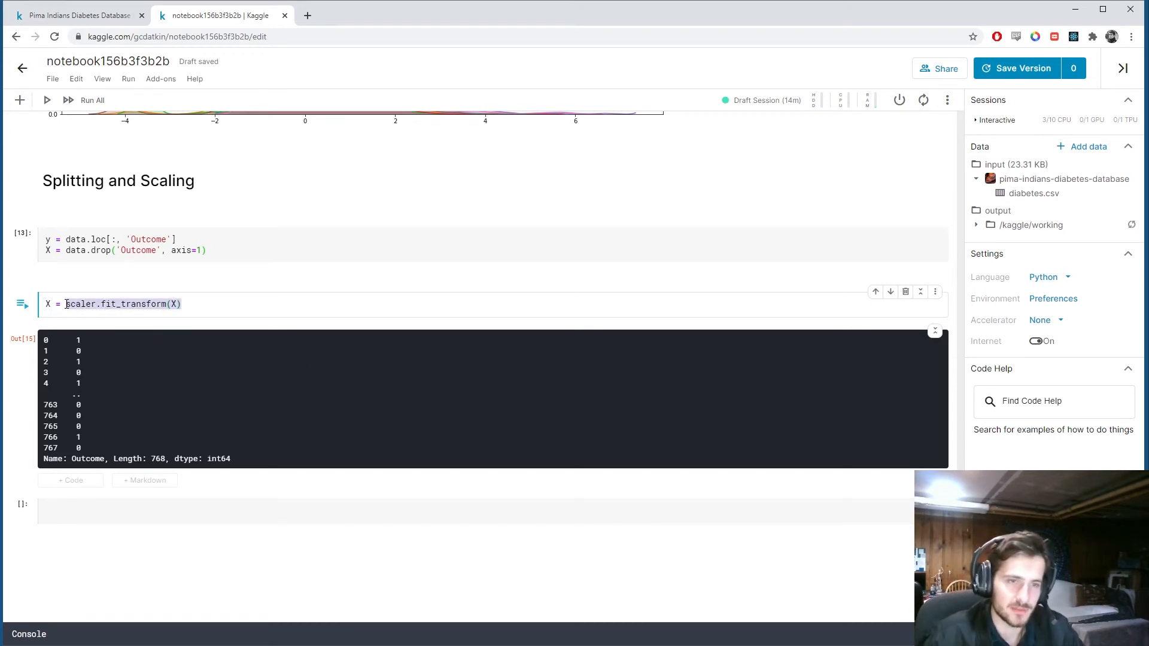
click(226, 310)
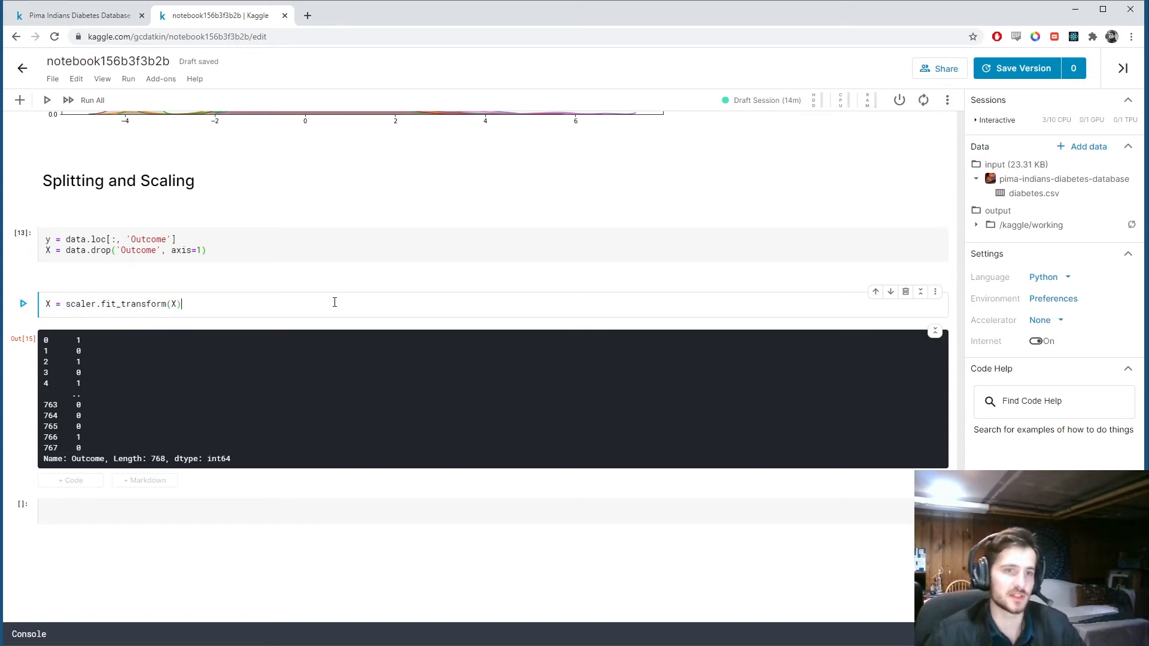
key(shift+Return)
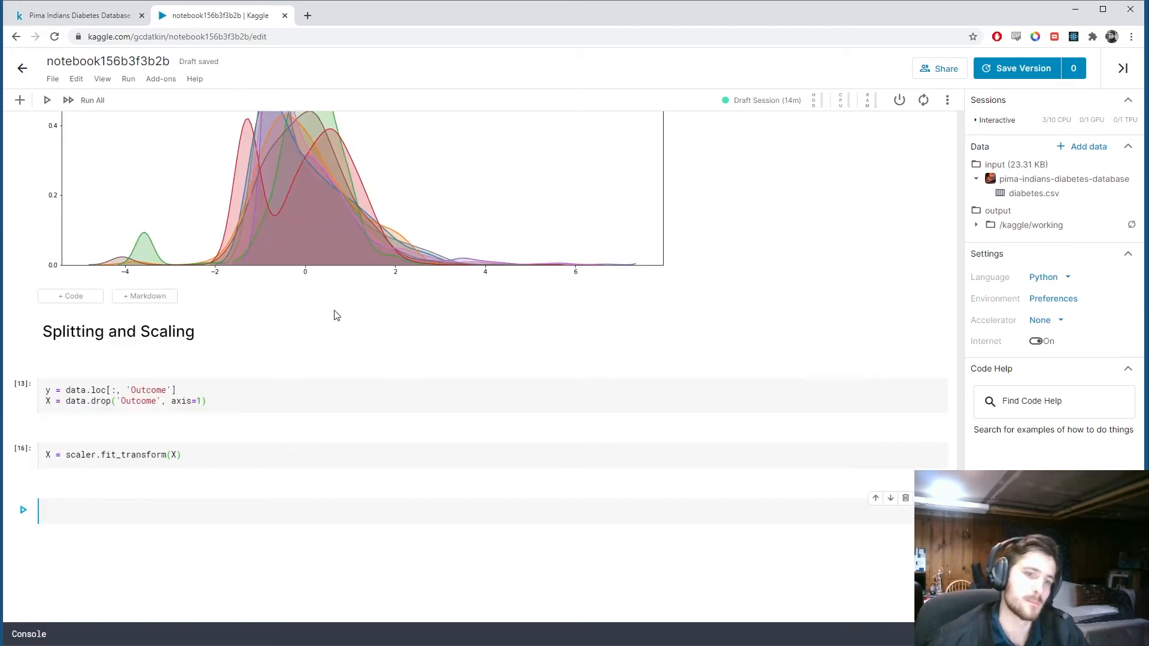
Split X and y with train_test_split(train_size=0.7, random_state=24) into train/test sets, run it, and add a Markdown cell.
click(165, 510)
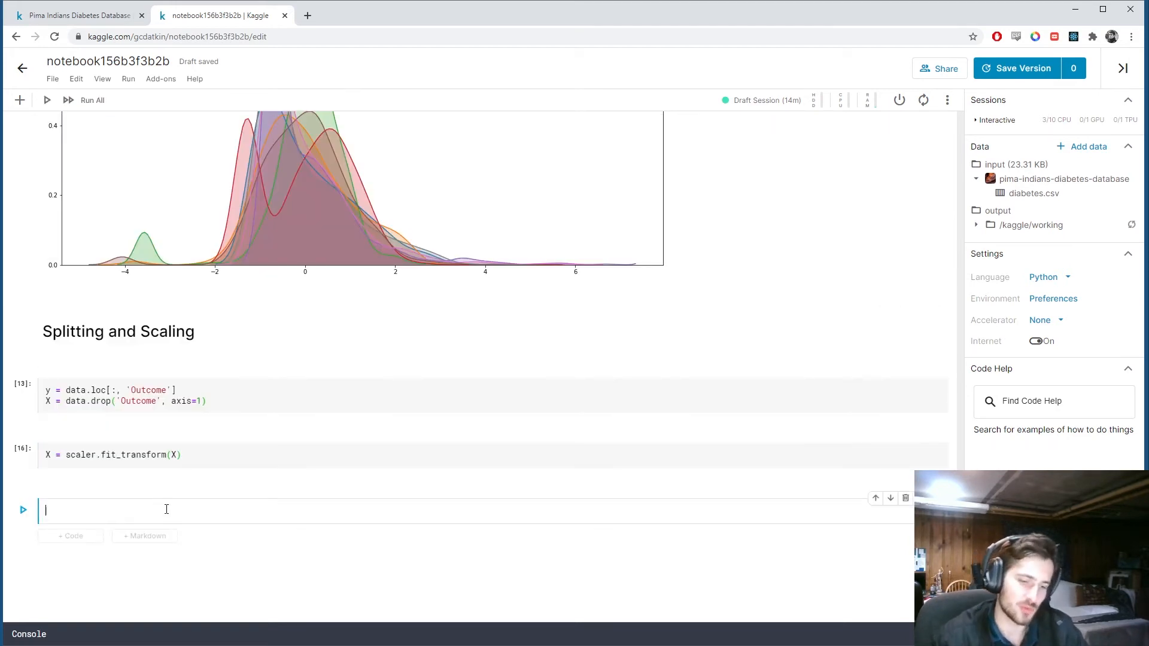
text(X)
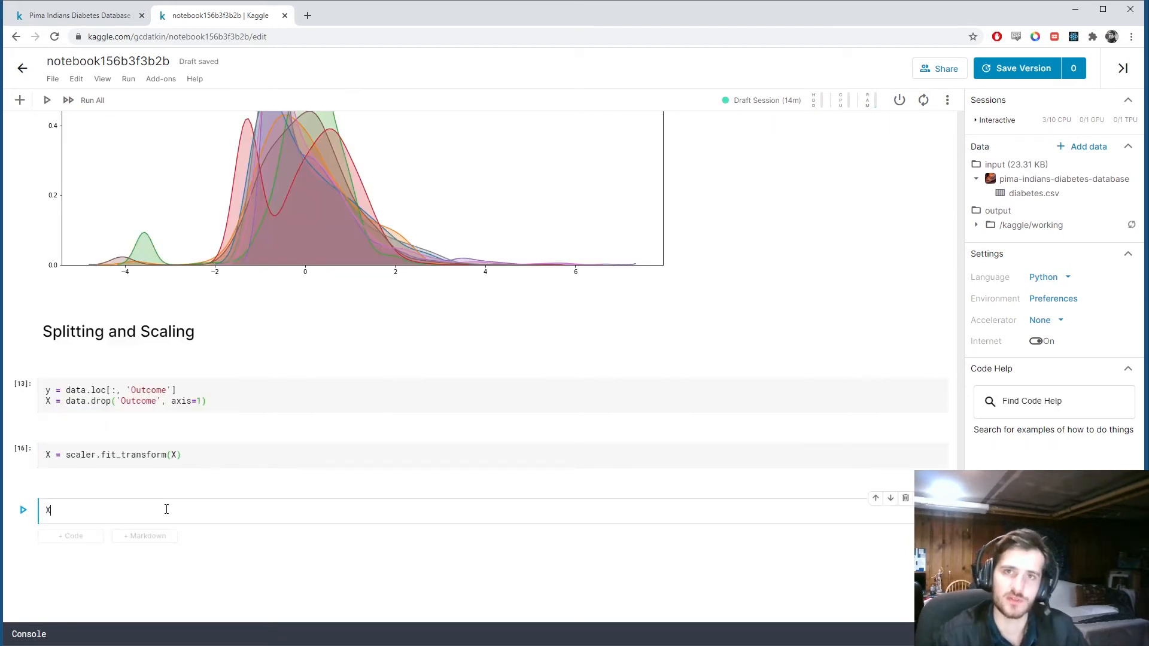
text(_train, X_testy)
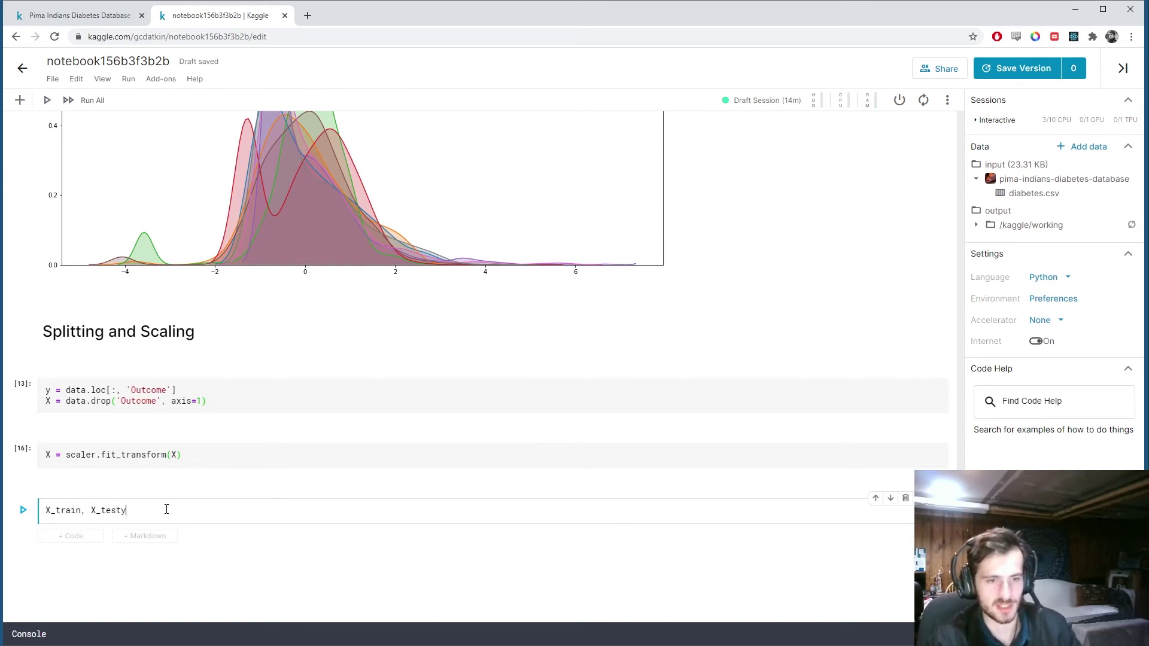
key(BackSpace)
text(n, X_test)
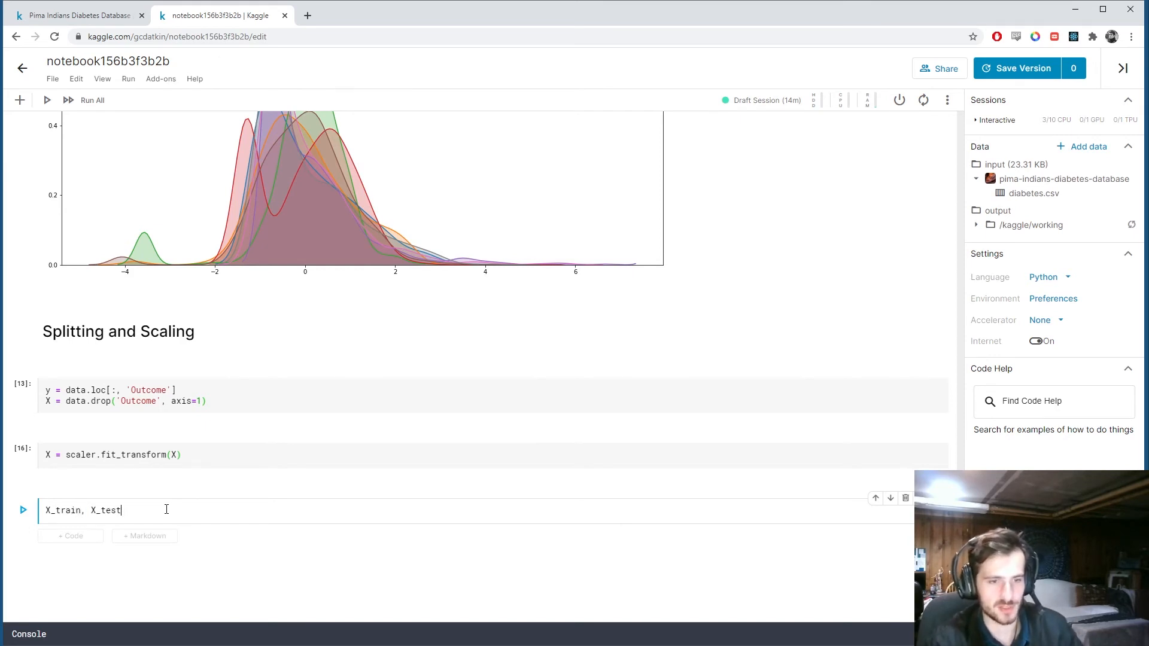
text(, y)
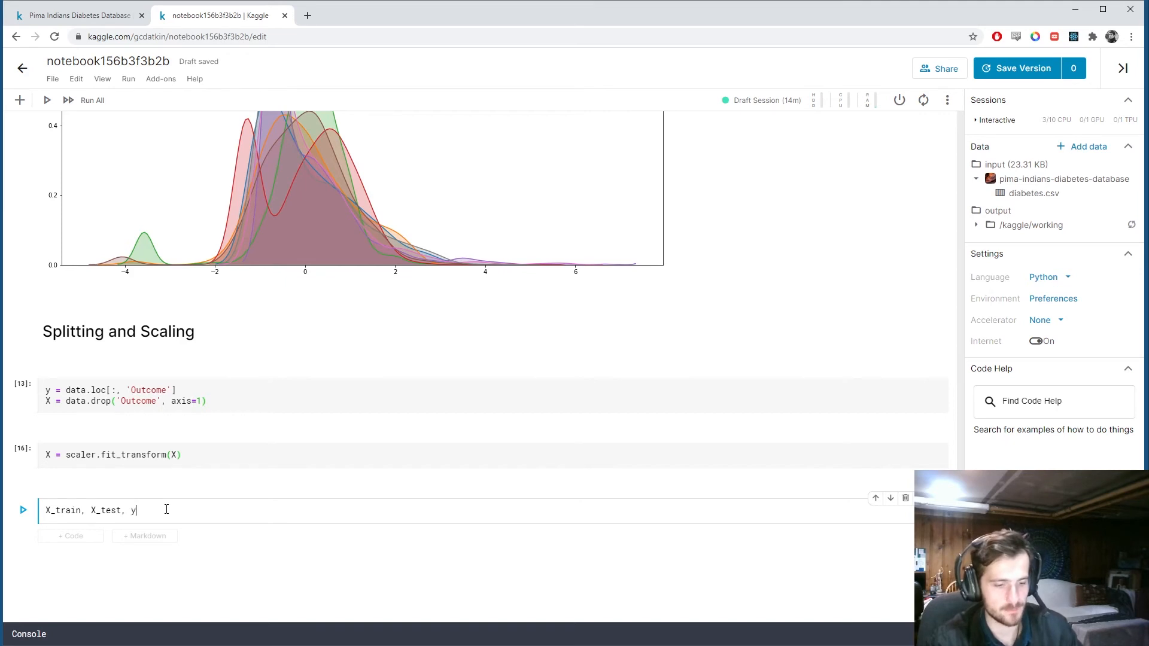
text(_train,)
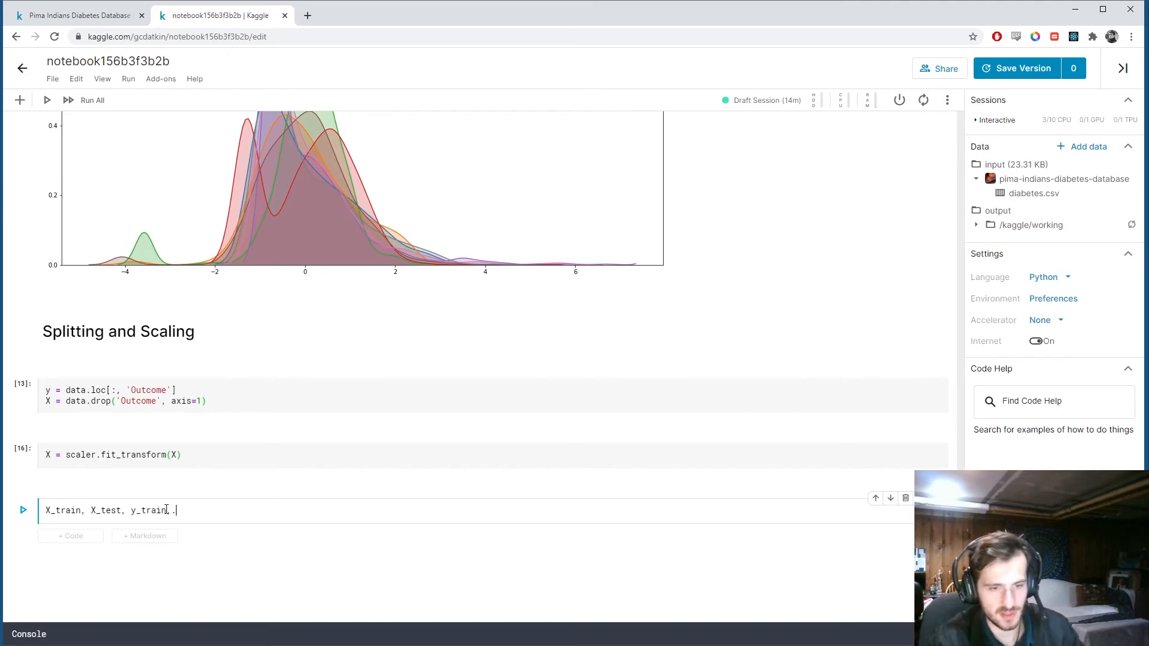
text(_tes)
text(t = tra)
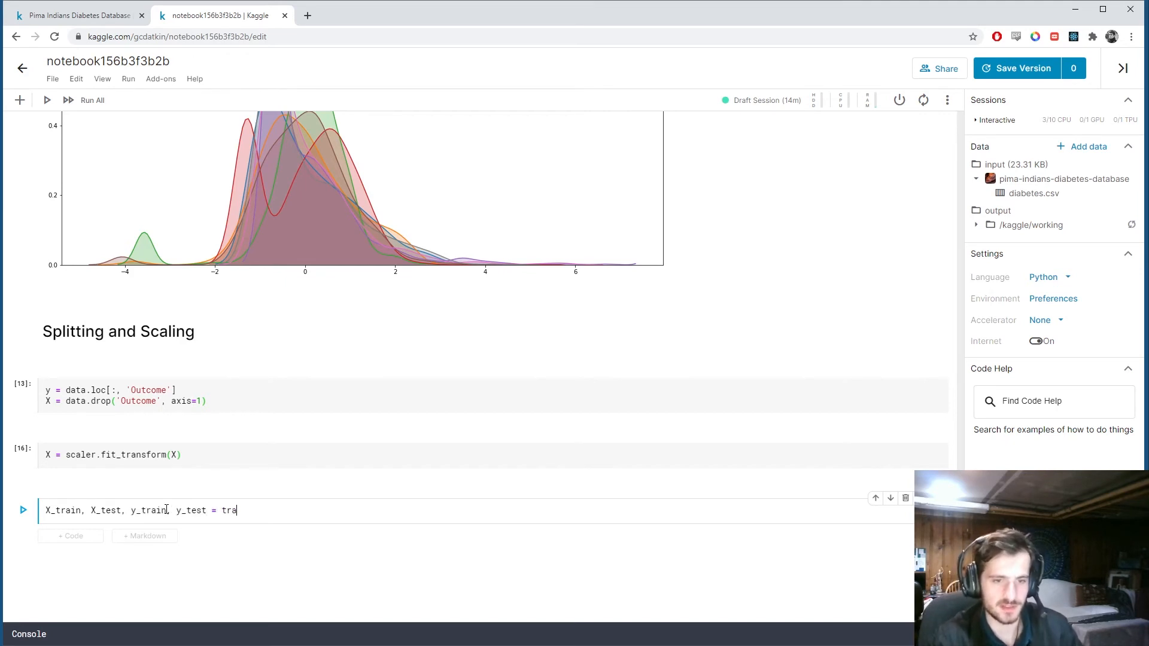
text(in)
text(_test_)
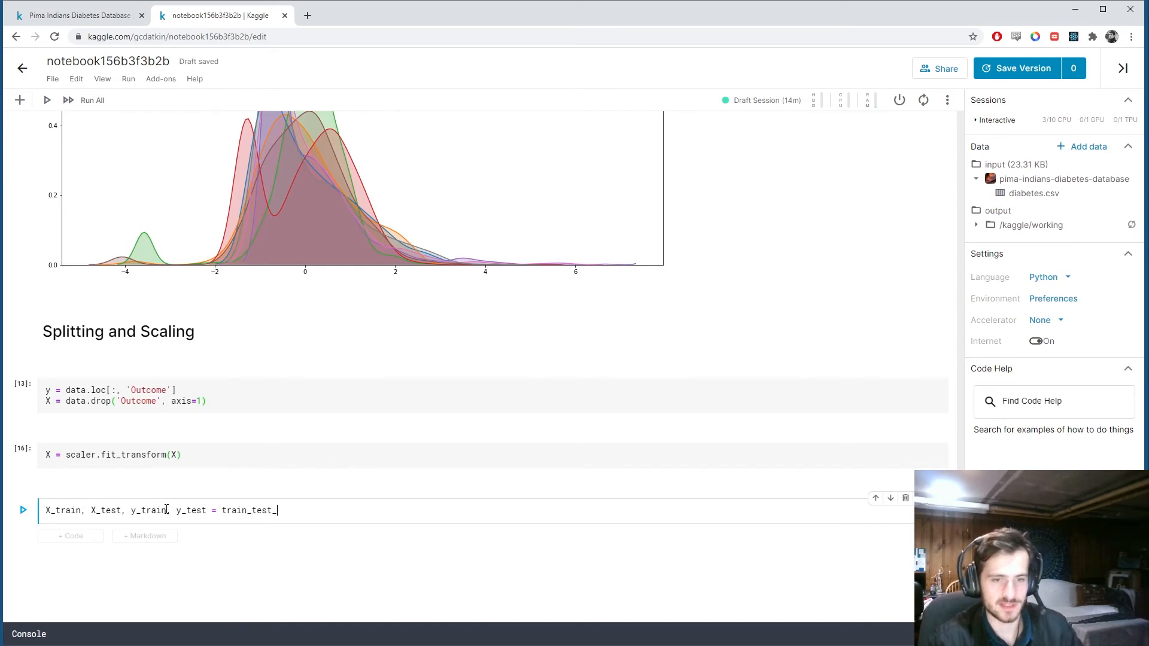
text(split)
text((X, y, )
text(train_size=0.7,m)
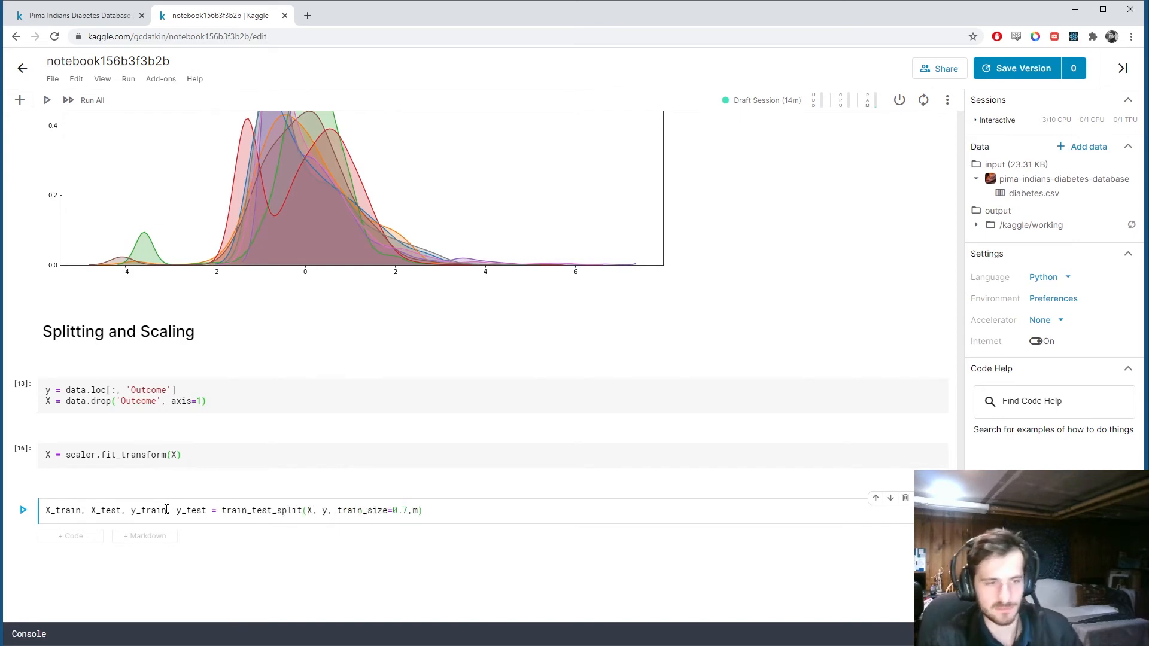
text(,m randome)
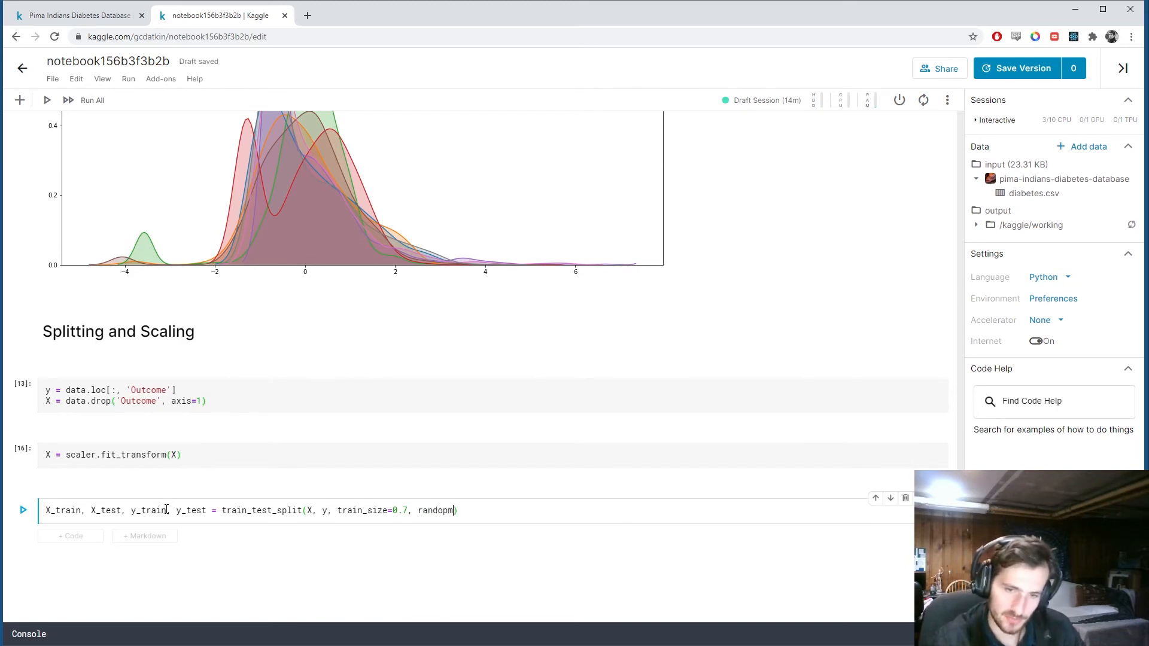
key(BackSpace)
key(BackSpace)
text(tate=)
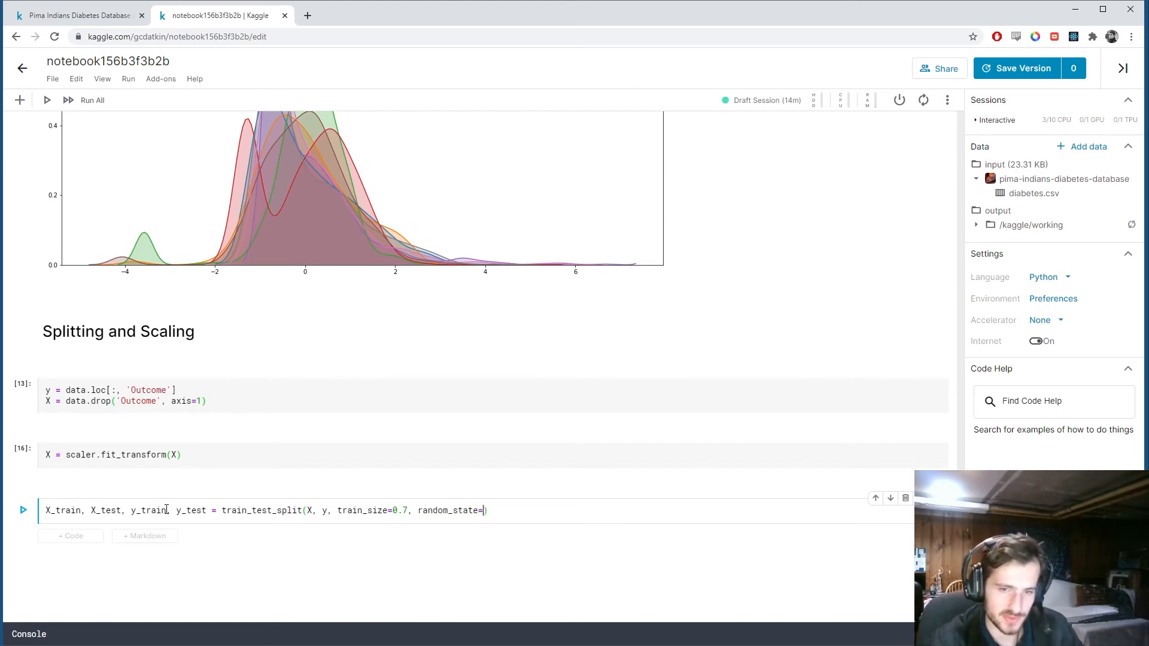
text(24)
key(End)
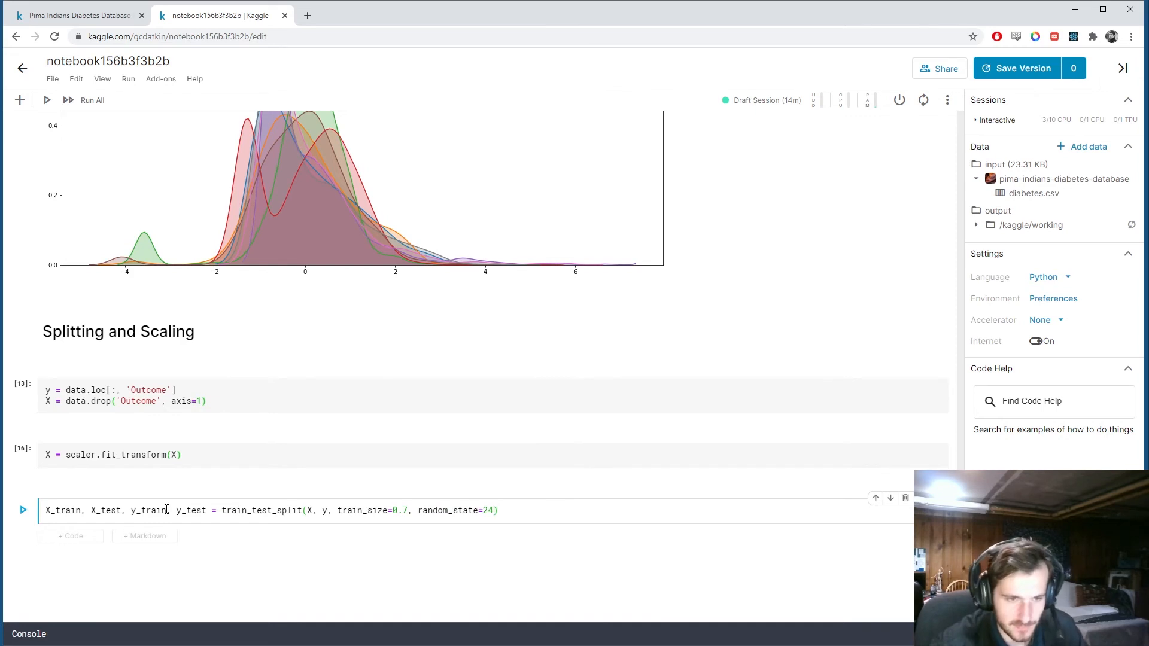
key(shift+Return)
click(143, 504)
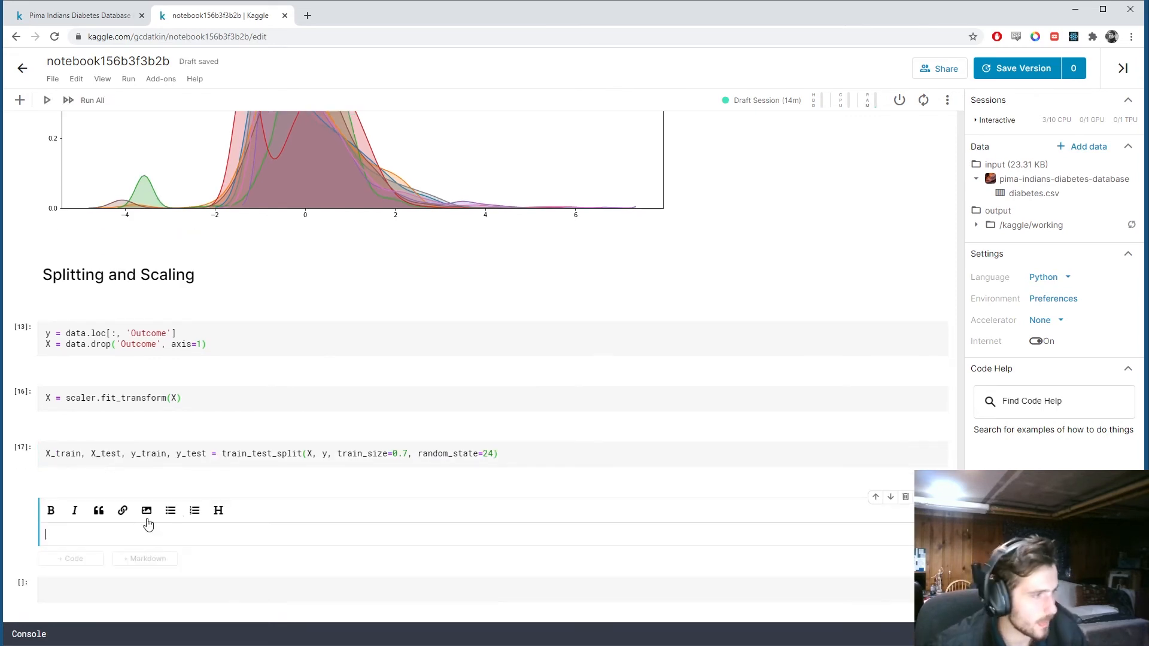
text(# Traini)
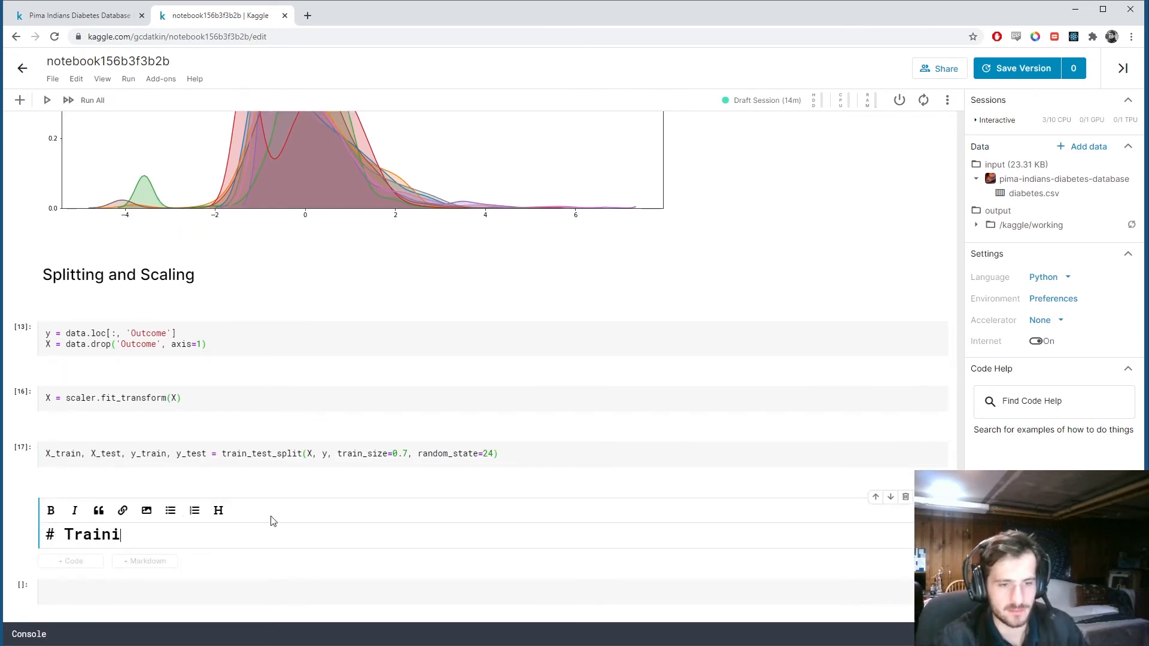
text(ng and Results)
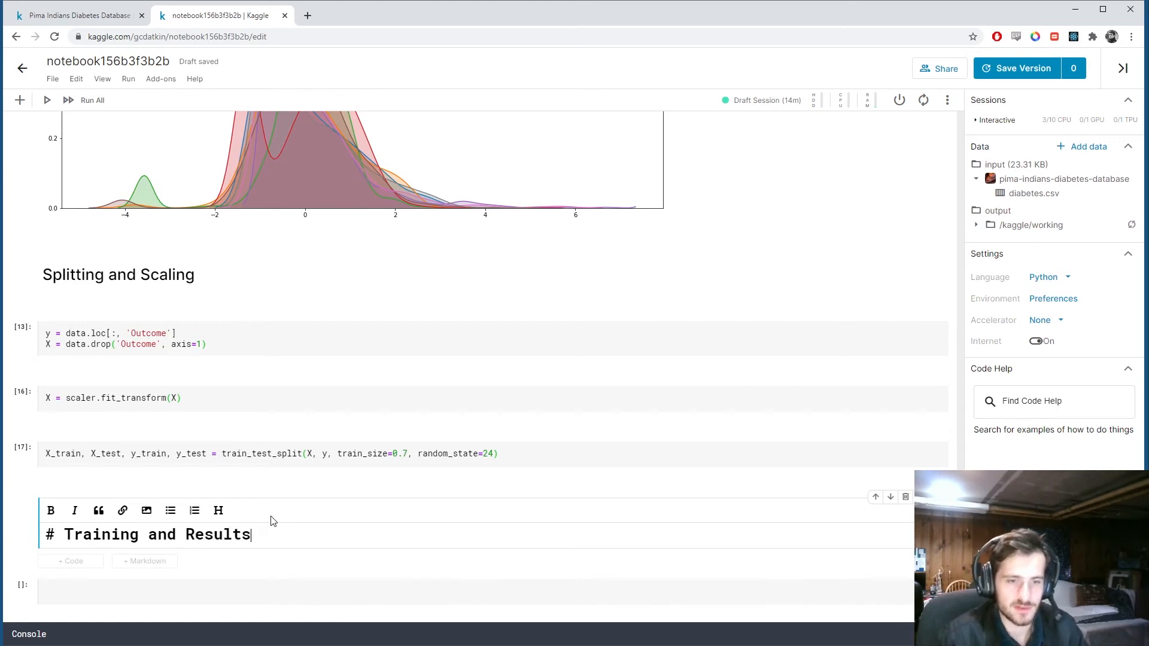
Render the Training and Results heading and move into the empty code cell below.
key(shift+Return)
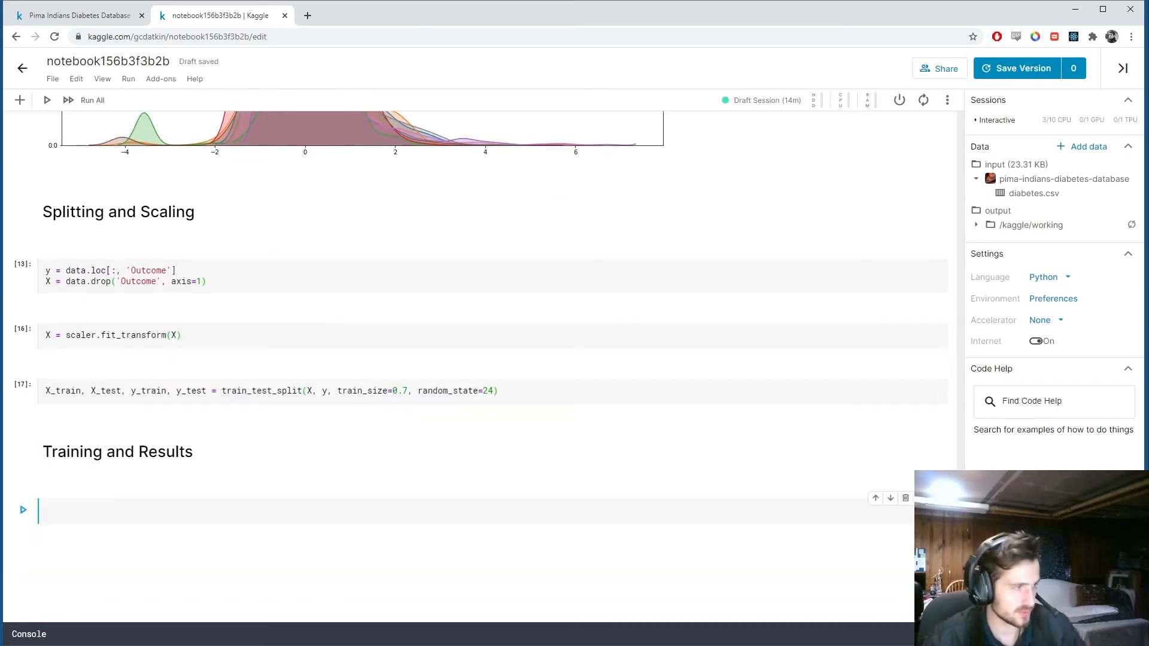
click(144, 505)
key(Return)
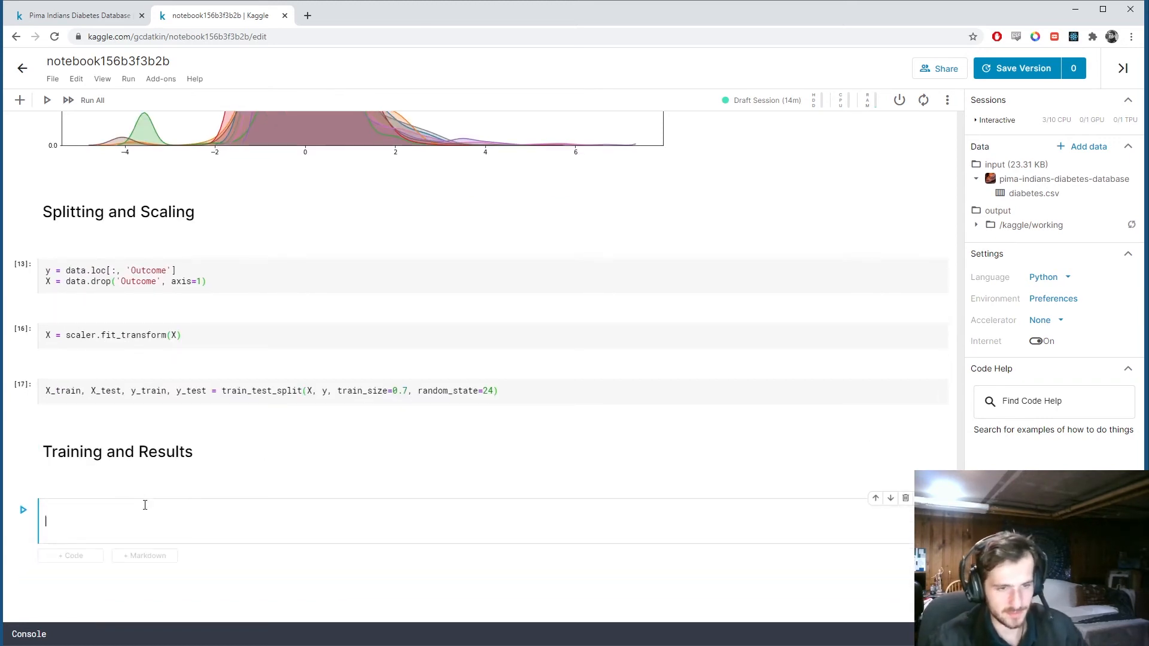
key(BackSpace)
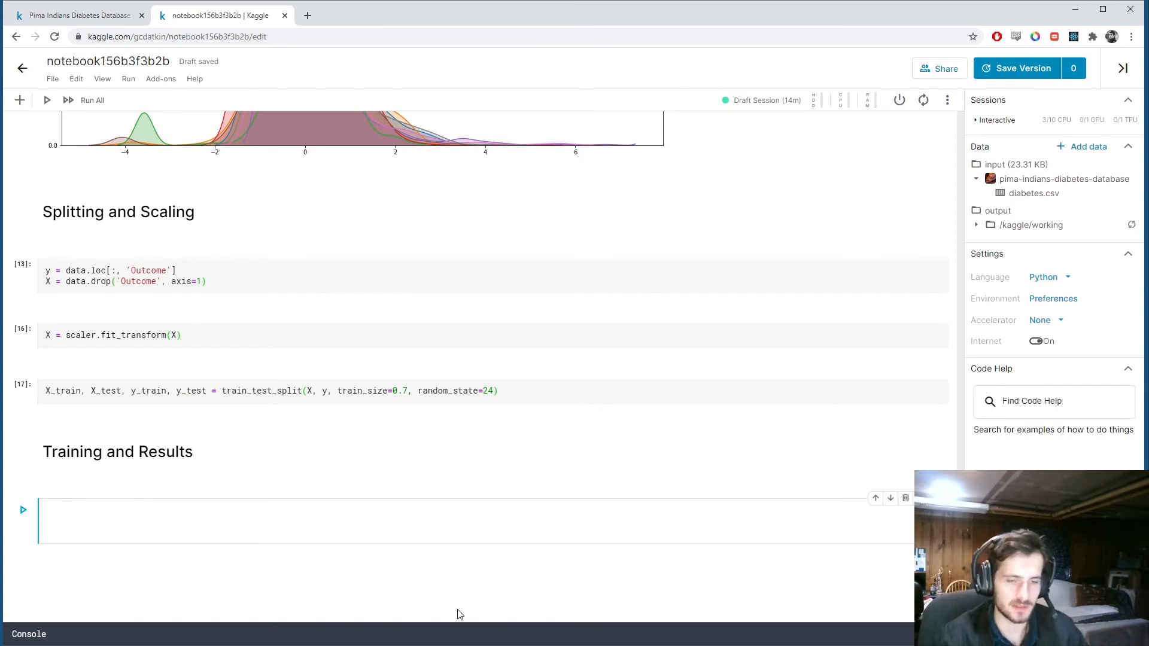
Define log_model = LogisticRegression(), svm_model = SVC(C=1.0) and ann_model = MLPClassifier(hidden_layer_sizes=(16, 16)) and run it.
key(ctrl+alt+Down)
key(ctrl+alt+Down)
text(_model =)
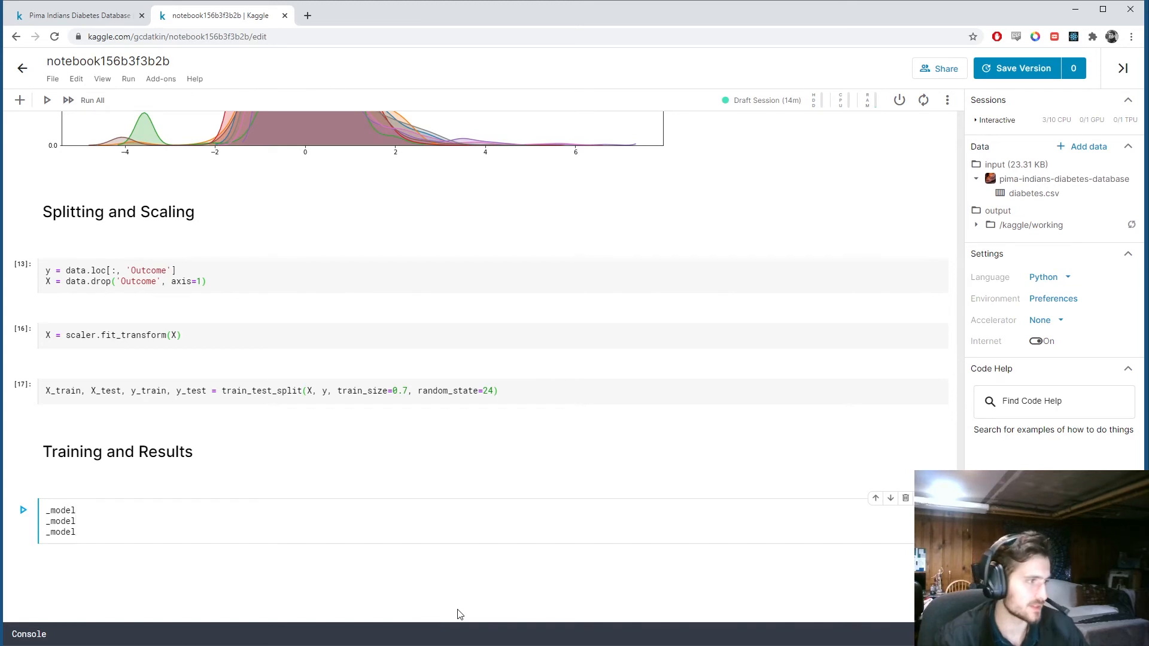
click(223, 510)
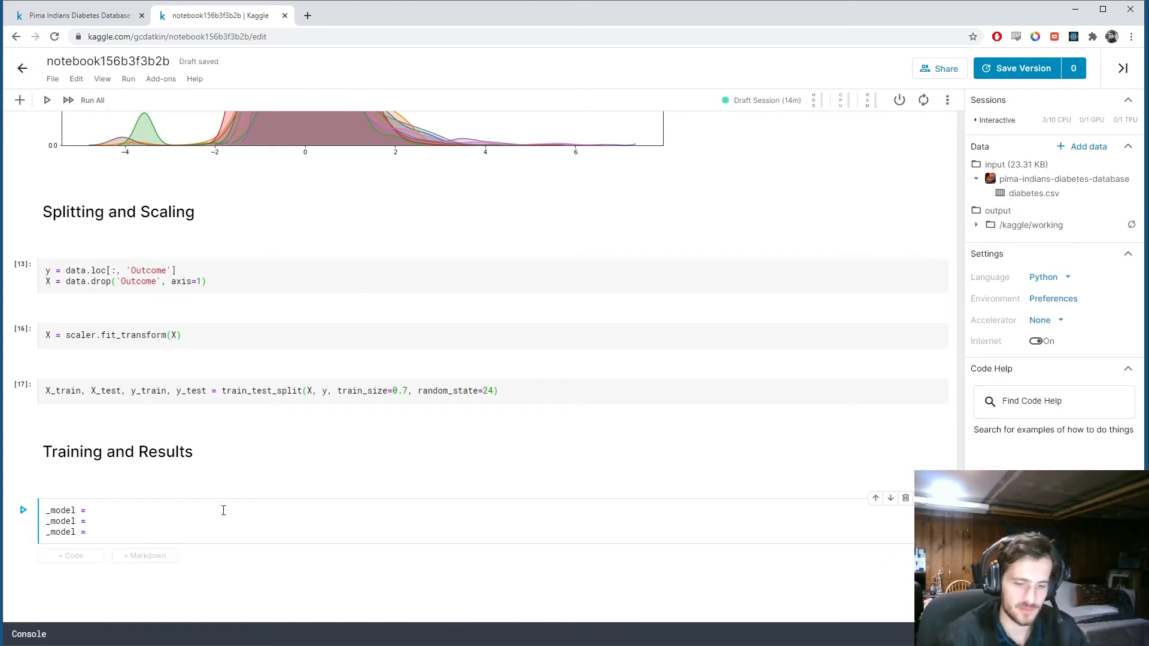
text(LogisticRegression()
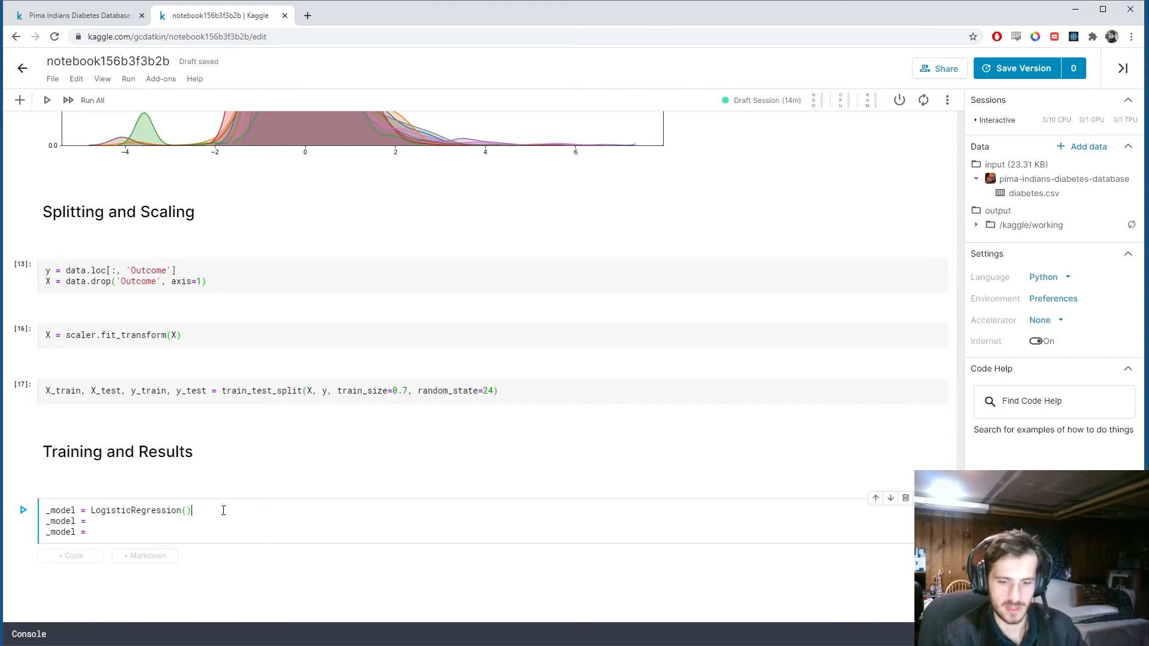
key(Home)
text(log)
key(Down)
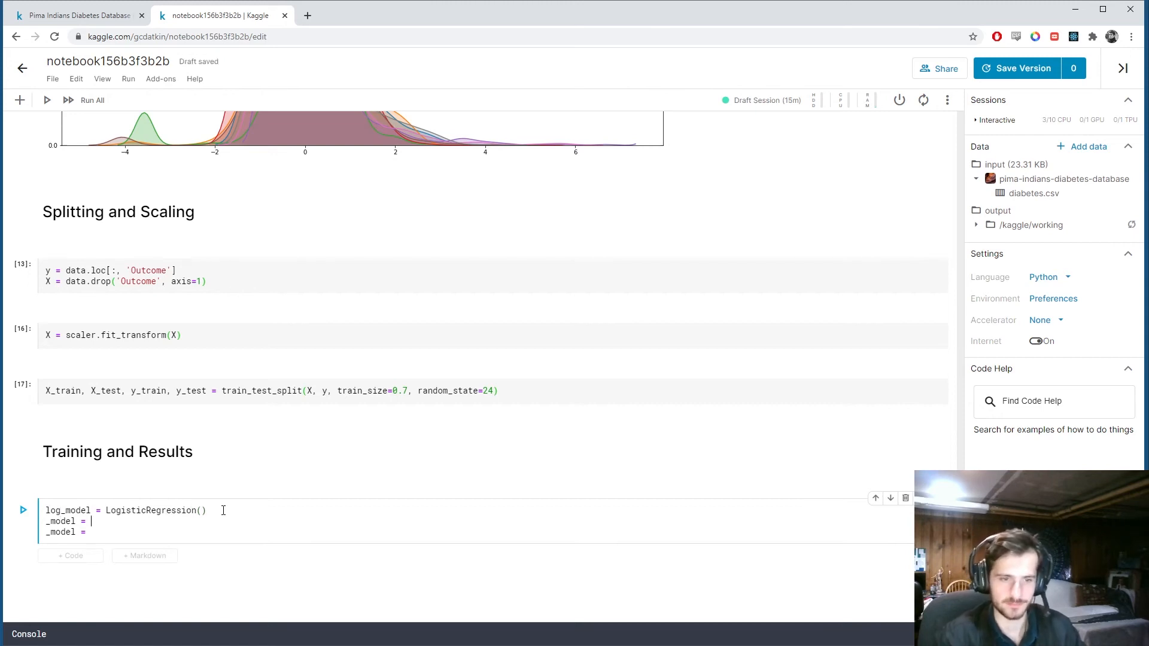
text(VC())
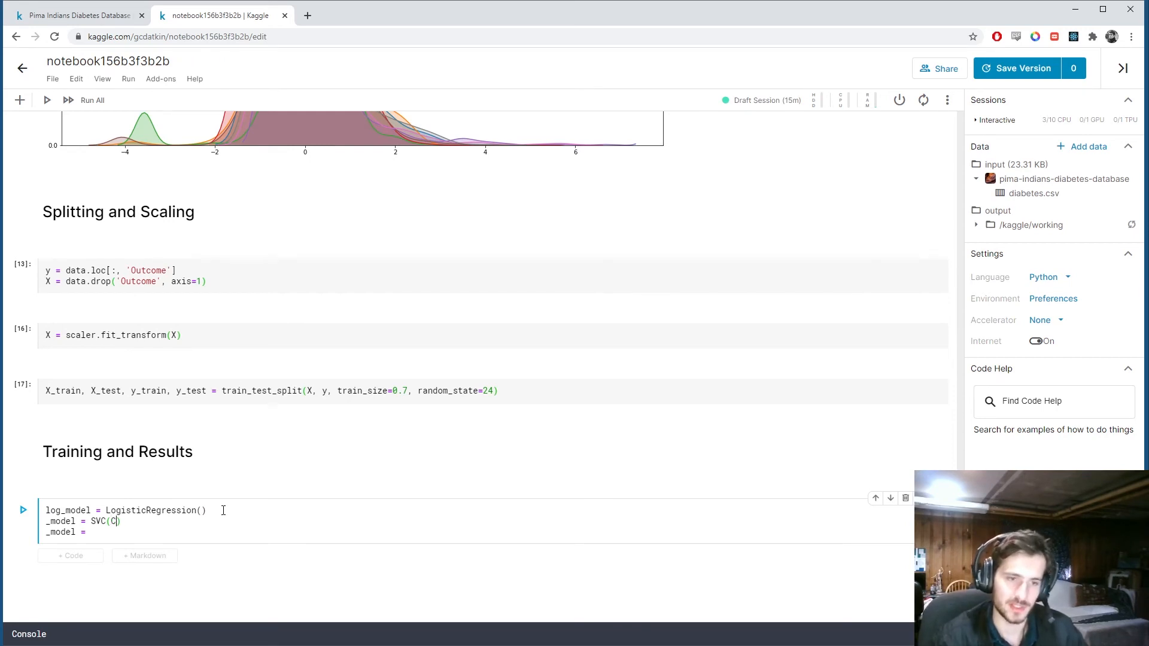
text(=1.0)
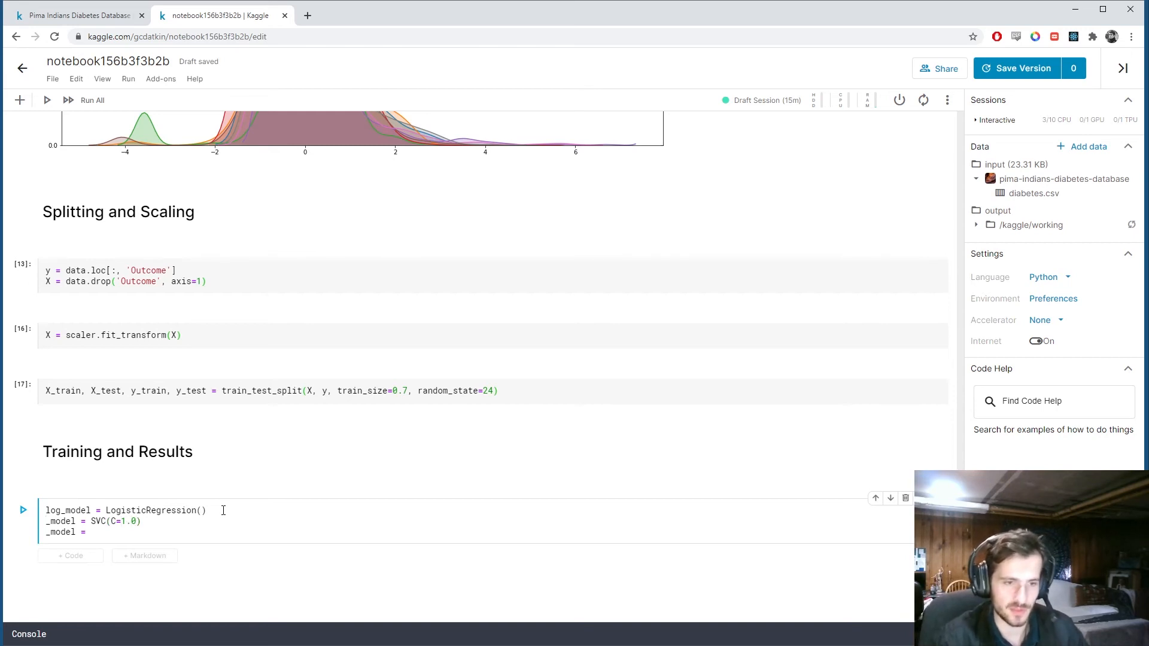
text(svm)
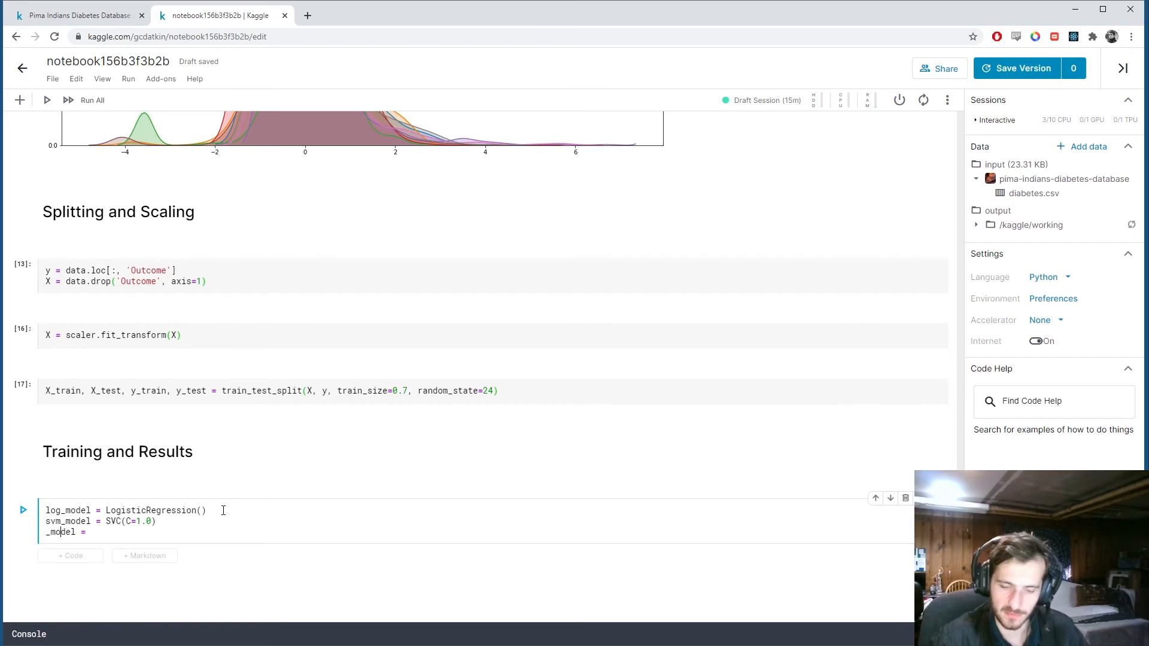
text( ML)
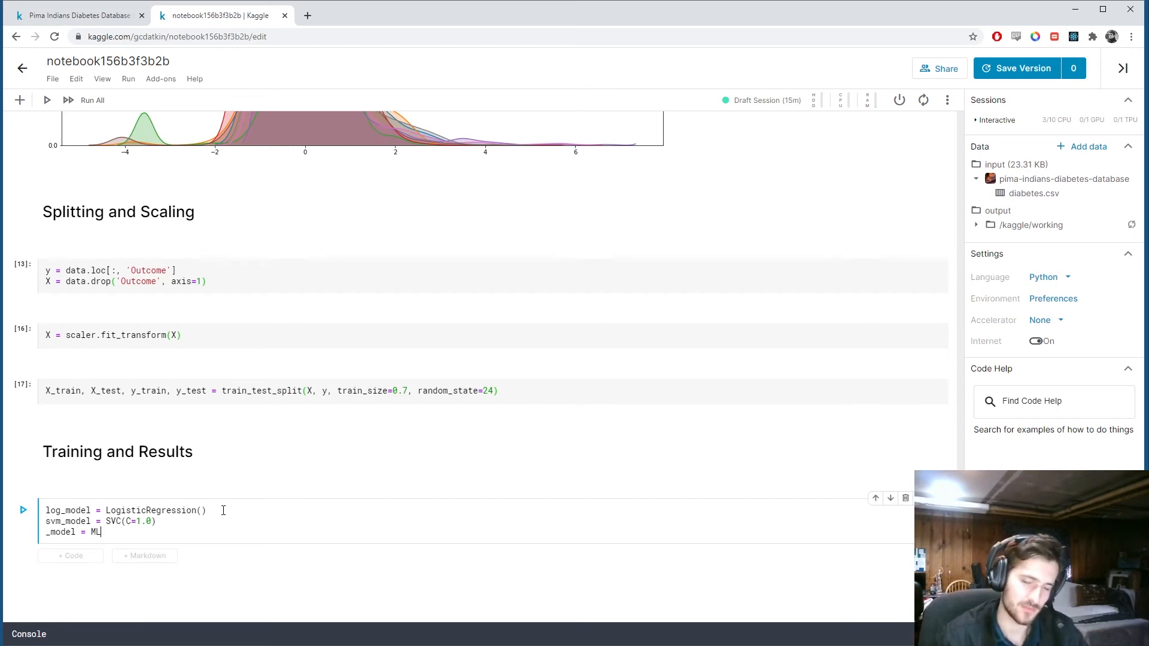
text(PClassif)
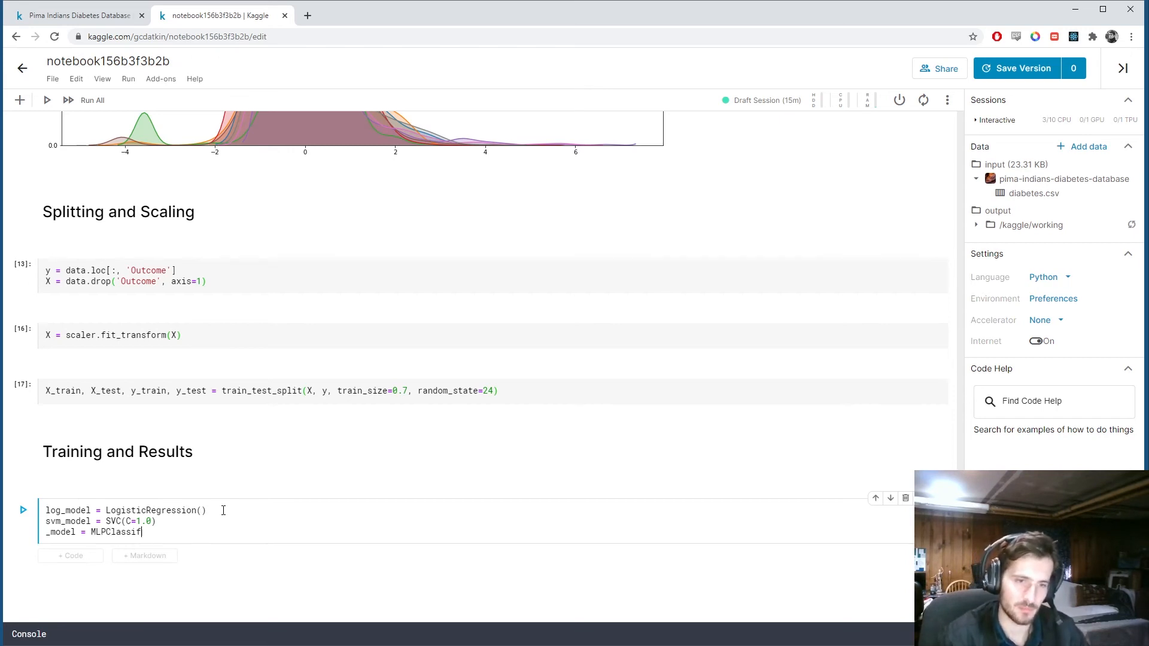
text(ier(hidd)
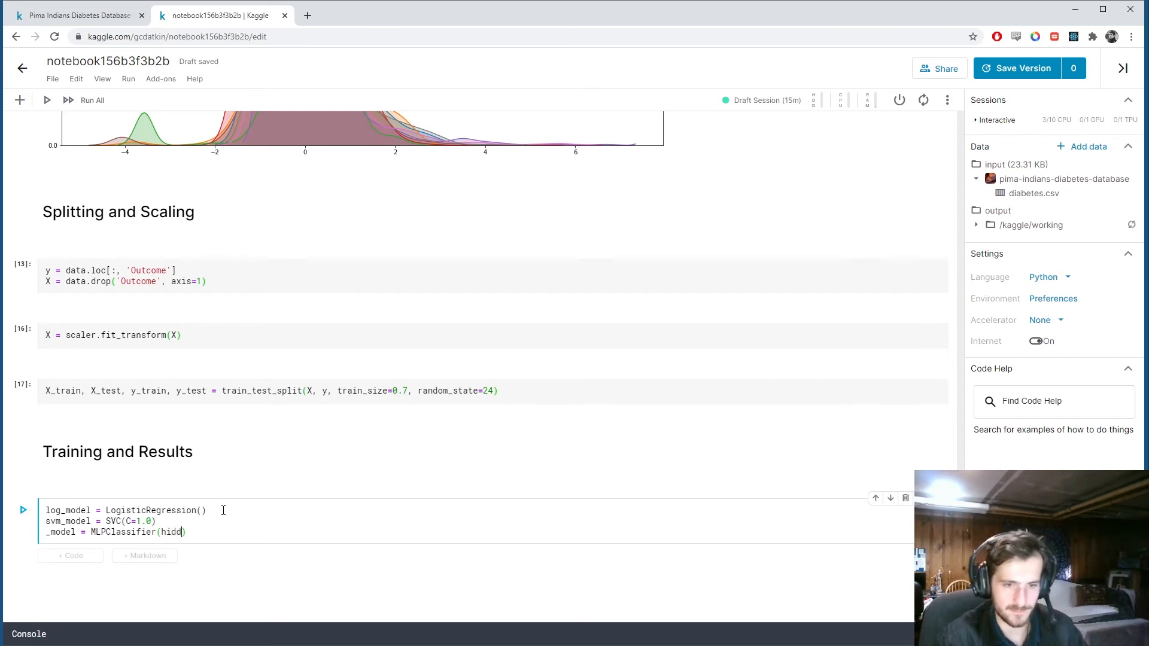
text(_laye)
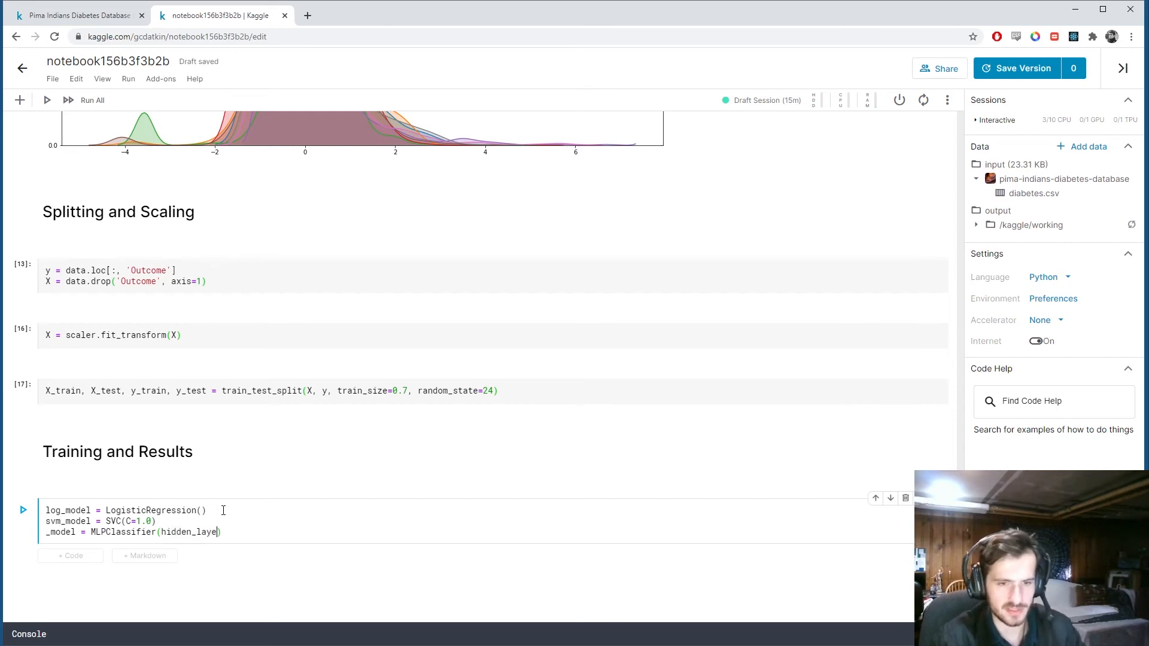
text(r_)
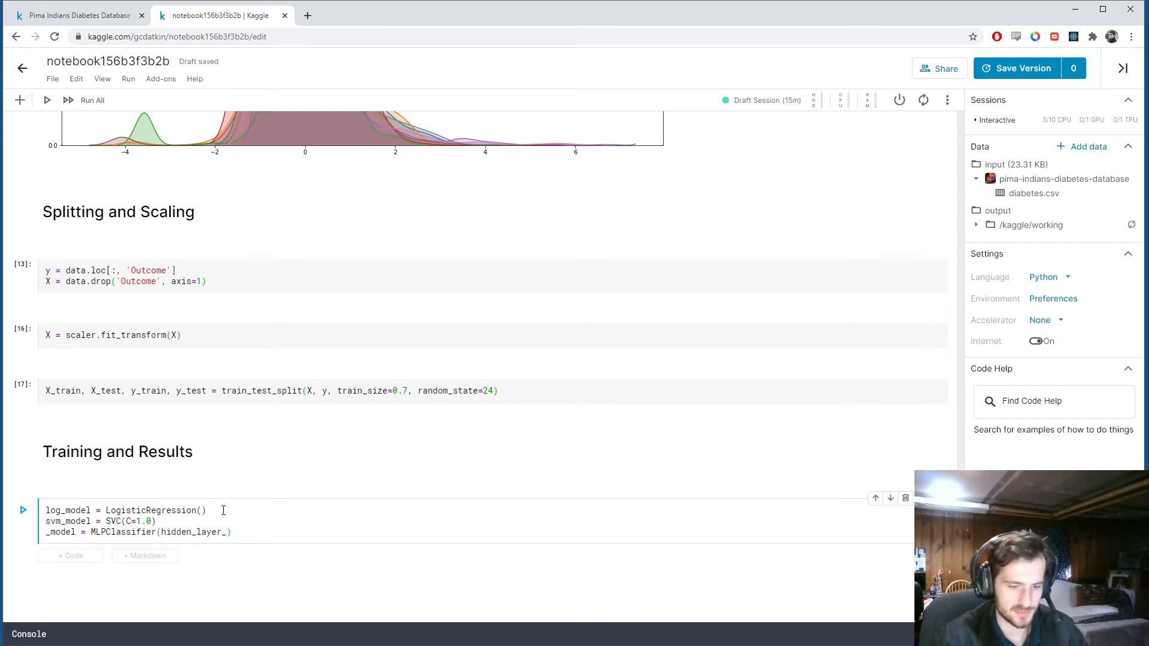
key(BackSpace)
key(BackSpace)
key(BackSpace)
text(es=()
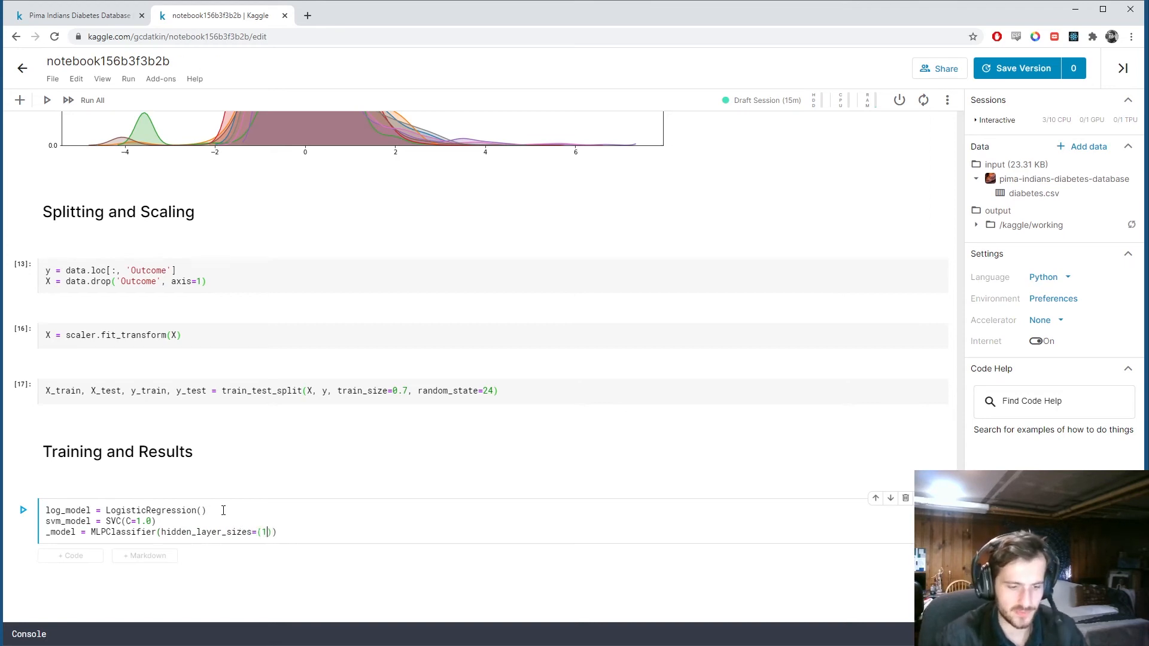
text(16)
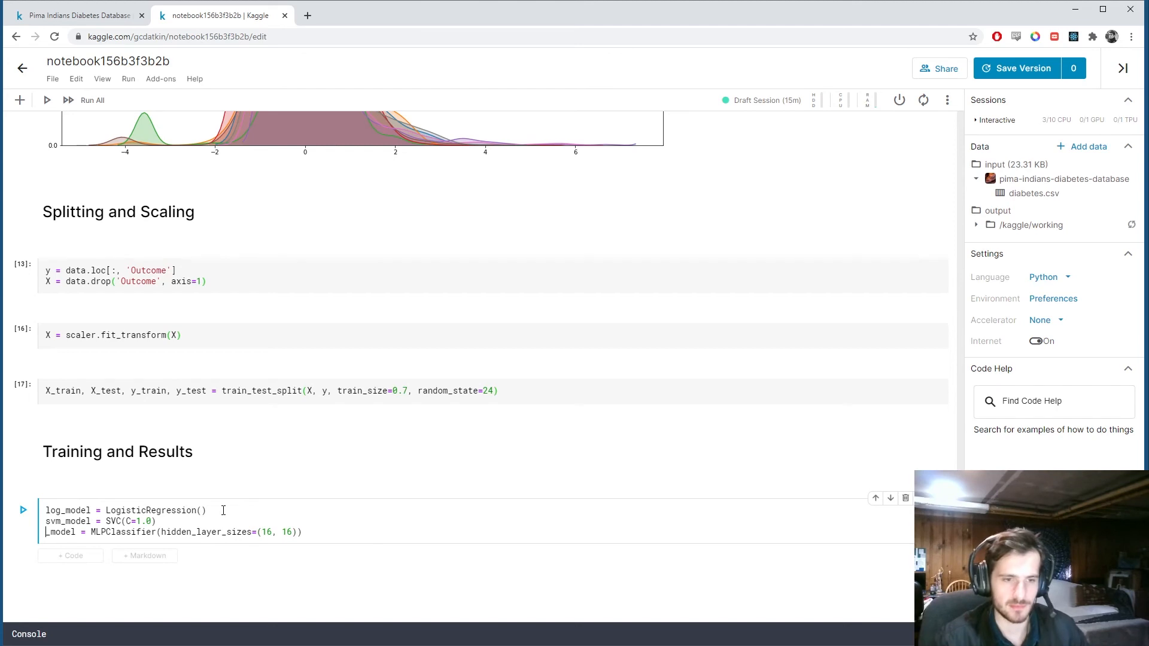
text(ann_)
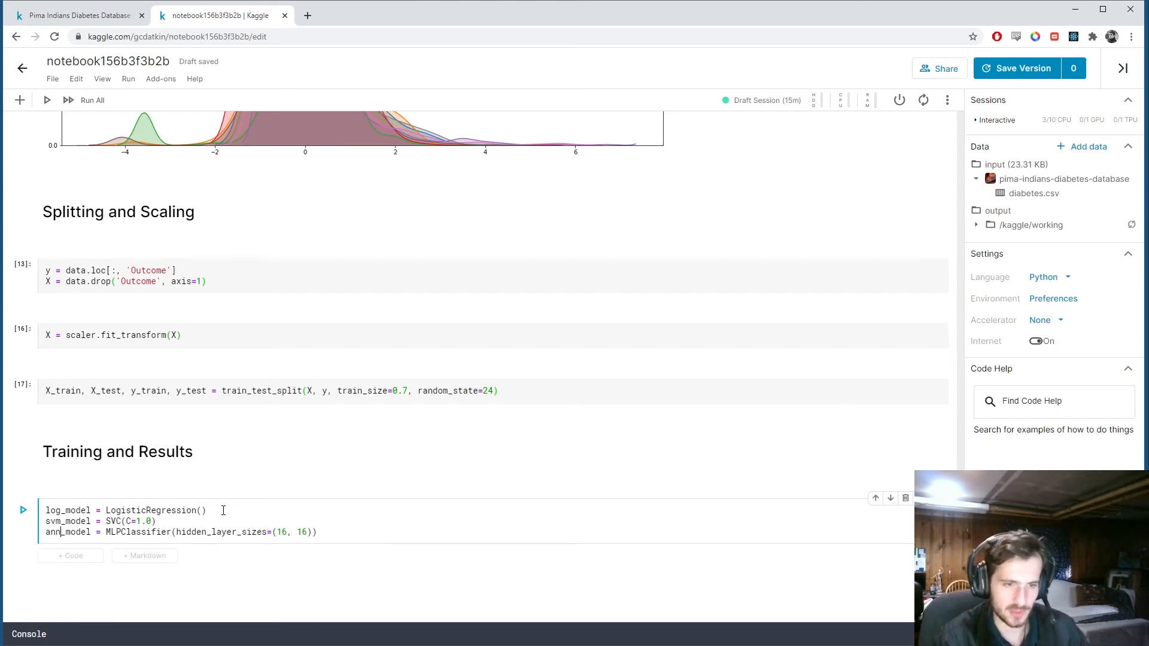
key(End)
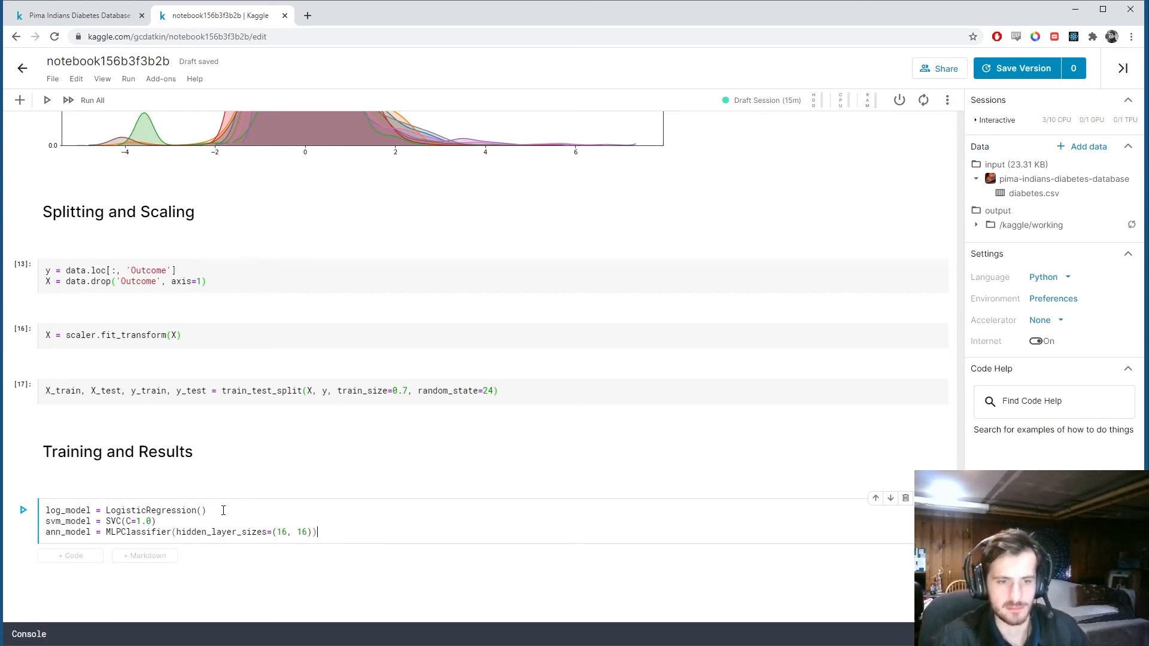
key(shift+Return)
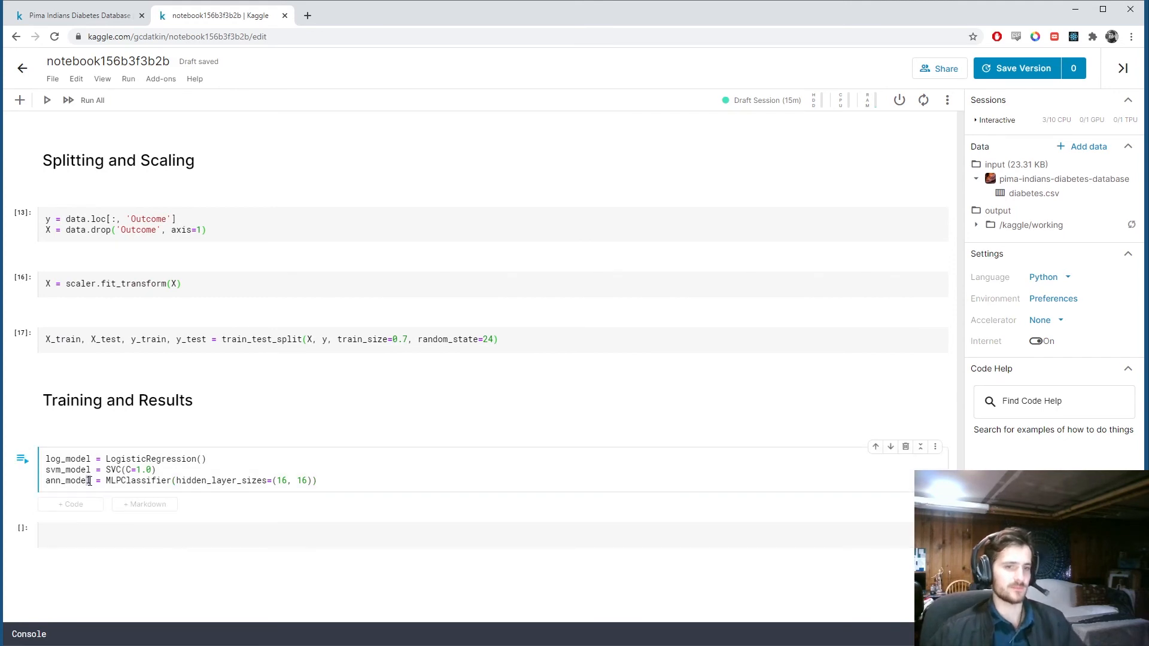
double_click(68, 480)
key(ctrl+c)
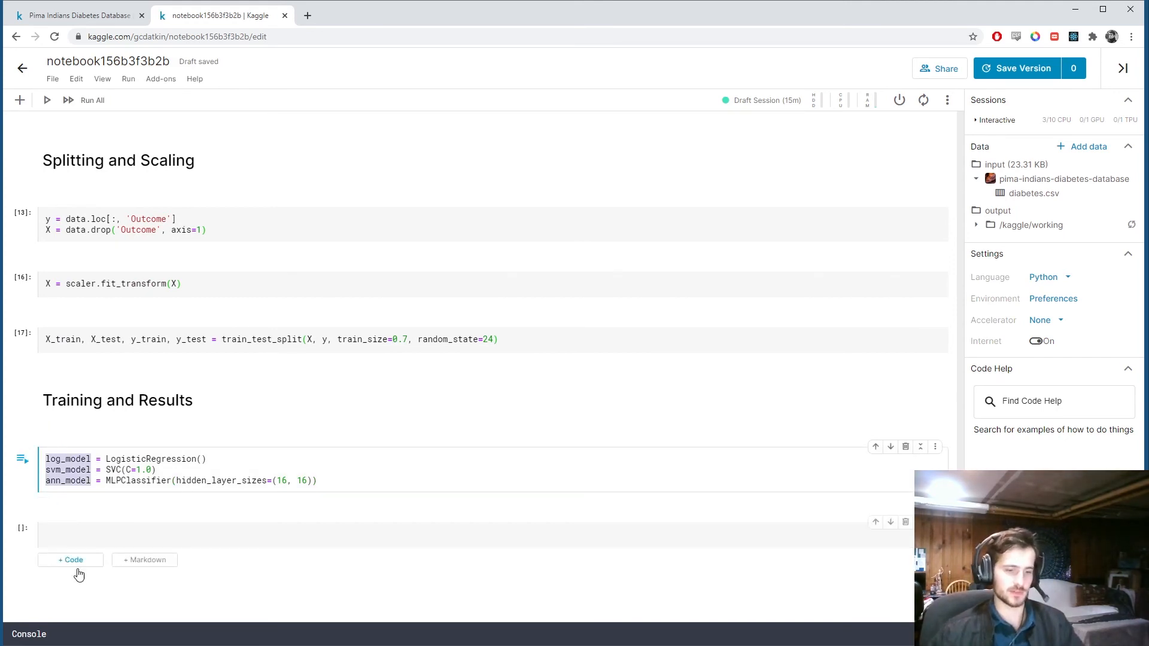
Paste the three model names into a new cell and append .fit(X_train, y_train) to each with a multi-cursor edit.
click(82, 535)
key(ctrl+v)
click(81, 471)
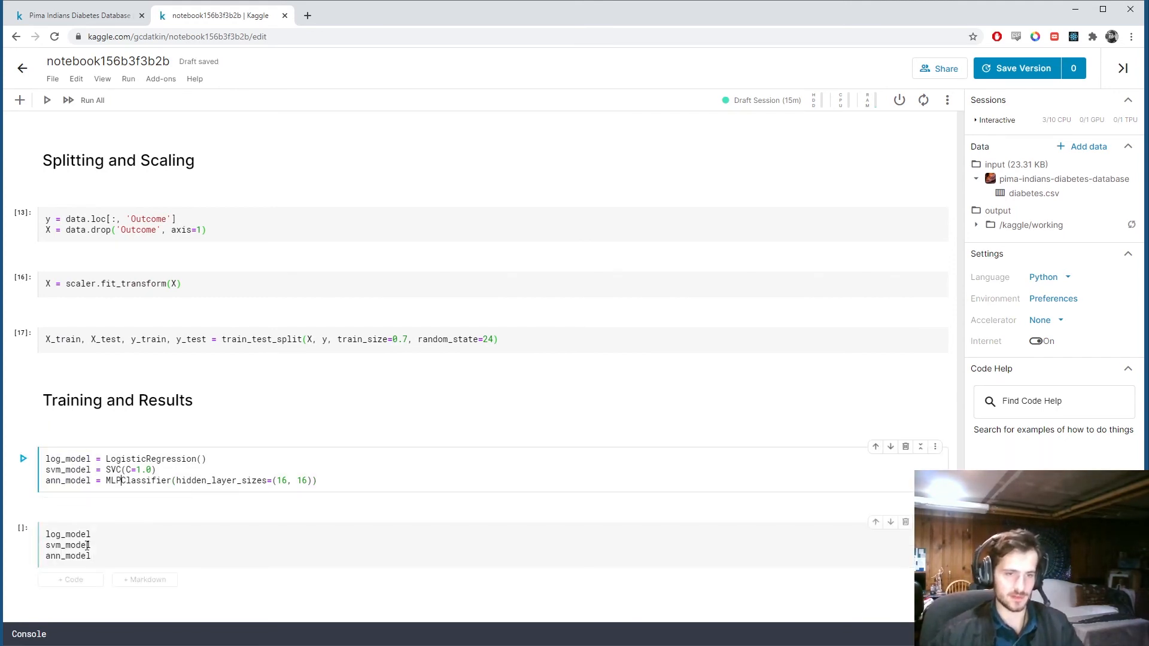
click(91, 534)
drag(93, 533, 93, 555)
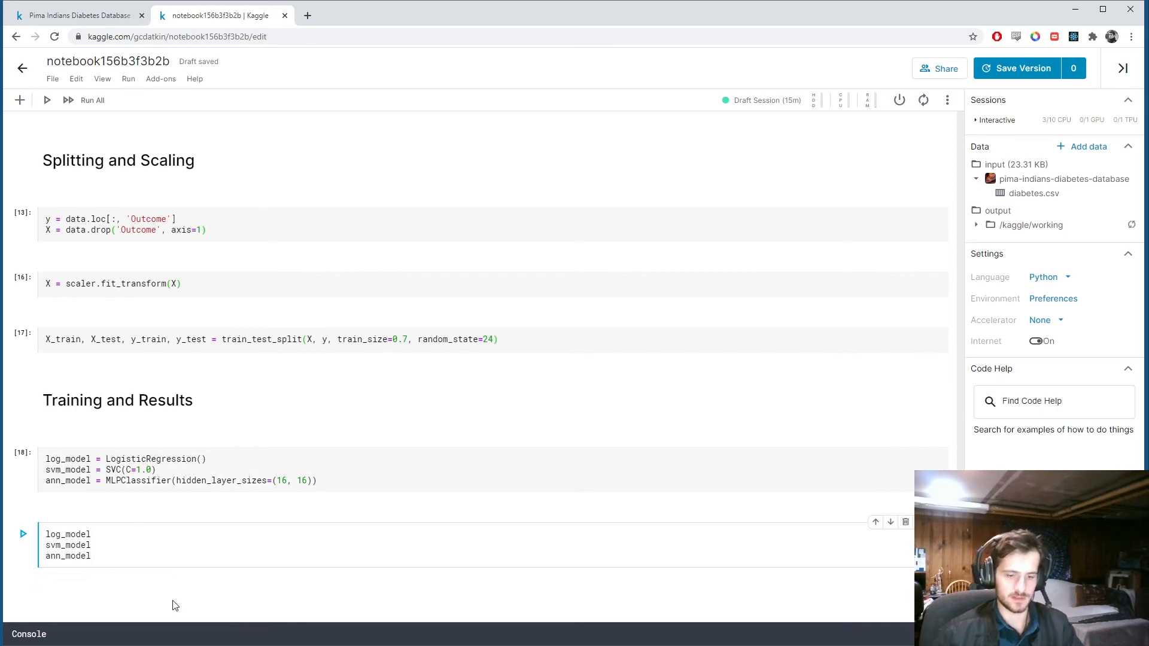
text(.fit(X_train, )
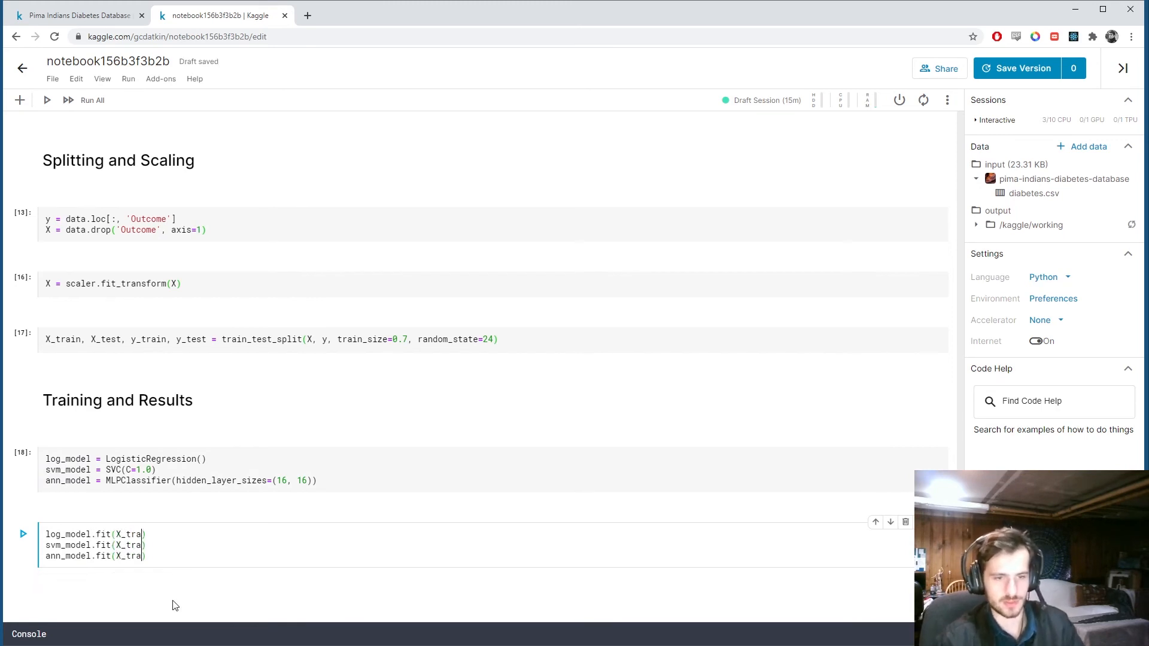
text(y_) svm_model.fit(X_train)
key(Right)
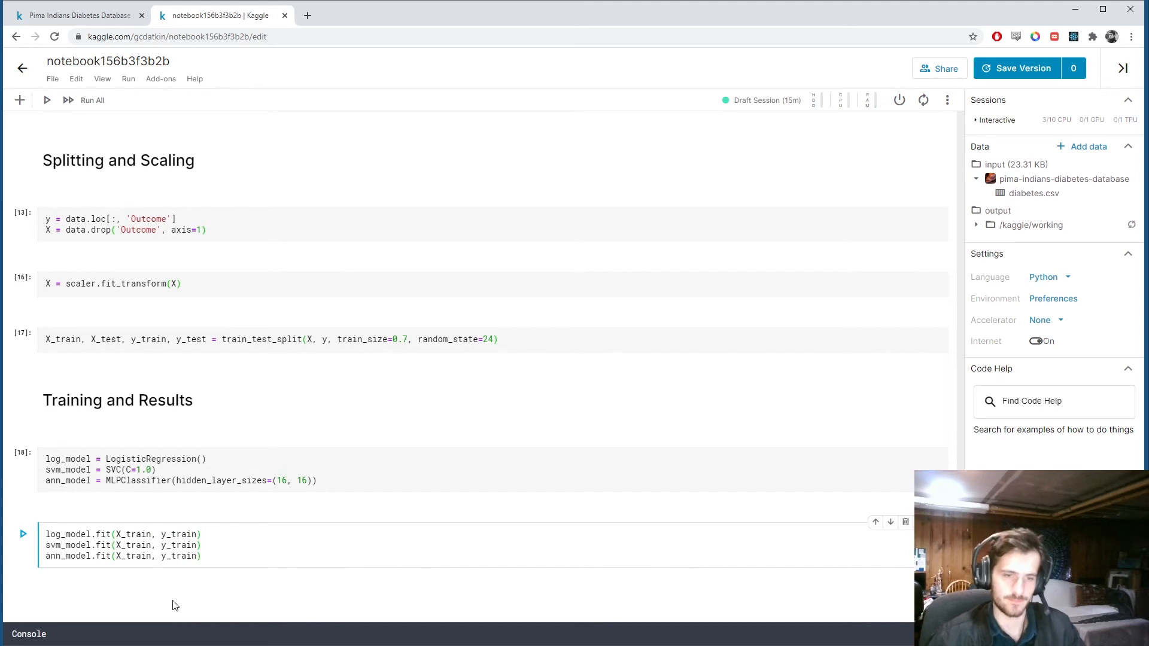
scroll(272, 543, down, 1)
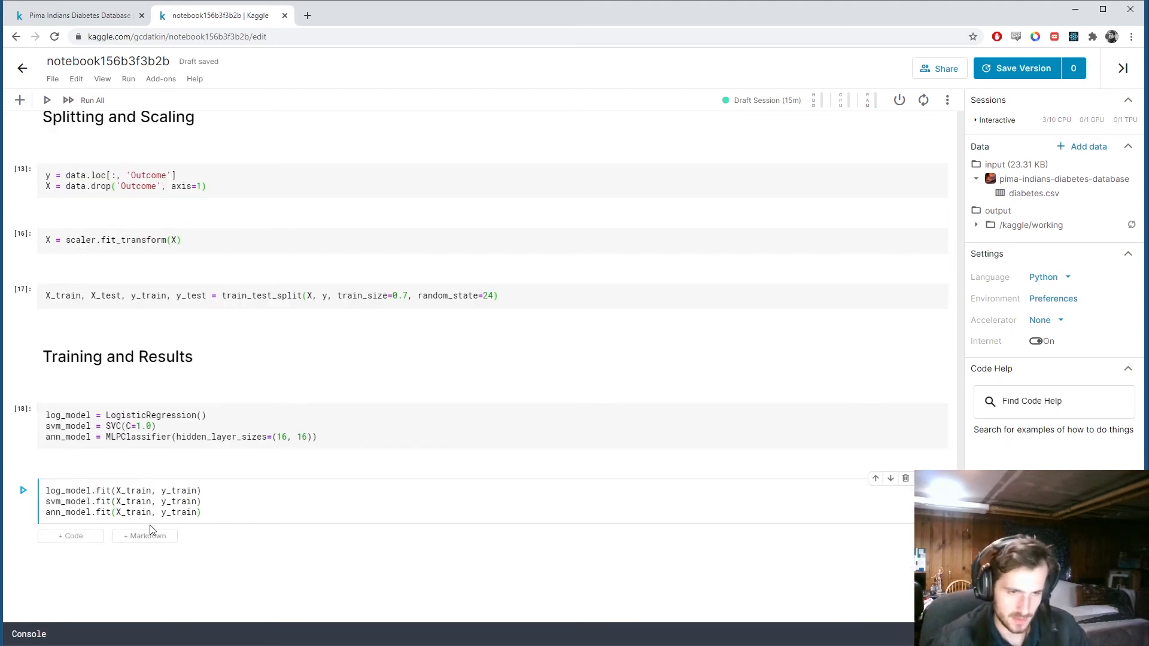
Run the model-fitting cell, delete the accidentally added extra cell, and move into the empty code cell.
click(79, 539)
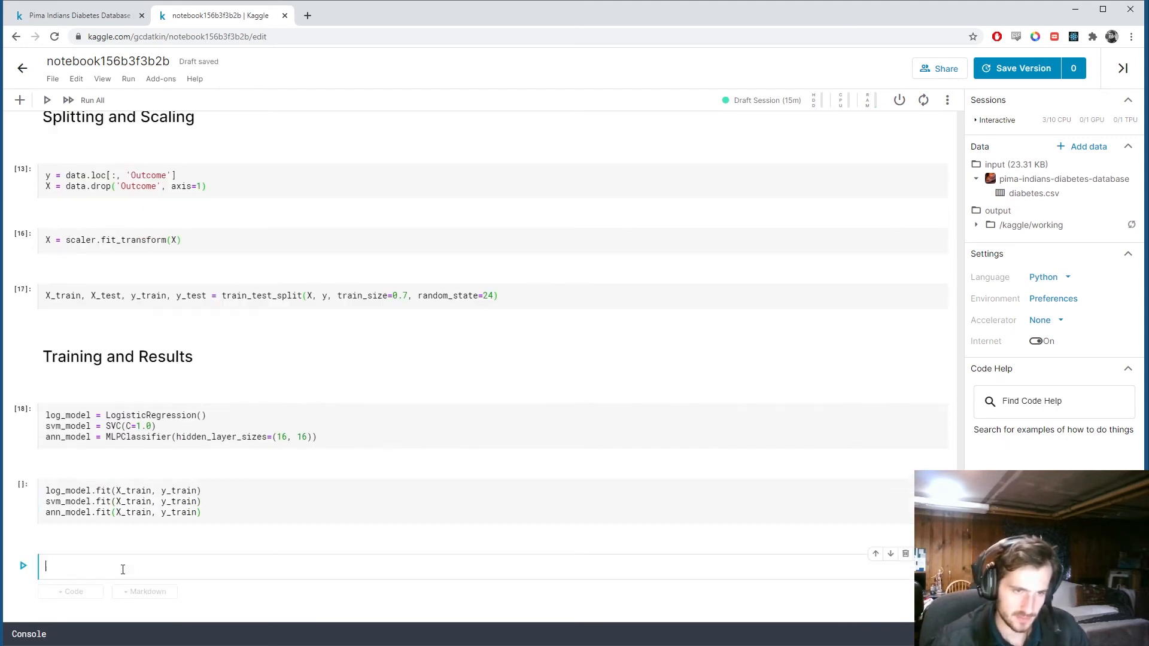
click(226, 513)
key(shift+Return)
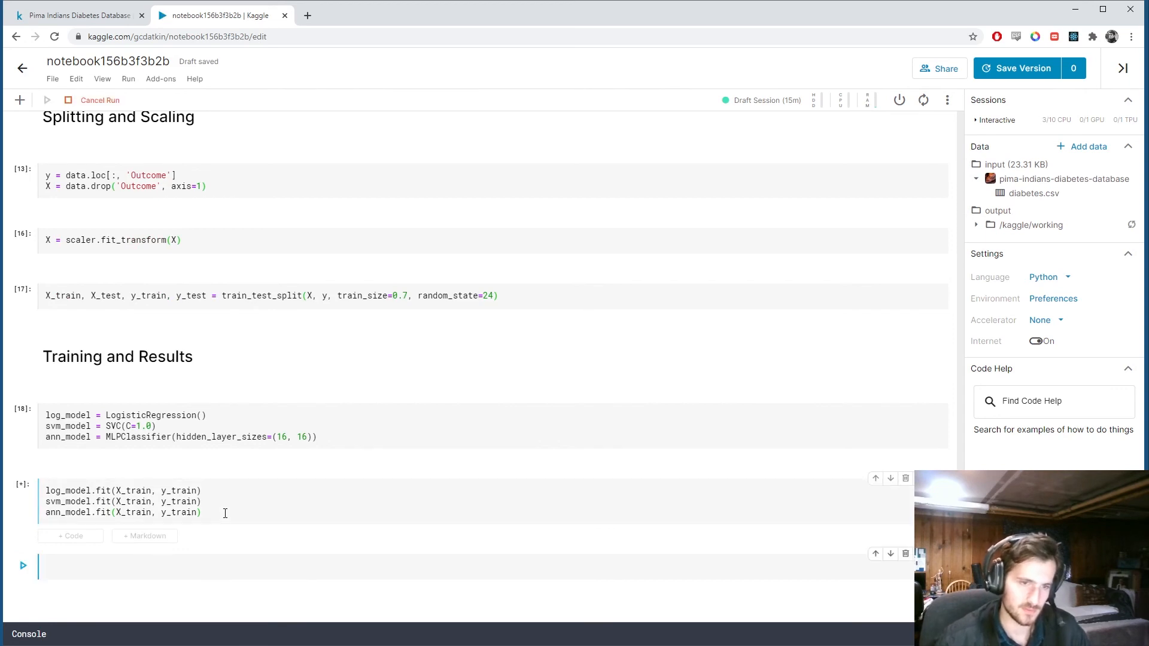
click(143, 536)
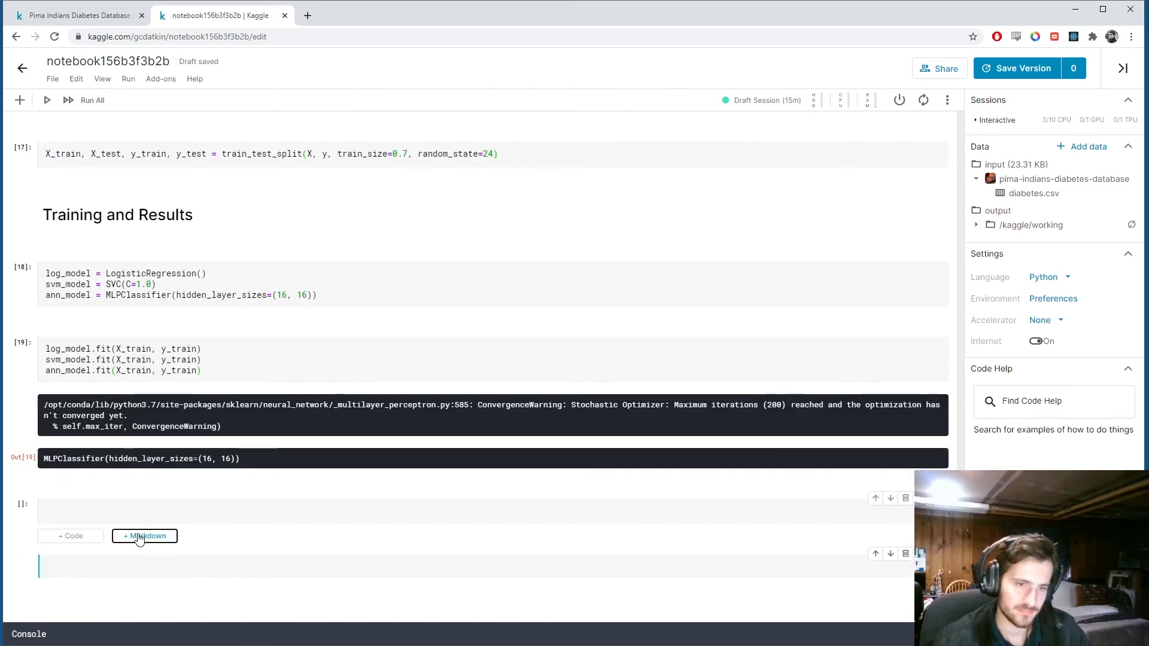
click(905, 561)
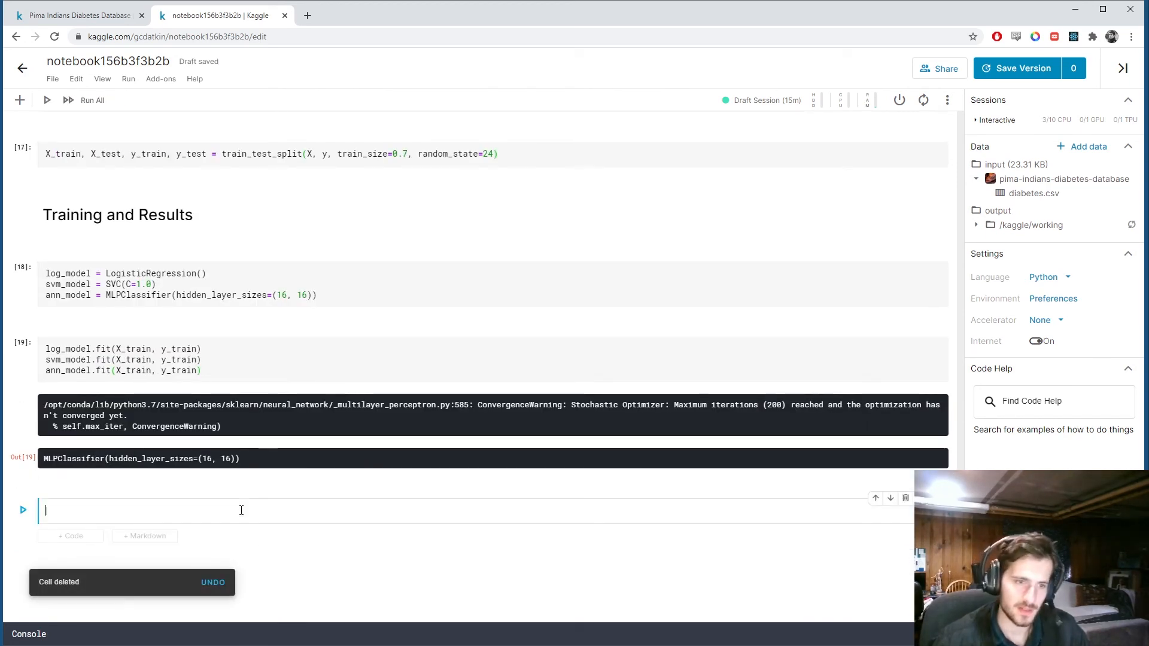
click(80, 509)
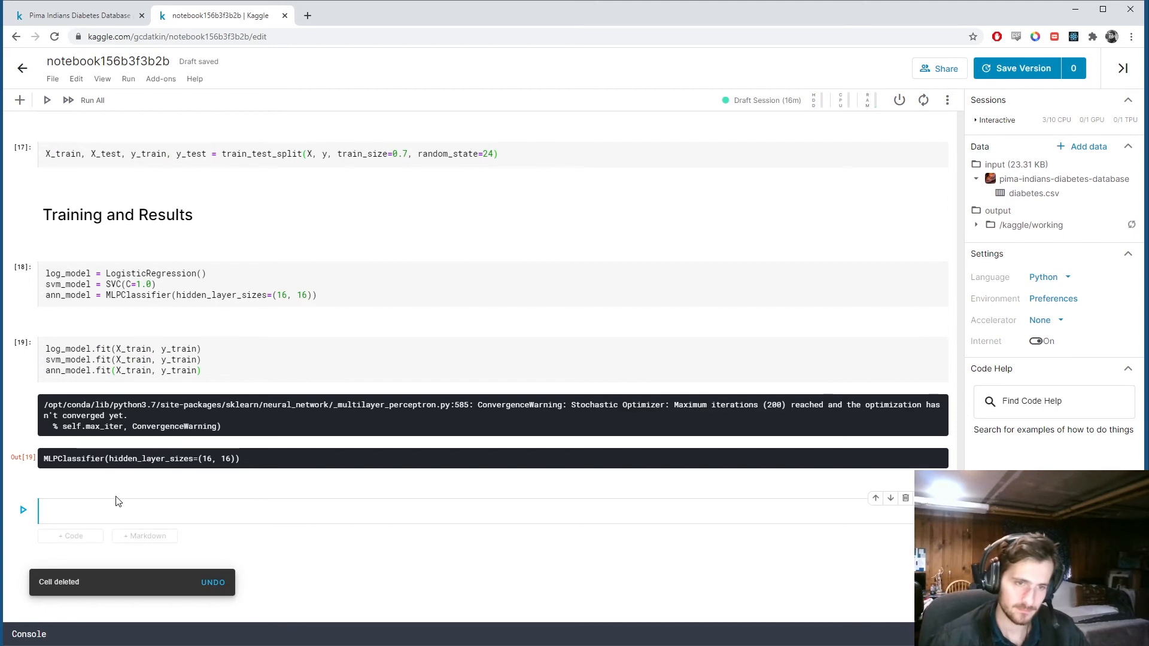
mouse_move(492, 395)
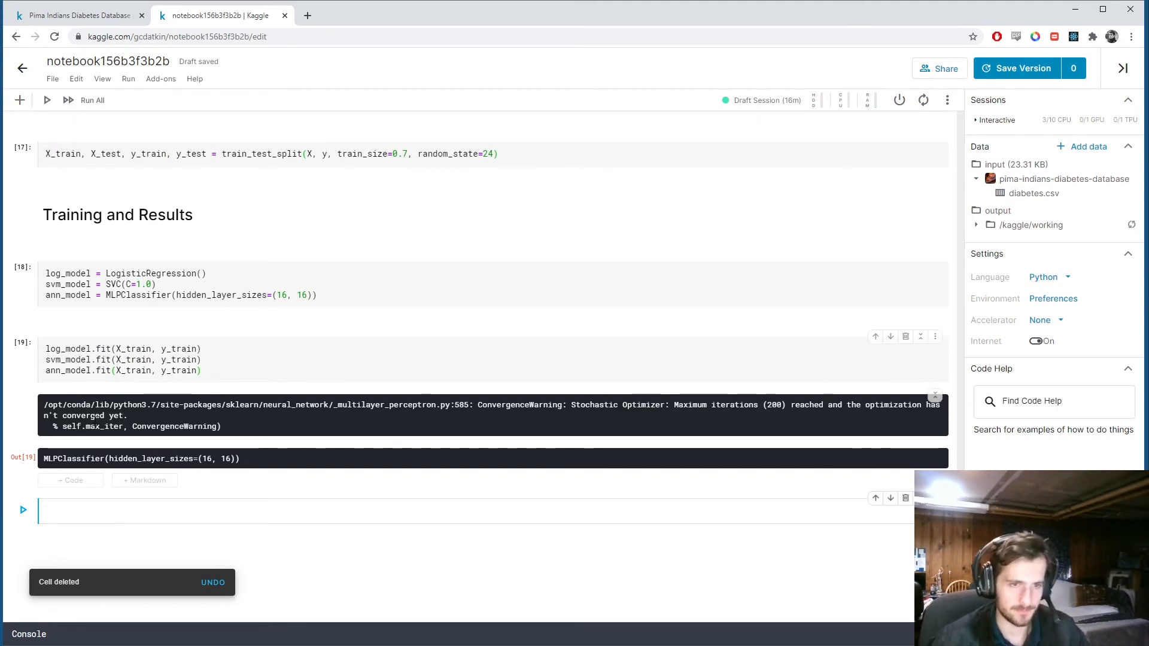
Column-copy the model names and build log_acc, svm_acc, ann_acc = <model>.score(X_test, y_test) lines with multi-cursor.
click(45, 349)
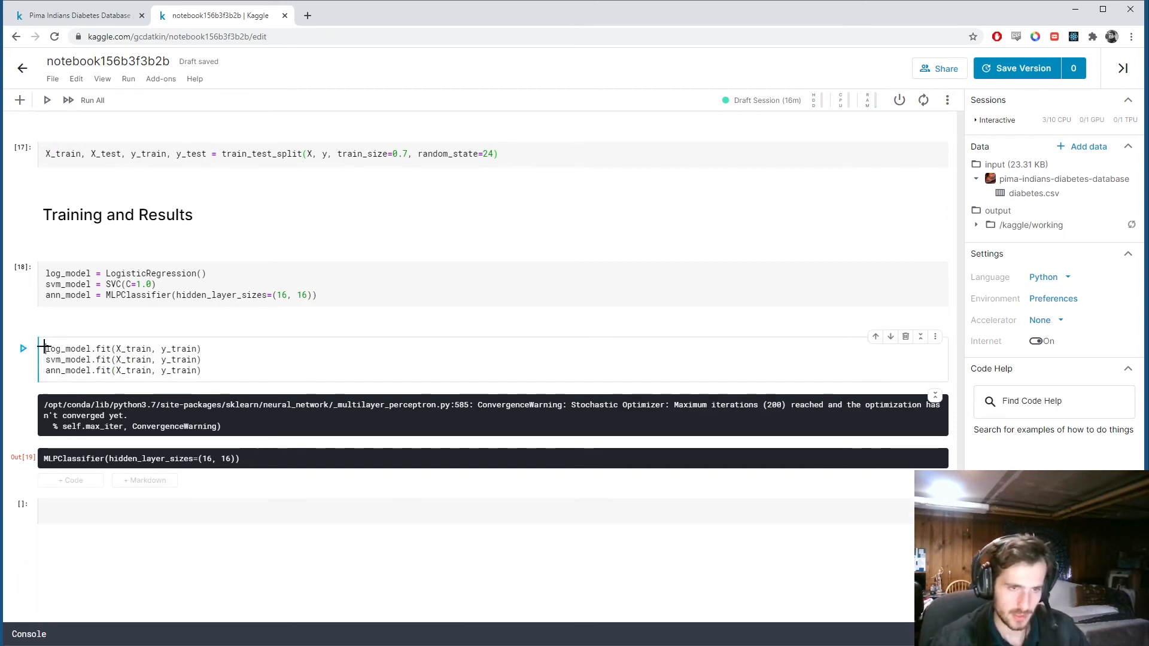
drag(45, 349, 94, 377)
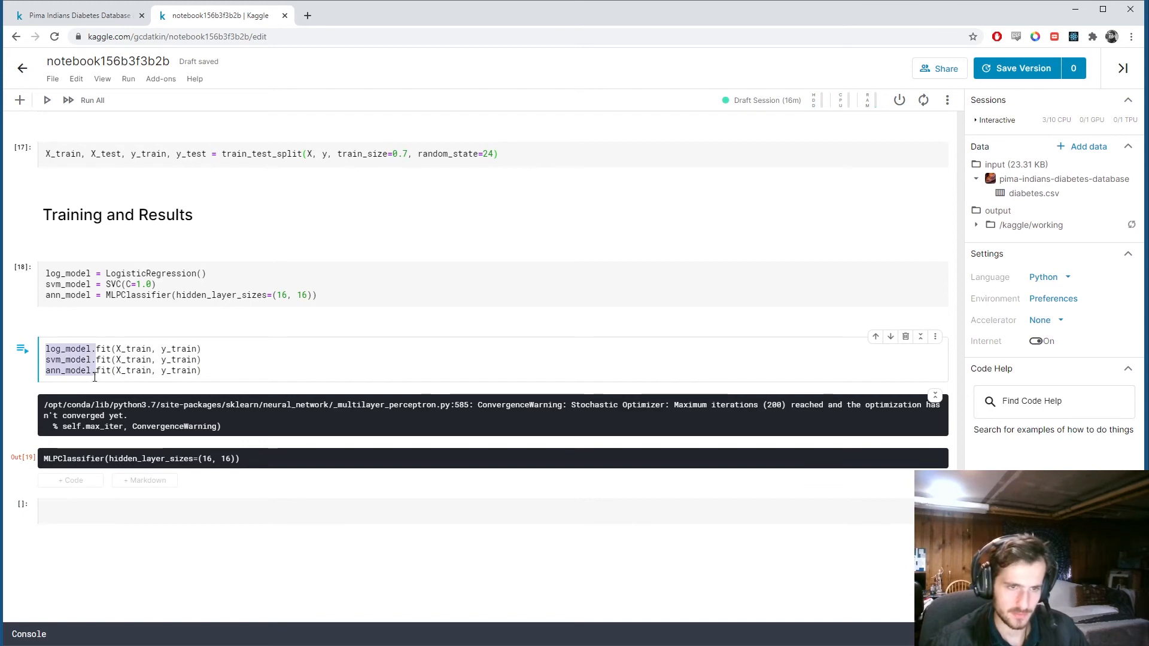
key(ctrl+c)
click(117, 507)
key(ctrl+v)
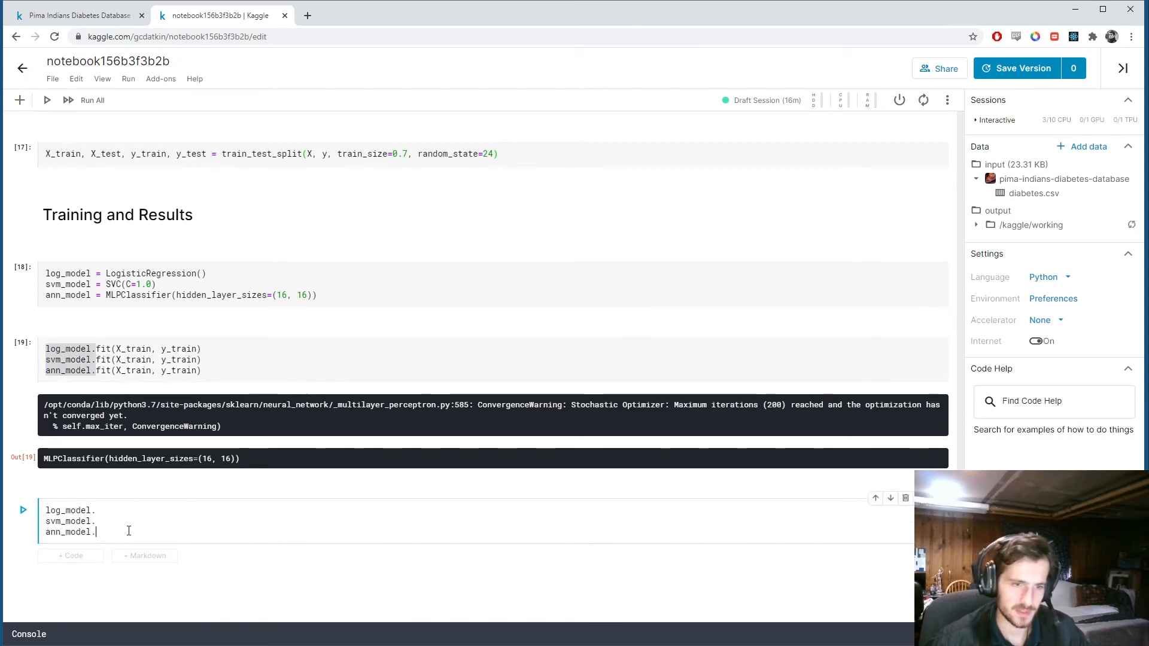
drag(97, 532, 66, 509)
text(acc =)
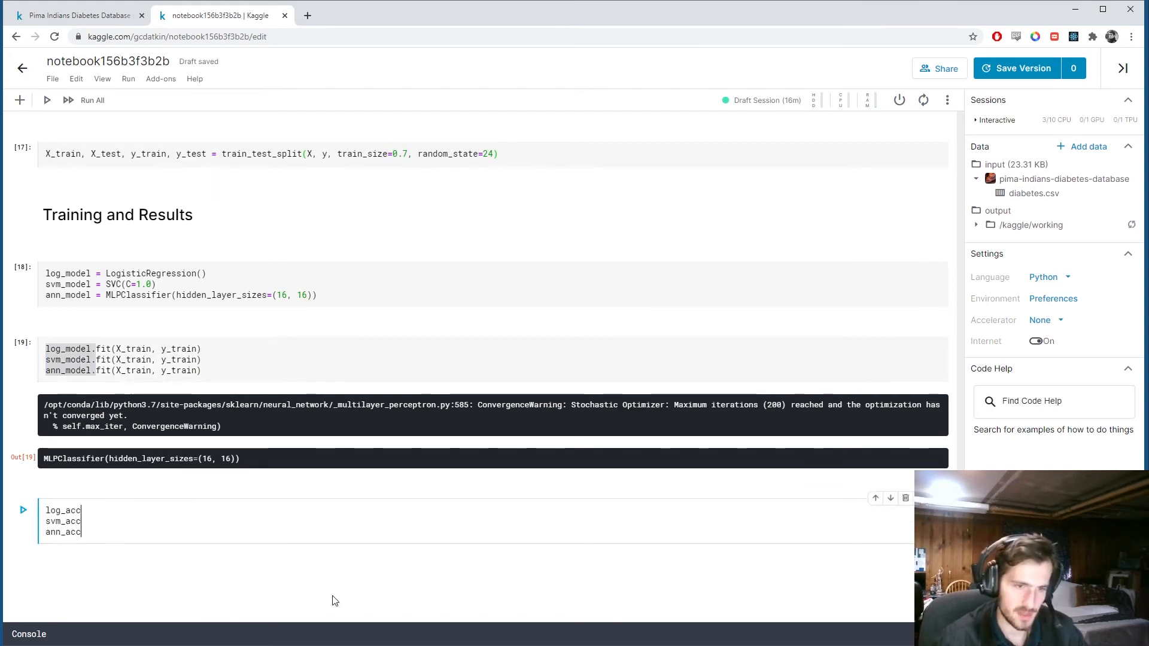
key(ctrl+v)
text(score())
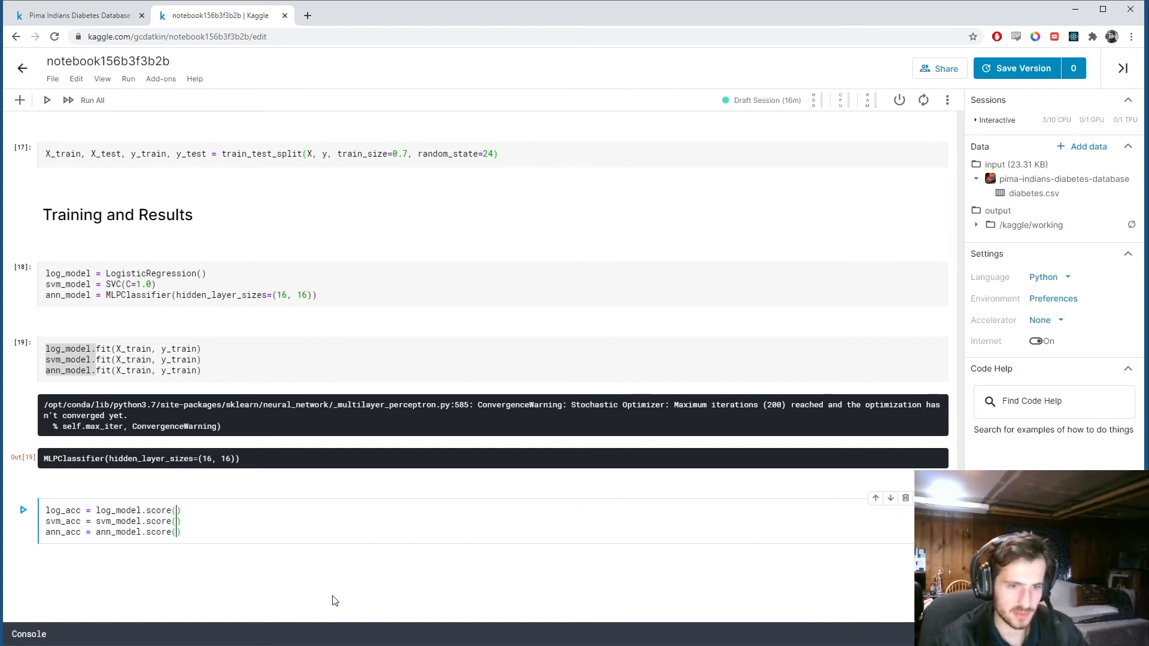
text(X_test, y_te)
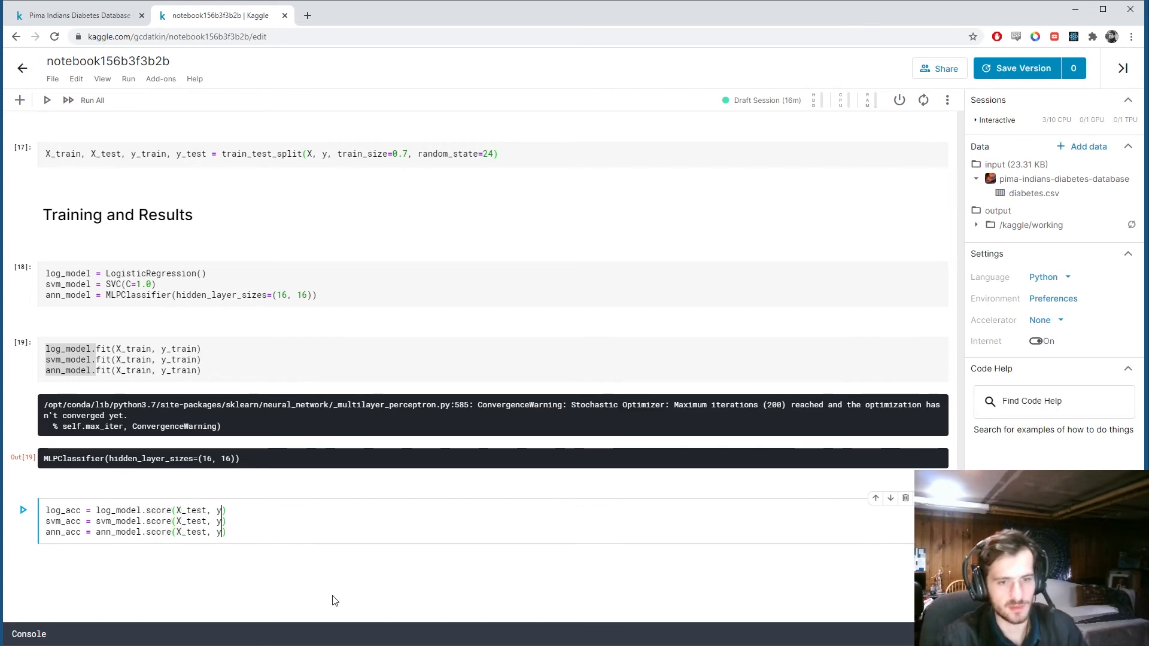
text(st)
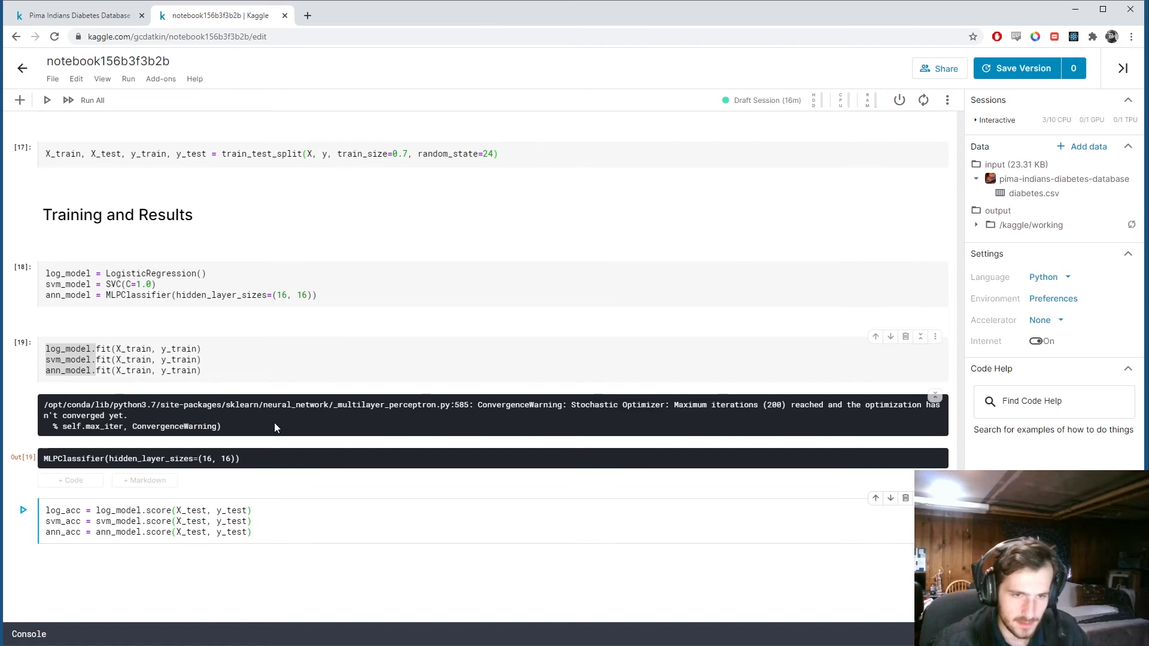
Run the cell scoring the three models on the test set.
click(274, 359)
click(292, 519)
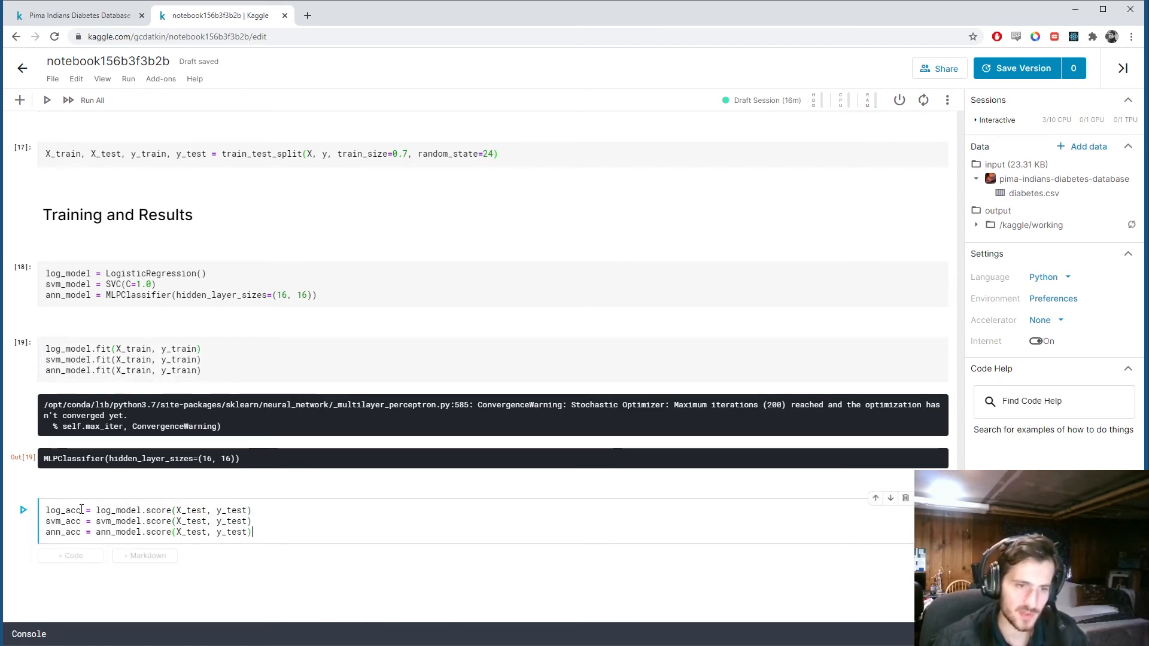
drag(82, 510, 46, 510)
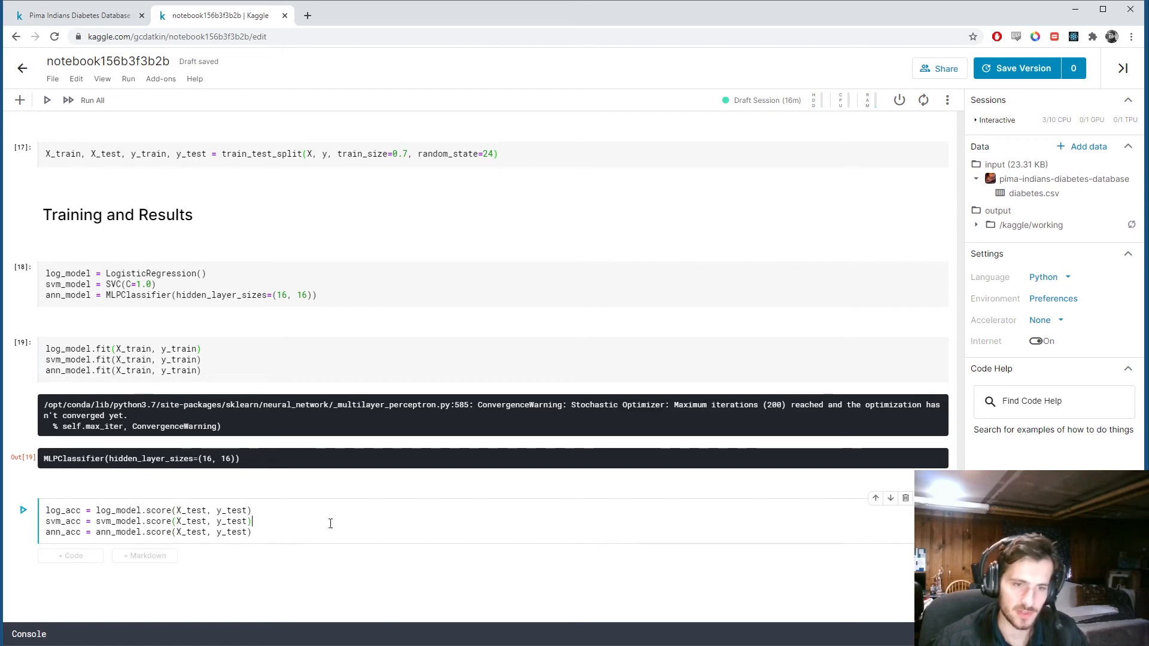
key(shift+Return)
text(fi)
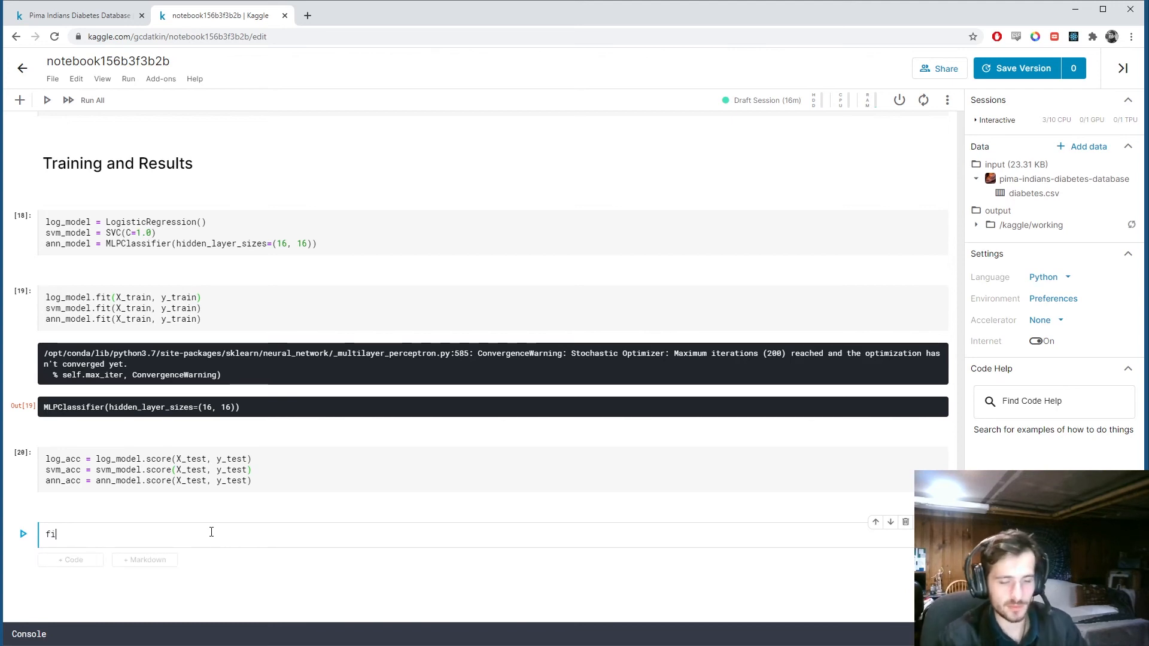
text(g = px.ba)
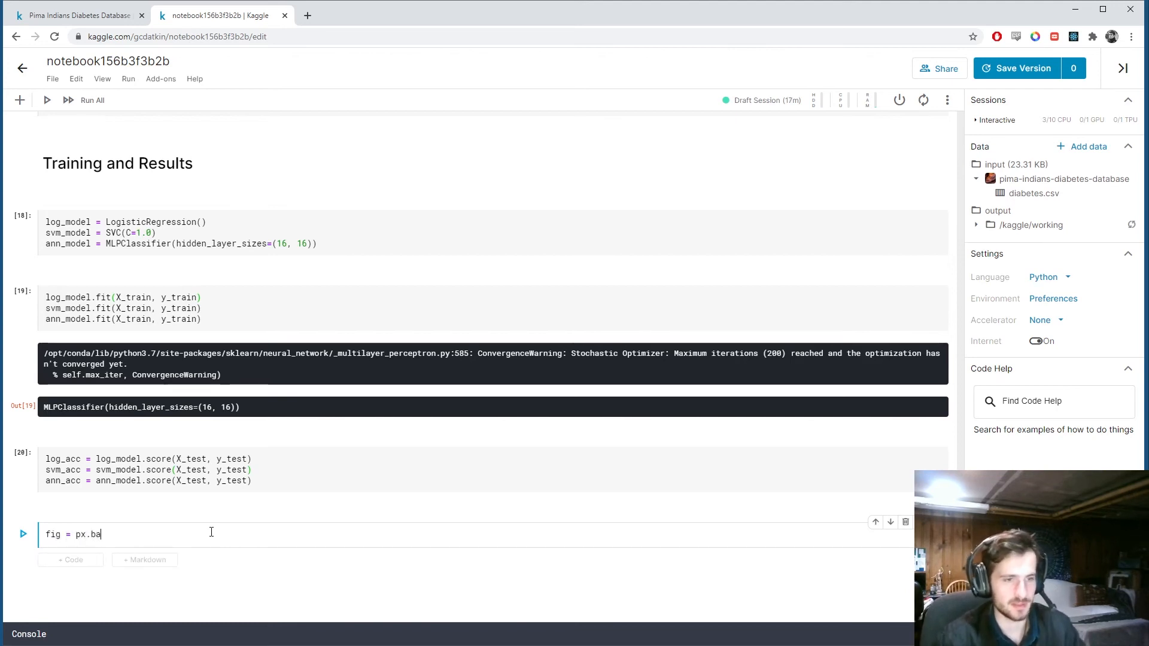
text(r()
Lay out px.bar over several lines with the three model names as x and the accuracies as y.
key(Return)
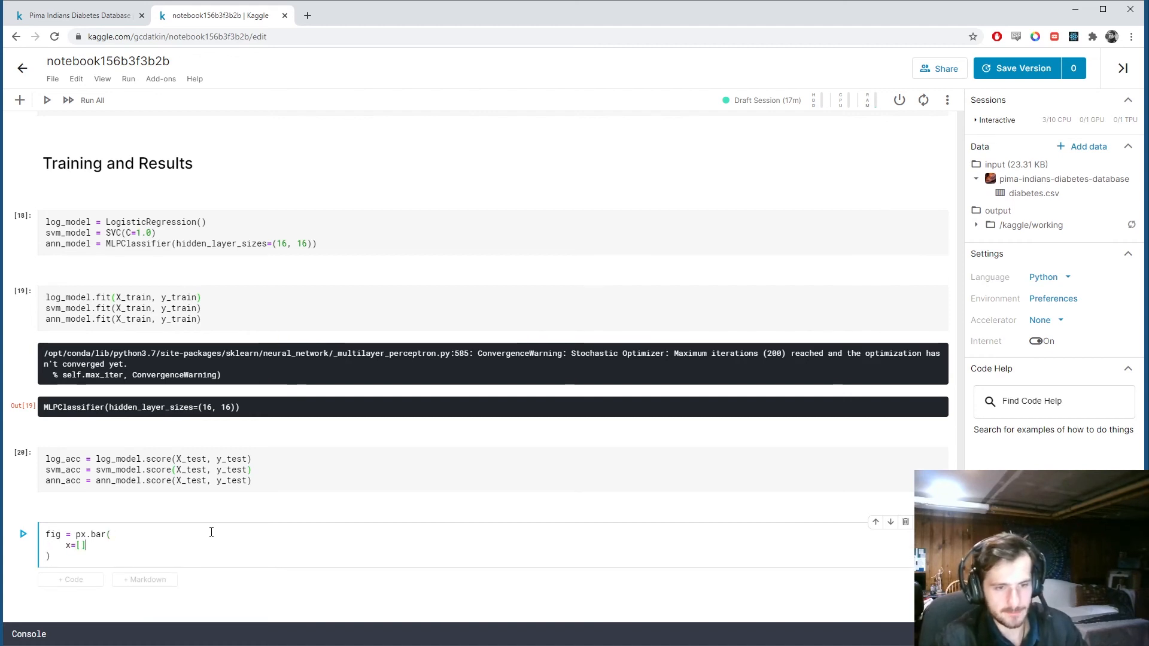
text(],)
key(Return)
text(y=[)
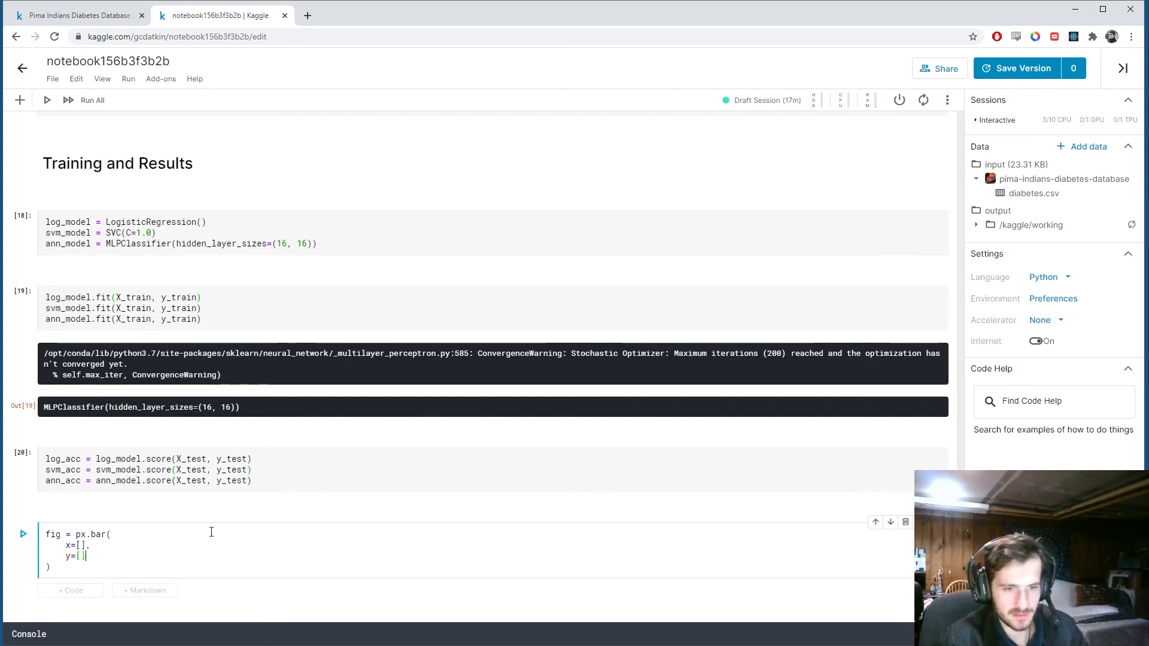
text(],)
key(Return)
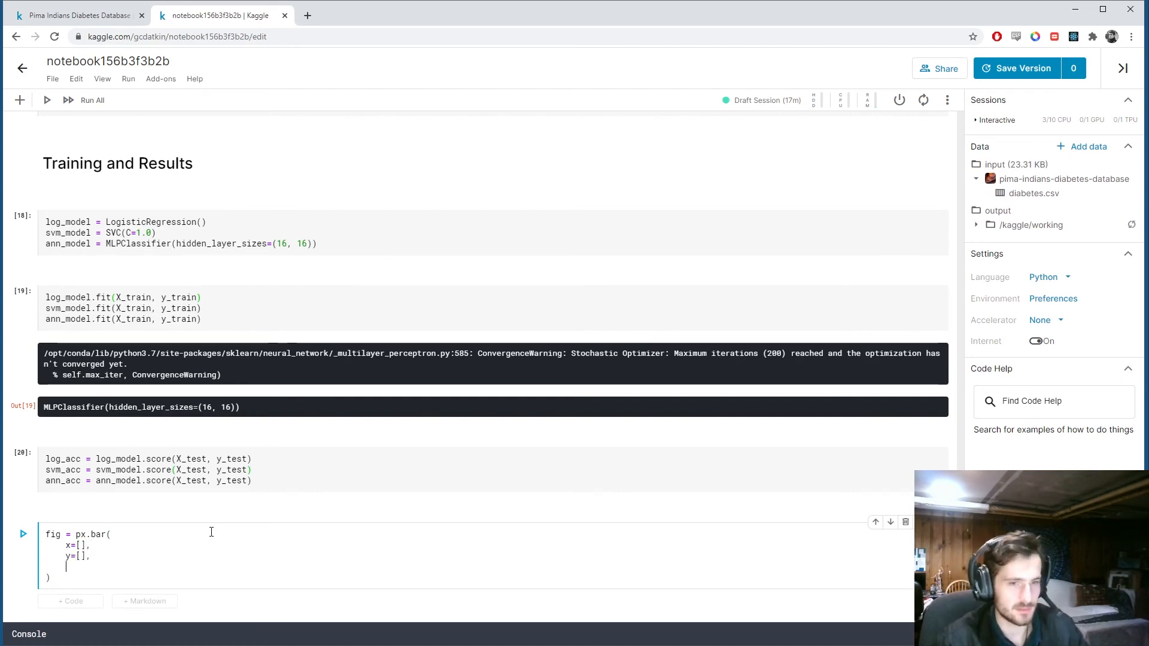
text(color=[)
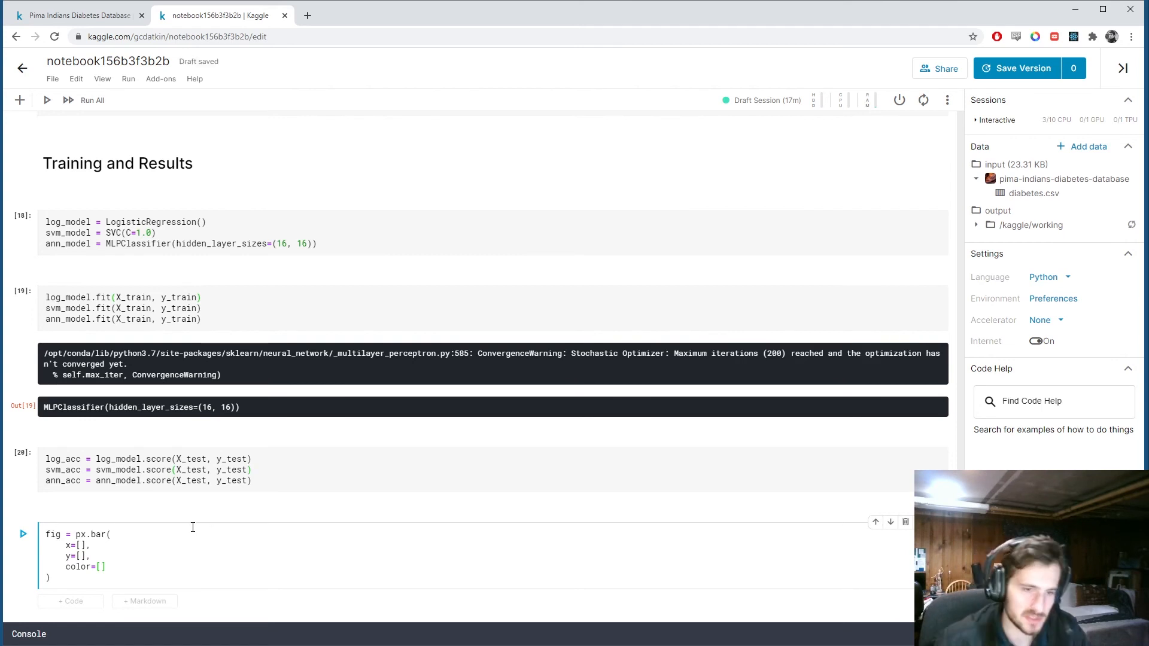
click(79, 546)
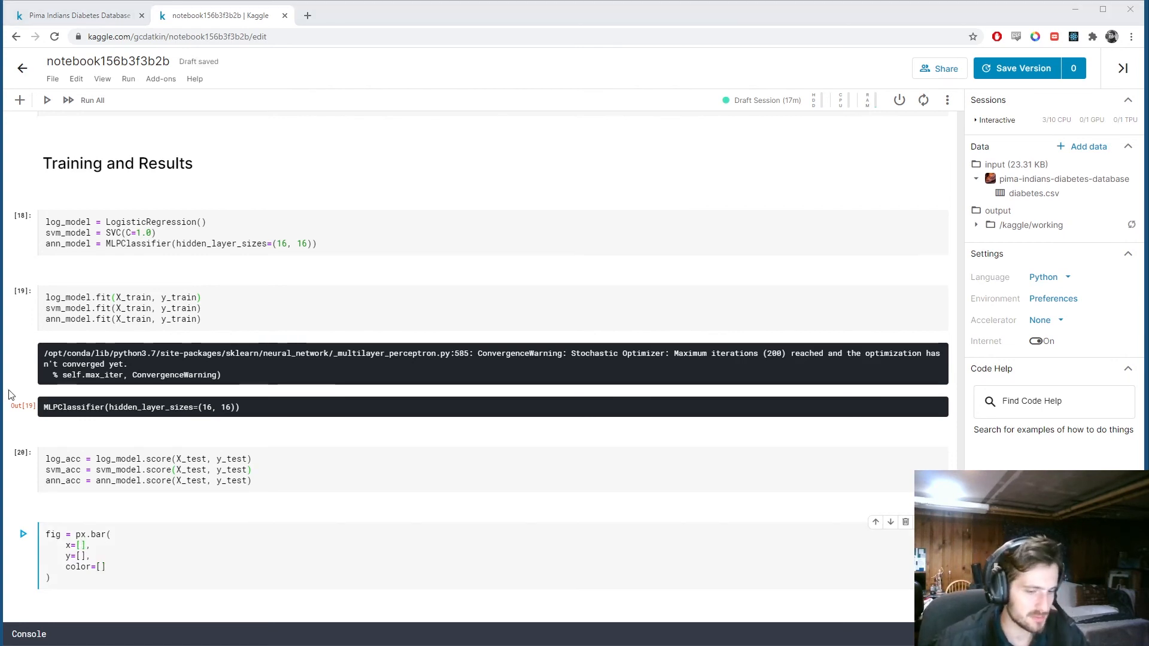
key(ctrl+v)
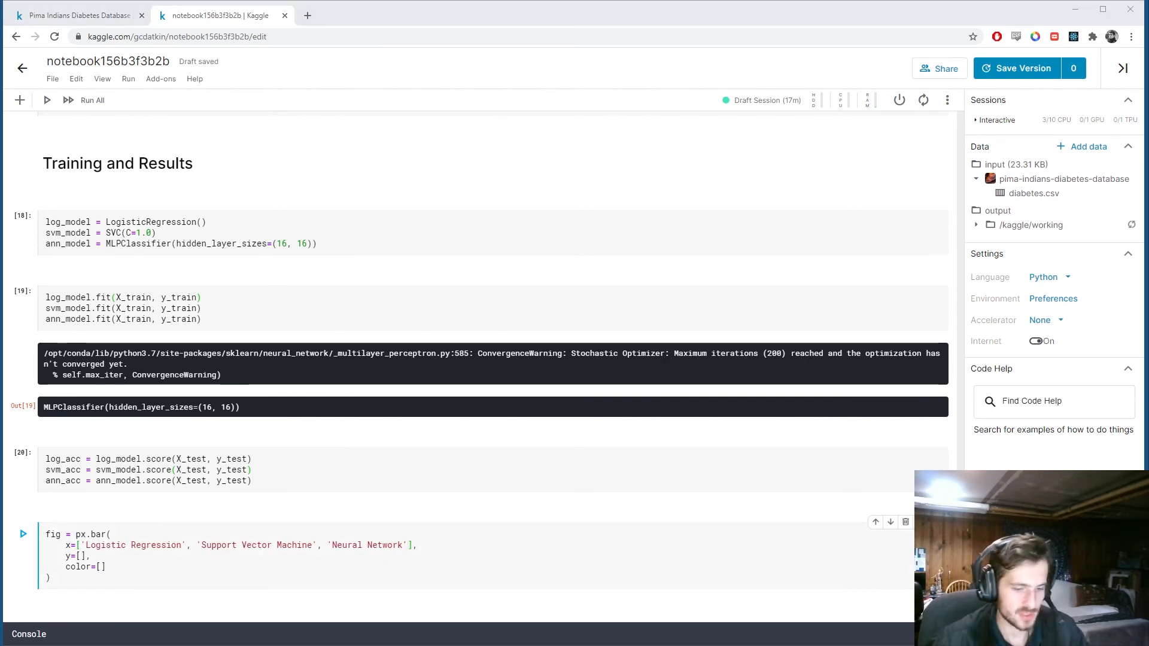
click(80, 555)
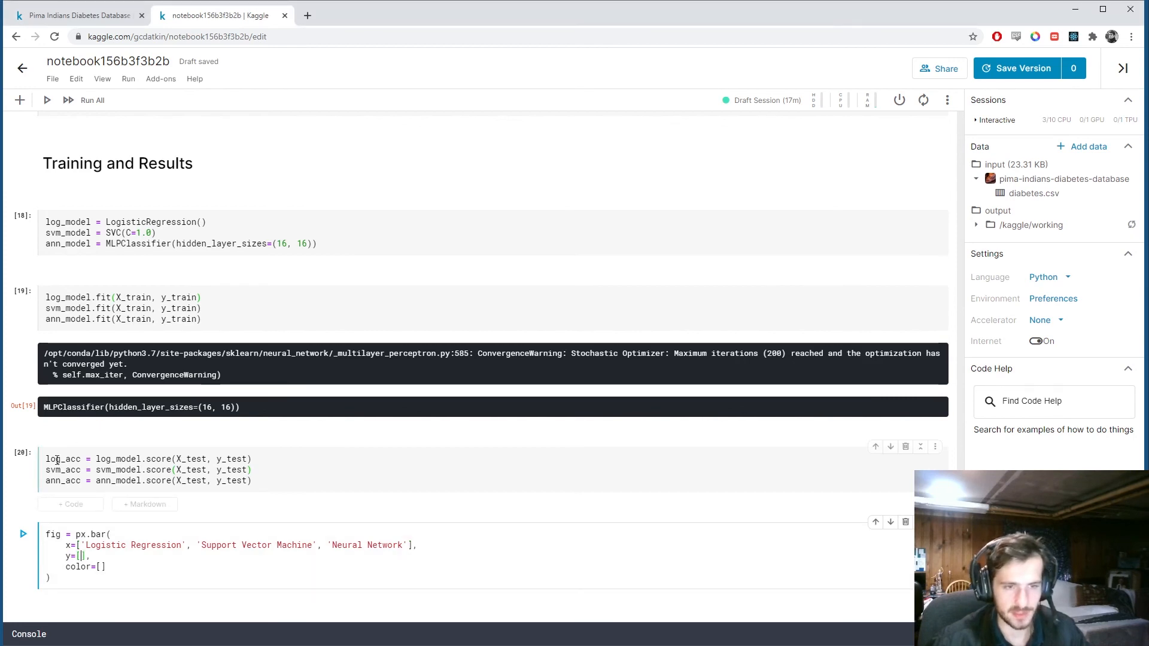
text(log_acc, svm_acc, ann_acc)
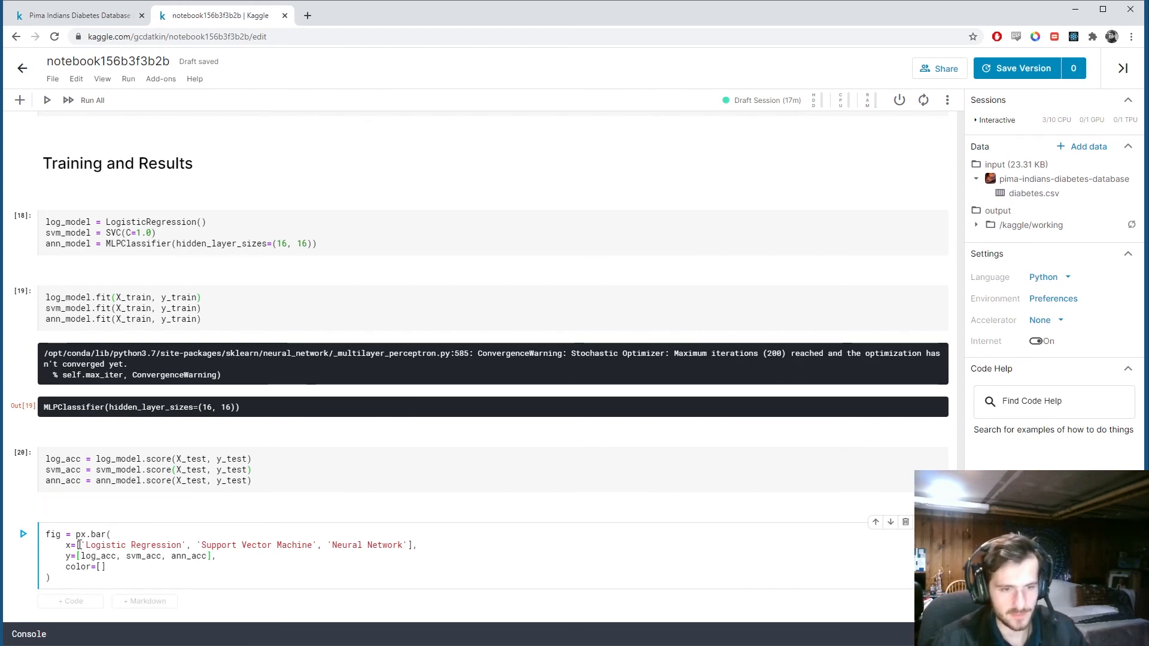
Reuse the model-name list as the bar chart's color categories.
drag(77, 545, 431, 542)
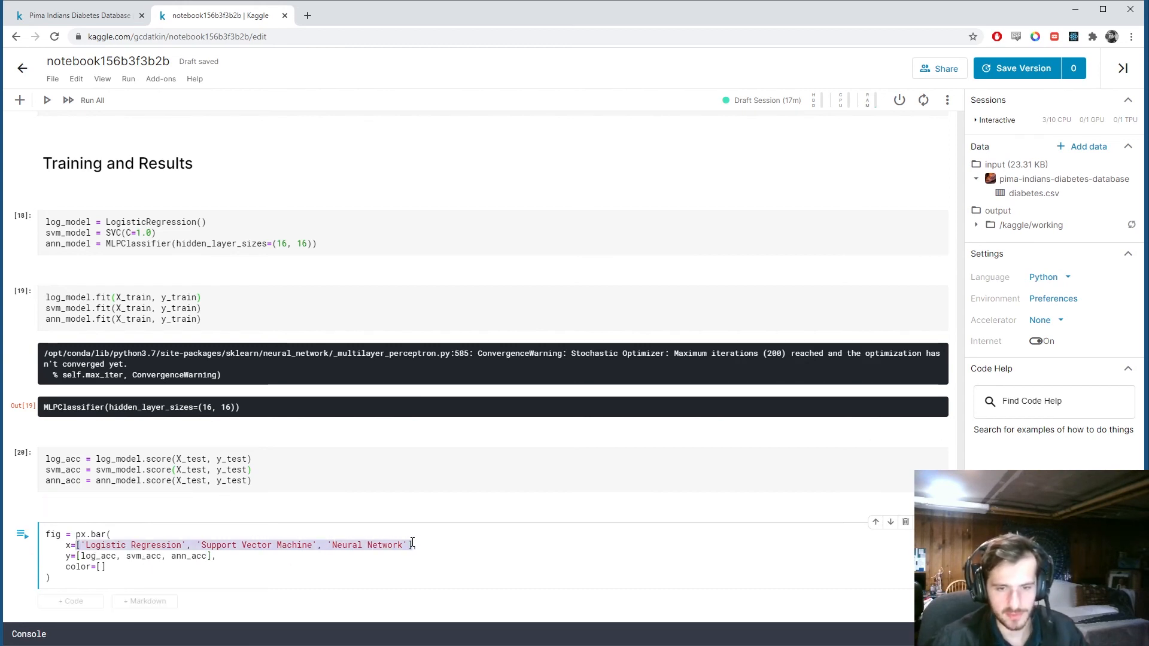
key(ctrl+c)
drag(97, 567, 105, 566)
key(ctrl+v)
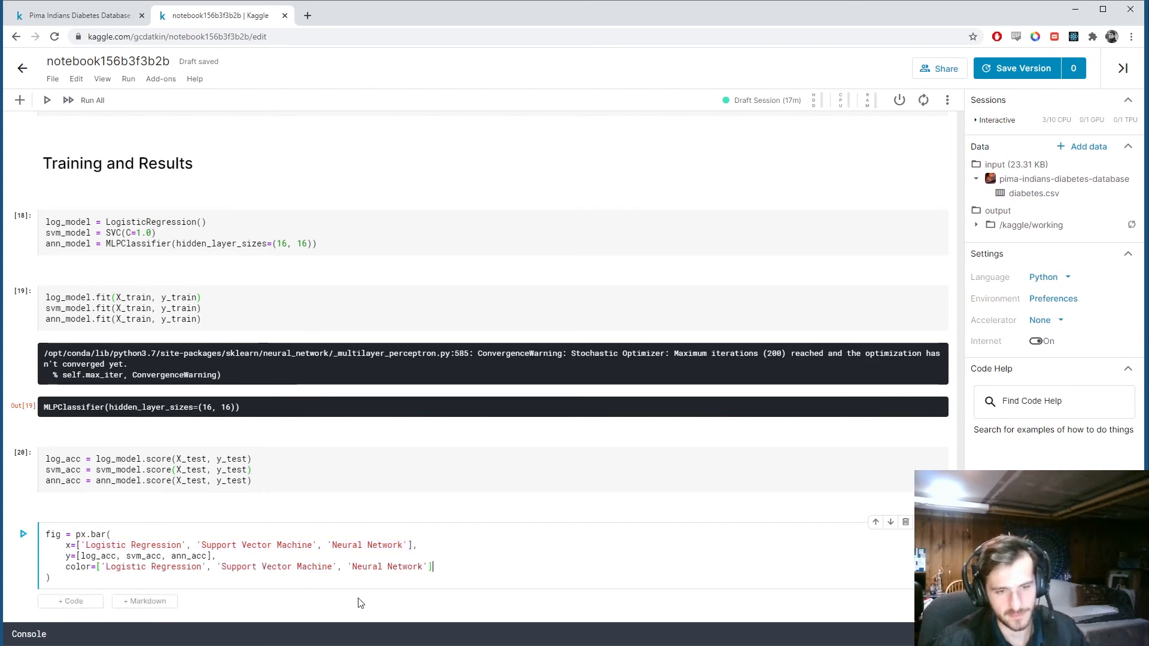
key(Return)
key(Return)
text(fig.show())
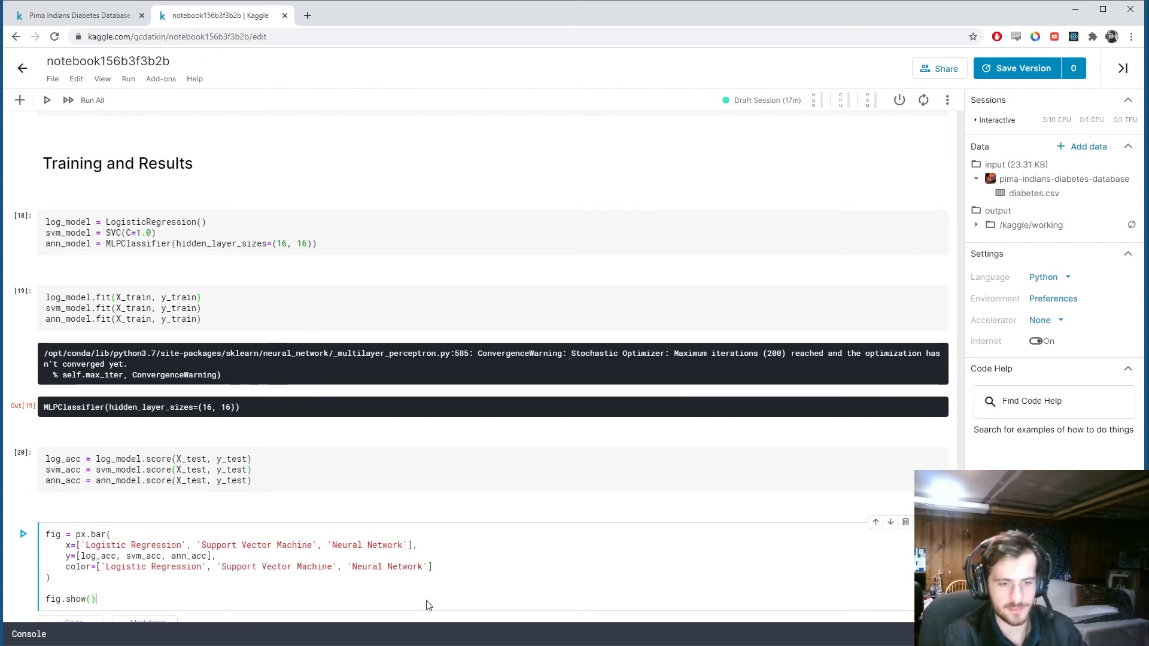
scroll(427, 539, down, 2)
Add a cell below the chart with the three accuracy print statements.
click(72, 538)
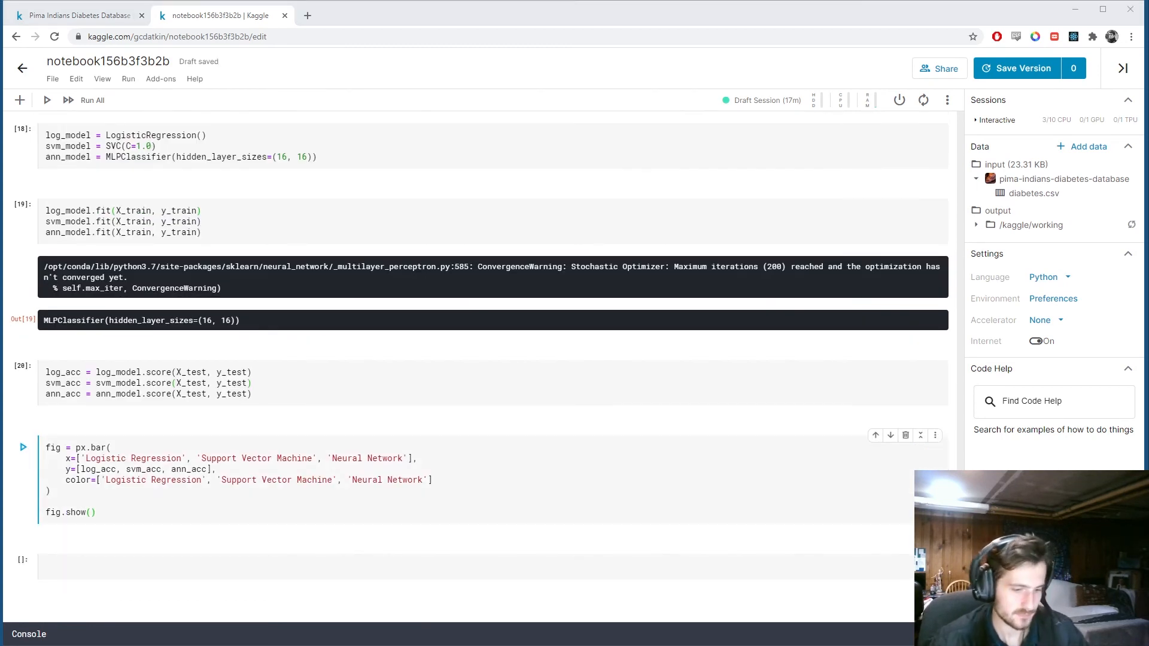
click(81, 566)
key(ctrl+v)
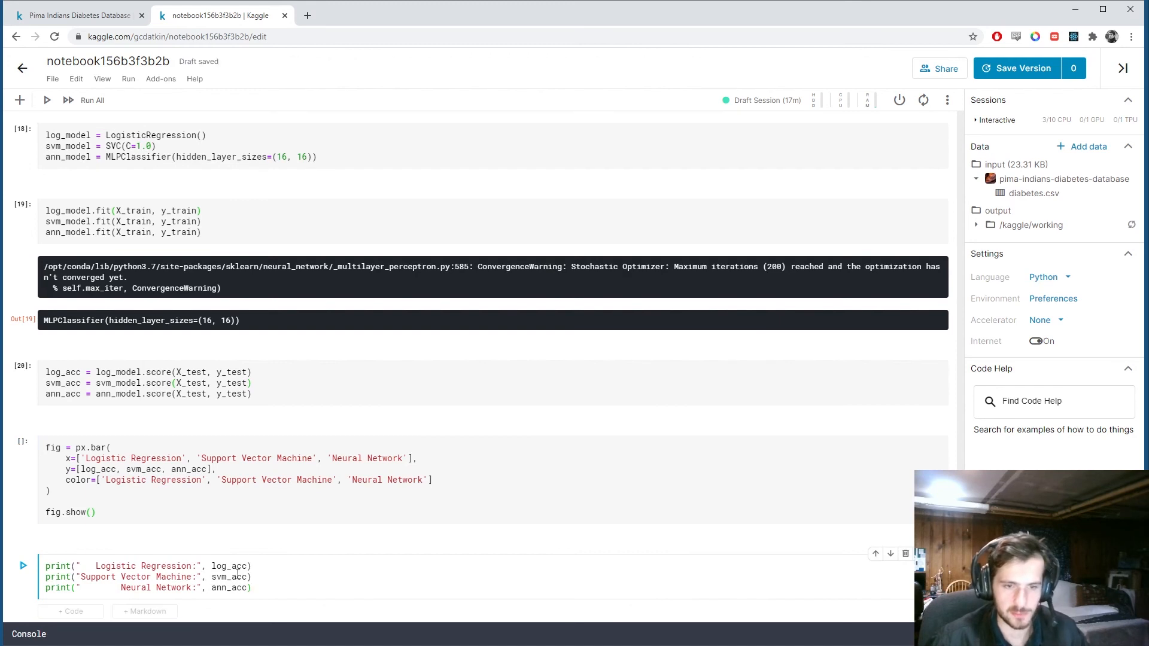
click(274, 483)
scroll(273, 482, down, 1)
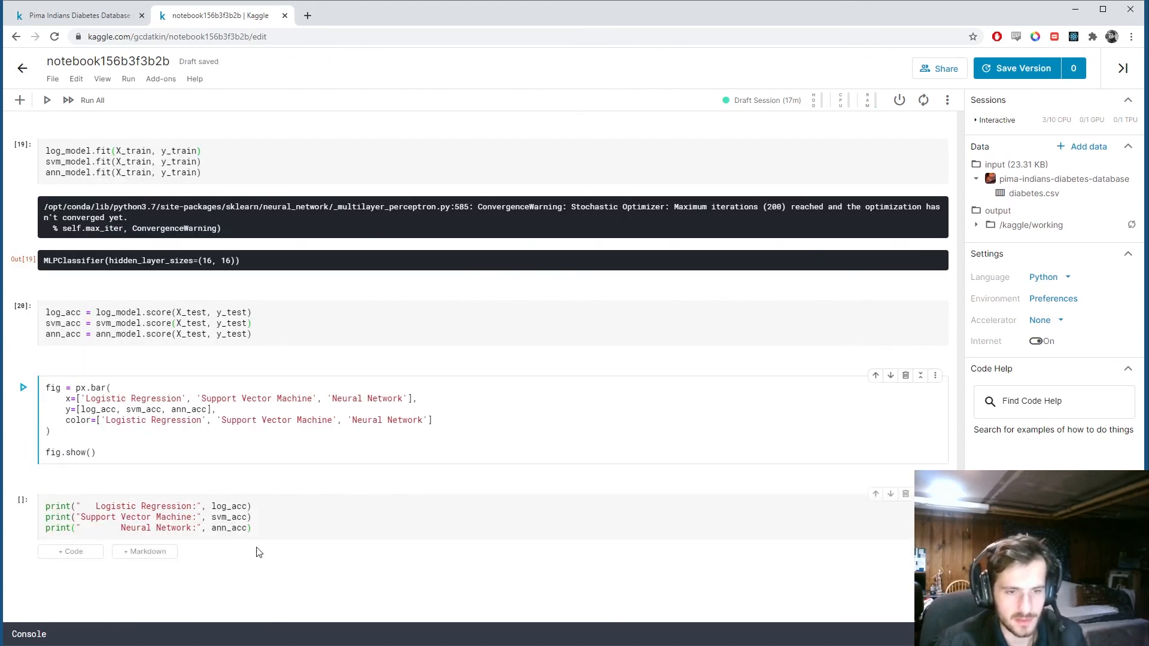
Run the chart and print cells, showing Neural Network highest at 0.727, and delete the extra empty cell.
key(shift+Return)
key(shift+Return)
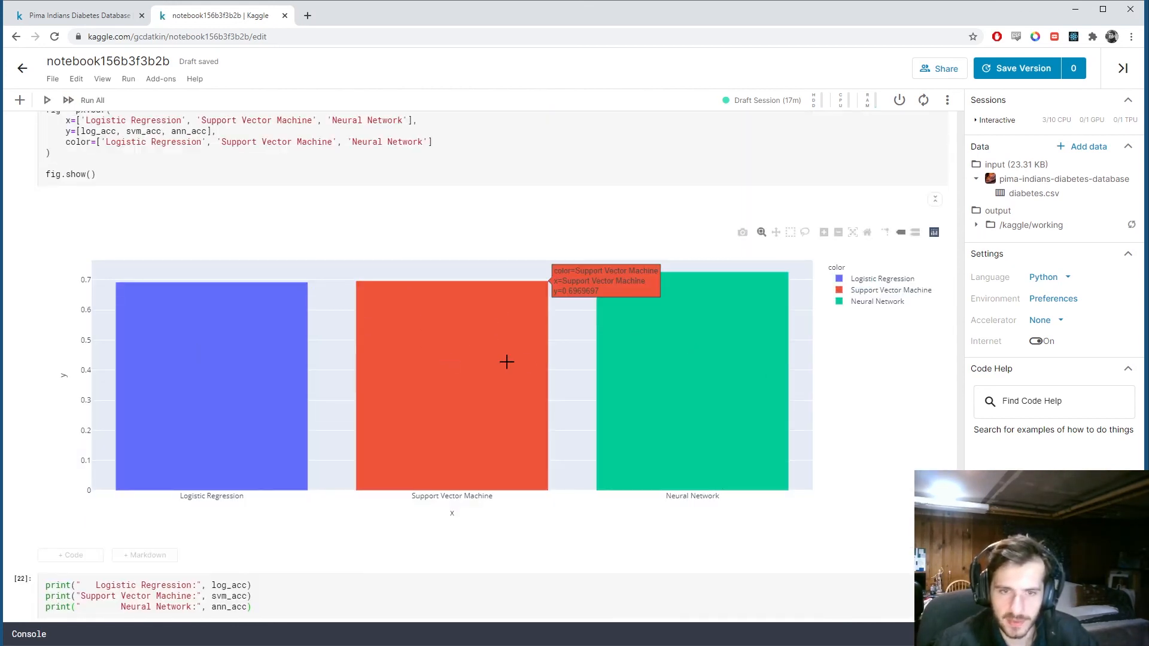
mouse_move(514, 371)
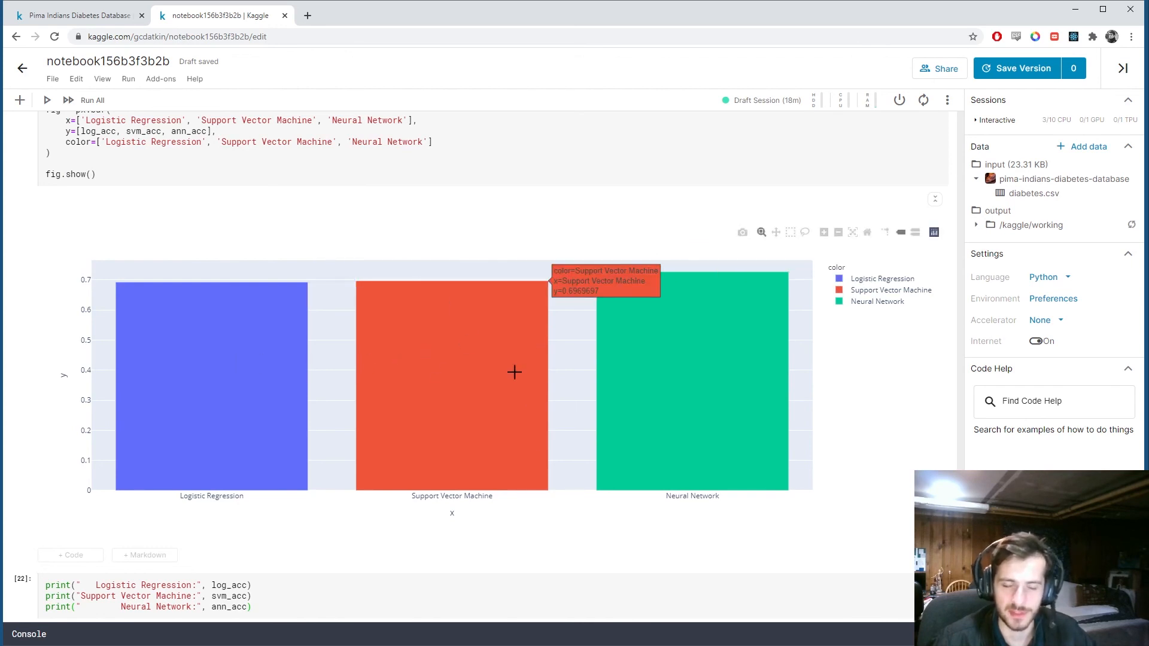
scroll(593, 465, down, 3)
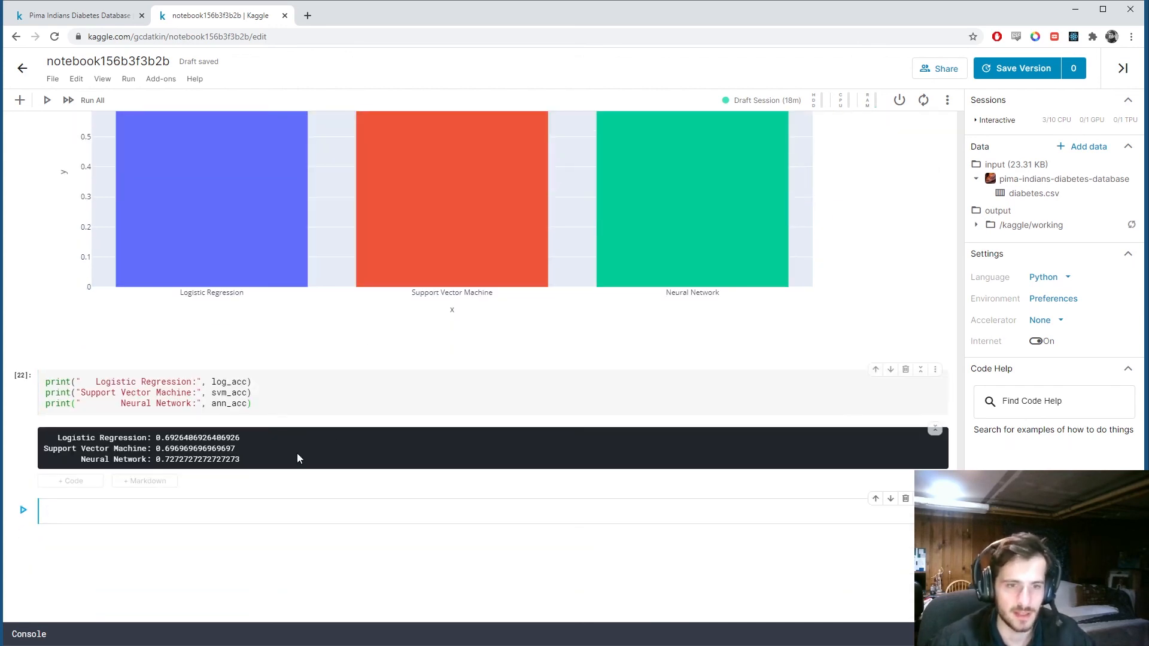
click(905, 499)
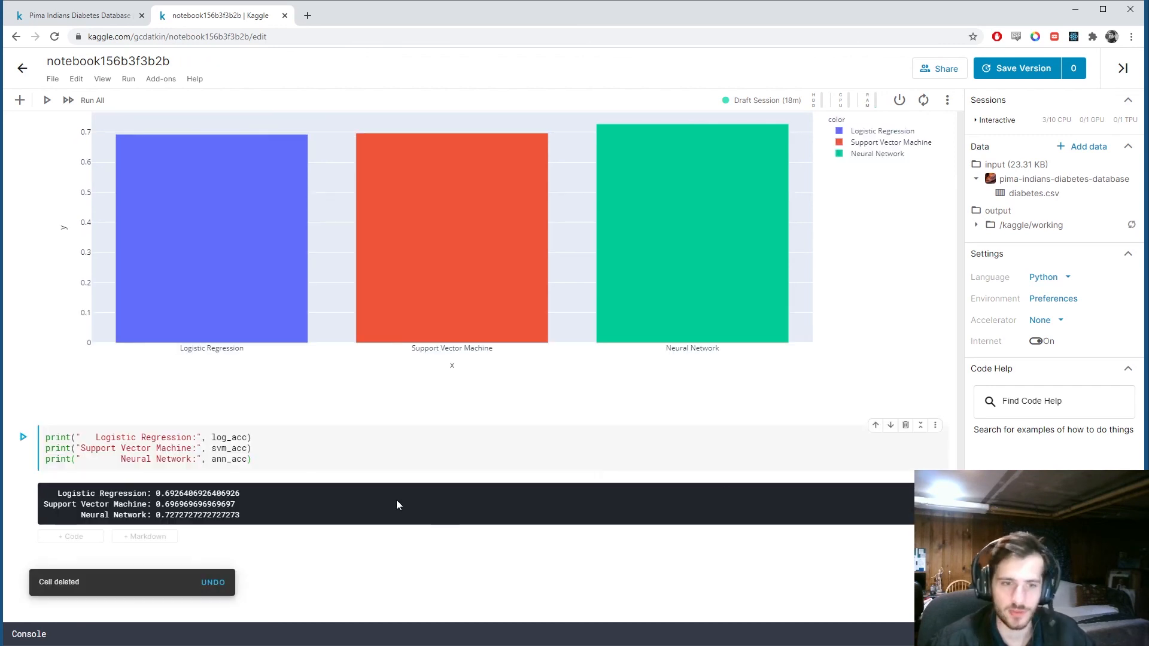
scroll(404, 359, up, 6)
scroll(180, 332, up, 2)
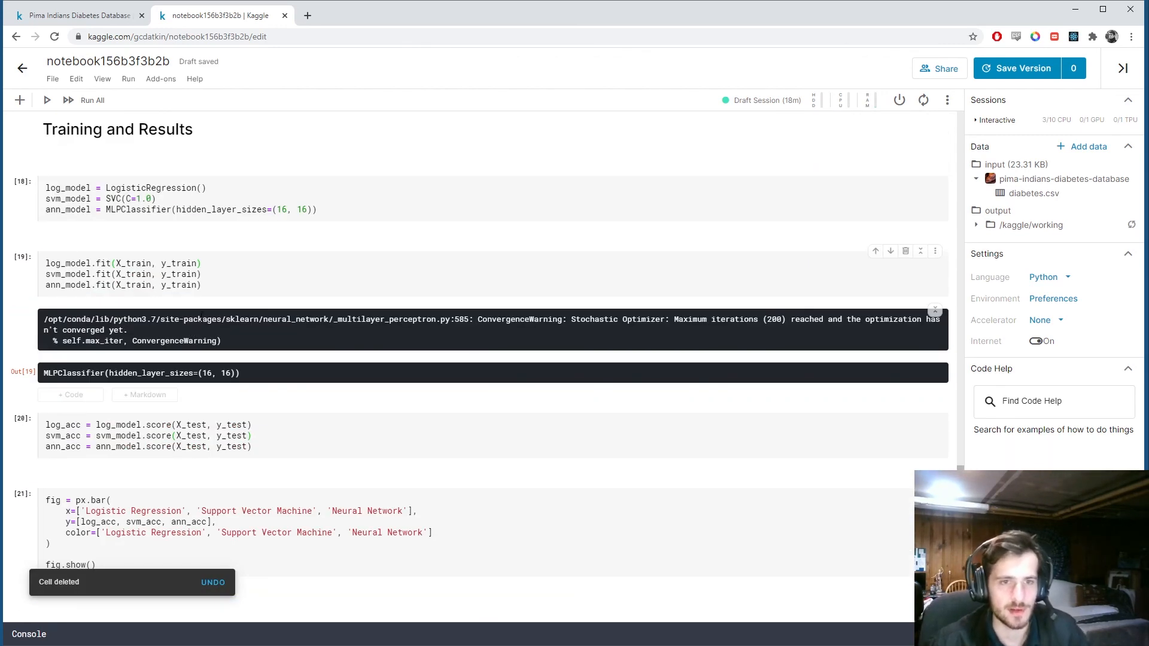
Try SVC C values 10.0 and 0.1 with reruns, then clear the value to restore C=1.0.
click(141, 198)
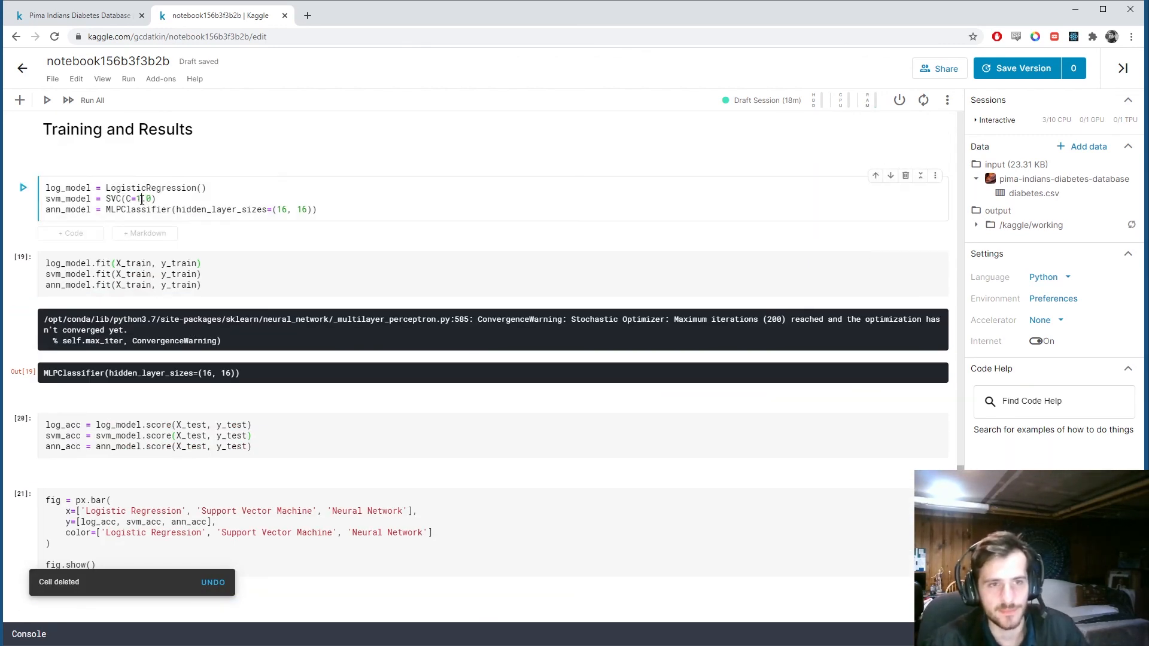
text(0)
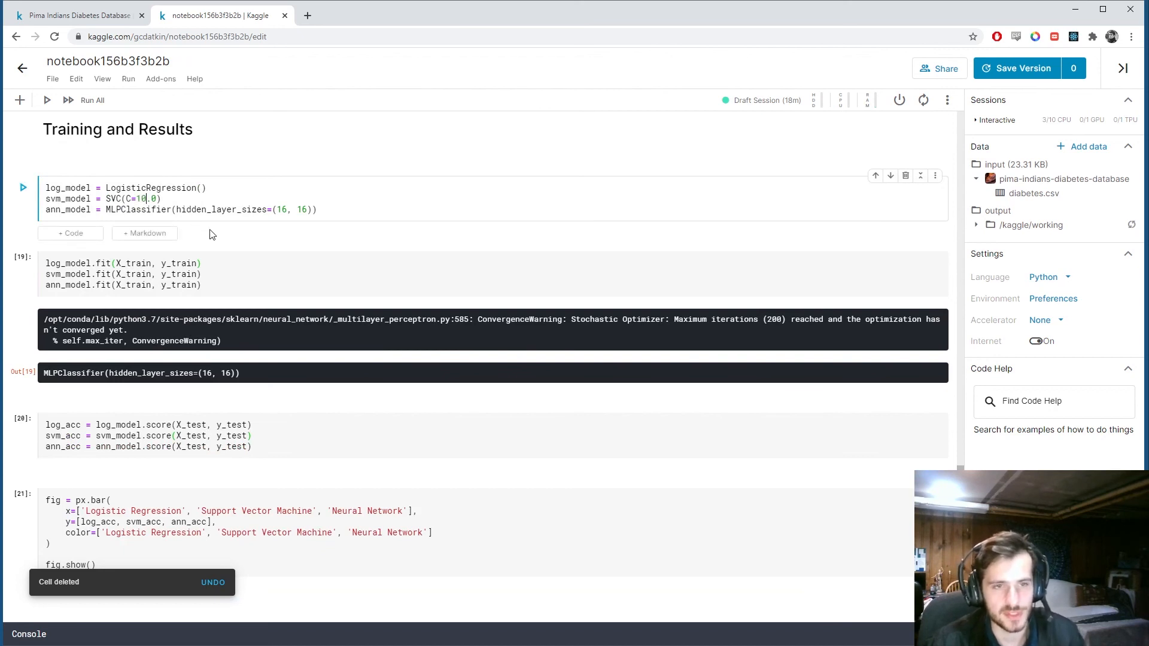
key(shift+Return)
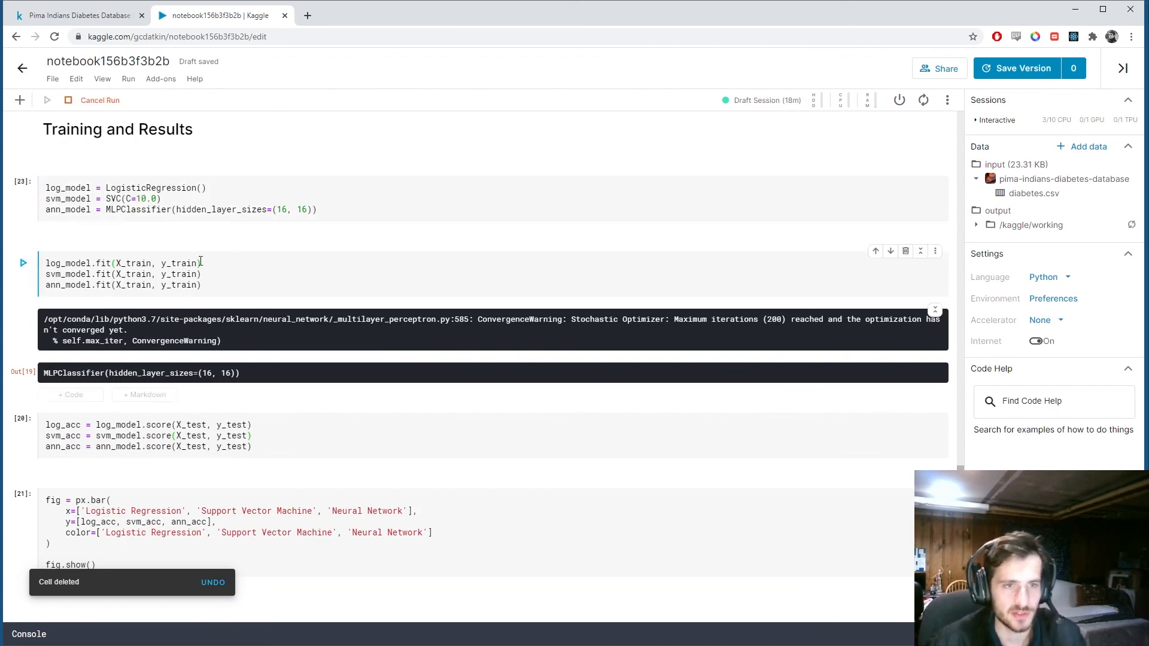
scroll(256, 287, down, 3)
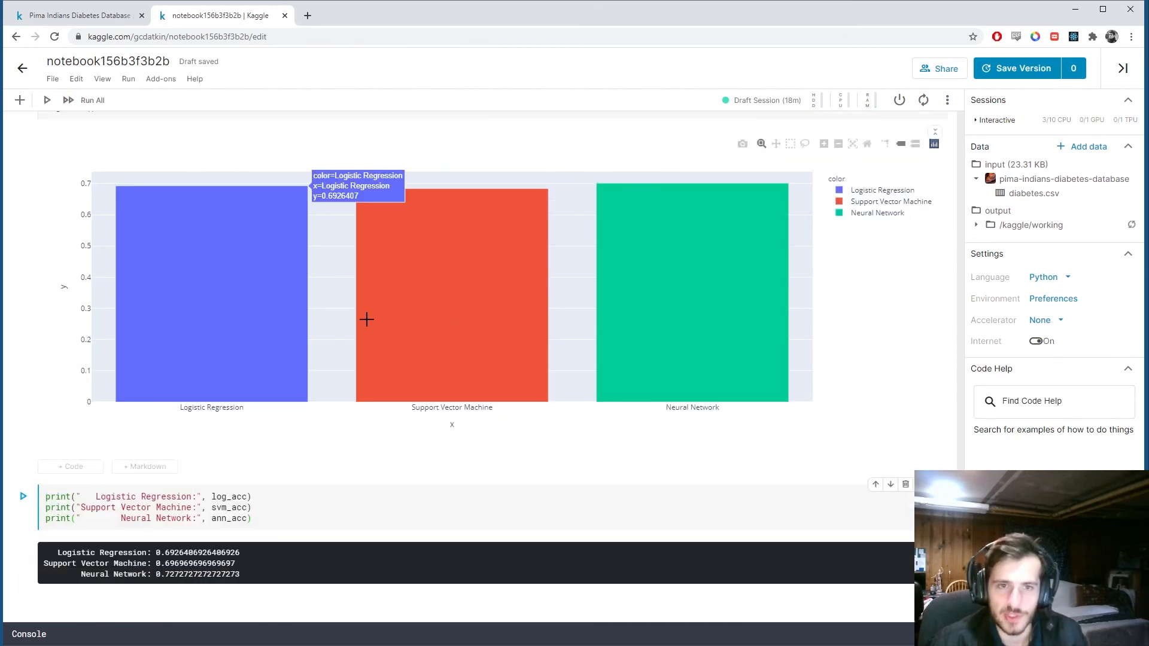
scroll(360, 319, up, 5)
scroll(270, 305, up, 3)
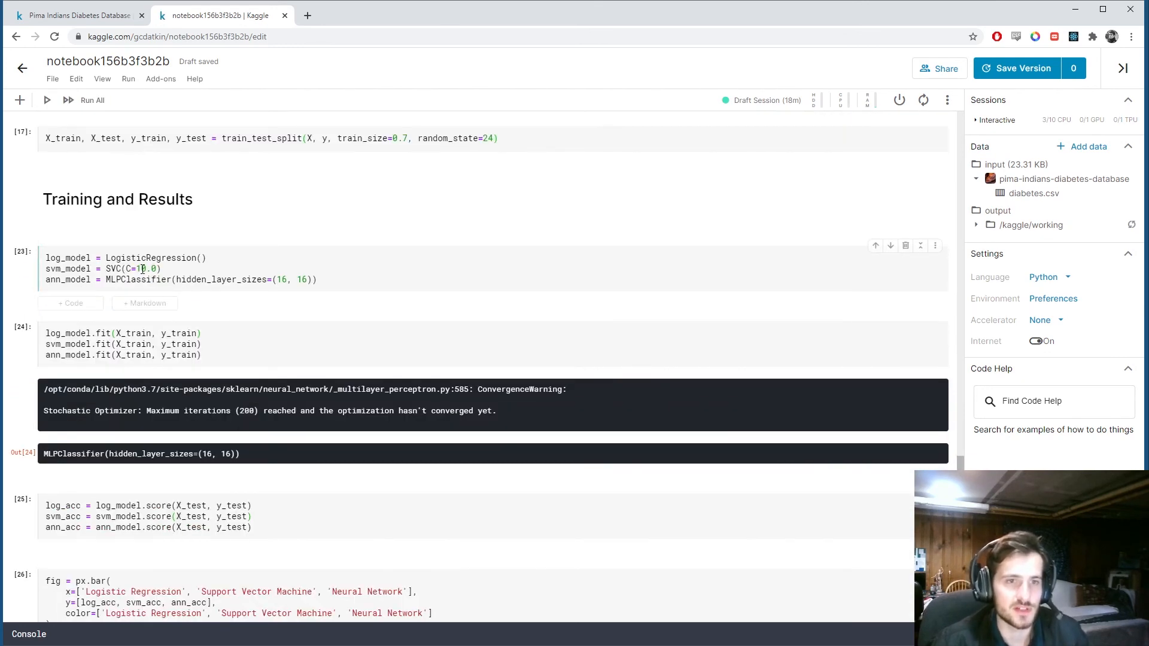
click(142, 269)
key(BackSpace)
key(BackSpace)
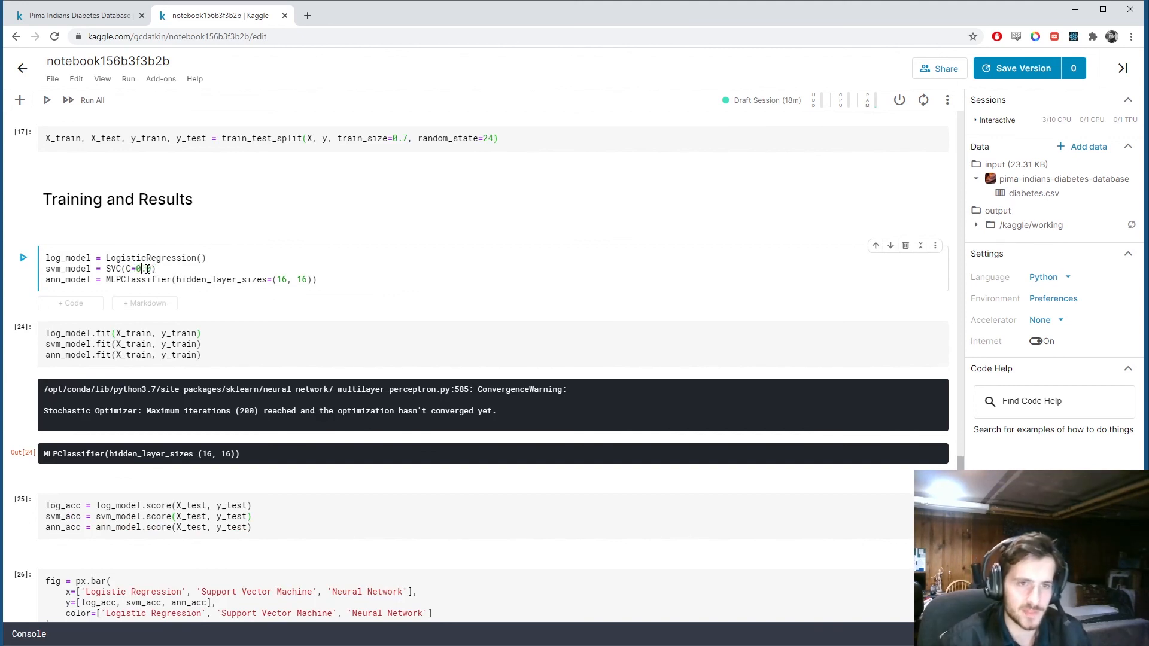
text(1)
key(shift+Return)
key(shift+Return)
key(shift+Return)
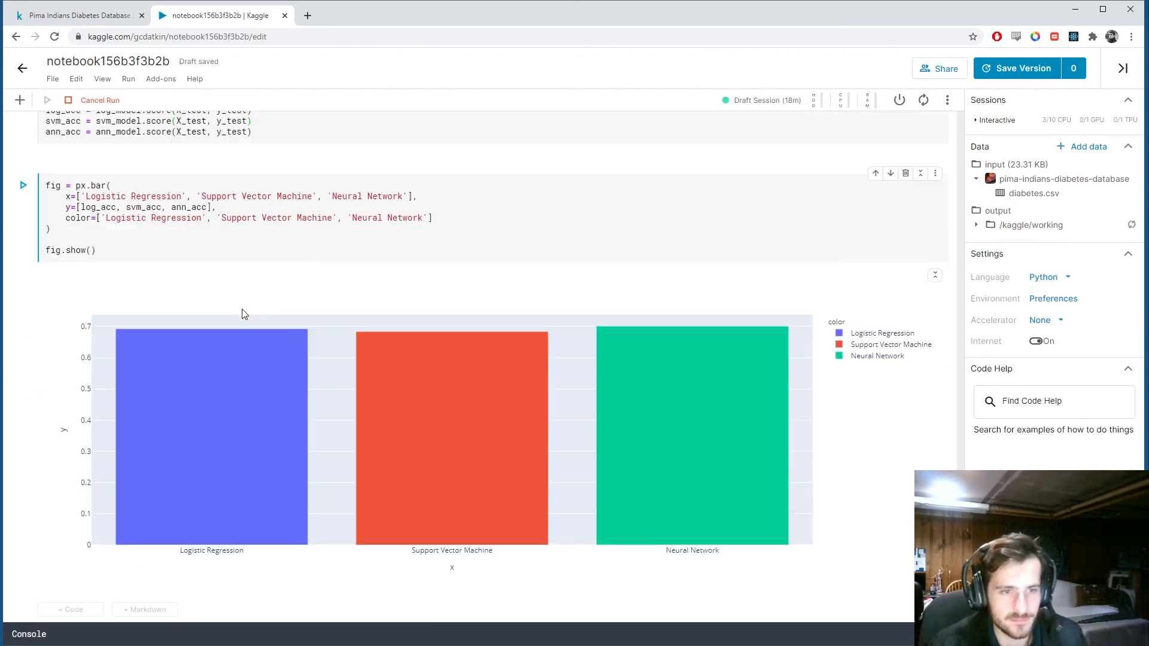
scroll(566, 346, up, 4)
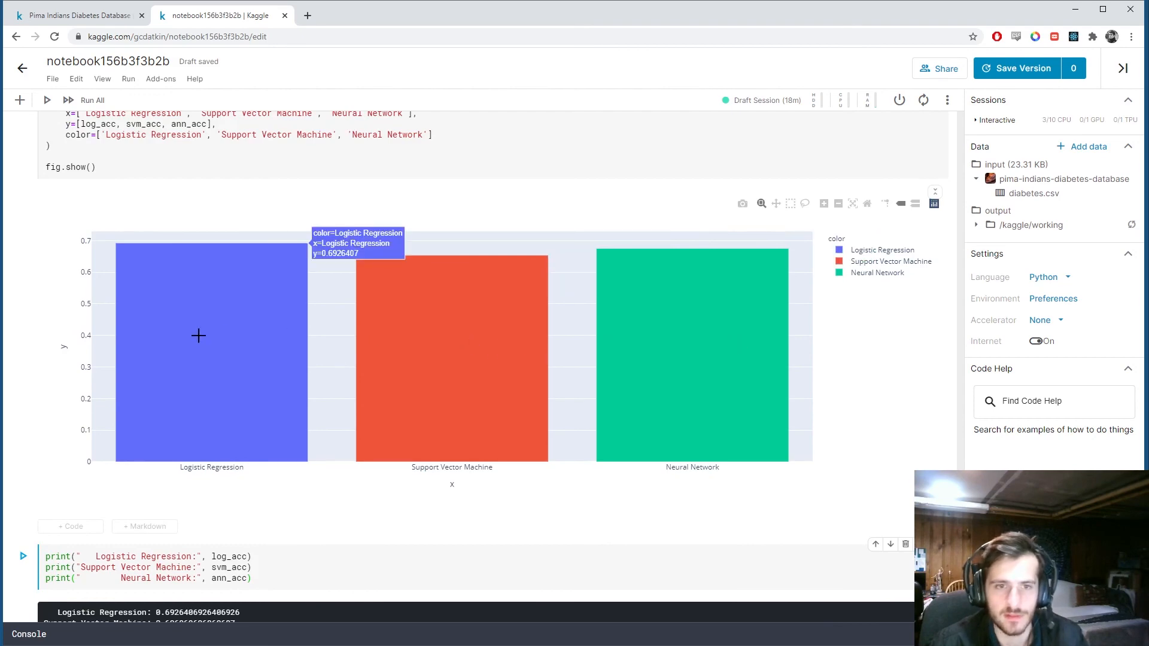
scroll(535, 362, up, 5)
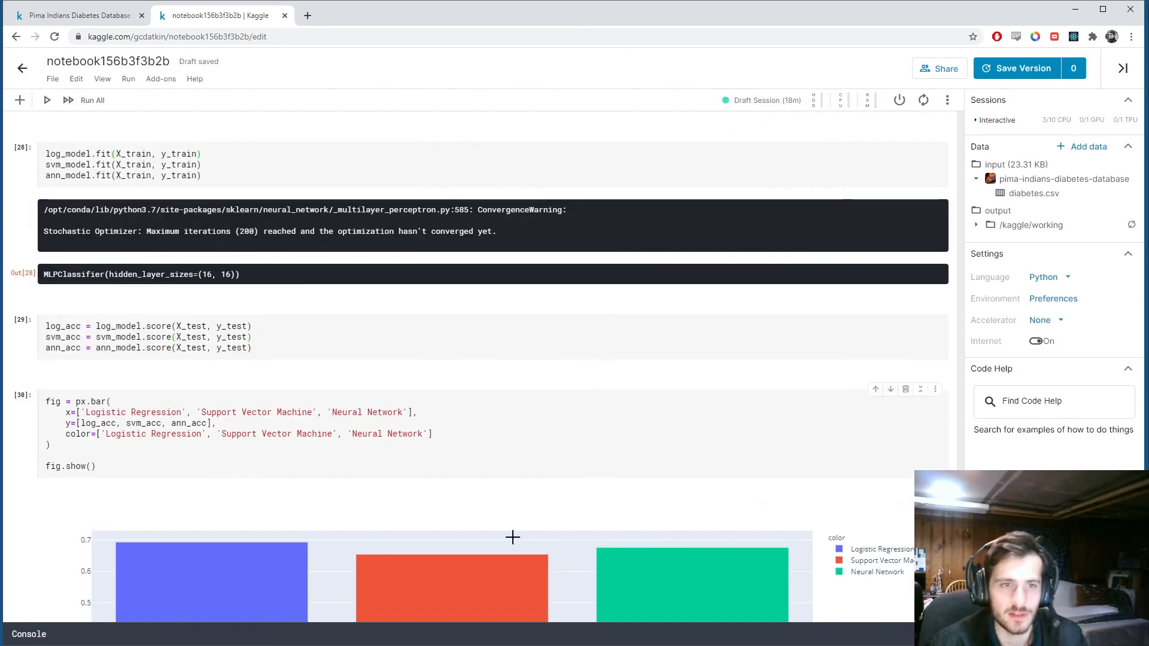
scroll(536, 363, down, 3)
scroll(530, 381, up, 5)
scroll(530, 381, up, 3)
scroll(180, 225, up, 2)
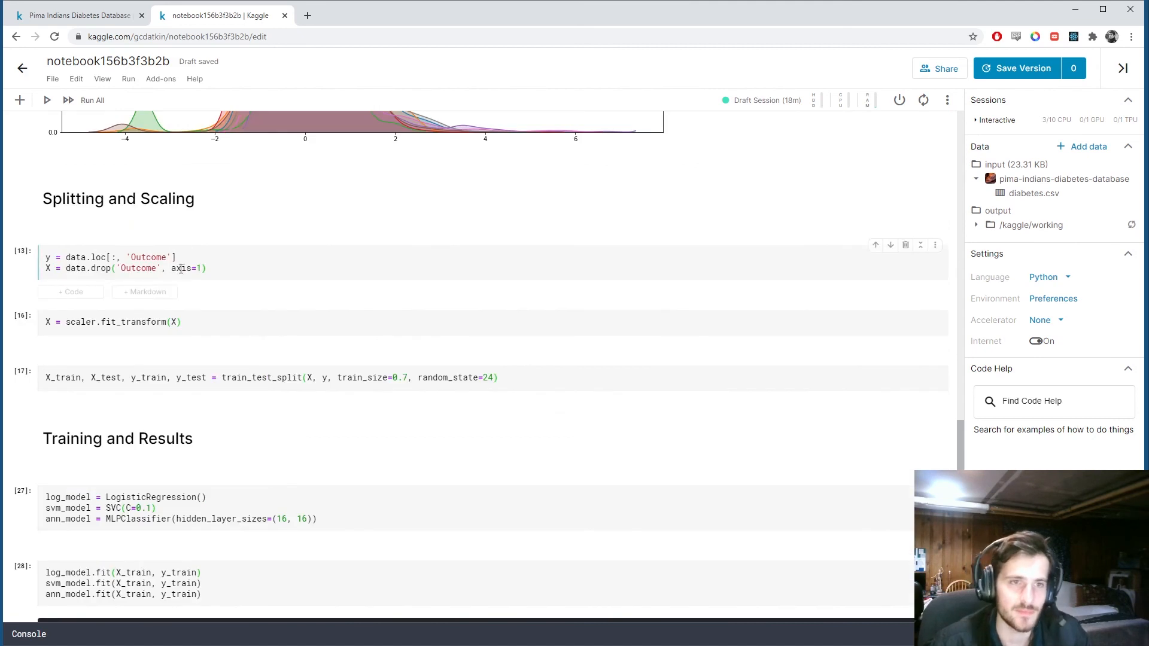
drag(134, 508, 148, 508)
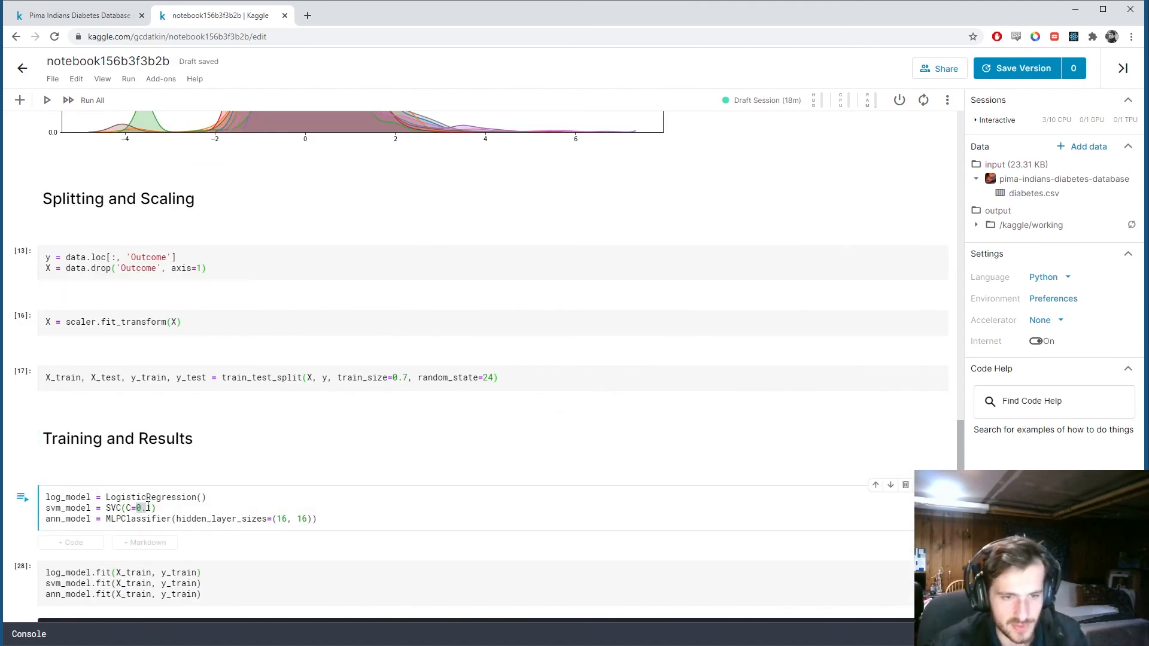
key(BackSpace)
text(1.)
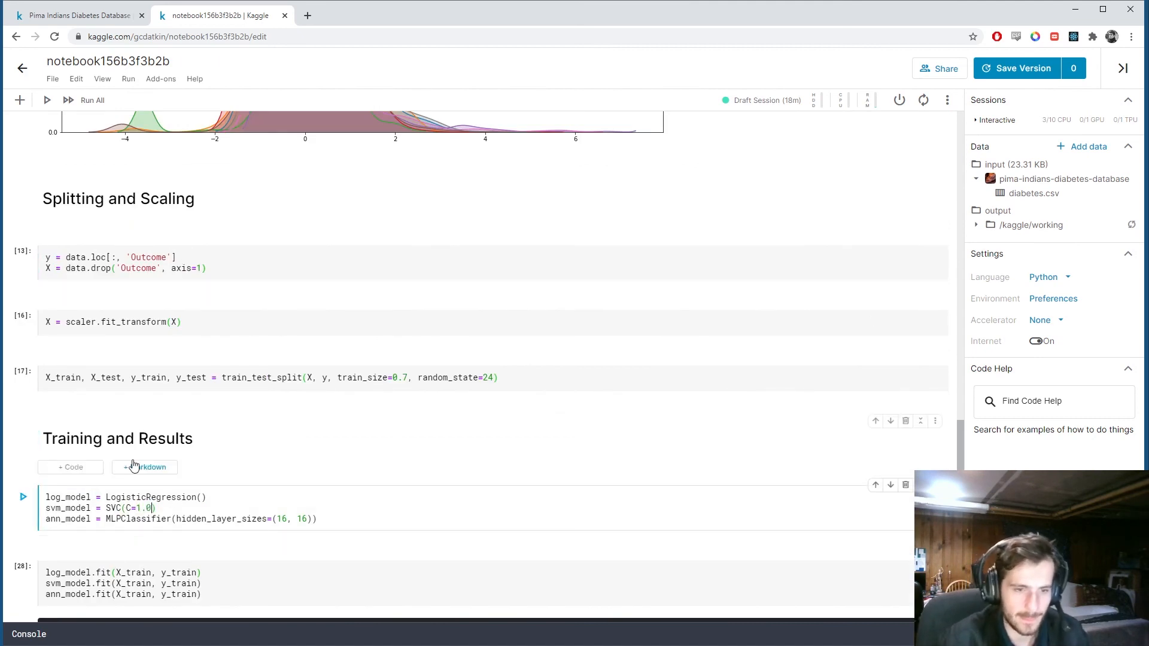
scroll(135, 467, down, 10)
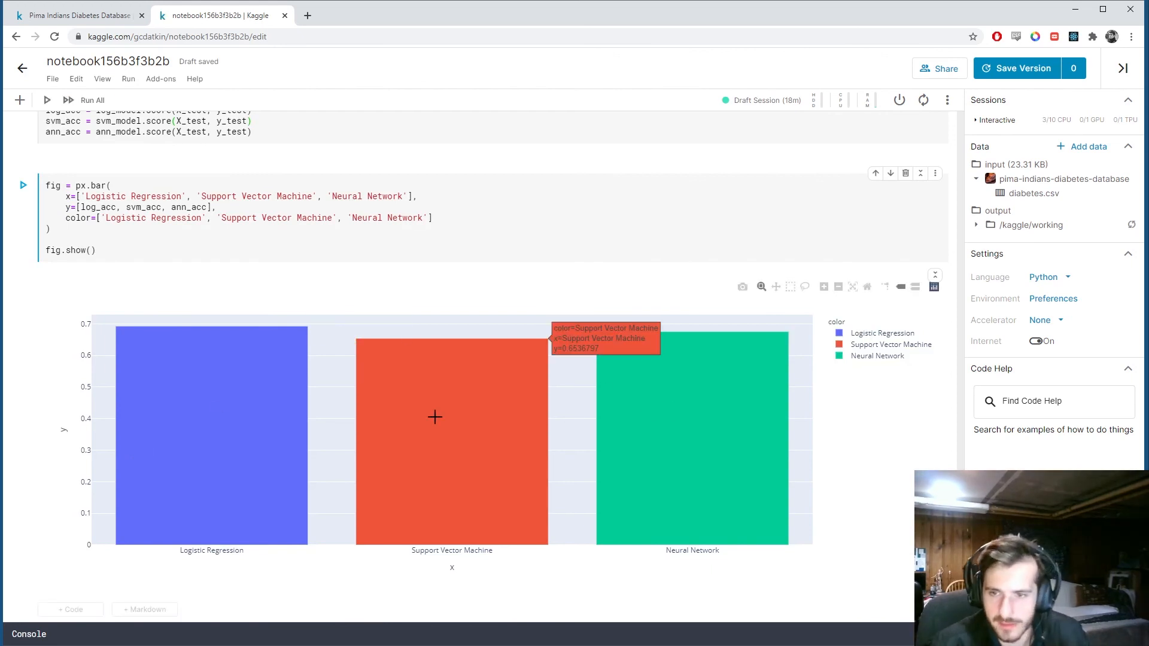
Rerun with C=1.0, showing SVM 0.6969 and Neural Network 0.7272, then return to the MLPClassifier line.
key(ctrl+shift+Return)
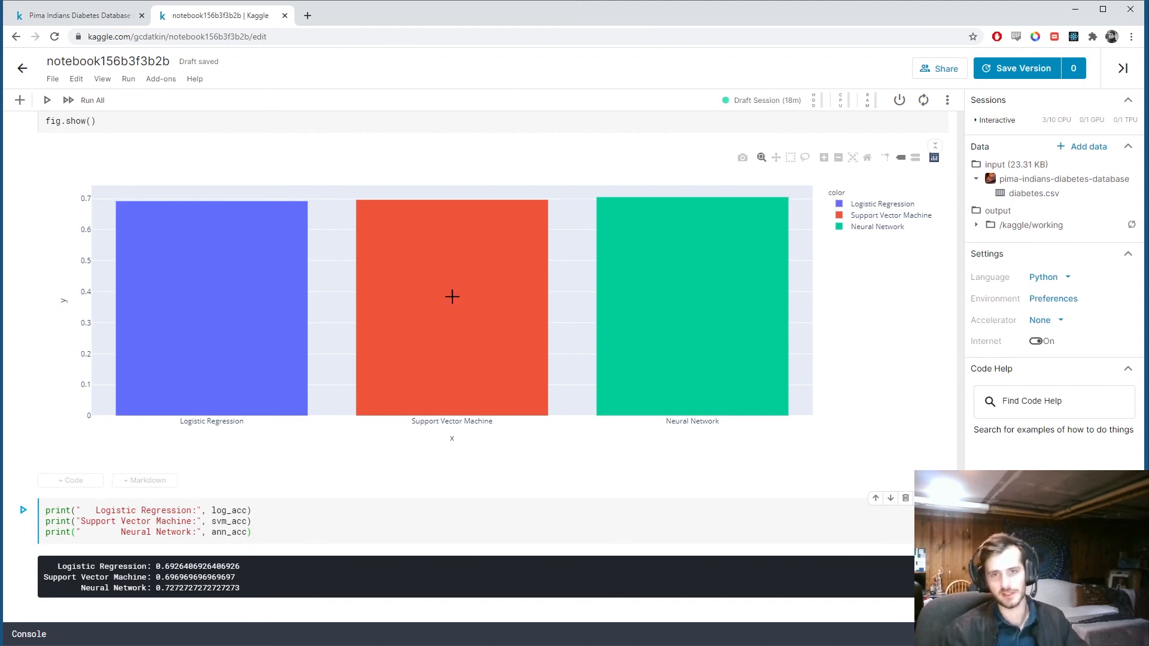
scroll(522, 376, up, 3)
scroll(448, 404, down, 4)
scroll(449, 404, up, 5)
scroll(590, 491, down, 5)
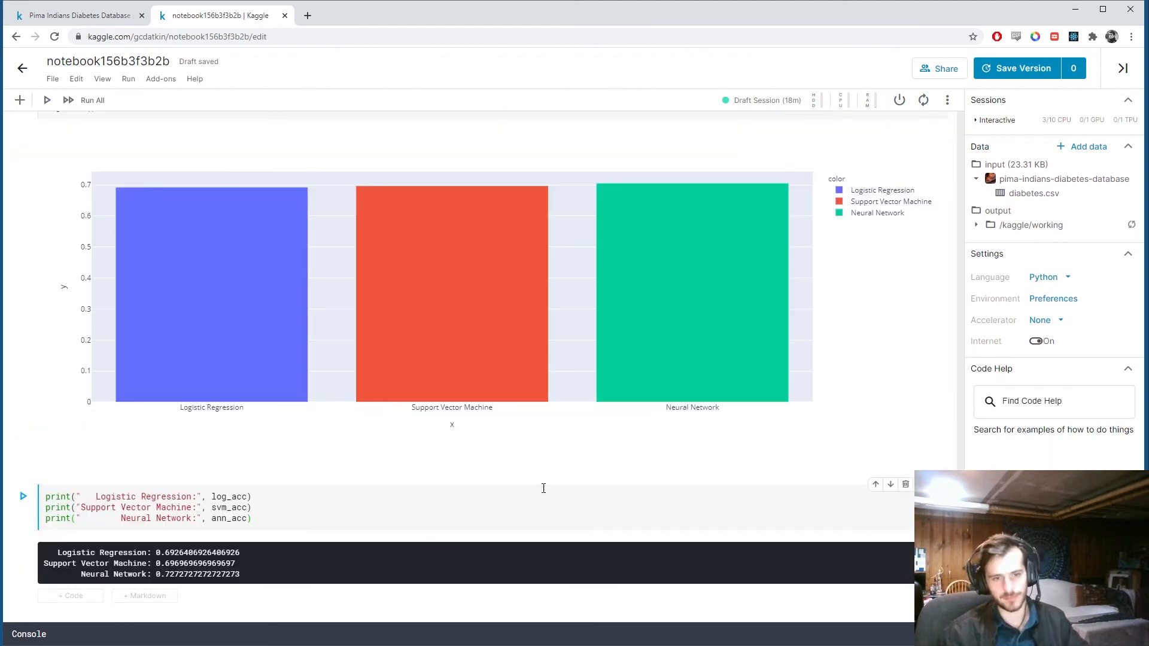
mouse_move(692, 305)
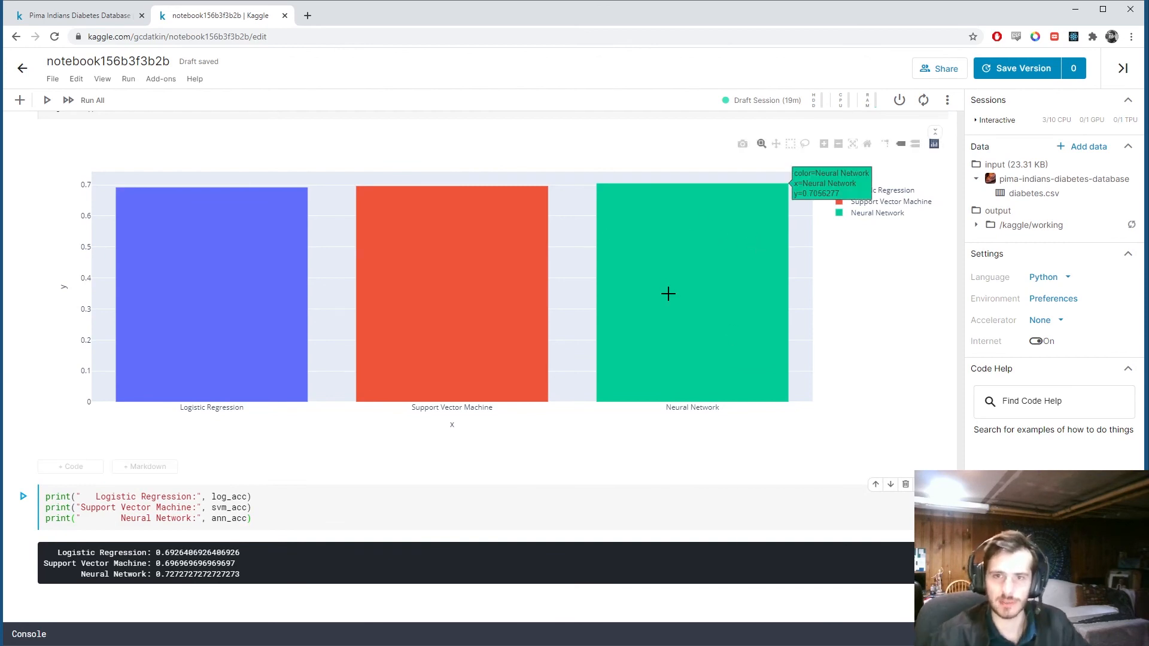
scroll(749, 245, up, 6)
click(278, 161)
Set hidden_layer_sizes to (32, 32) and run all cells to see the effect.
drag(278, 160, 291, 161)
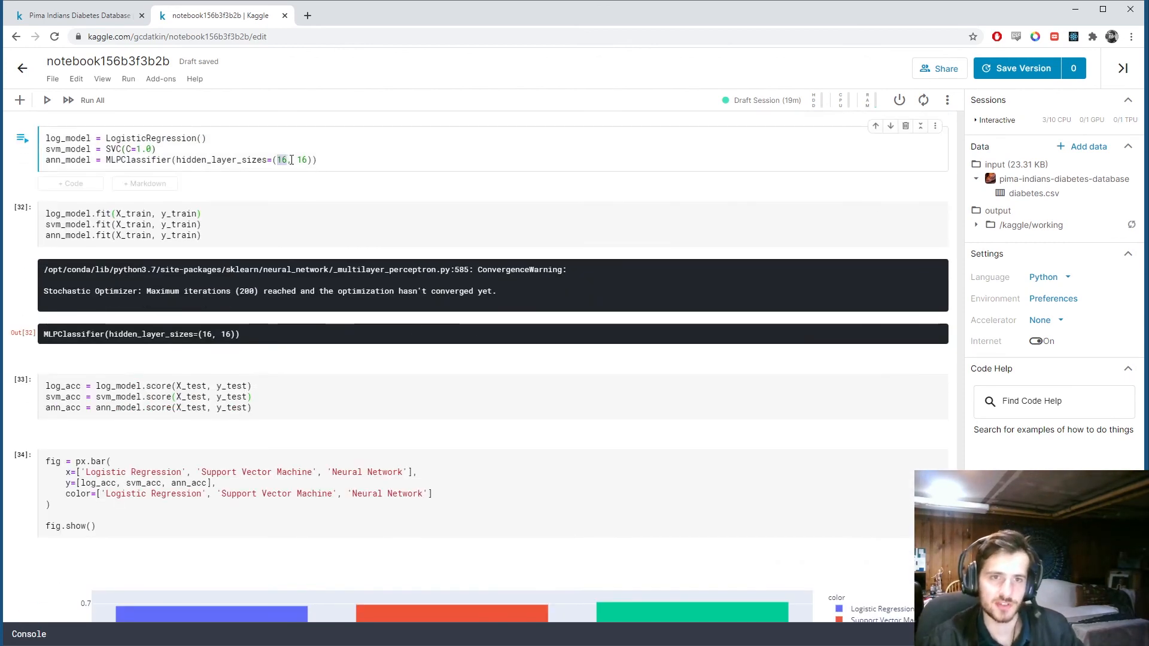
double_click(300, 161)
text(32)
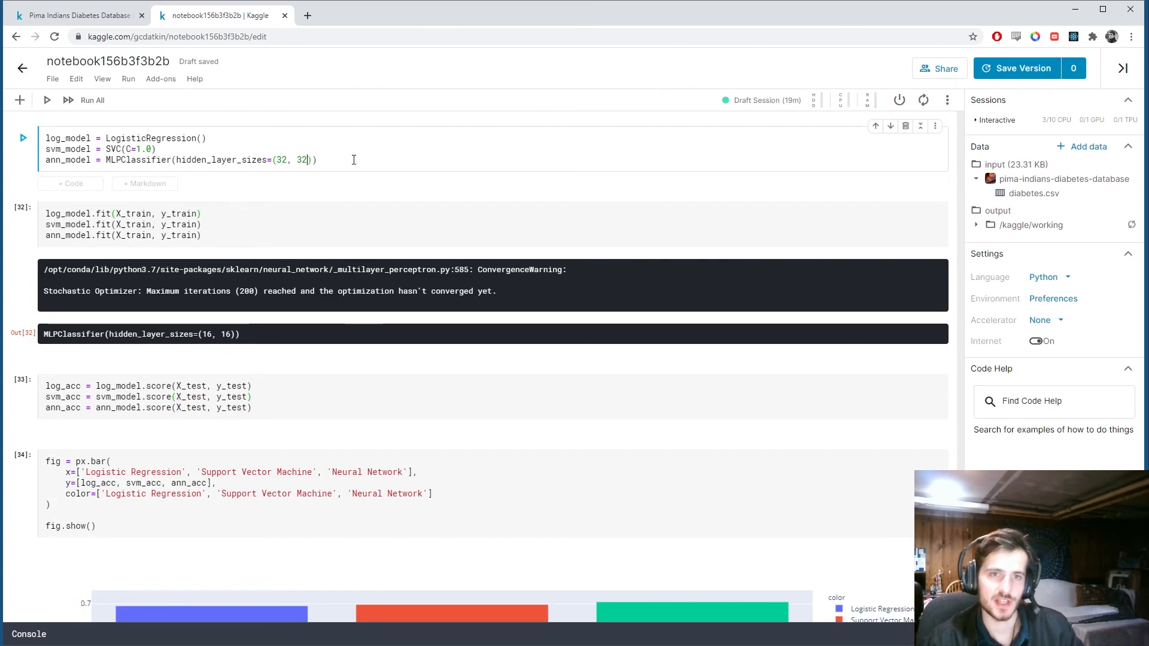
key(ctrl+shift+Return)
scroll(539, 314, down, 5)
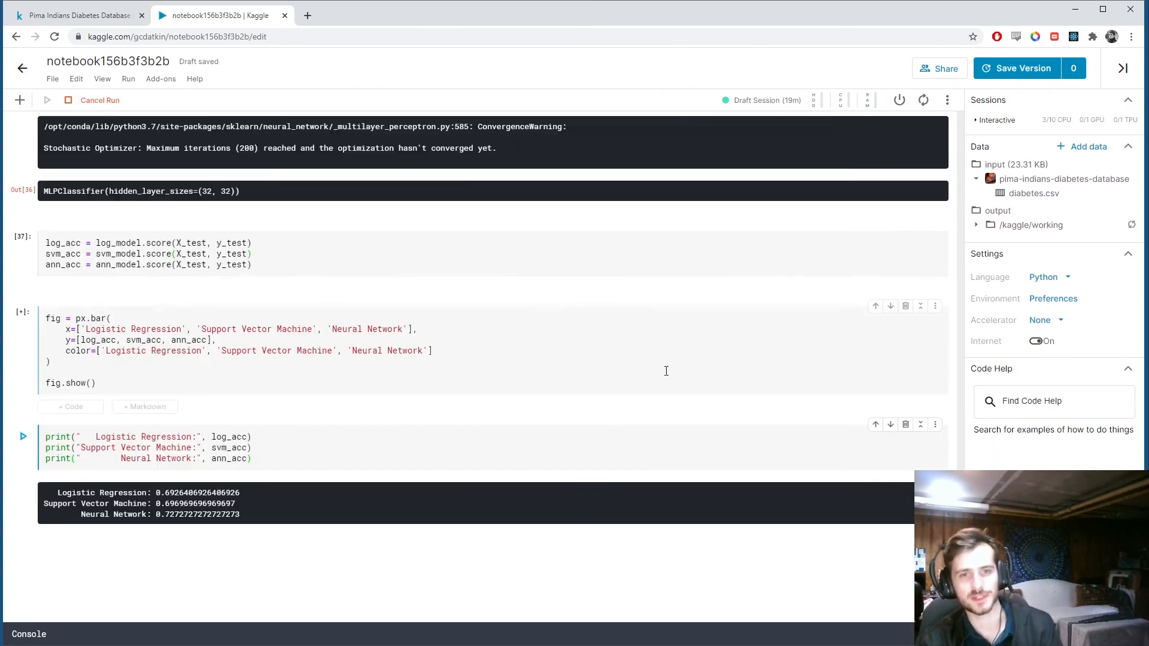
scroll(539, 314, down, 3)
scroll(583, 359, up, 6)
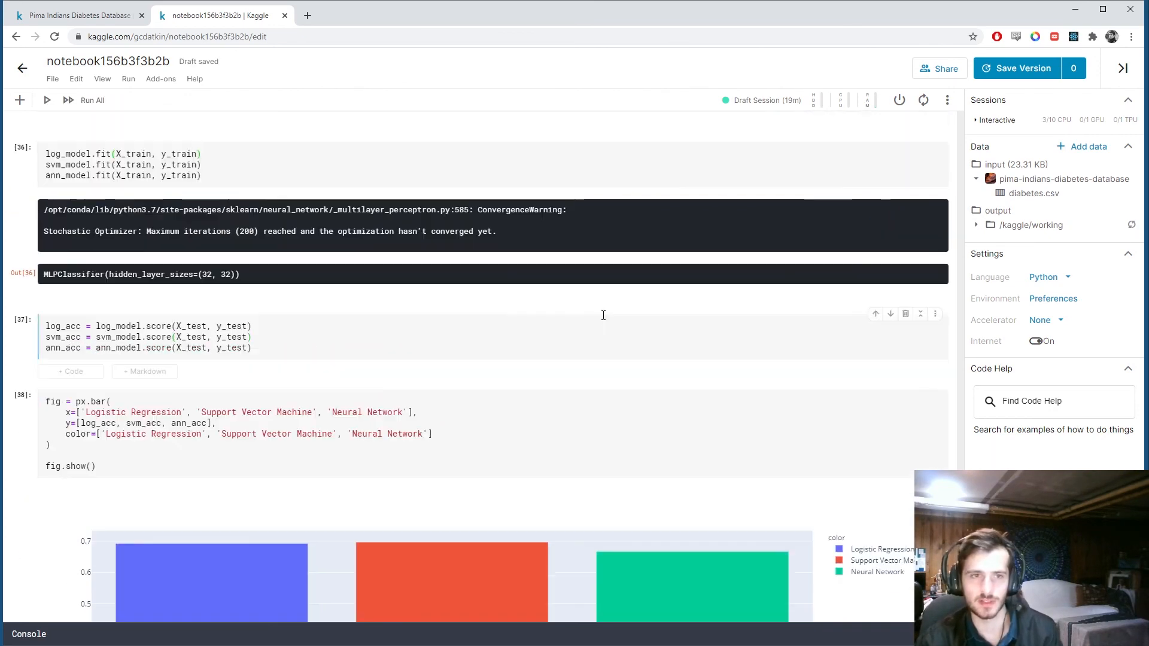
scroll(538, 314, down, 2)
scroll(448, 314, up, 4)
key(ctrl+shift+Return)
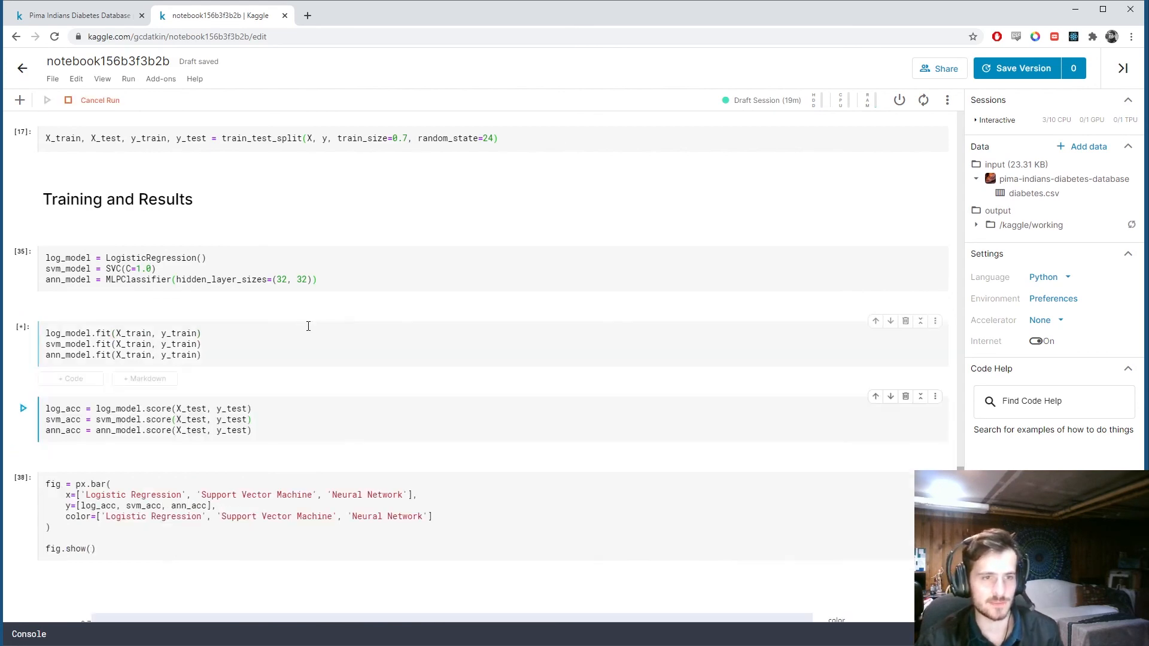
scroll(538, 314, down, 5)
scroll(628, 314, down, 3)
scroll(628, 314, up, 4)
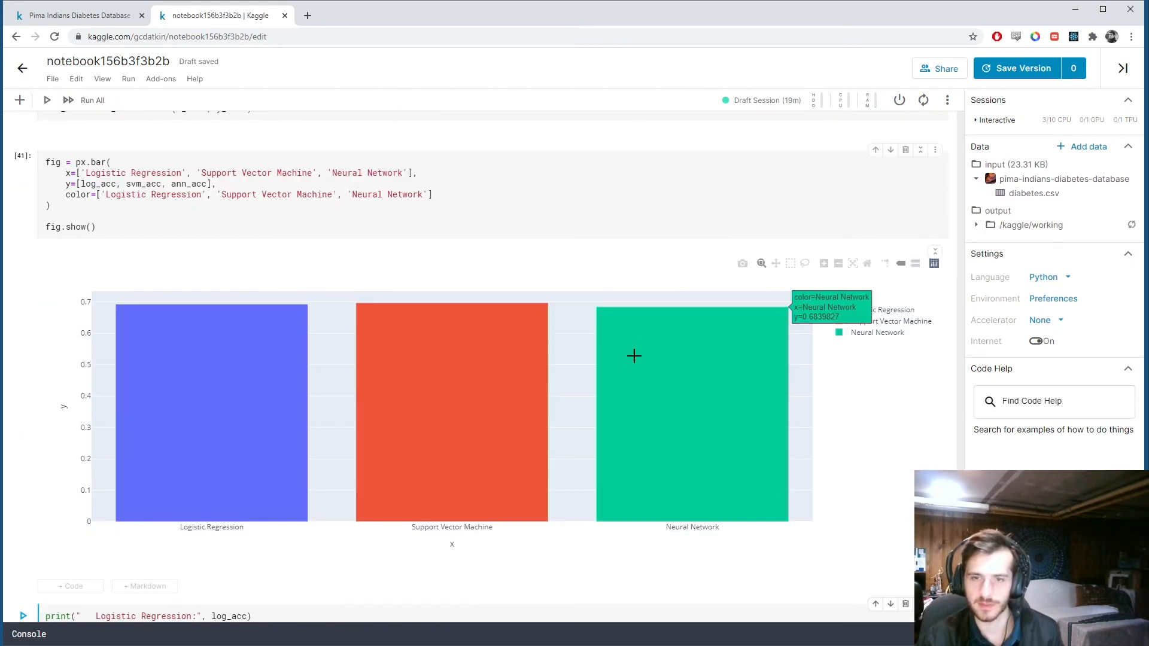
scroll(359, 270, up, 5)
Restore hidden_layer_sizes to (16, 16) and rerun, giving Neural Network accuracy 0.7186.
double_click(282, 219)
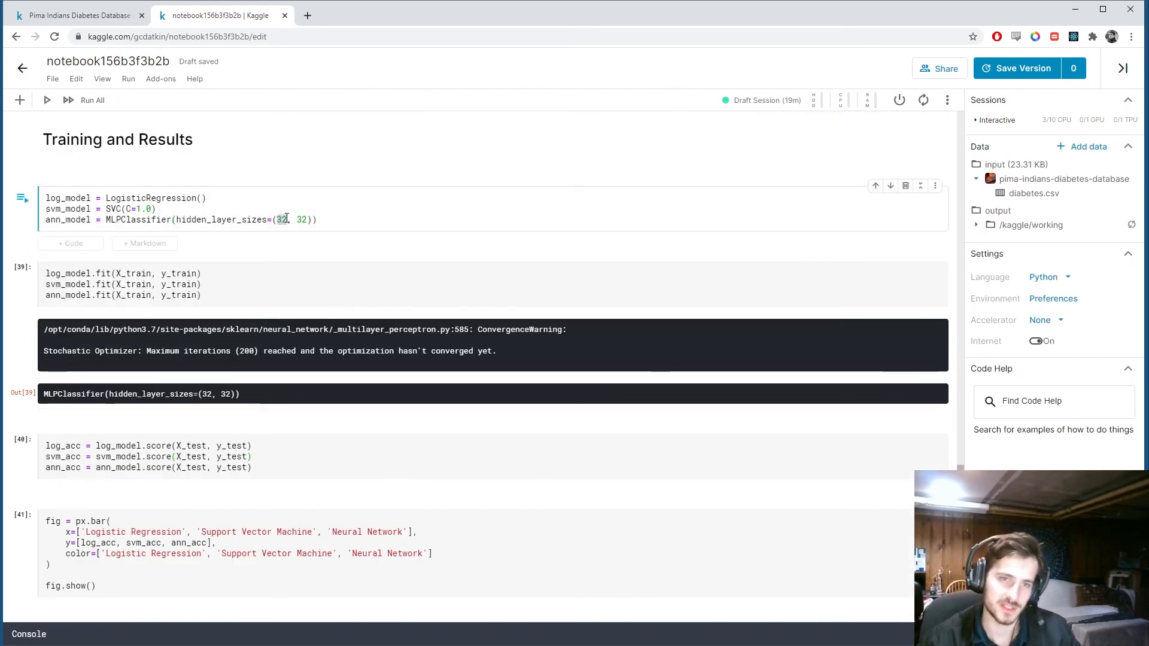
text(16)
double_click(303, 220)
text(16)
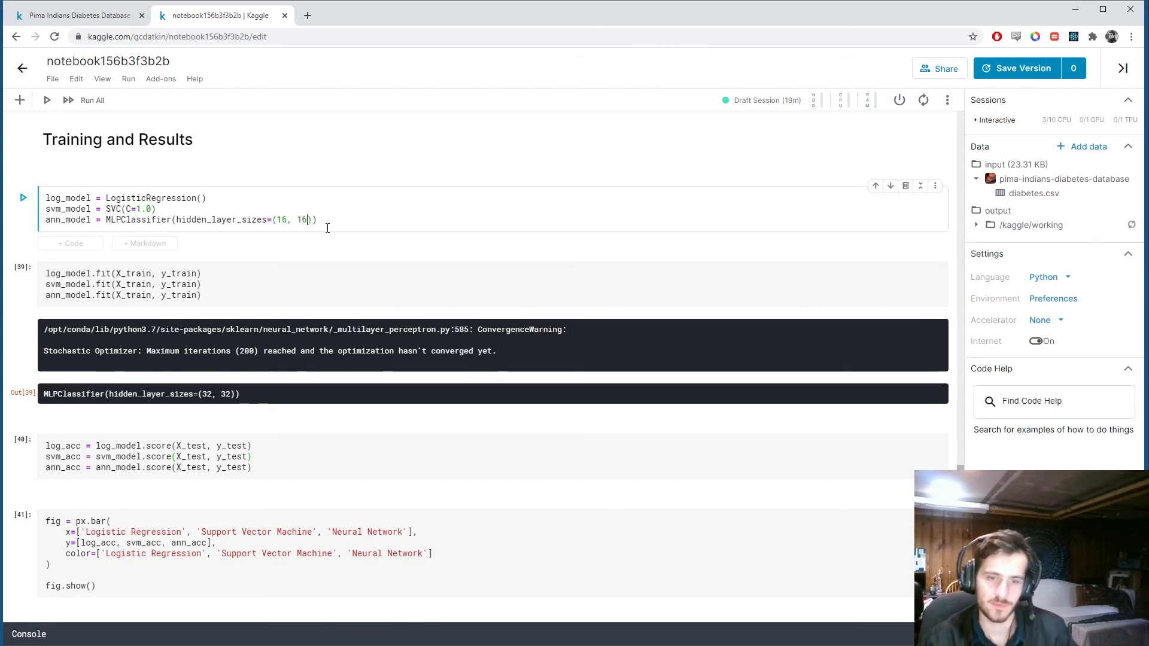
key(shift+Return)
key(shift+Return)
key(shift+Return)
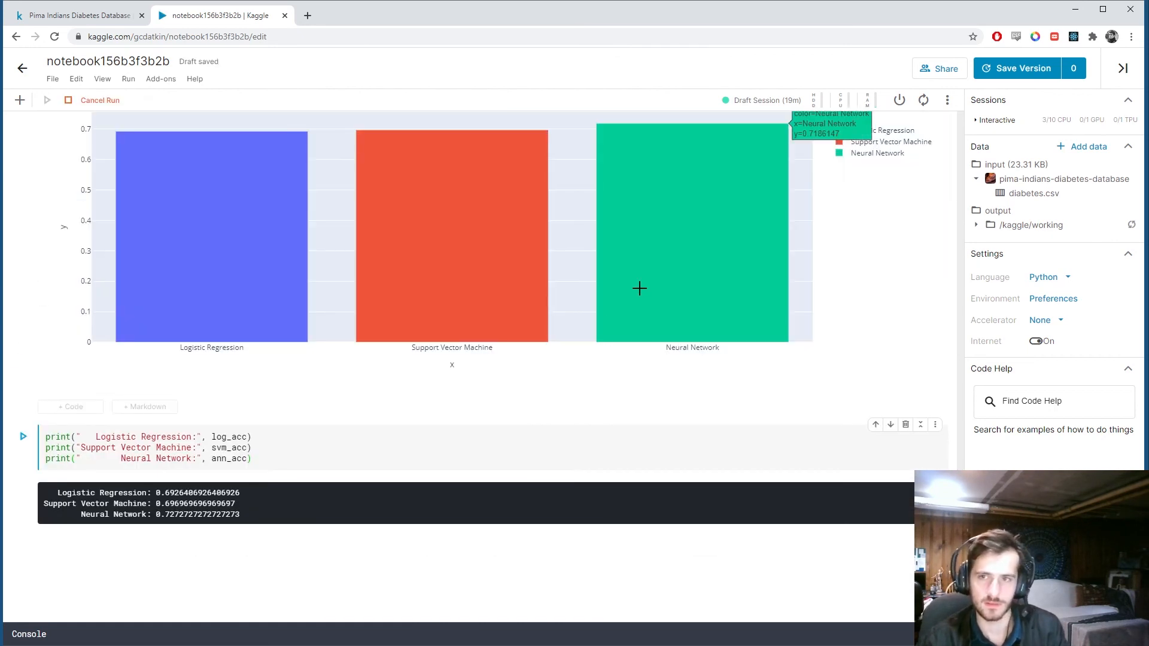
key(shift+Return)
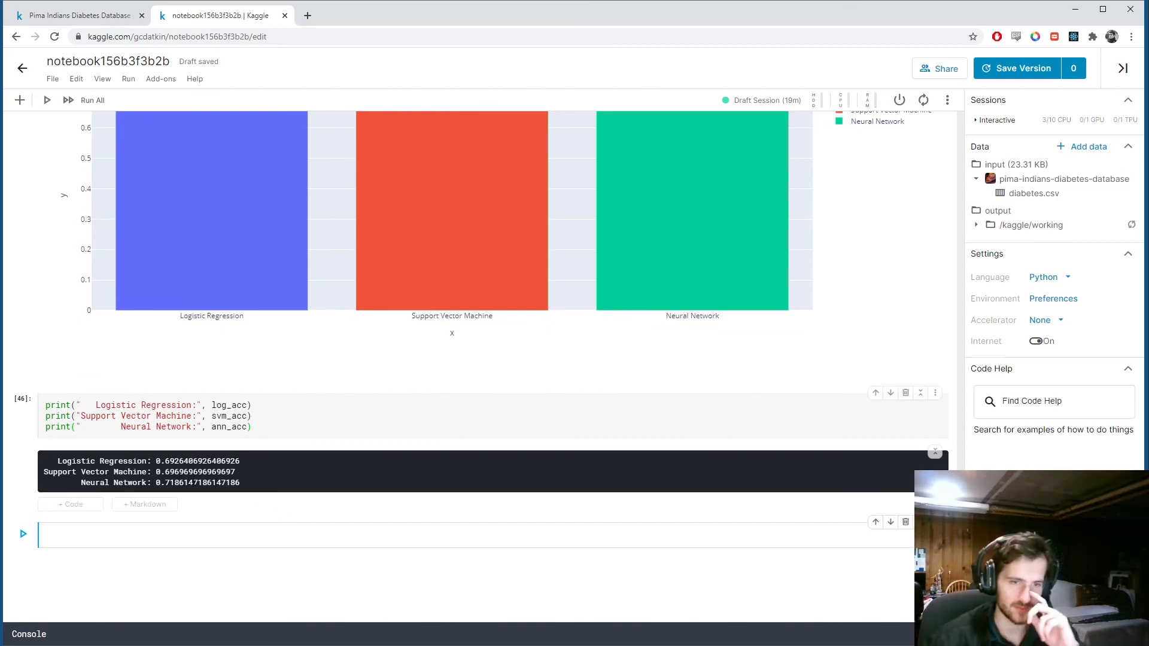
drag(157, 482, 240, 482)
click(267, 480)
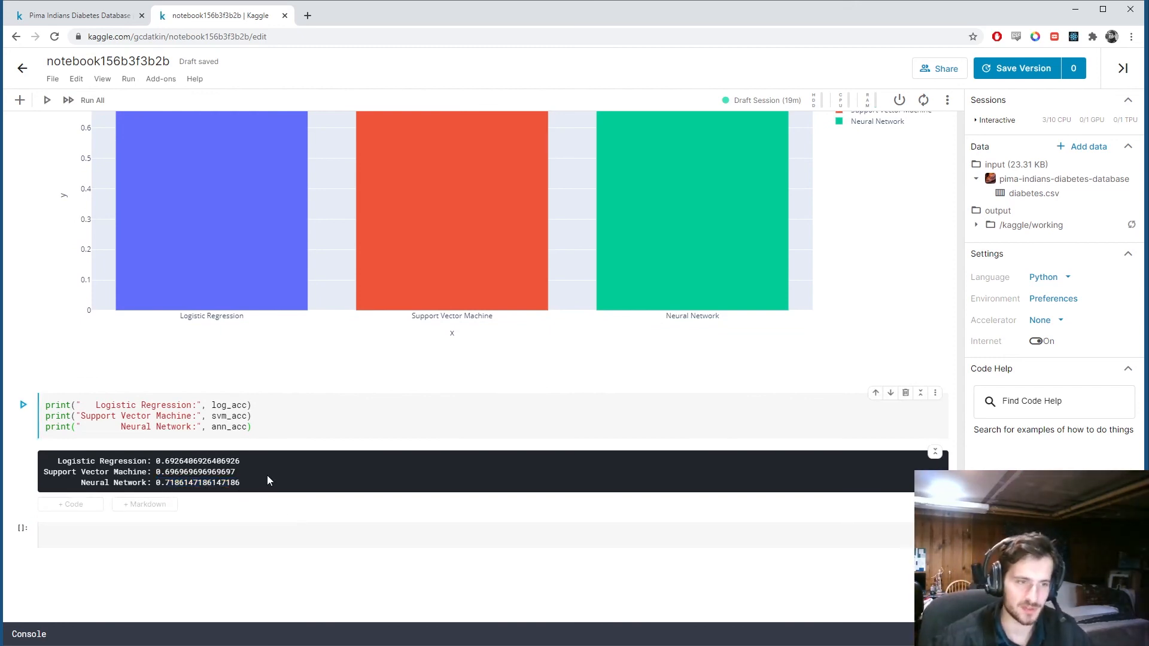
scroll(331, 482, up, 2)
scroll(619, 381, down, 2)
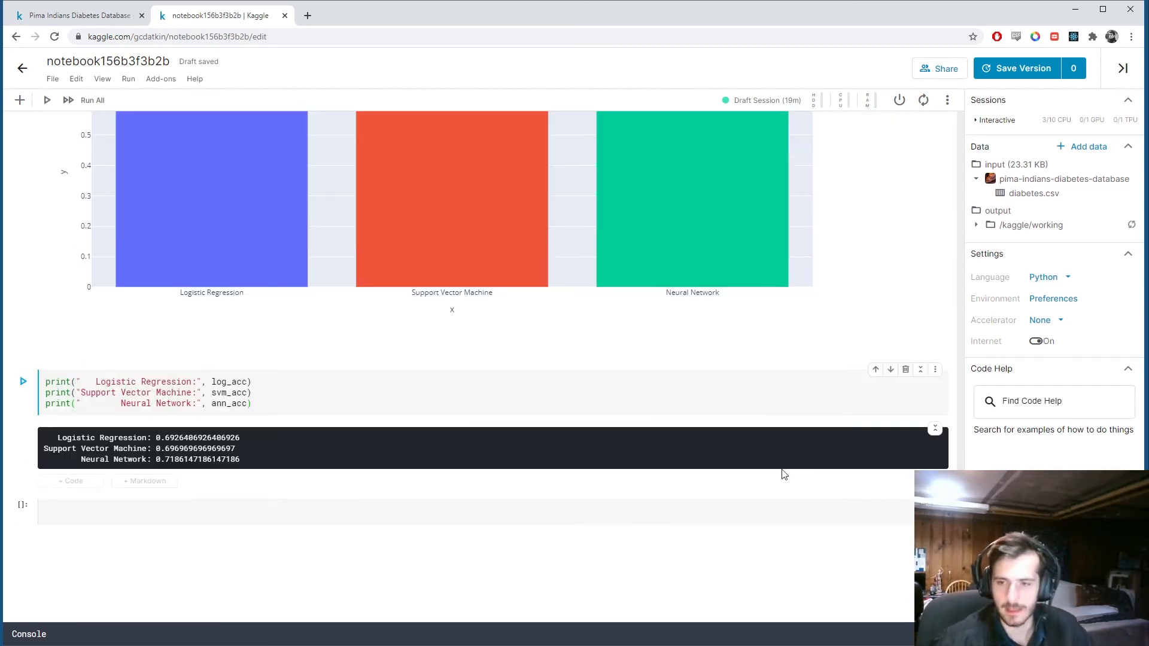
Delete the empty trailing code cell below the accuracy printout.
key(d)
key(d)
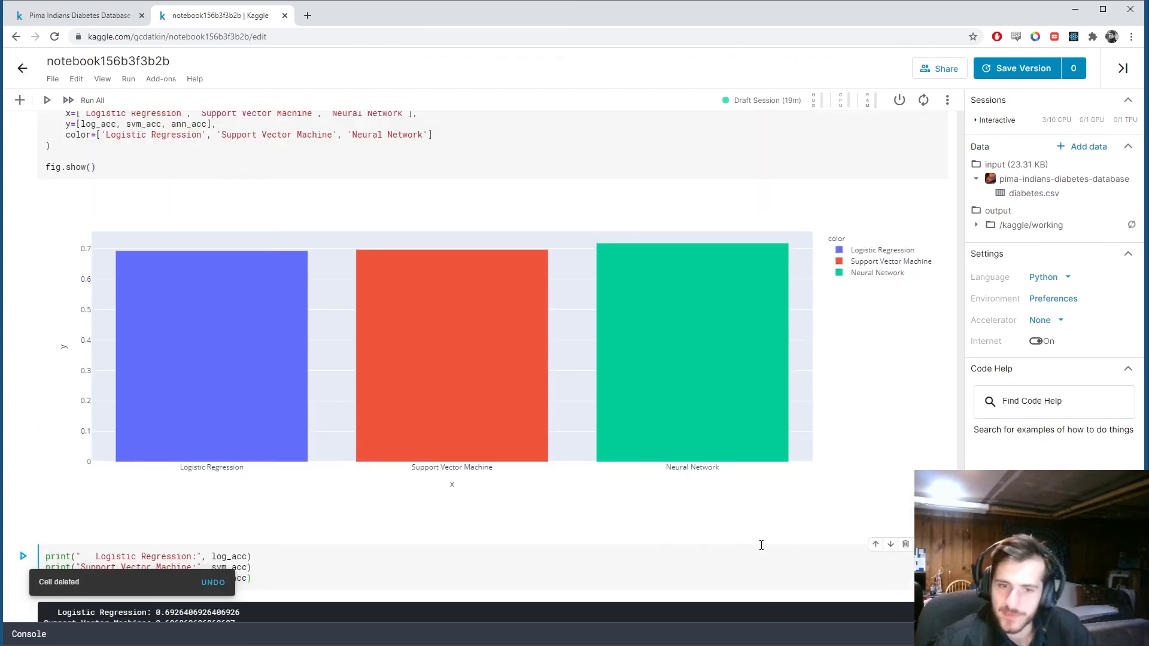